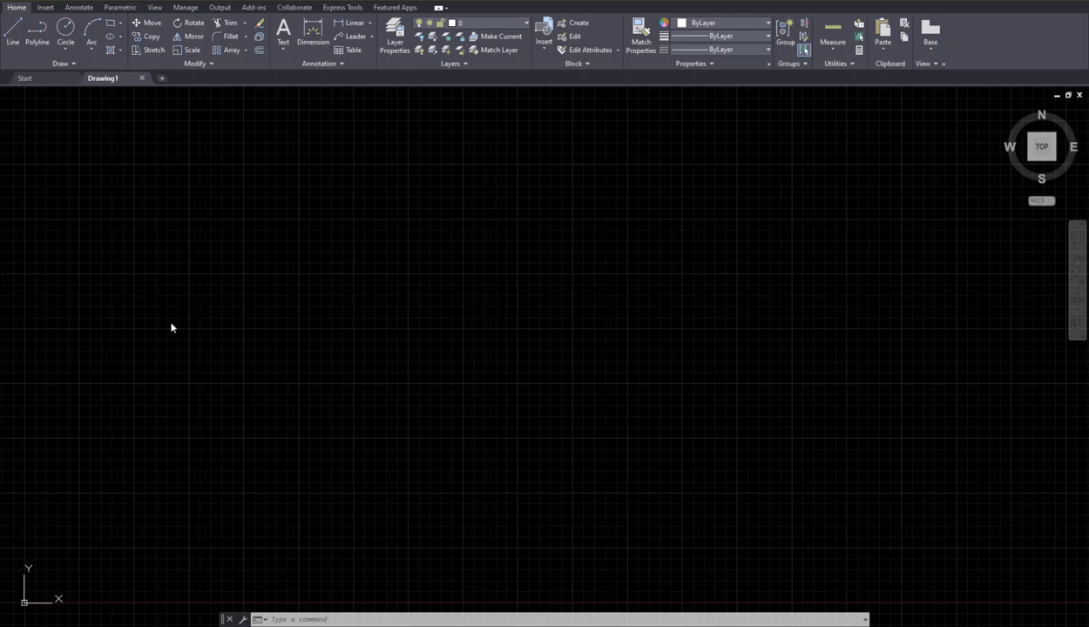
Step: Open the drawing units settings and accept decimal lengths with 0.0000 precision and inches as the insertion scale
{"action": "left_click", "coordinate": [299, 620]}
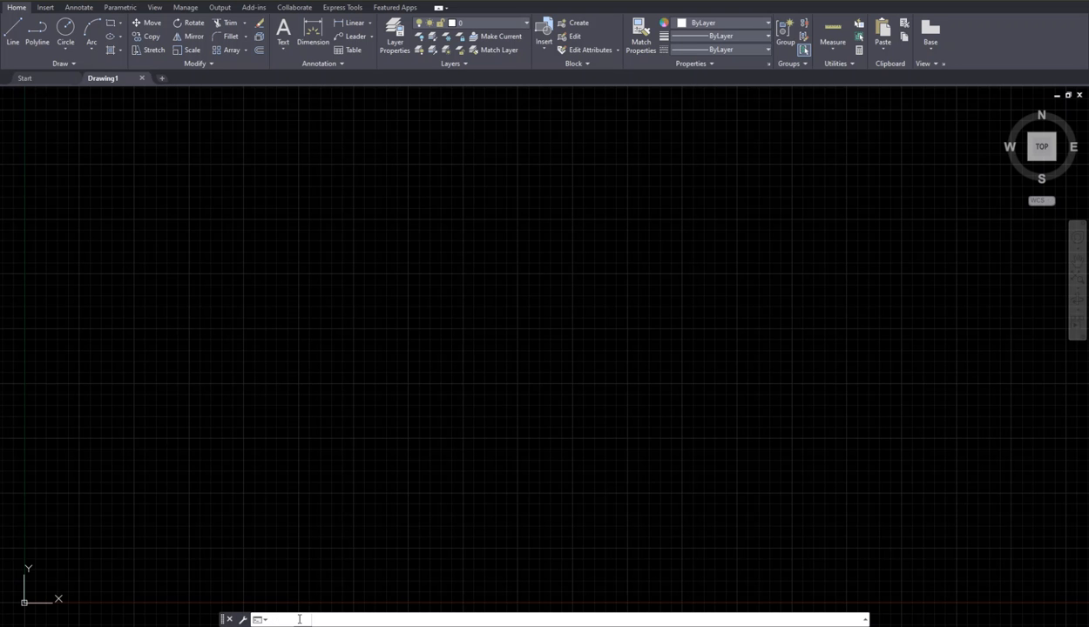
{"action": "type", "text": "UNITS"}
{"action": "key", "text": "Return"}
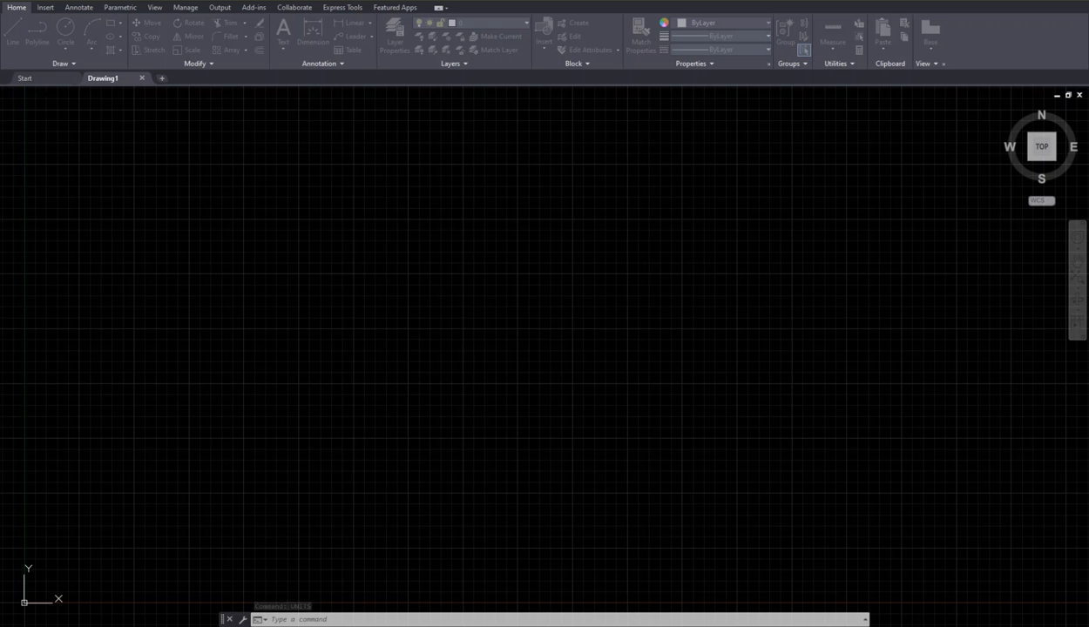
{"action": "left_click_drag", "start_coordinate": [190, 143], "coordinate": [418, 170]}
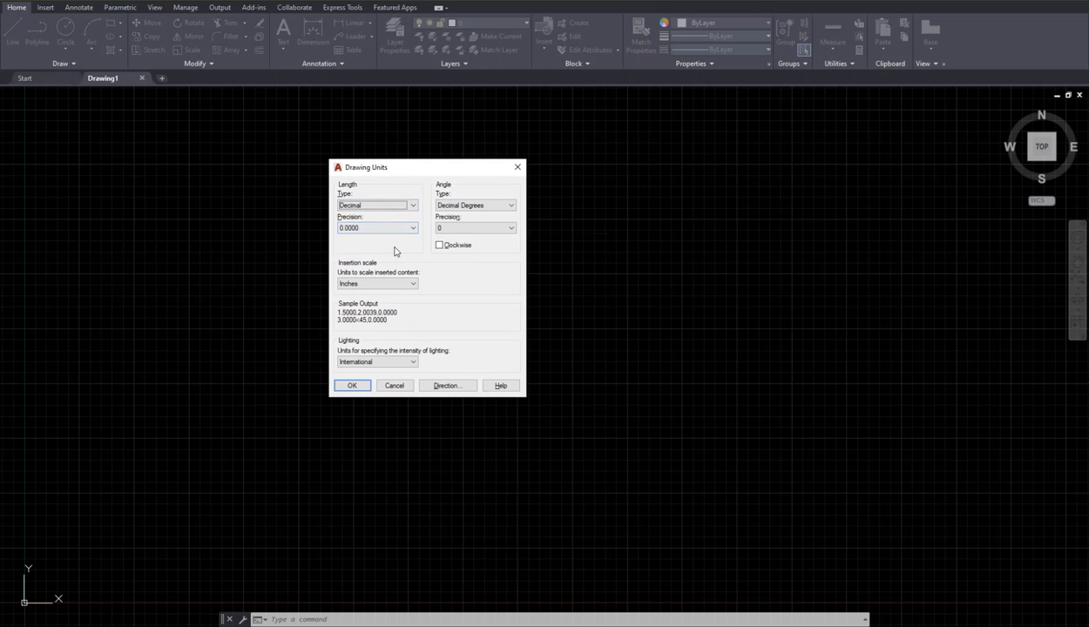
{"action": "left_click", "coordinate": [354, 387]}
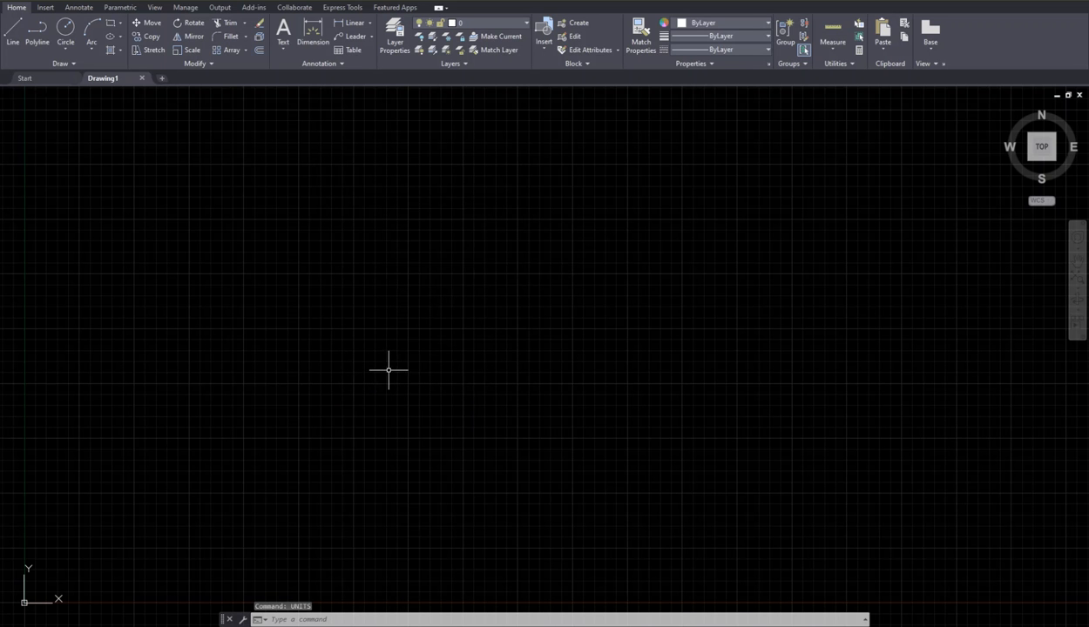
Step: Bring the origin to the middle of the drawing area and orbit from the top view to an angled 3D view
{"action": "mouse_move", "coordinate": [353, 371]}
{"action": "middle_mouse_down"}
{"action": "mouse_move", "coordinate": [597, 314]}
{"action": "mouse_move", "coordinate": [702, 269]}
{"action": "middle_mouse_up"}
{"action": "mouse_move", "coordinate": [606, 401]}
{"action": "middle_mouse_down"}
{"action": "mouse_move", "coordinate": [705, 367]}
{"action": "mouse_move", "coordinate": [827, 270]}
{"action": "mouse_move", "coordinate": [723, 290]}
{"action": "middle_mouse_up"}
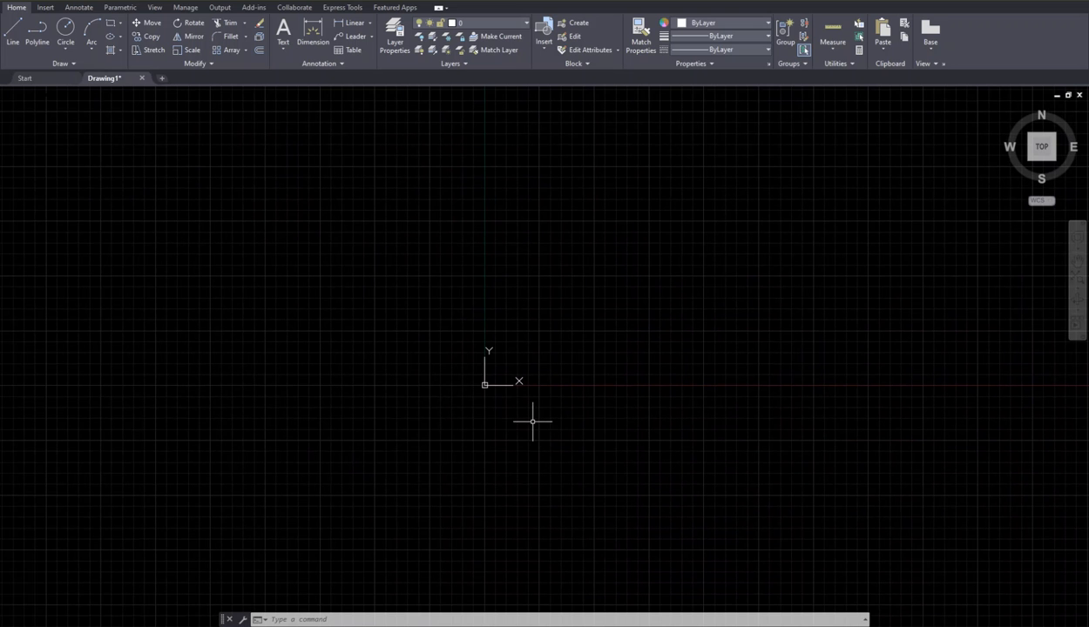
{"action": "mouse_move", "coordinate": [527, 413]}
{"action": "middle_mouse_down"}
{"action": "mouse_move", "coordinate": [590, 382]}
{"action": "mouse_move", "coordinate": [597, 374]}
{"action": "mouse_move", "coordinate": [575, 375]}
{"action": "mouse_move", "coordinate": [602, 362]}
{"action": "mouse_move", "coordinate": [585, 381]}
{"action": "middle_mouse_up"}
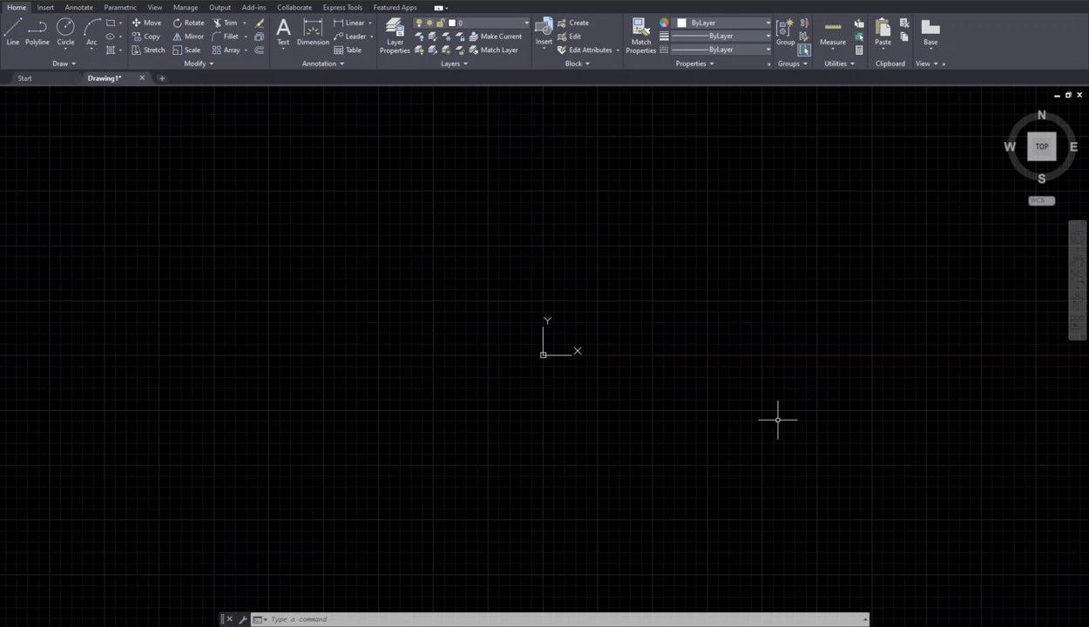
{"action": "left_click", "coordinate": [1076, 299]}
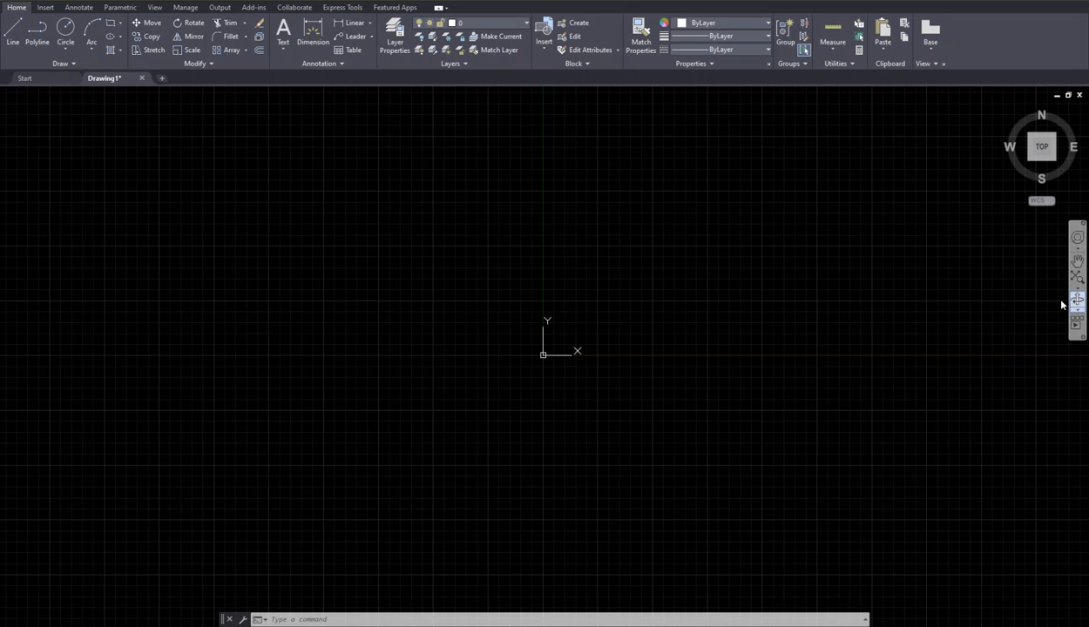
{"action": "left_click_drag", "start_coordinate": [654, 342], "coordinate": [712, 230]}
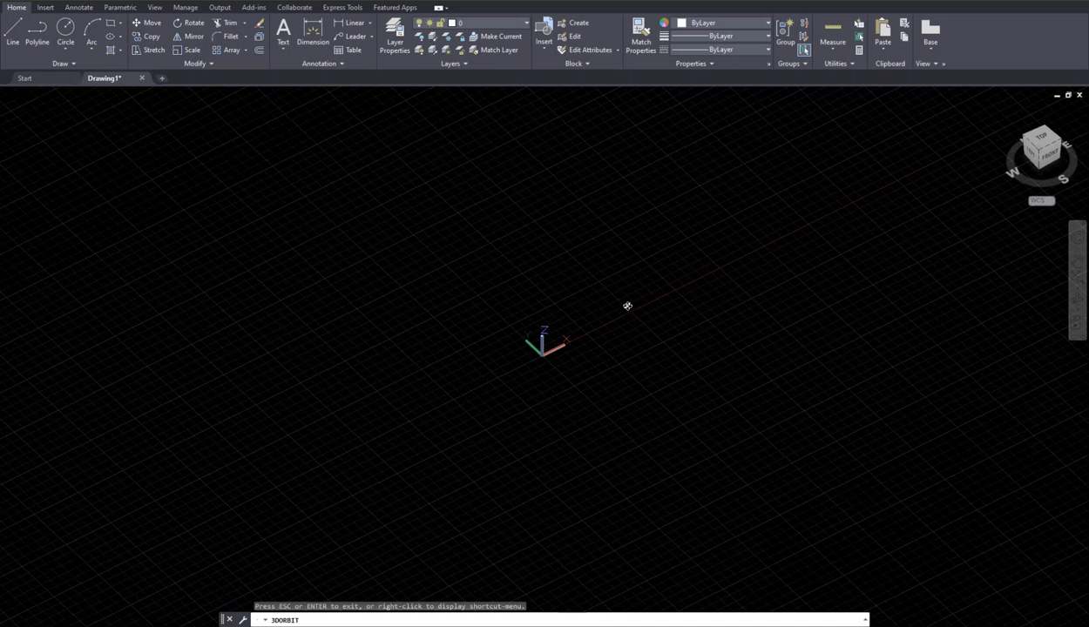
{"action": "scroll", "coordinate": [539, 346], "scroll_direction": "up", "scroll_amount": 1}
{"action": "right_click", "coordinate": [684, 319]}
{"action": "left_click", "coordinate": [688, 322]}
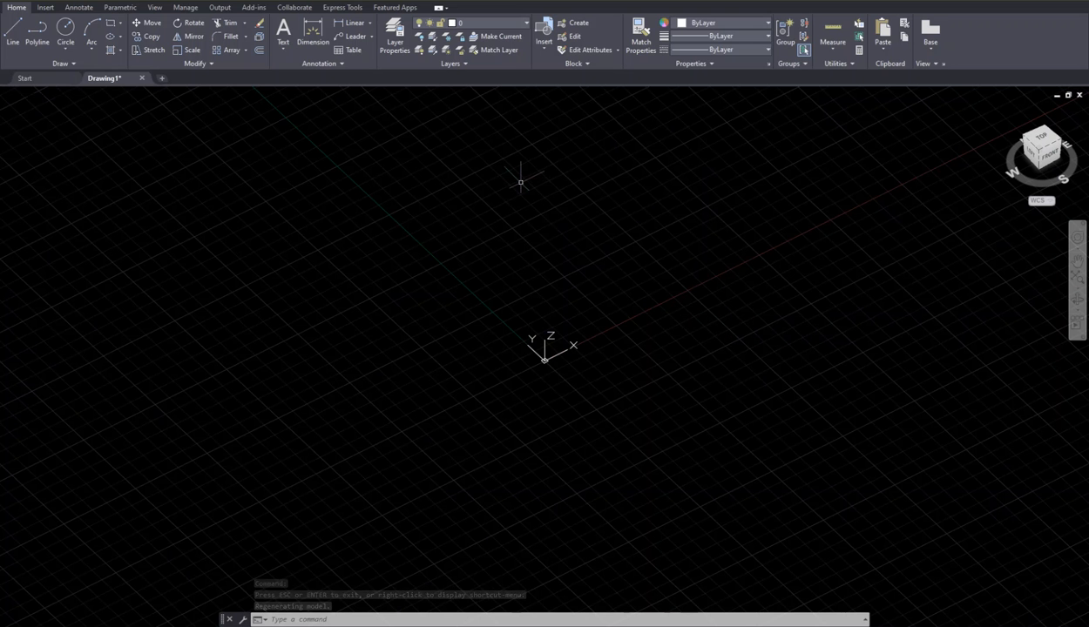
Step: Change the colour of layer 0 to yellow
{"action": "left_click", "coordinate": [456, 24]}
{"action": "left_click", "coordinate": [451, 37]}
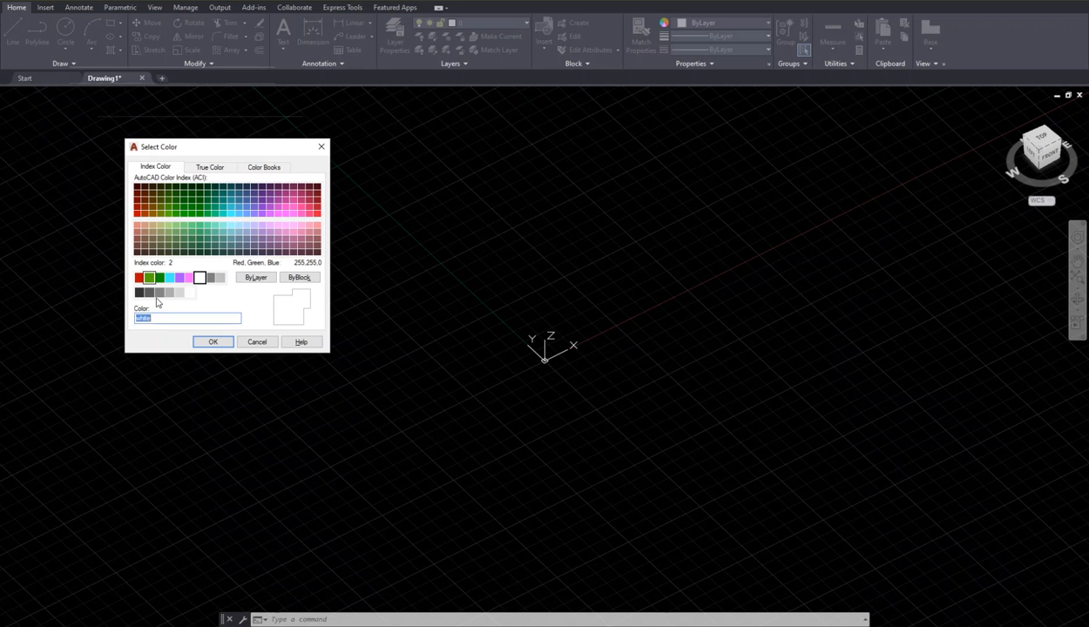
{"action": "type", "text": "yELLOW"}
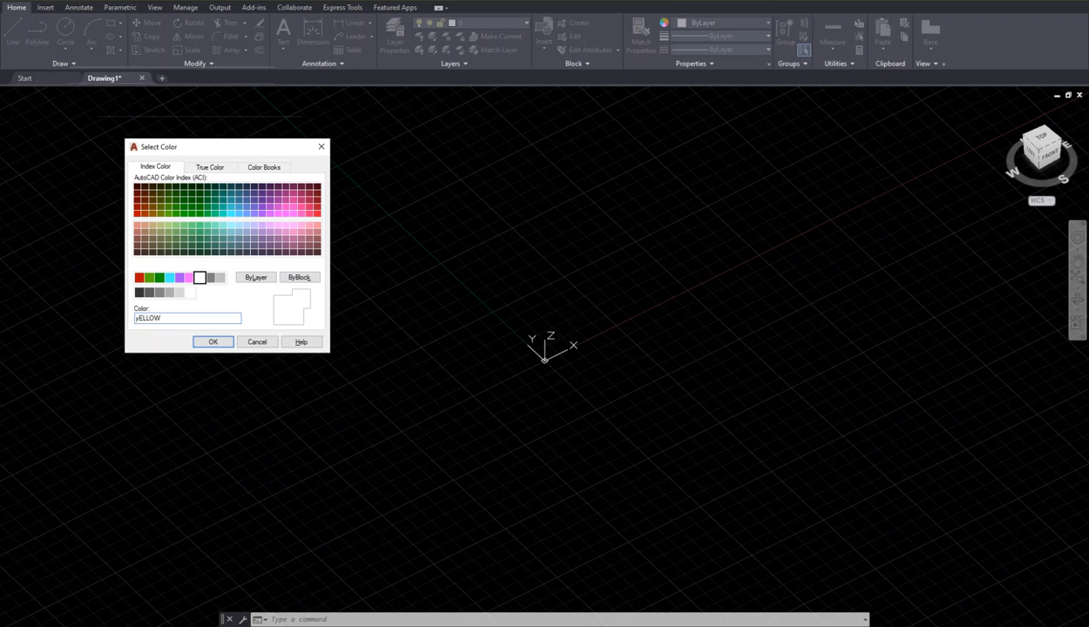
{"action": "key", "text": "BackSpace"}
{"action": "key", "text": "BackSpace"}
{"action": "key", "text": "BackSpace"}
{"action": "key", "text": "BackSpace"}
{"action": "key", "text": "BackSpace"}
{"action": "type", "text": "ellow"}
{"action": "left_click", "coordinate": [213, 342]}
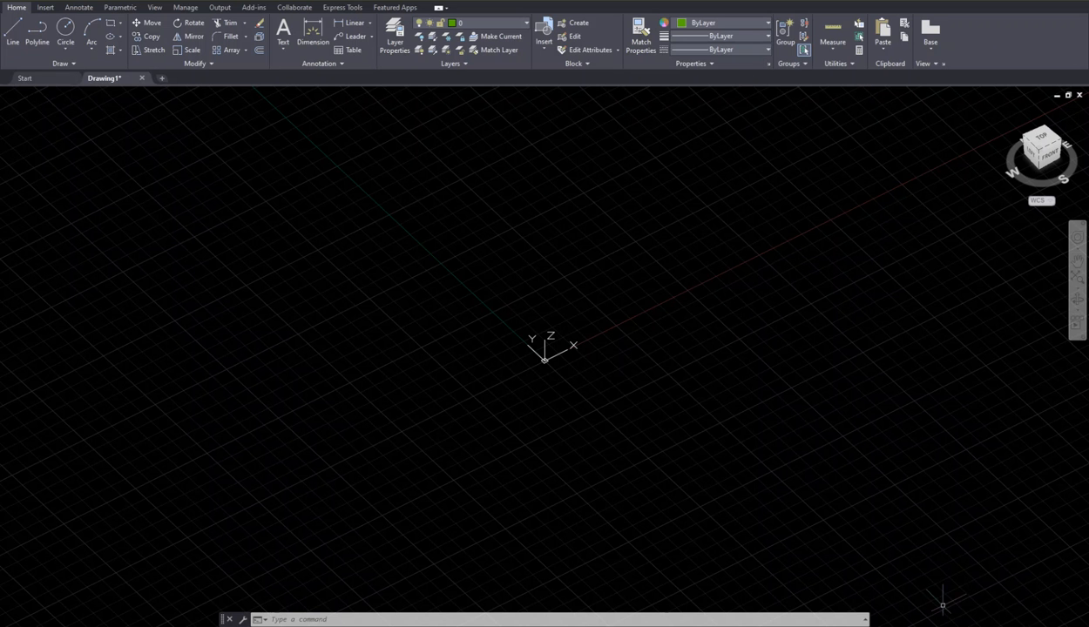
Step: Switch to the 3D Modeling workspace and start a solid box with its first corner at 0,0
{"action": "left_click", "coordinate": [996, 622]}
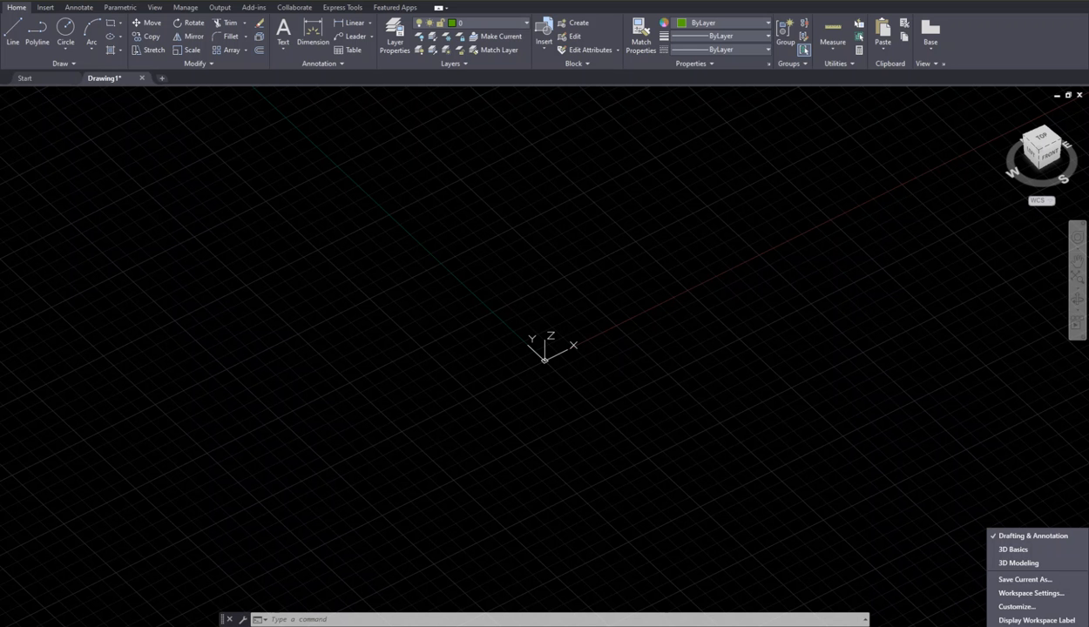
{"action": "left_click", "coordinate": [987, 562]}
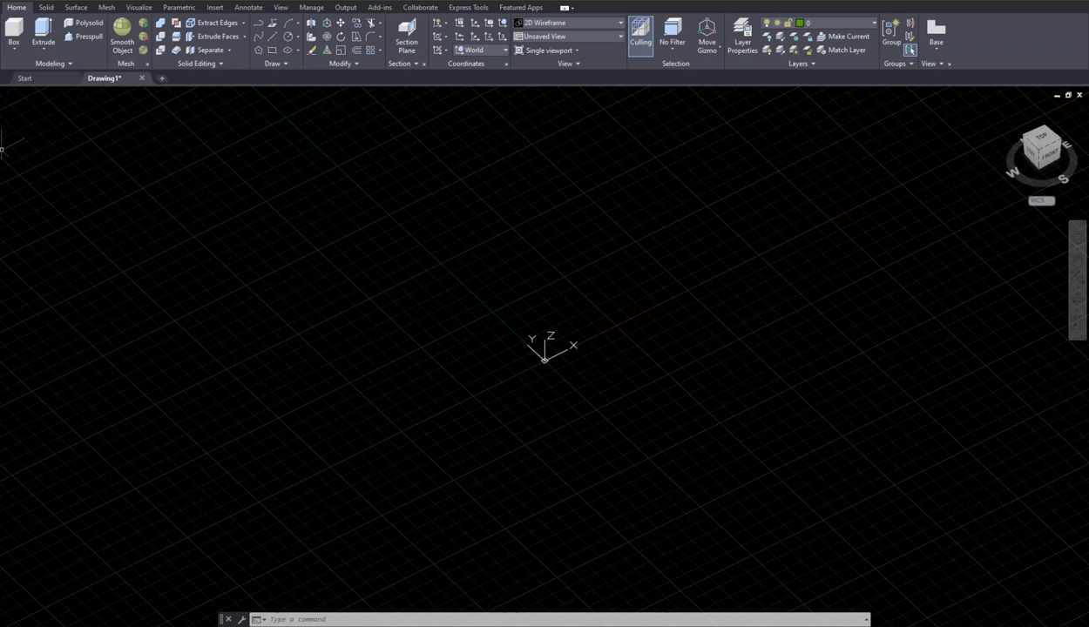
{"action": "left_click", "coordinate": [16, 48]}
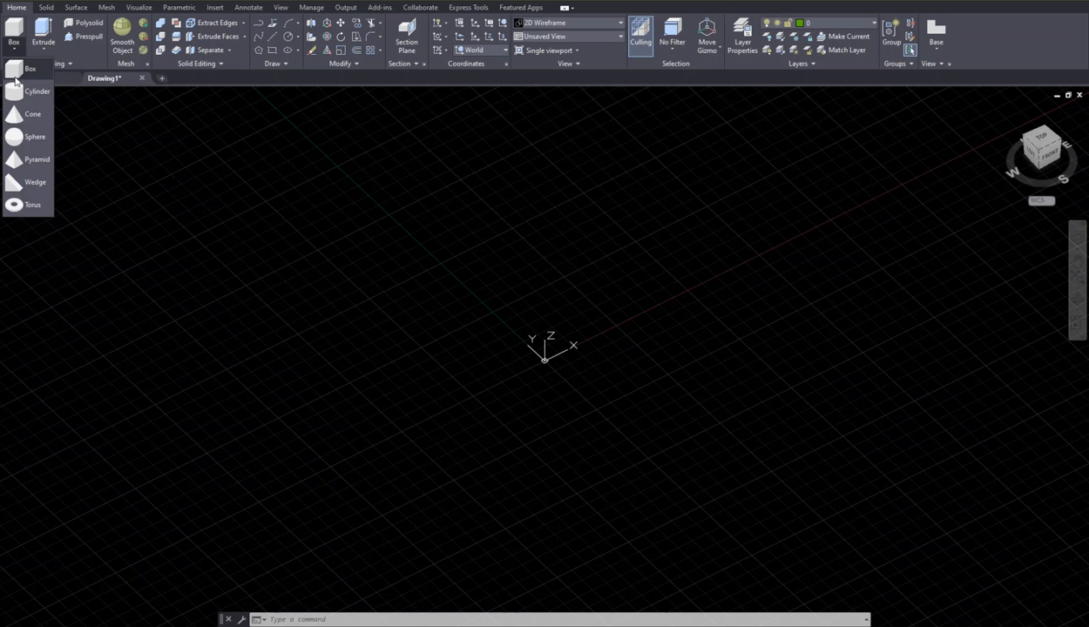
{"action": "left_click", "coordinate": [19, 69]}
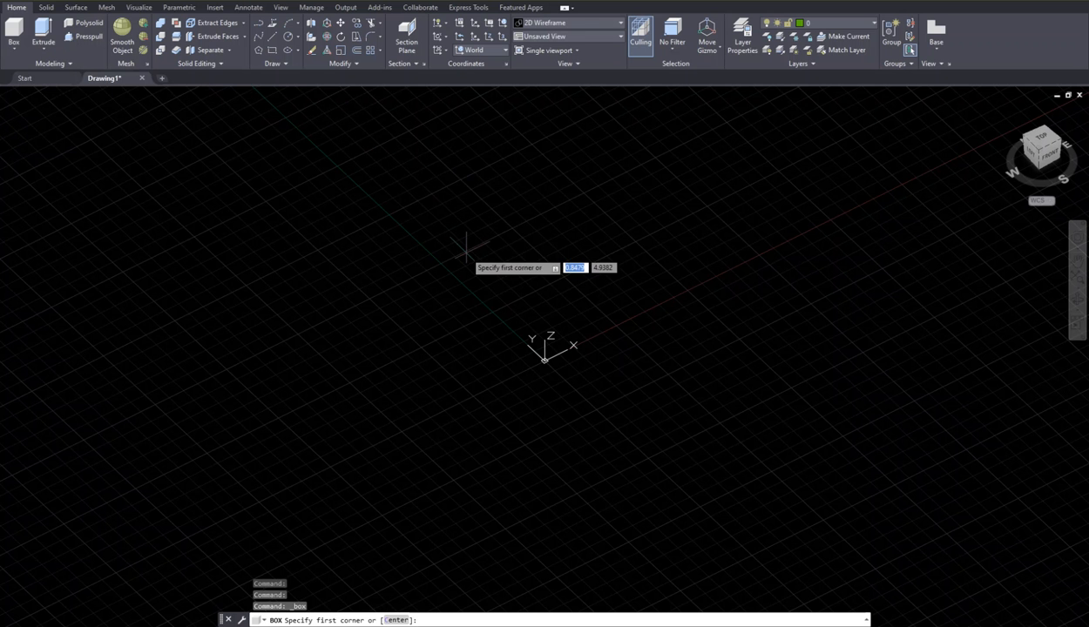
{"action": "type", "text": "0"}
{"action": "key", "text": "Tab"}
{"action": "type", "text": "0"}
{"action": "key", "text": "Return"}
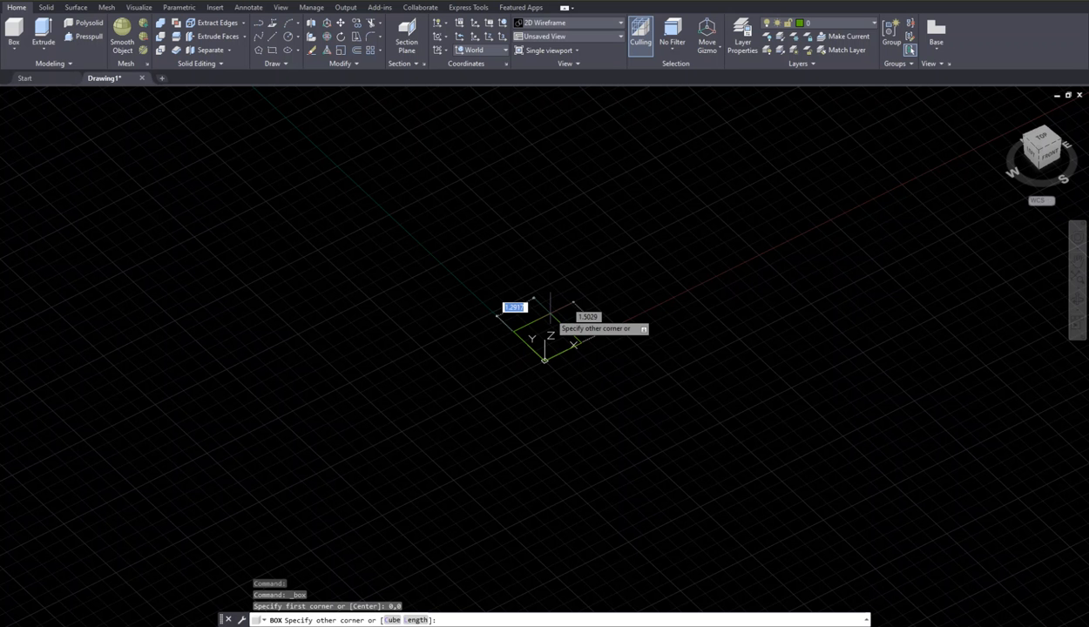
Step: Complete the box with a 1 by 1 base and a height of 1
{"action": "type", "text": "1"}
{"action": "key", "text": "Tab"}
{"action": "type", "text": "1"}
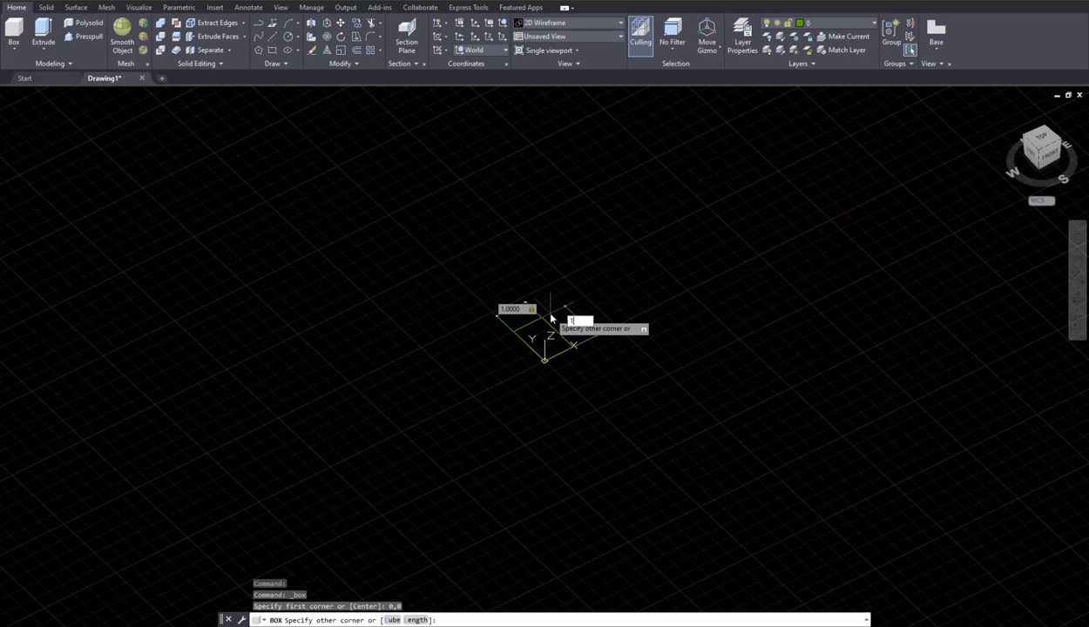
{"action": "key", "text": "Return"}
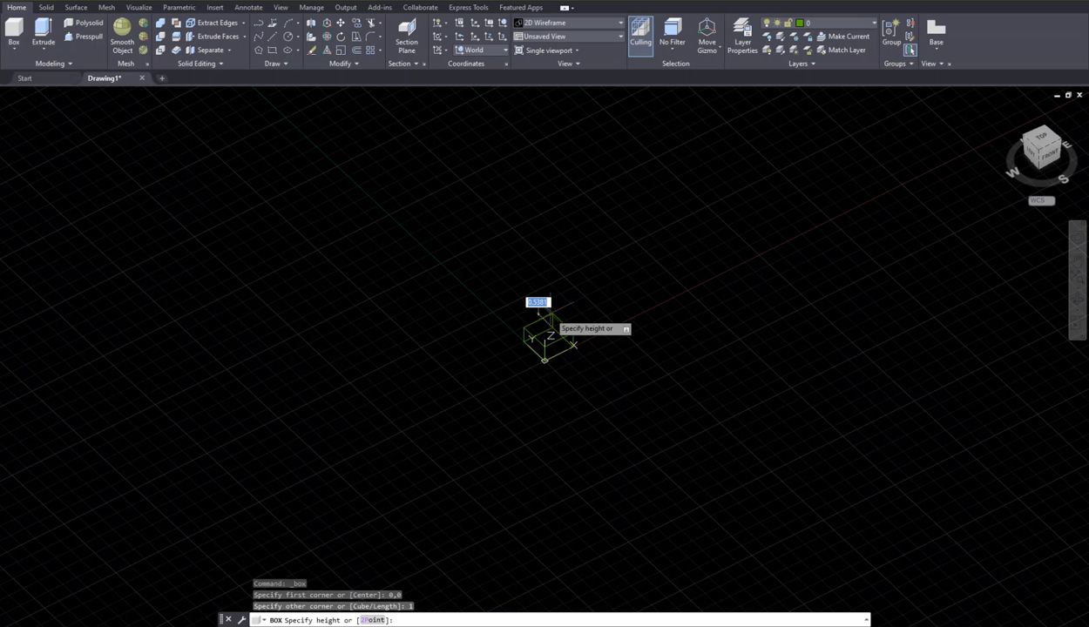
{"action": "type", "text": "1"}
{"action": "key", "text": "Return"}
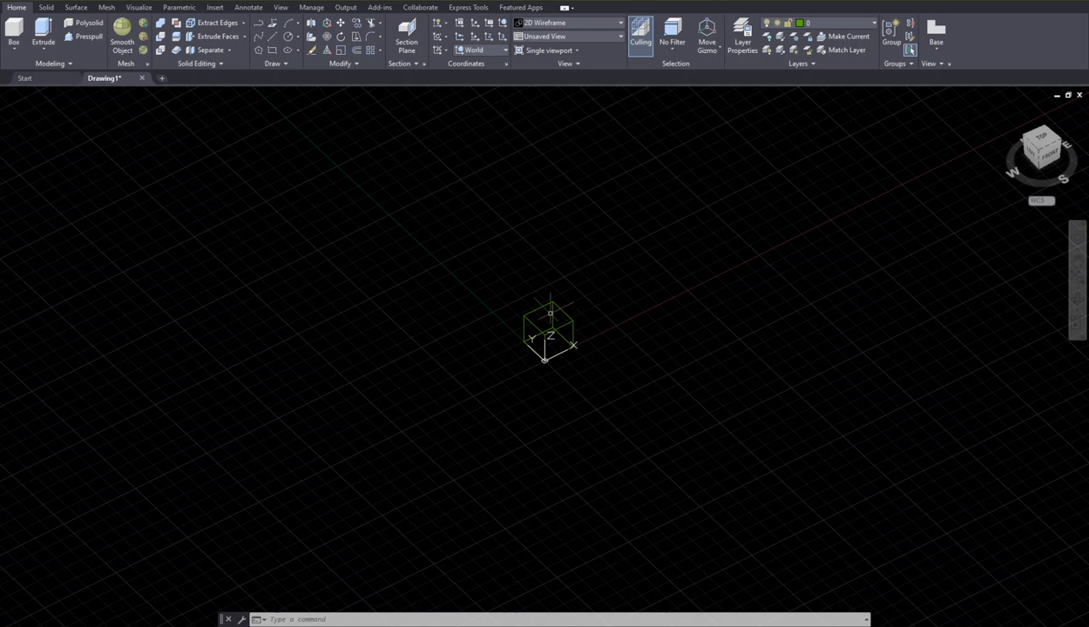
Step: Set up a rectangular 3DARRAY of the box with 3 rows, 3 columns and 3 levels
{"action": "type", "text": "3DARRAY"}
{"action": "key", "text": "Return"}
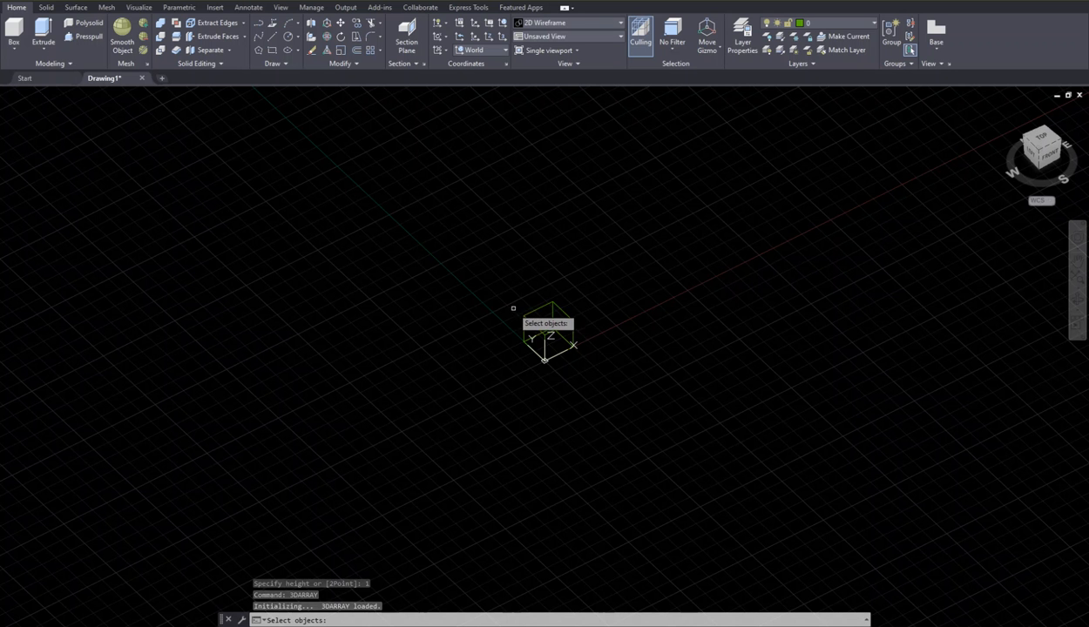
{"action": "left_click", "coordinate": [533, 309]}
{"action": "key", "text": "Return"}
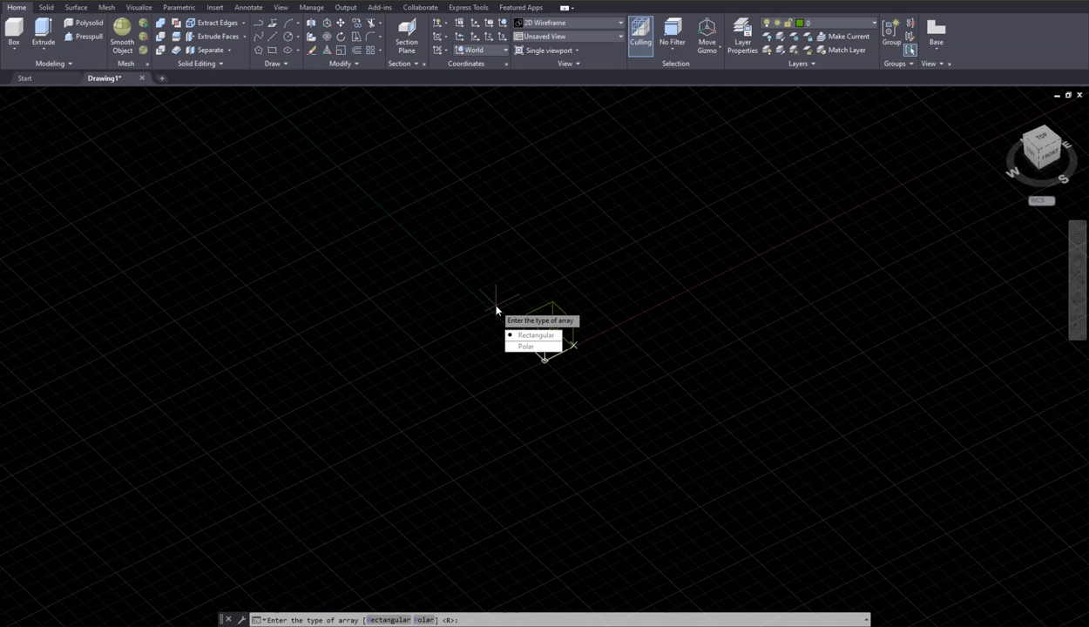
{"action": "key", "text": "Return"}
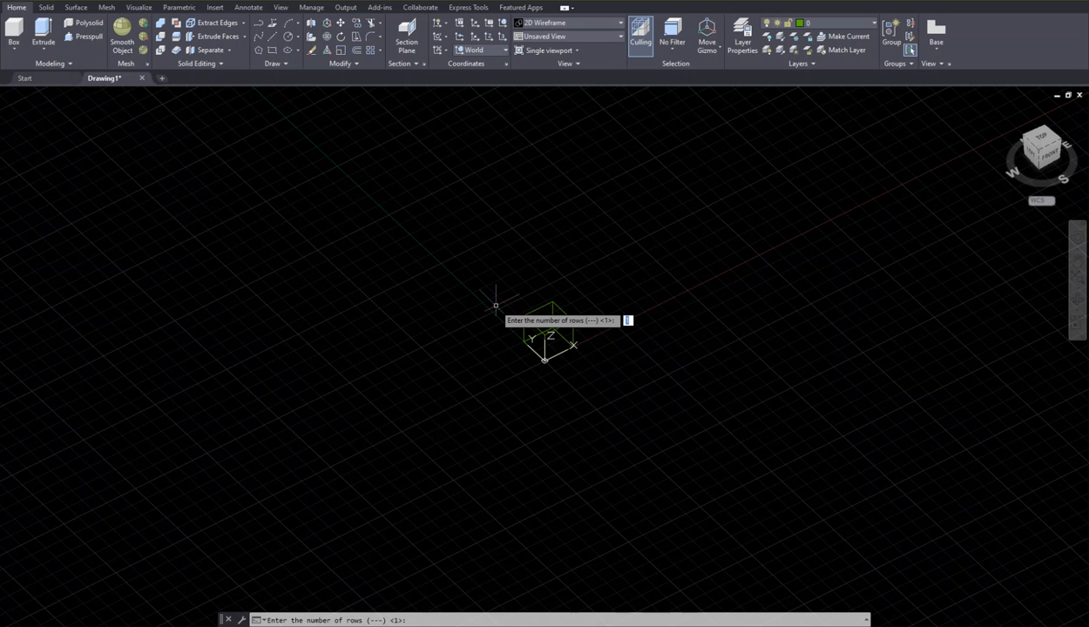
{"action": "type", "text": "3"}
{"action": "key", "text": "Return"}
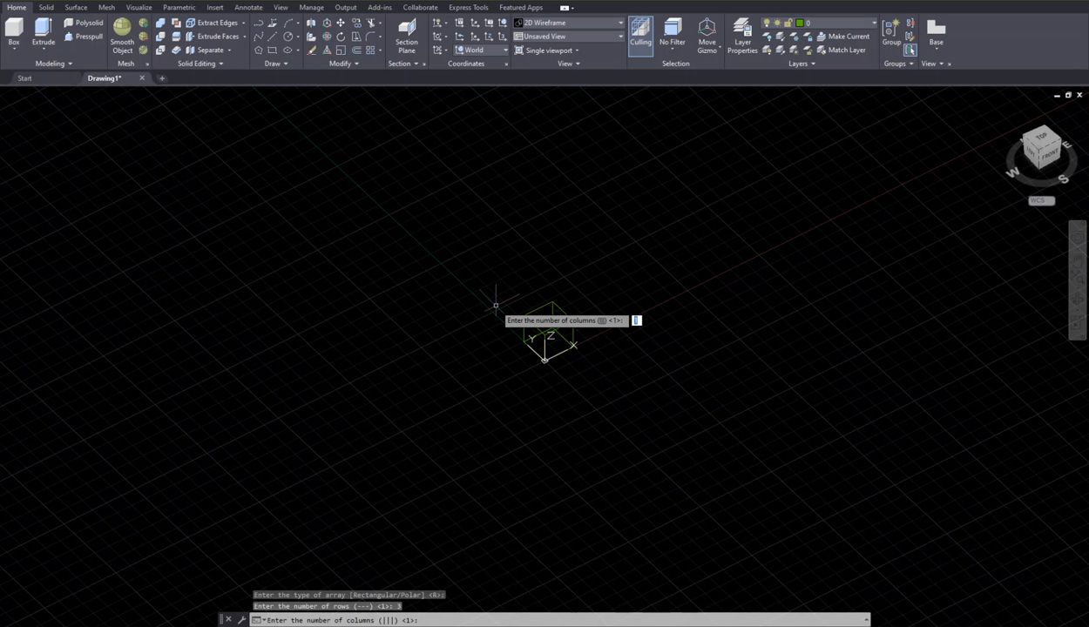
{"action": "type", "text": "3"}
{"action": "key", "text": "Return"}
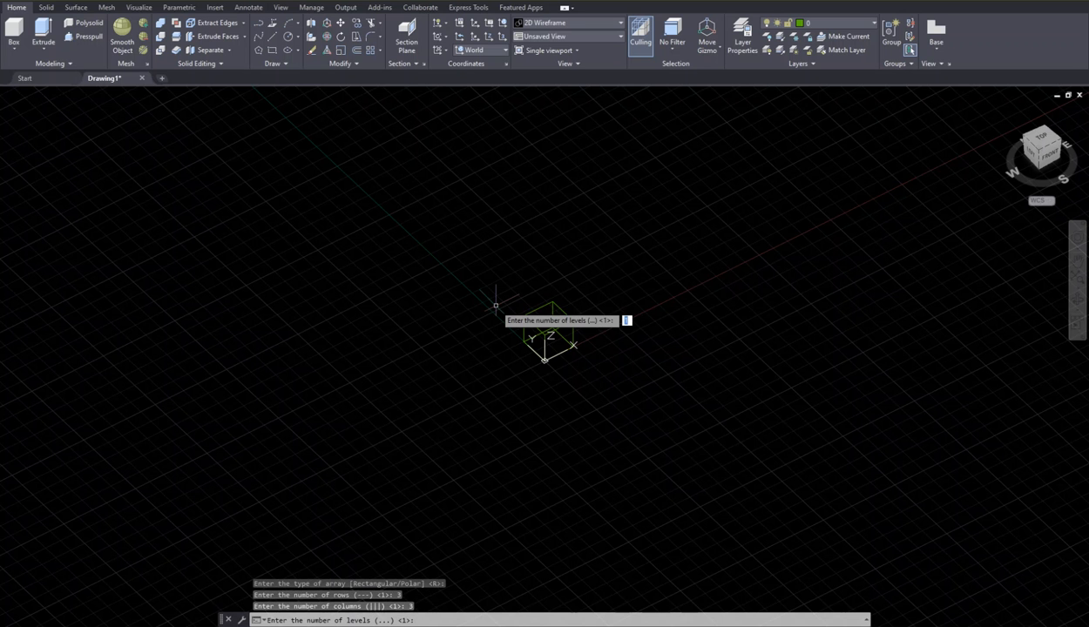
{"action": "type", "text": "3"}
{"action": "key", "text": "Return"}
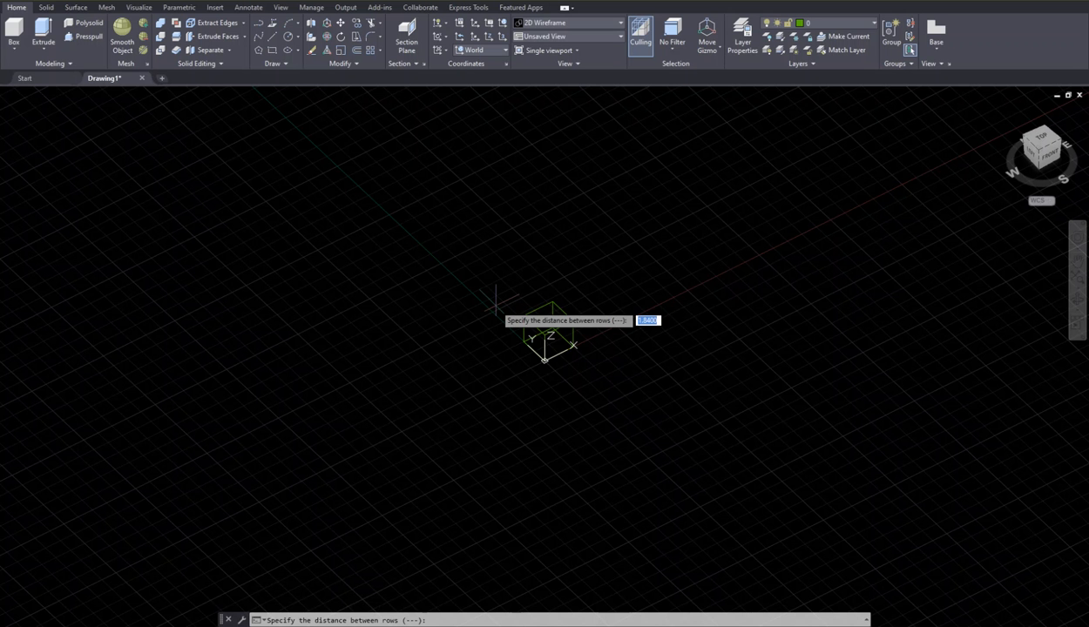
Step: Complete the array with a distance of 1 between rows, columns and levels
{"action": "type", "text": "0"}
{"action": "key", "text": "Return"}
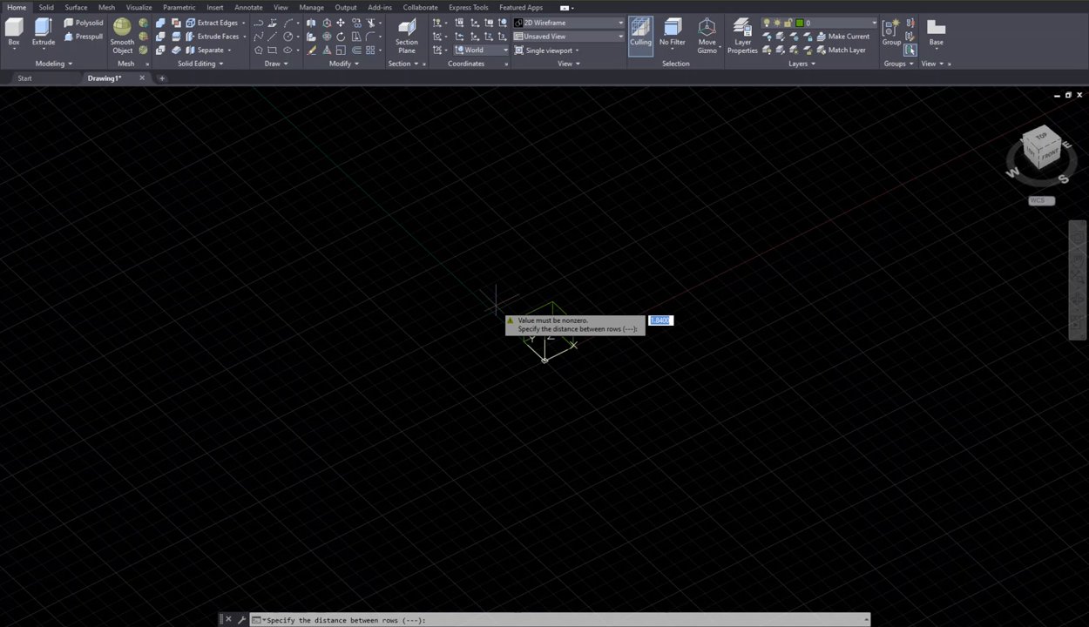
{"action": "type", "text": "1"}
{"action": "key", "text": "Return"}
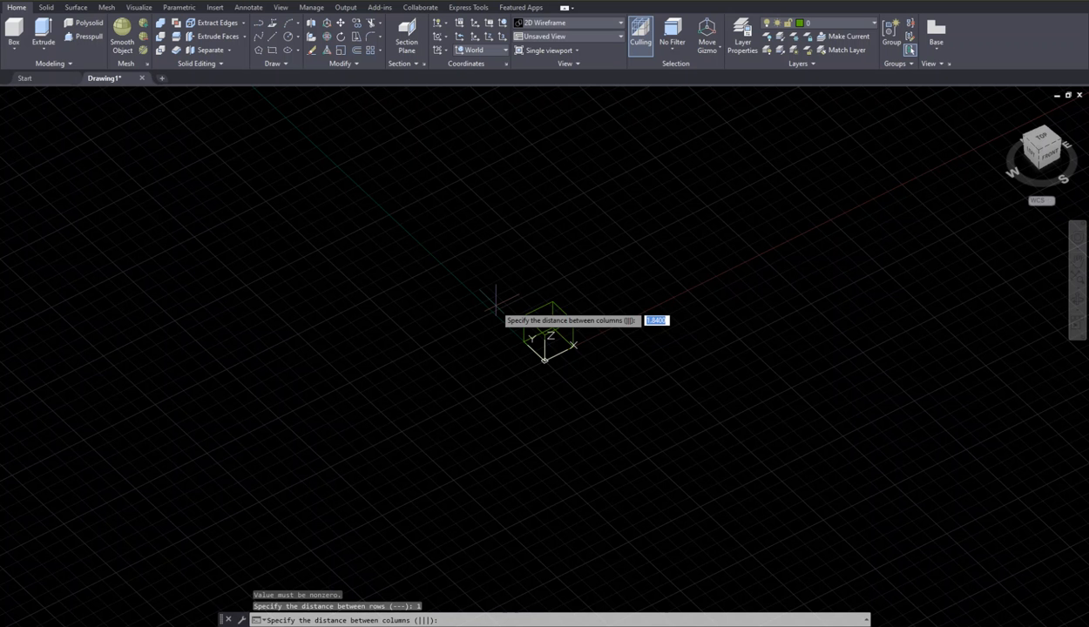
{"action": "type", "text": "1"}
{"action": "key", "text": "Return"}
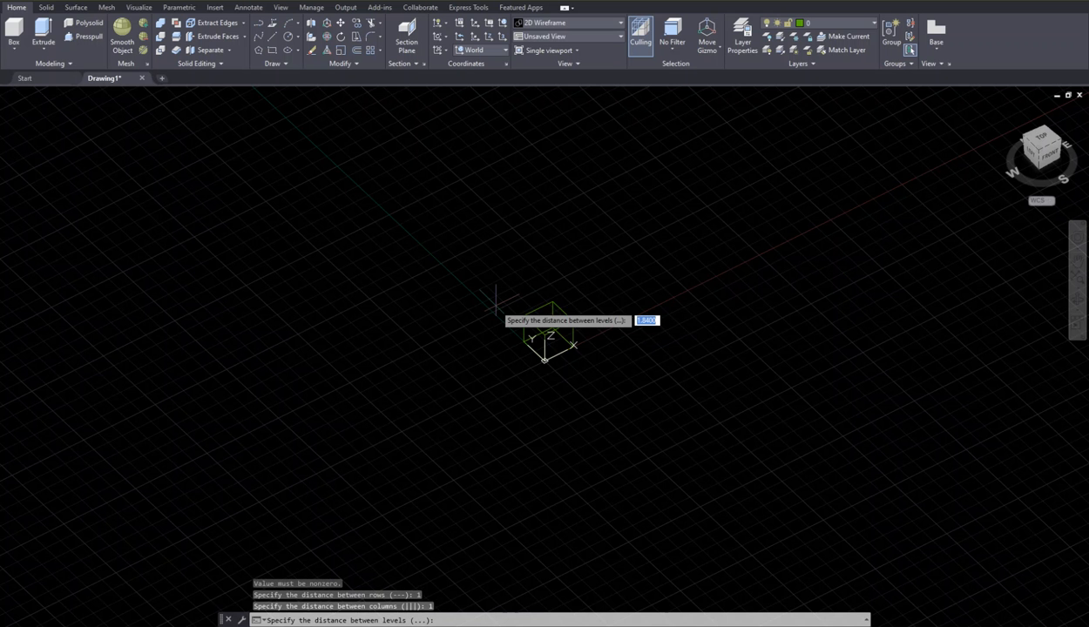
{"action": "type", "text": "1"}
{"action": "key", "text": "Return"}
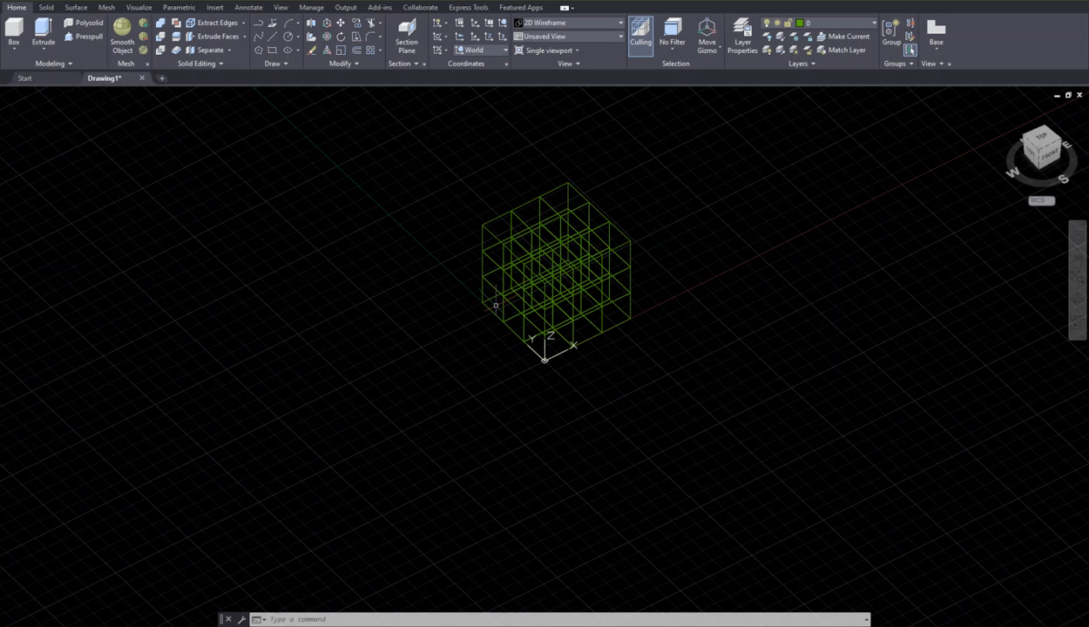
Step: Set the visual style to Conceptual with the SHADEMODE command
{"action": "type", "text": "shademode"}
{"action": "key", "text": "Return"}
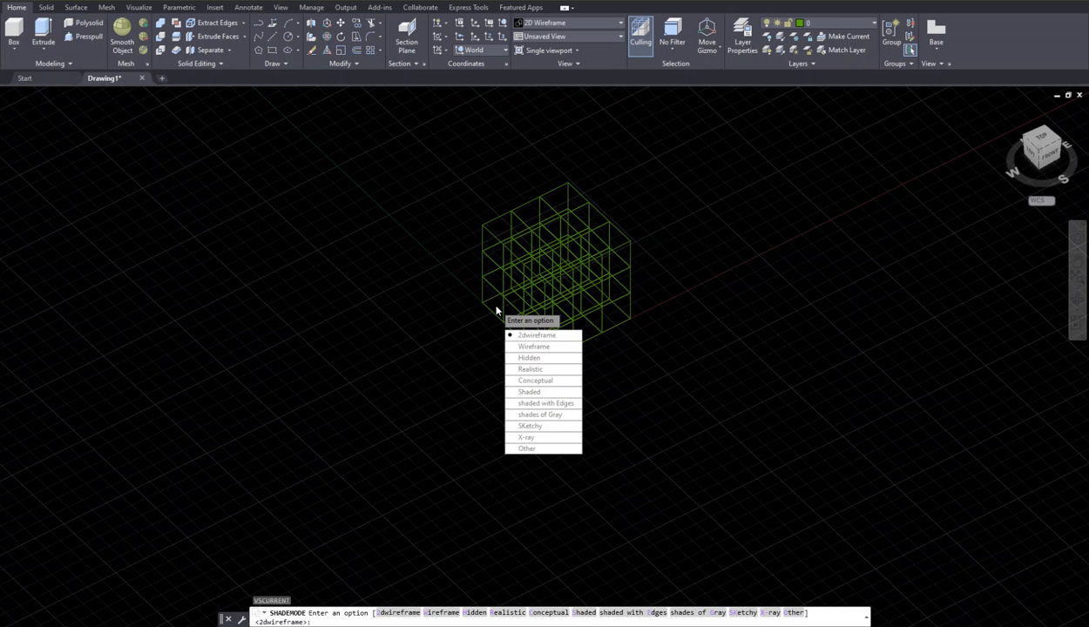
{"action": "left_click", "coordinate": [535, 380]}
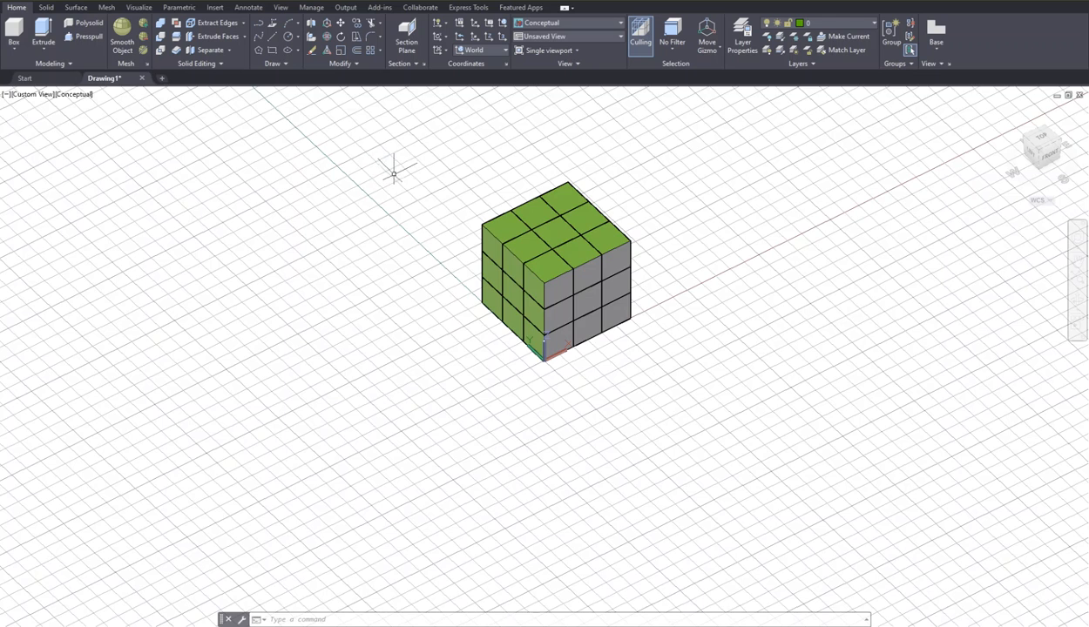
Step: Copy the whole 3 by 3 by 3 cube to a free spot beside the original along the X axis
{"action": "middle_click_drag", "start_coordinate": [420, 165], "coordinate": [239, 185]}
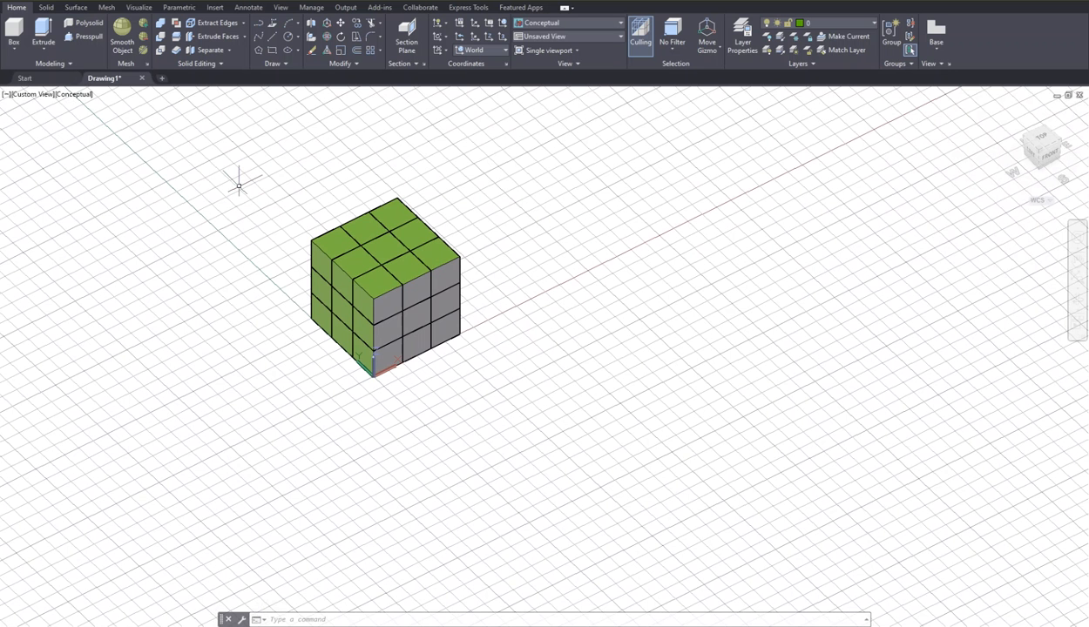
{"action": "type", "text": "co"}
{"action": "key", "text": "Return"}
{"action": "left_click", "coordinate": [240, 153]}
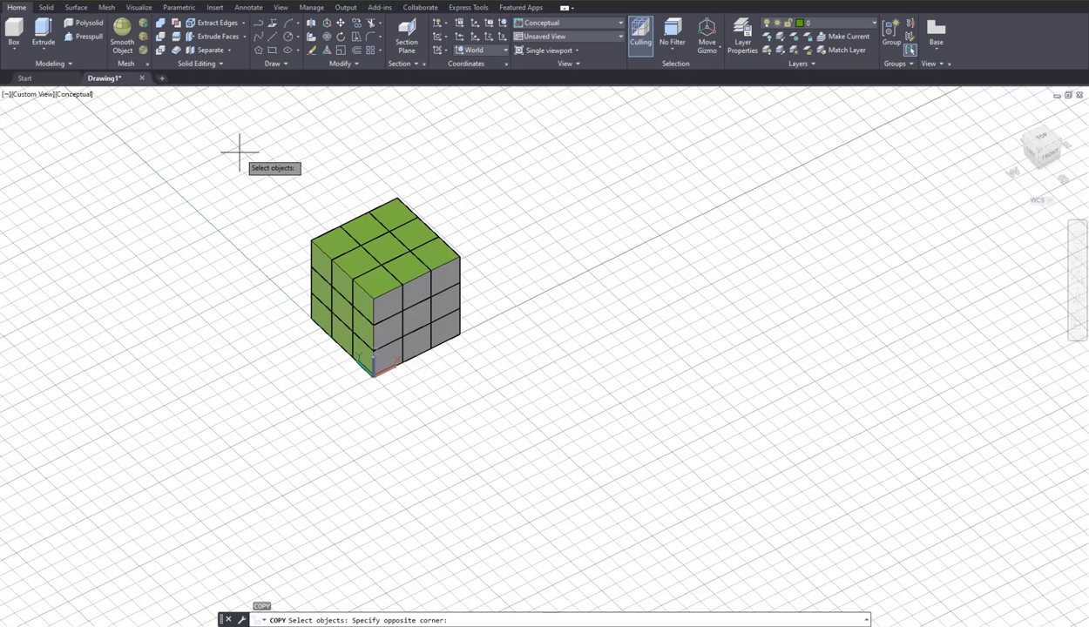
{"action": "left_click", "coordinate": [503, 389]}
{"action": "key", "text": "Return"}
{"action": "left_click", "coordinate": [400, 200]}
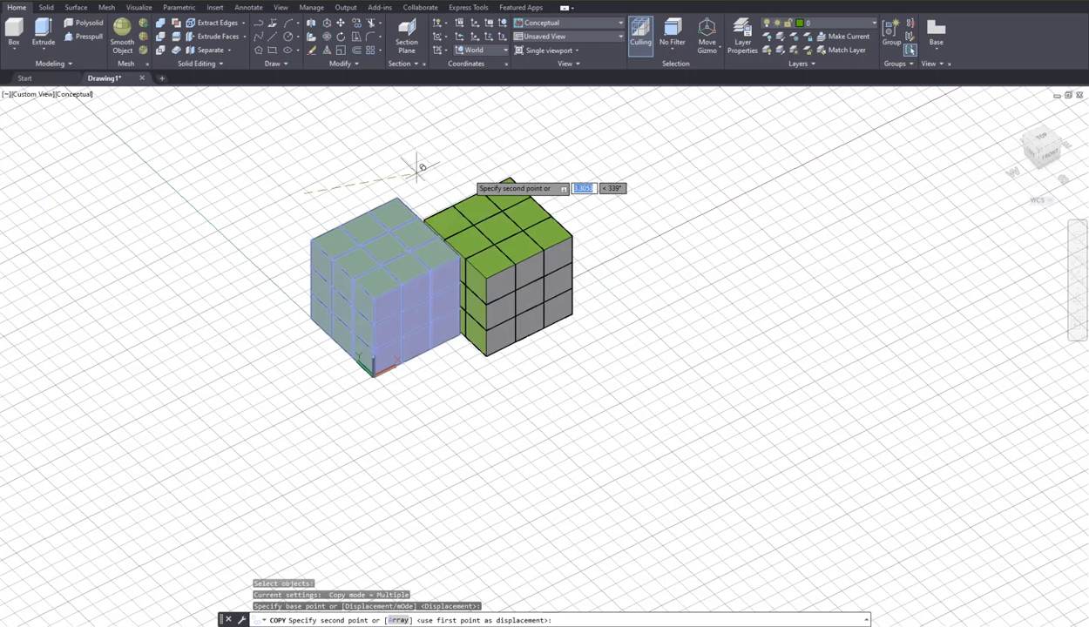
{"action": "left_click", "coordinate": [554, 212]}
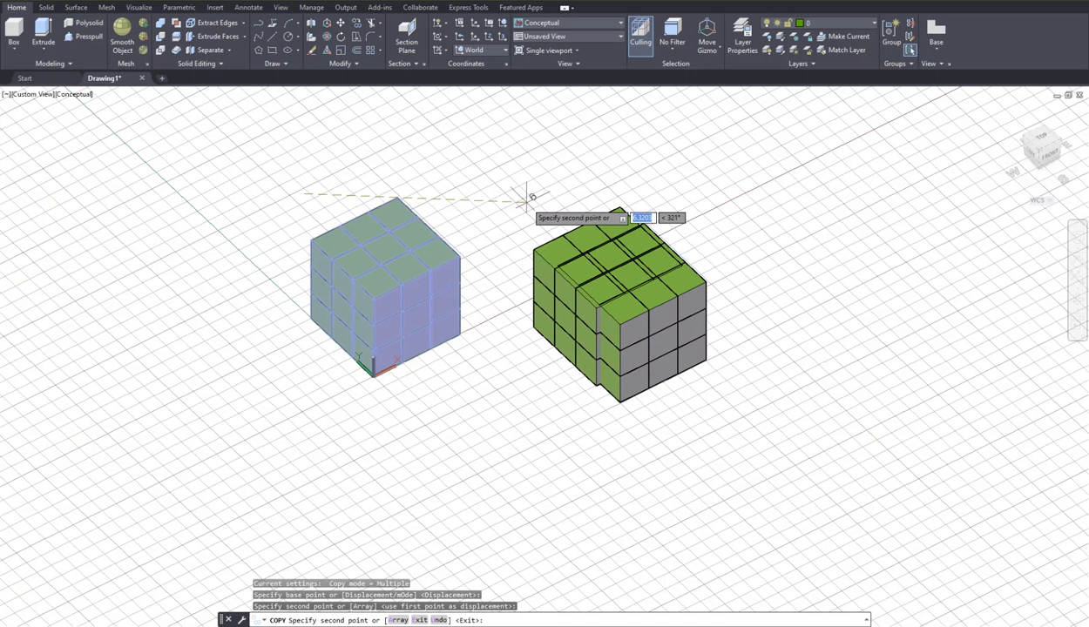
{"action": "key", "text": "Escape"}
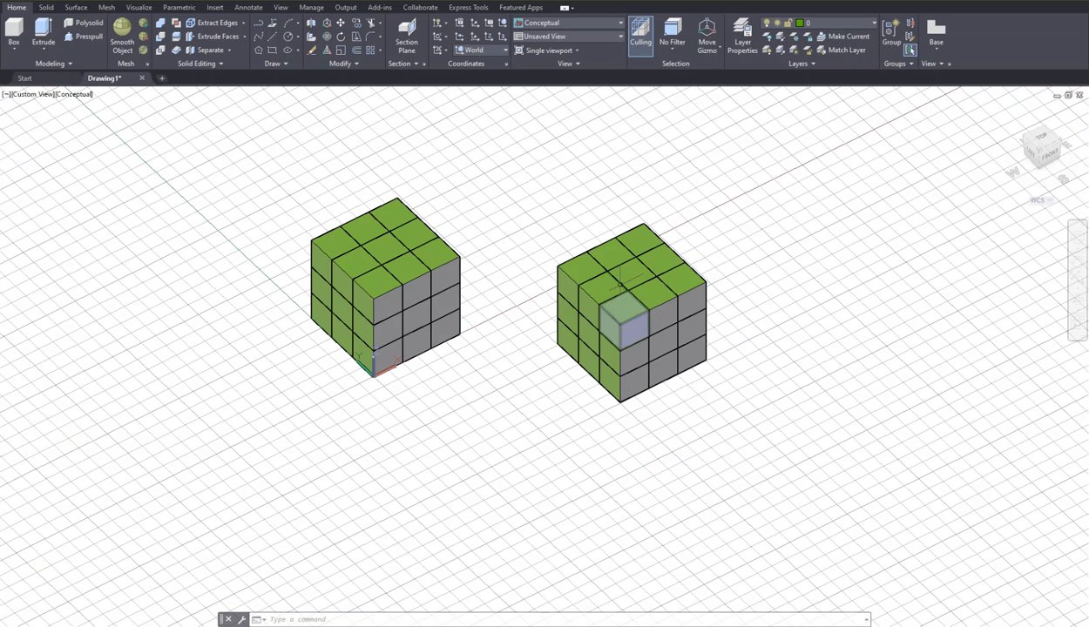
Step: Union the copied cube's nearest top corner box with the three boxes adjoining it into one solid
{"action": "type", "text": "union"}
{"action": "key", "text": "Return"}
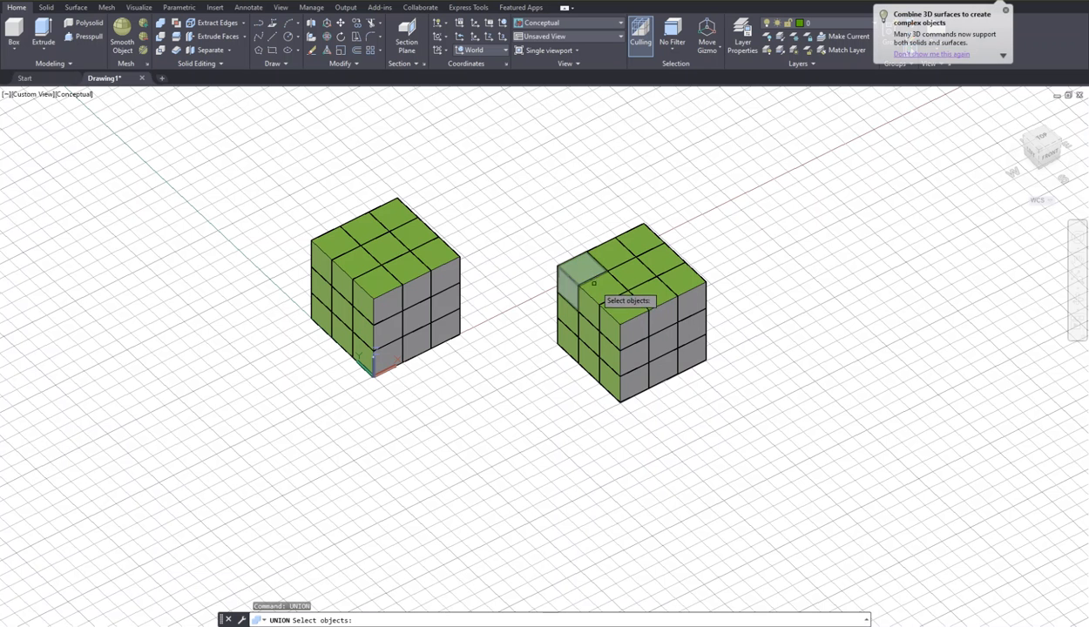
{"action": "left_click", "coordinate": [627, 363]}
{"action": "left_click", "coordinate": [620, 327]}
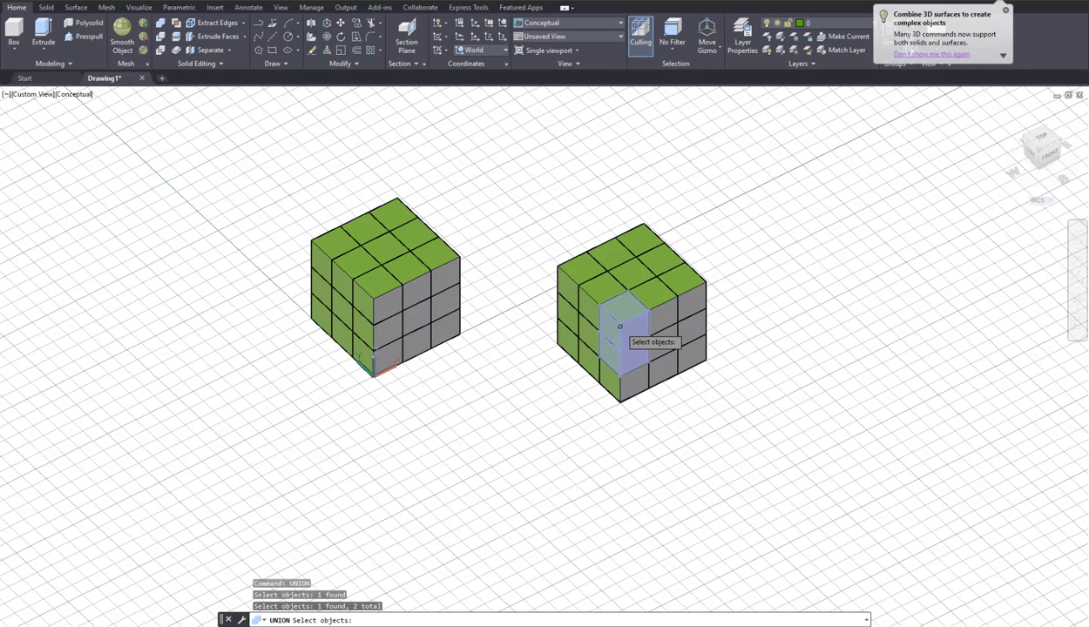
{"action": "left_click", "coordinate": [602, 294]}
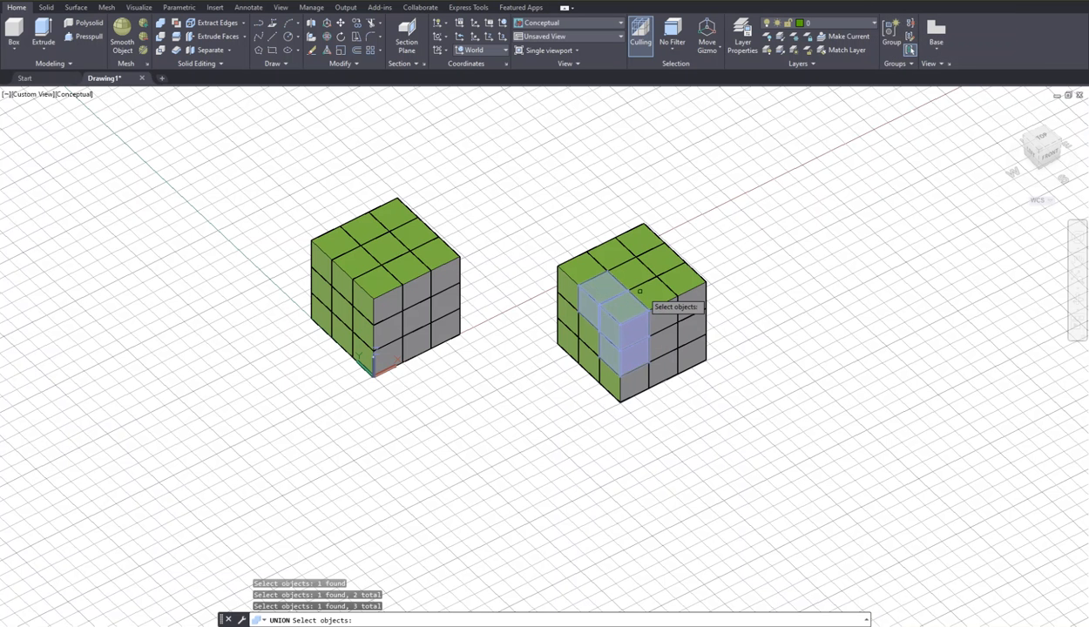
{"action": "left_click", "coordinate": [629, 288]}
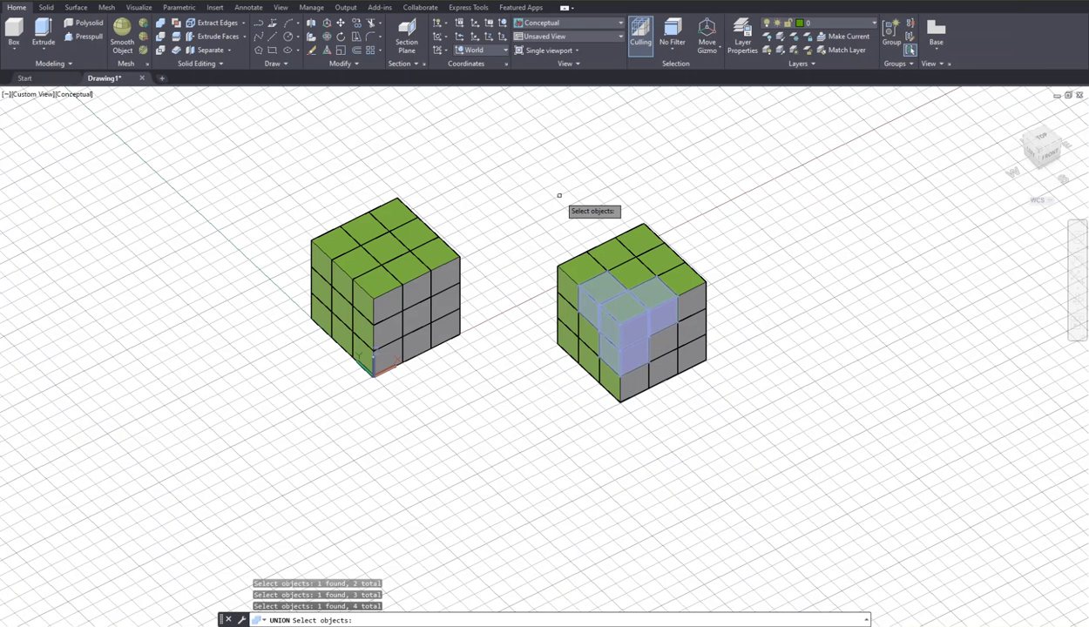
{"action": "key", "text": "Return"}
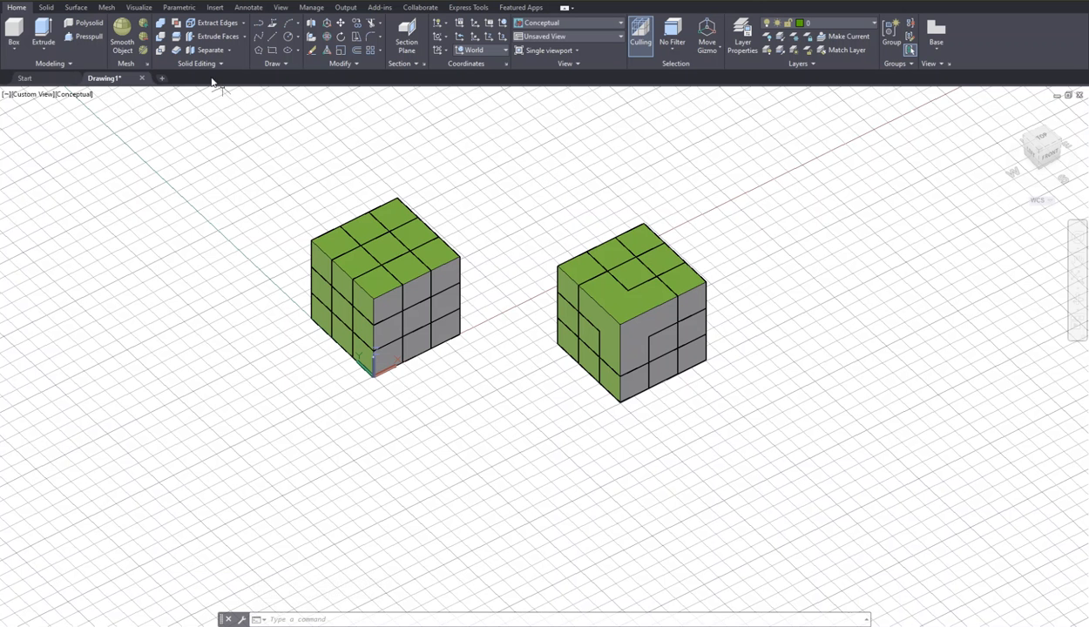
Step: Try to color the faces picked at the copied cube's merged corner piece magenta with Color Faces
{"action": "left_click", "coordinate": [229, 50]}
{"action": "left_click", "coordinate": [244, 37]}
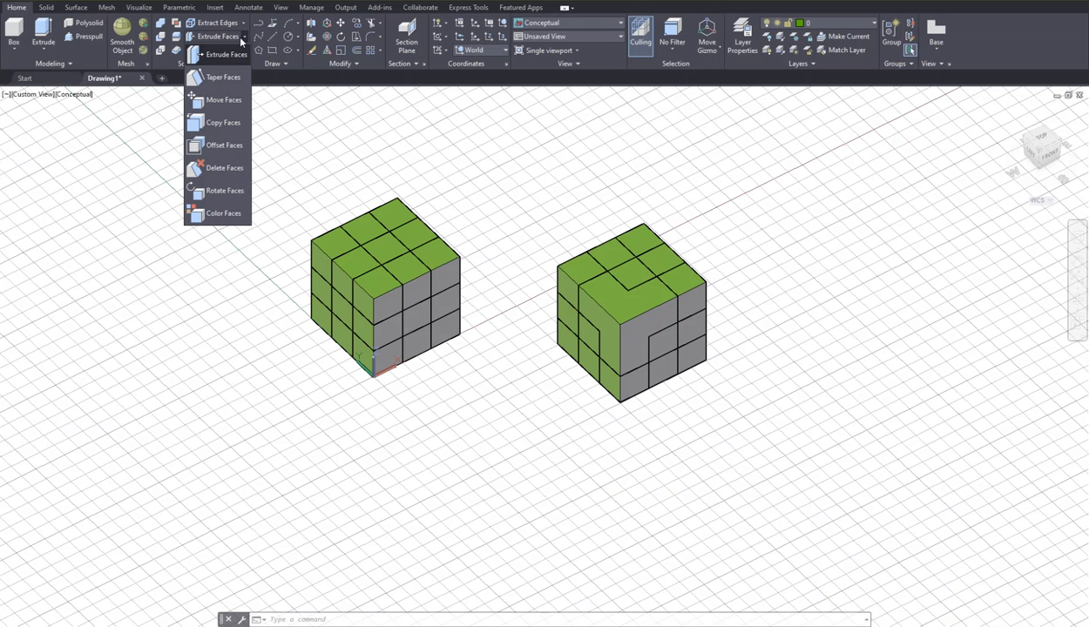
{"action": "left_click", "coordinate": [219, 213]}
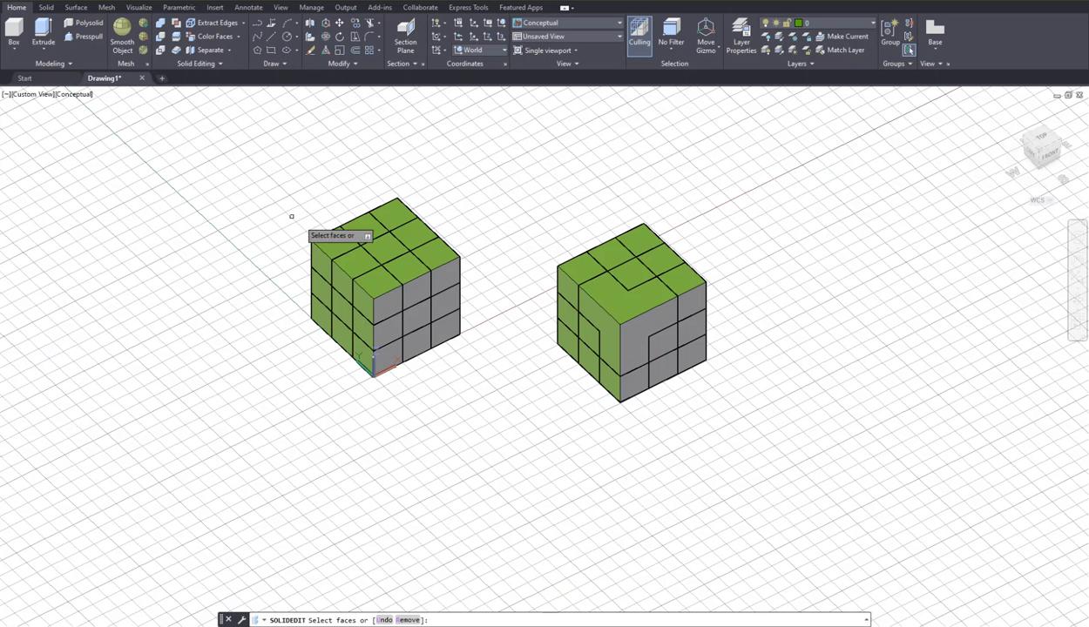
{"action": "left_click", "coordinate": [589, 334]}
{"action": "left_click", "coordinate": [647, 327]}
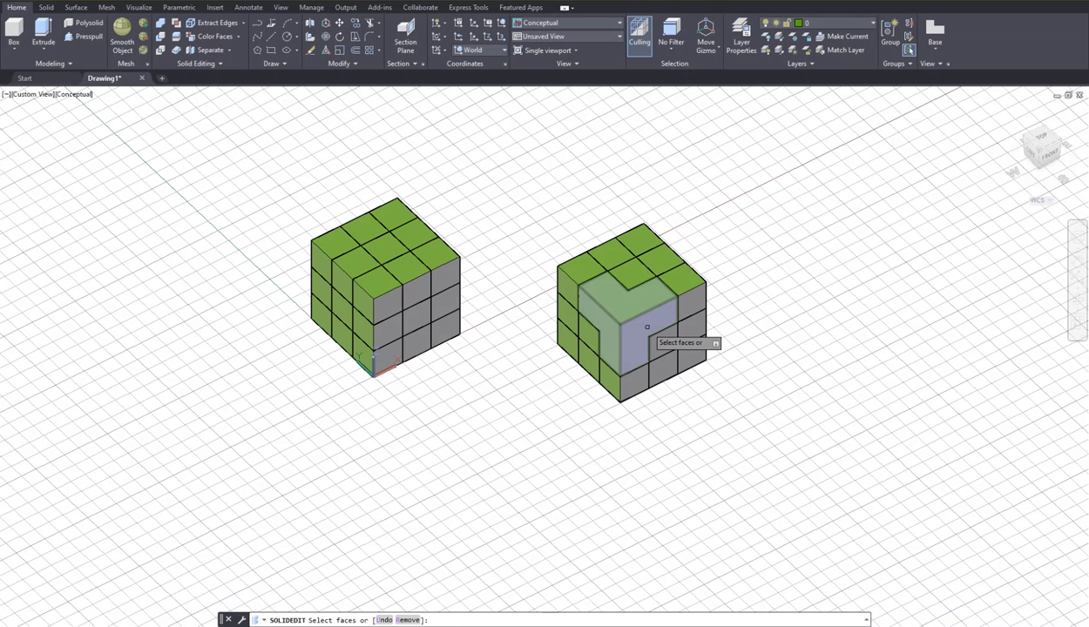
{"action": "left_click", "coordinate": [647, 327]}
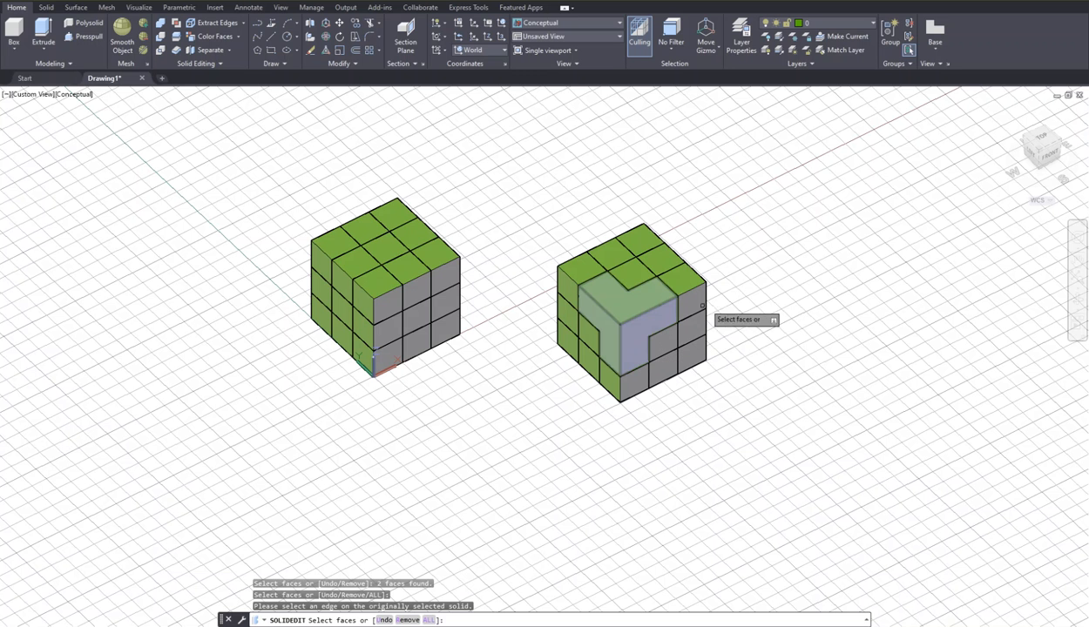
{"action": "key", "text": "Return"}
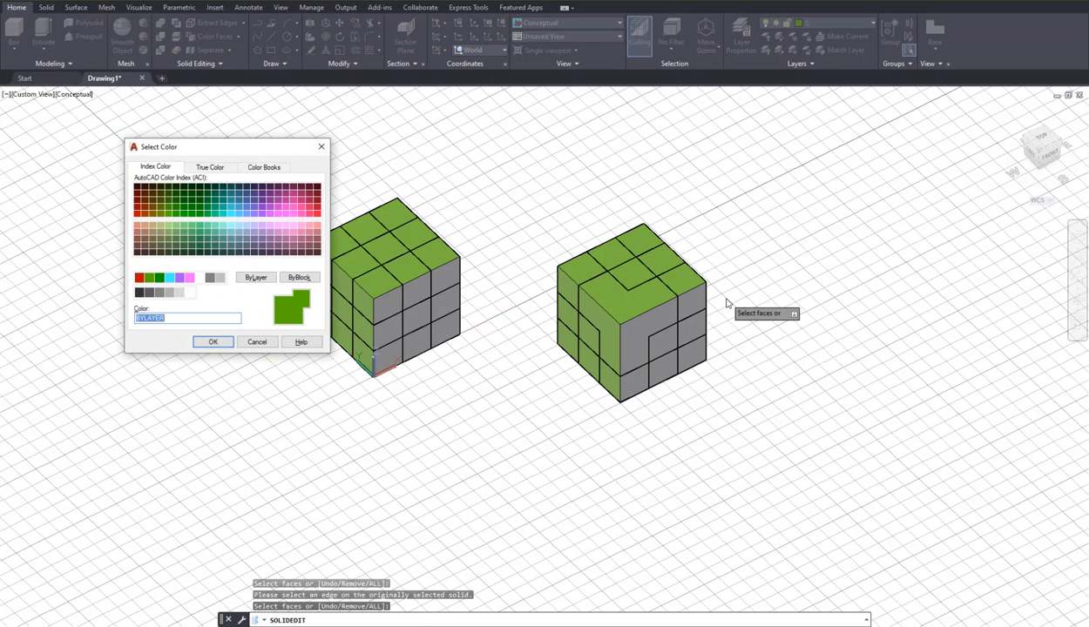
{"action": "left_click", "coordinate": [189, 277]}
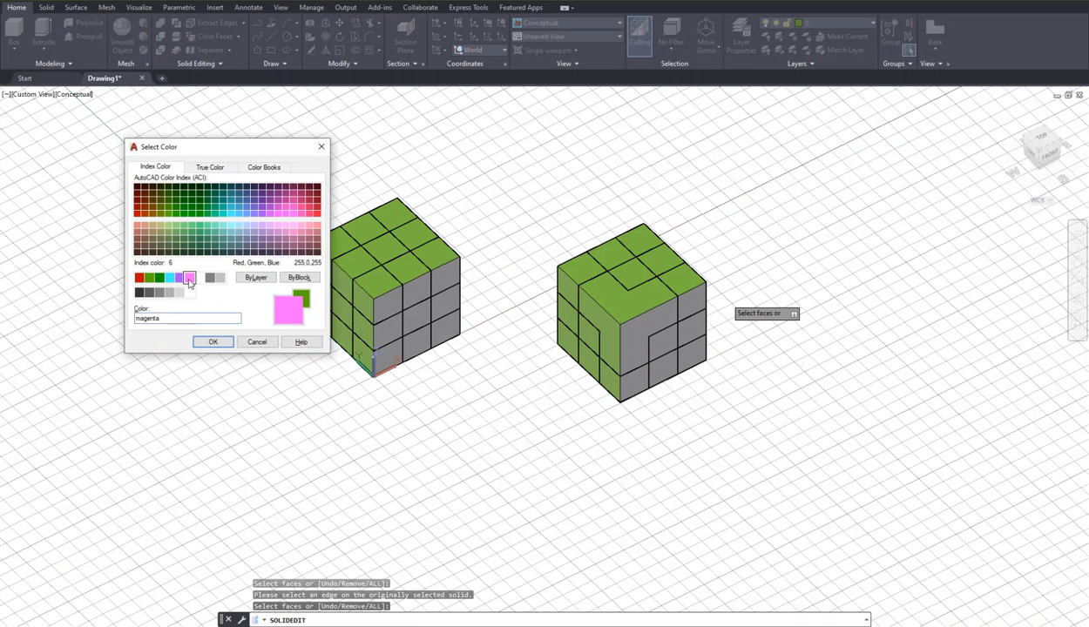
{"action": "left_click", "coordinate": [213, 342]}
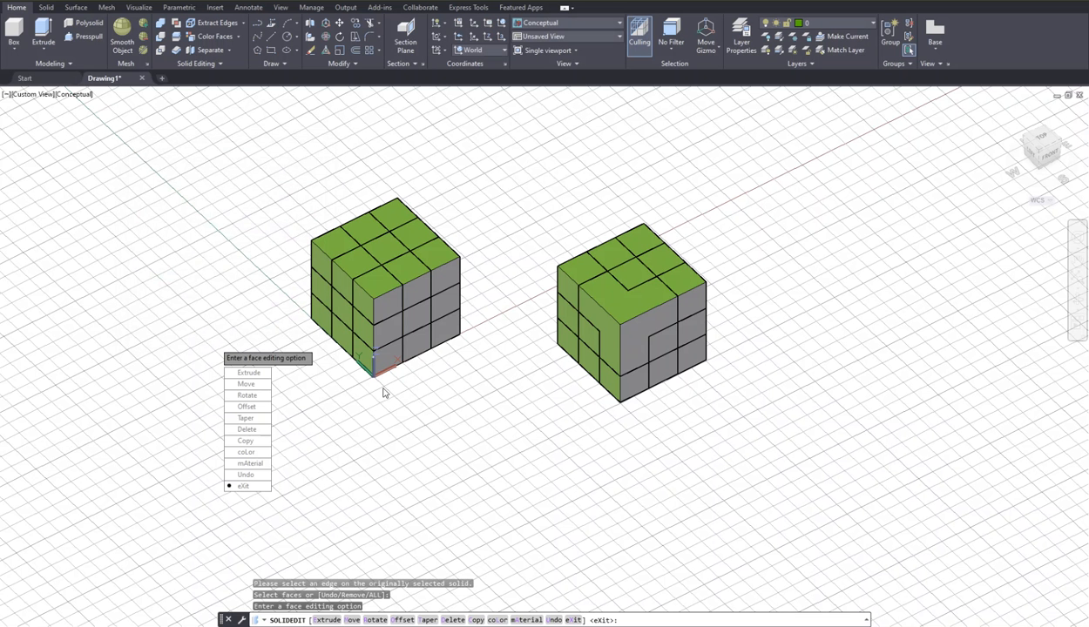
{"action": "key", "text": "Return"}
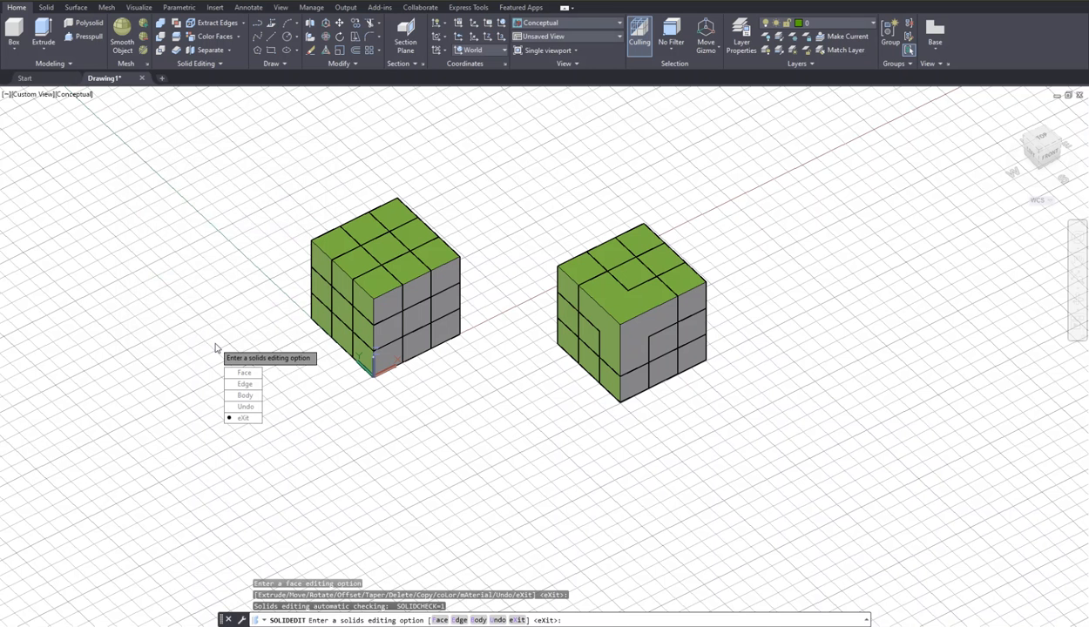
{"action": "key", "text": "Return"}
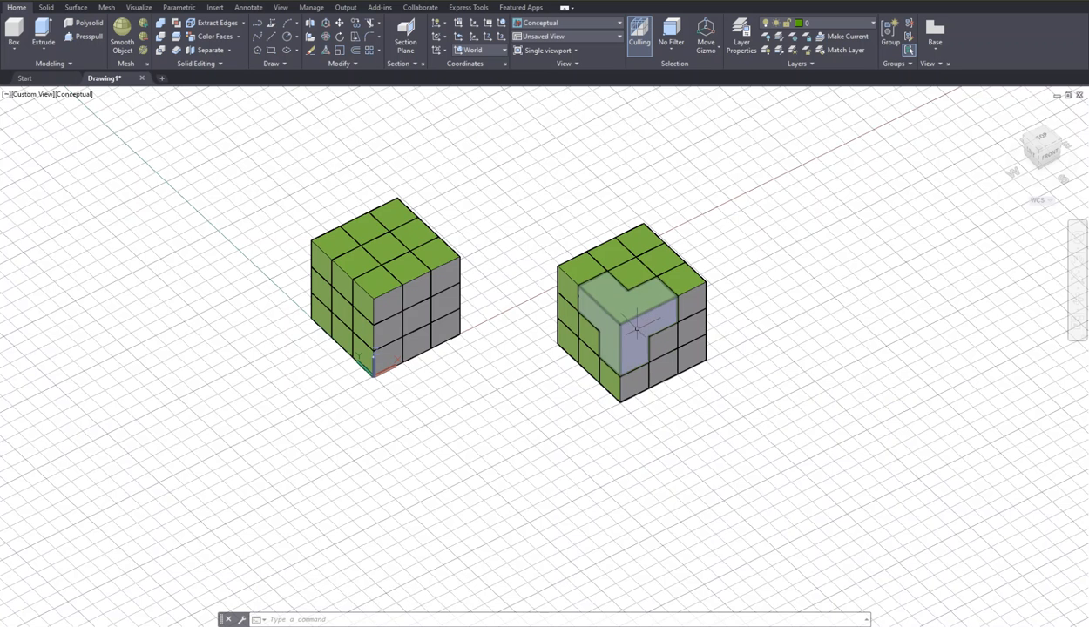
{"action": "scroll", "coordinate": [639, 315], "scroll_direction": "up", "scroll_amount": 2}
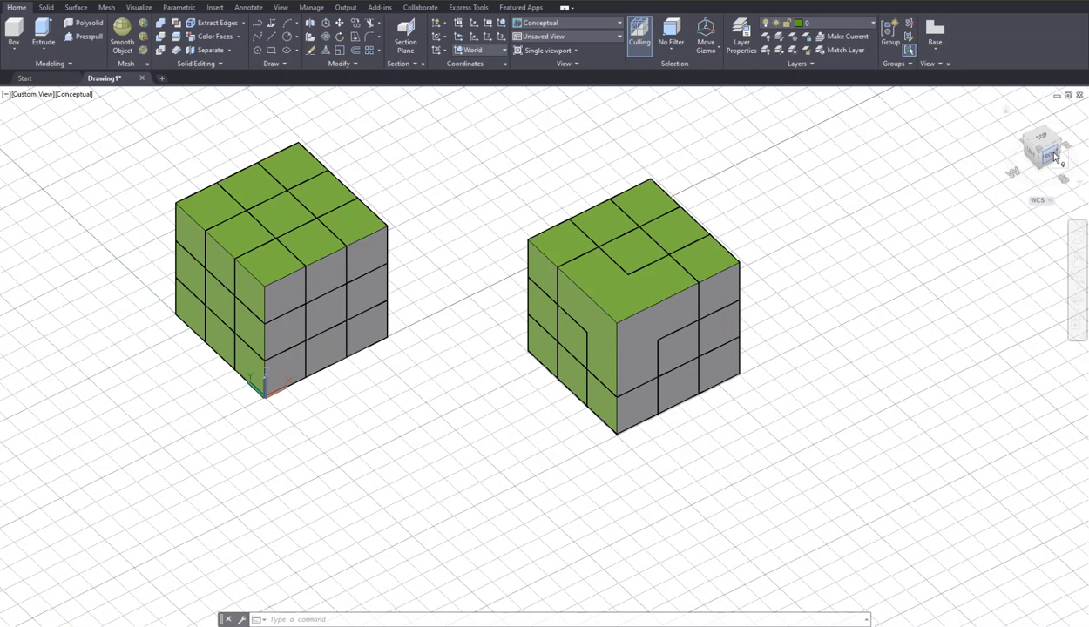
{"action": "left_click_drag", "start_coordinate": [1036, 156], "coordinate": [1023, 124]}
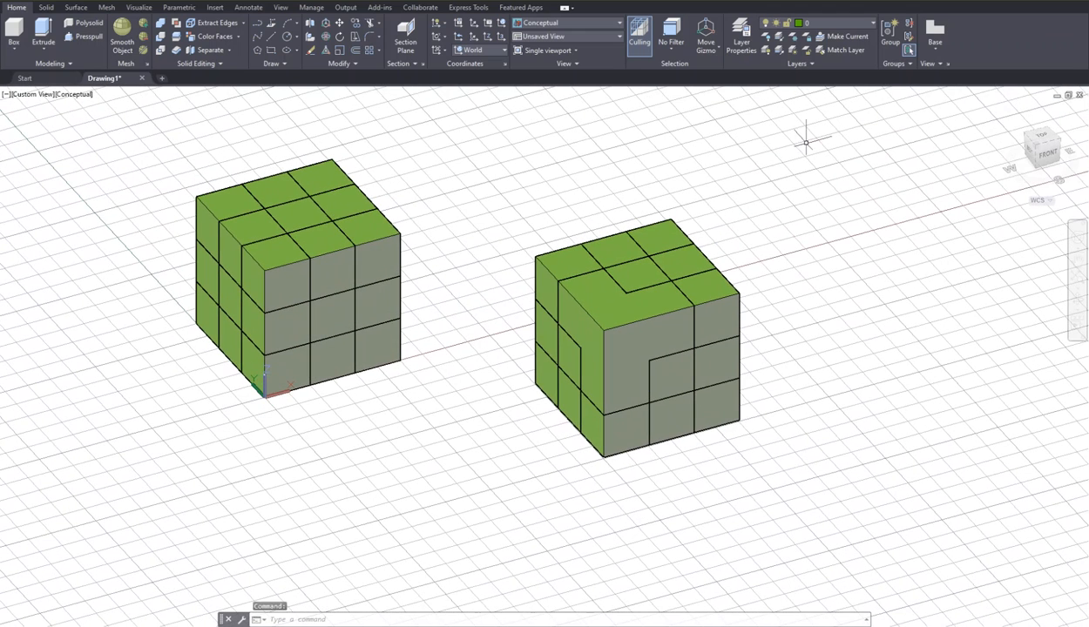
{"action": "left_click", "coordinate": [228, 38]}
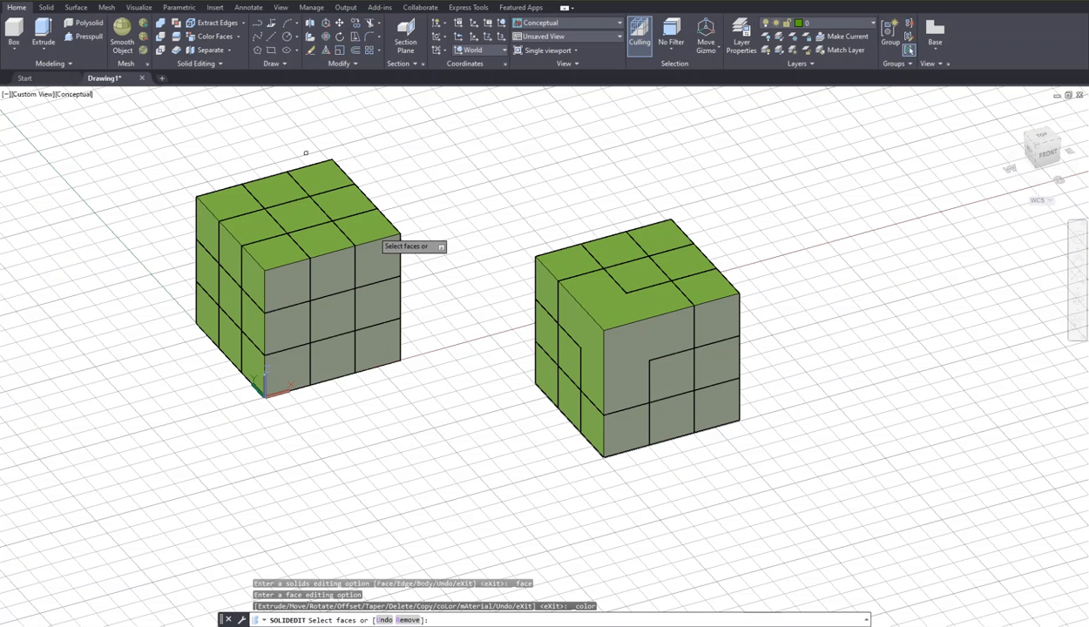
{"action": "left_click", "coordinate": [625, 337]}
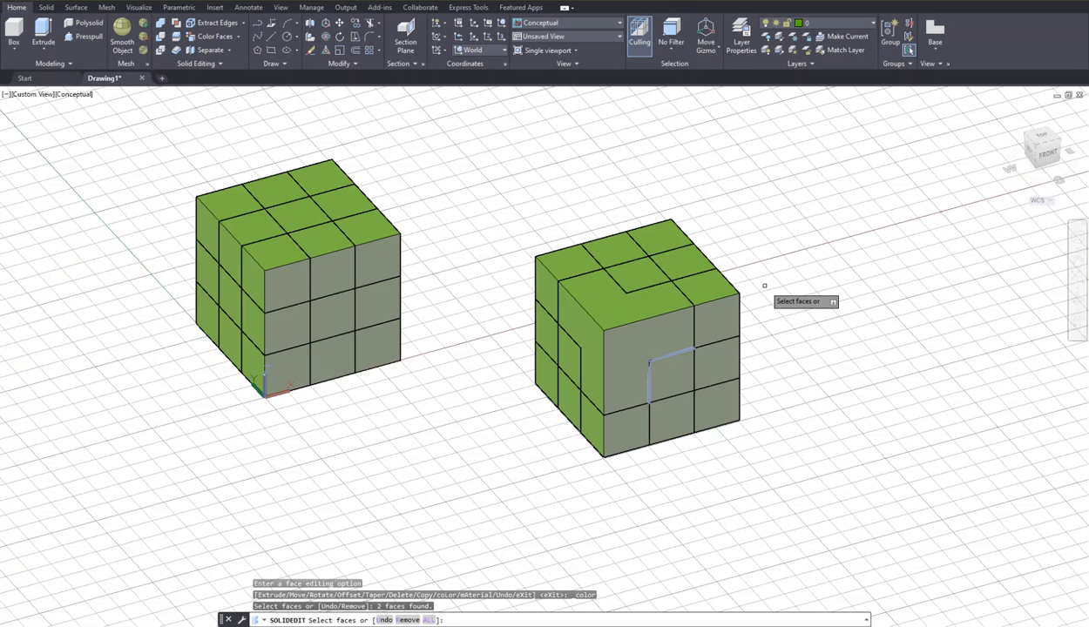
{"action": "key", "text": "Escape"}
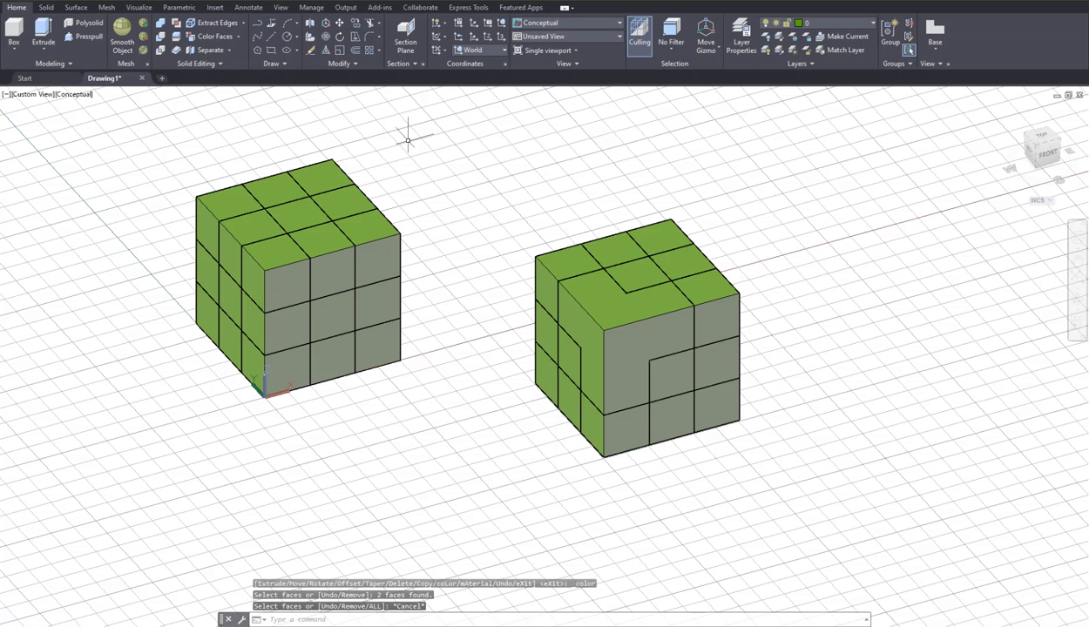
Step: Color the two faces picked through the front of the merged corner piece red with Color Faces
{"action": "left_click", "coordinate": [209, 38]}
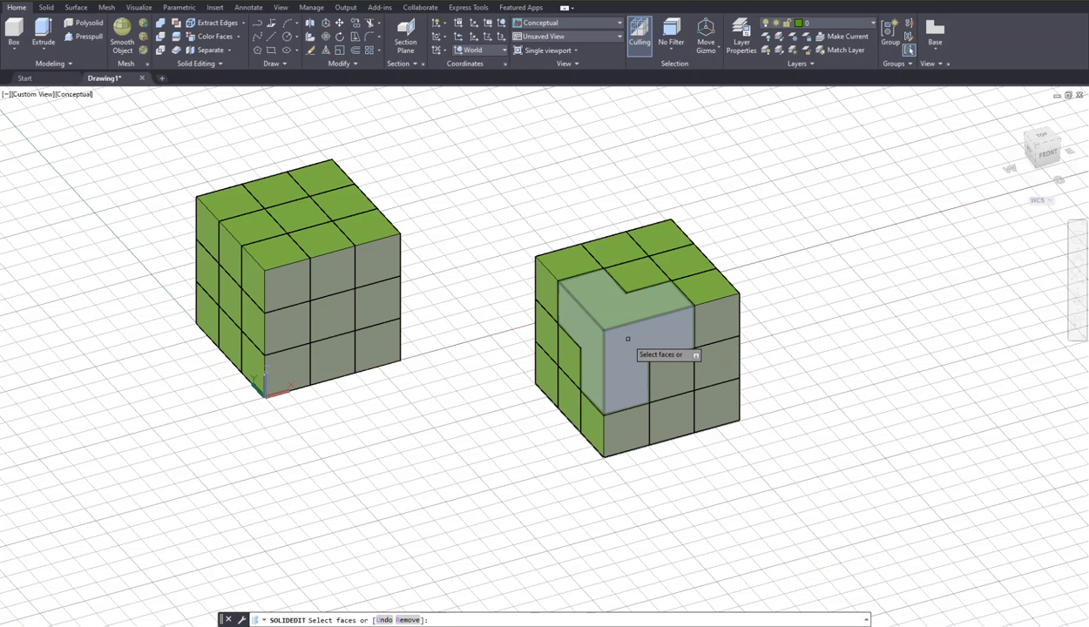
{"action": "left_click", "coordinate": [629, 339]}
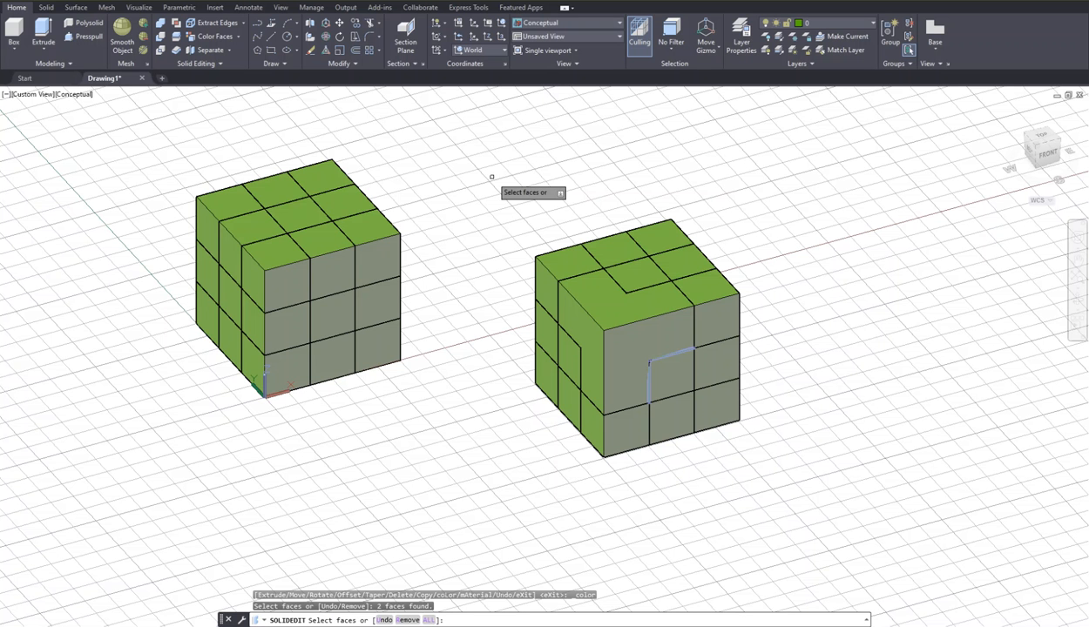
{"action": "key", "text": "Return"}
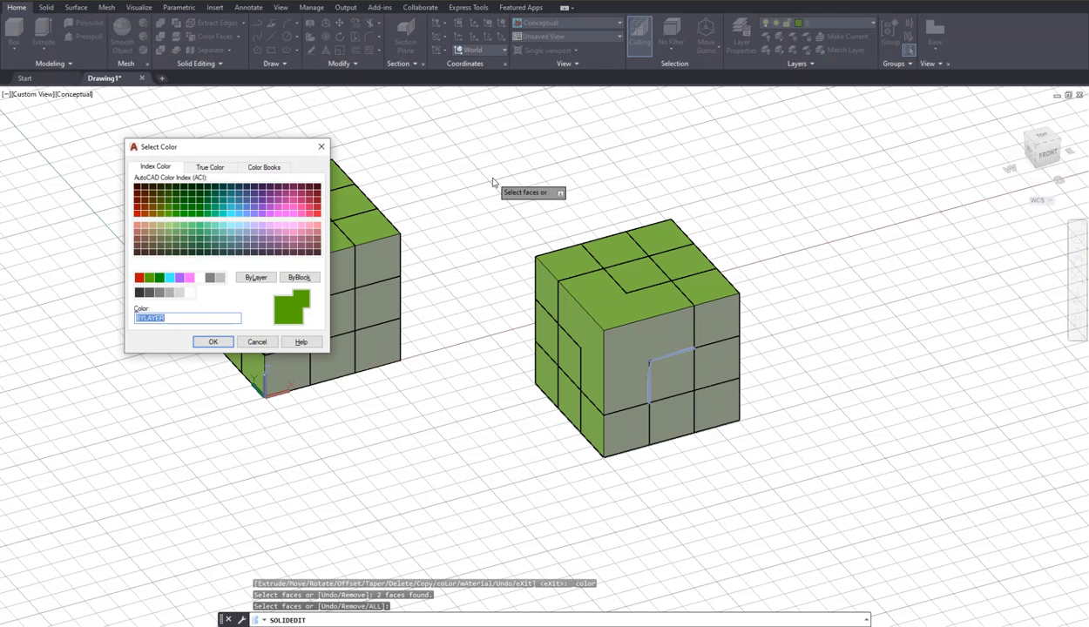
{"action": "left_click", "coordinate": [138, 277]}
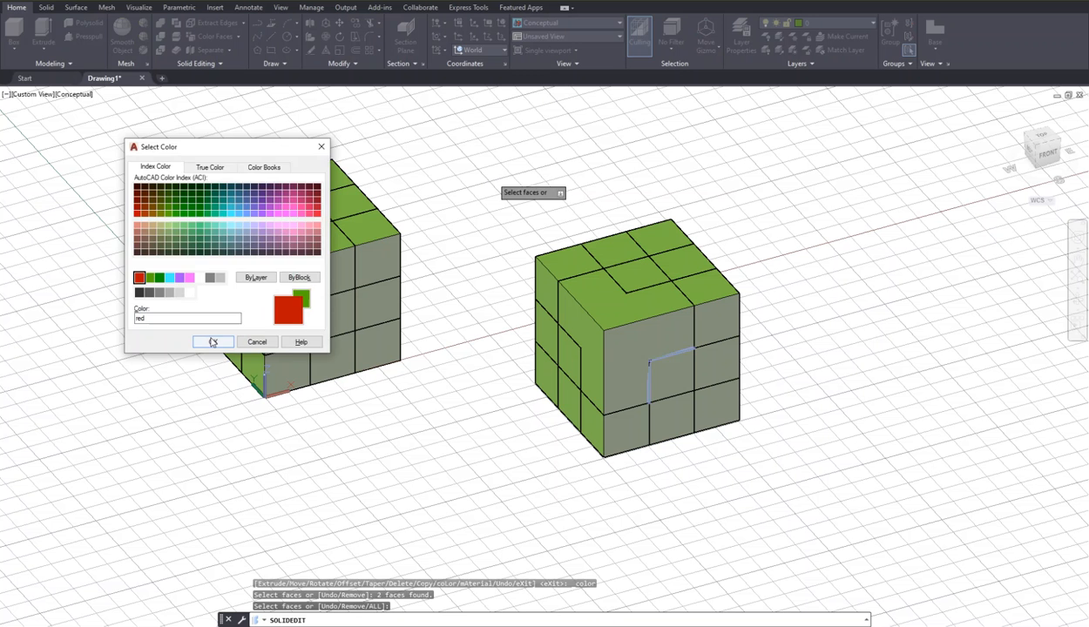
{"action": "left_click", "coordinate": [212, 342]}
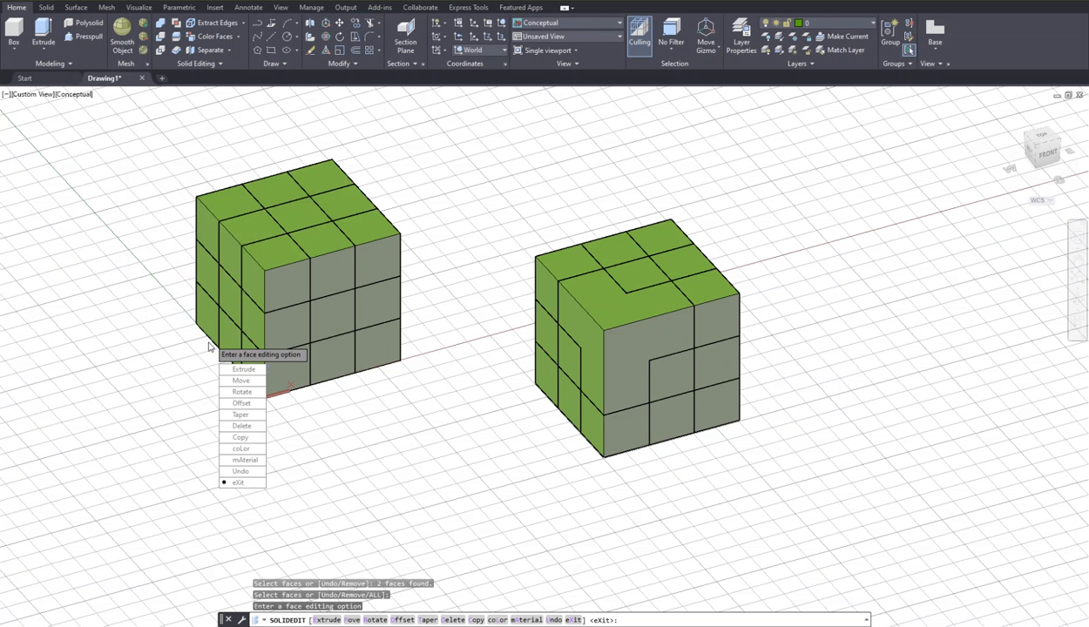
{"action": "left_click", "coordinate": [239, 485]}
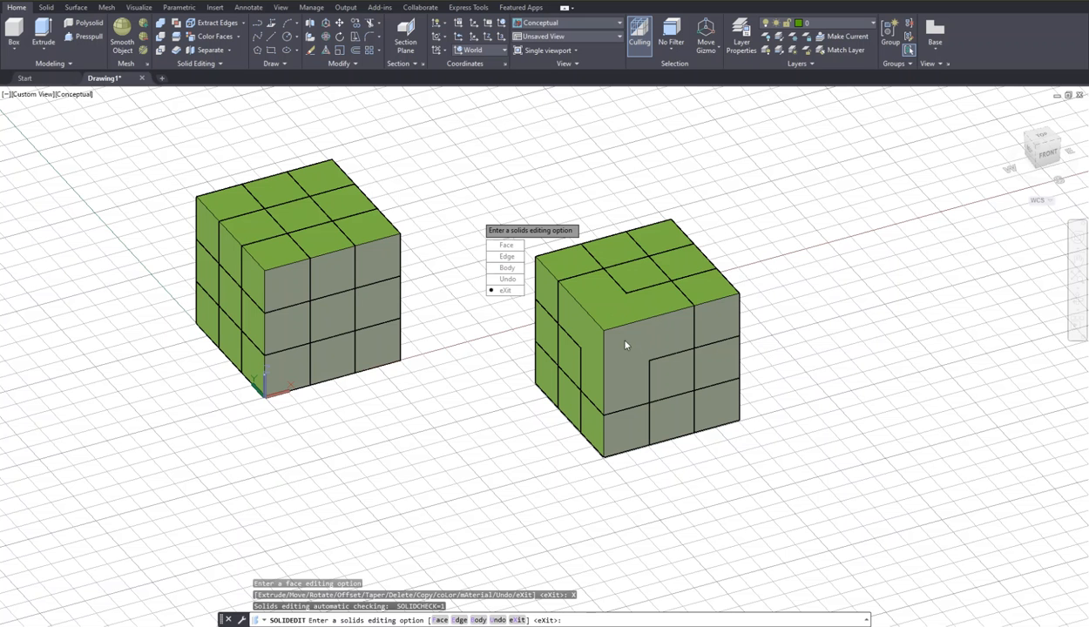
{"action": "key", "text": "Return"}
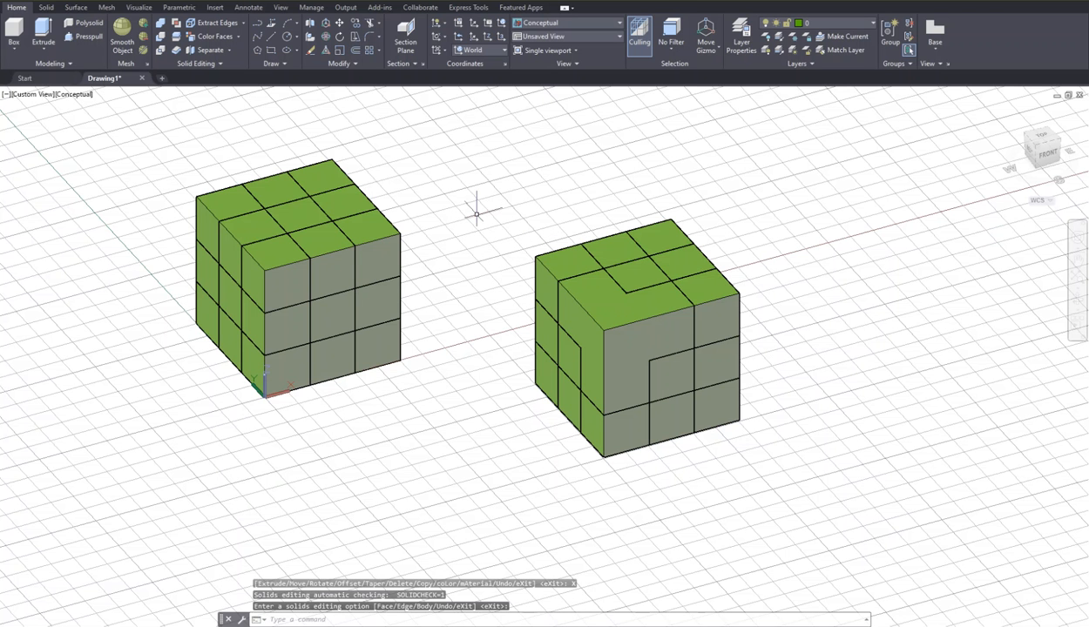
Step: Move the merged corner piece out of the copied cube to the free space above and between the two cubes
{"action": "type", "text": "M"}
{"action": "key", "text": "Return"}
{"action": "left_click", "coordinate": [617, 336]}
{"action": "key", "text": "Return"}
{"action": "left_click", "coordinate": [618, 338]}
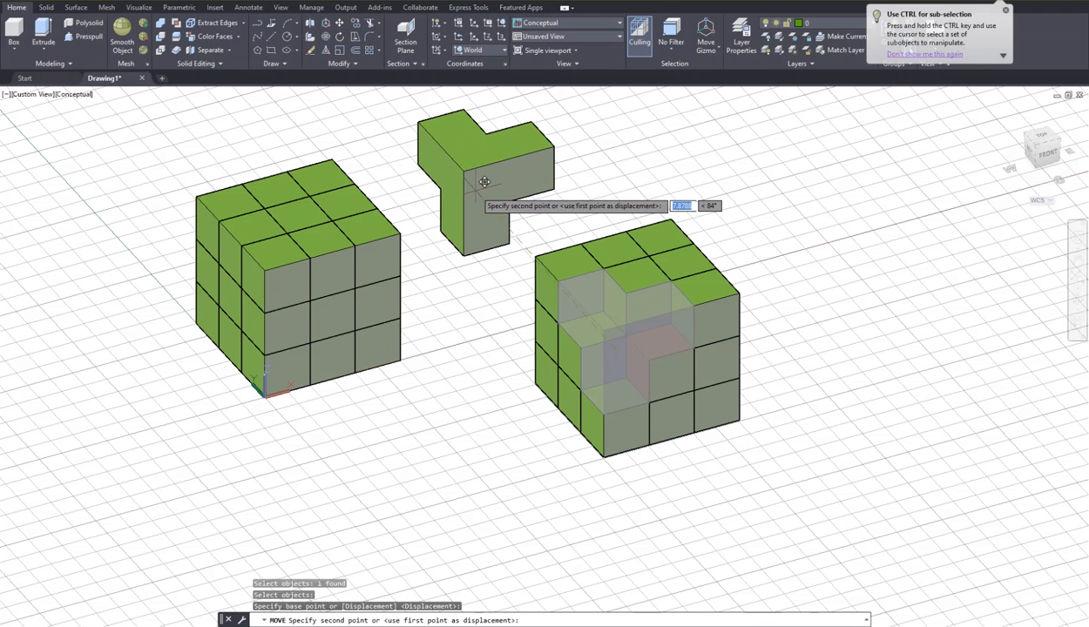
{"action": "left_click", "coordinate": [483, 183]}
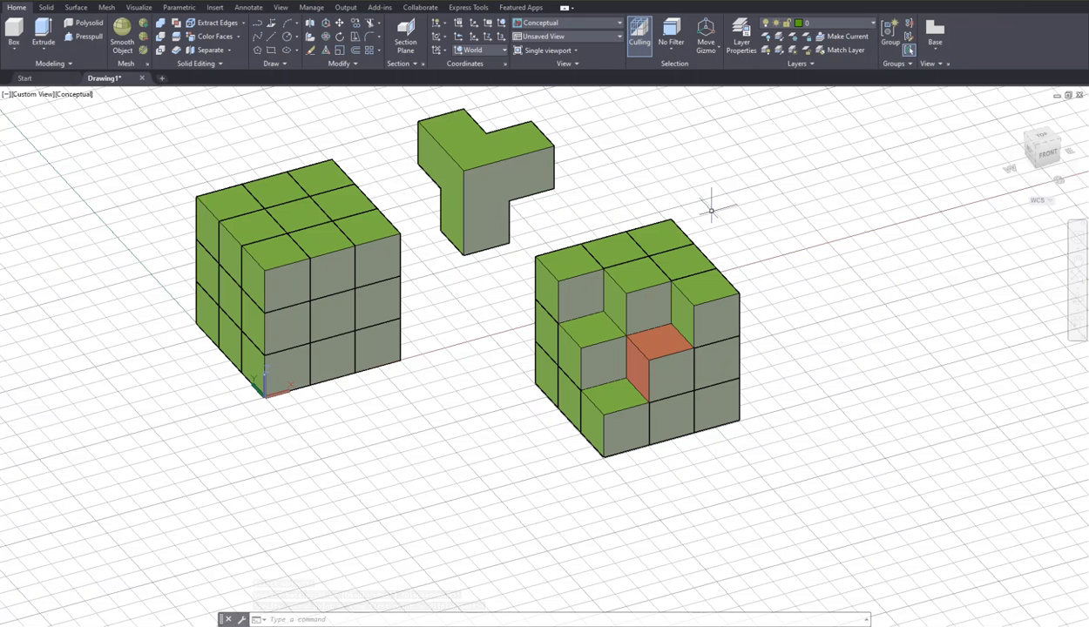
{"action": "left_click", "coordinate": [494, 187]}
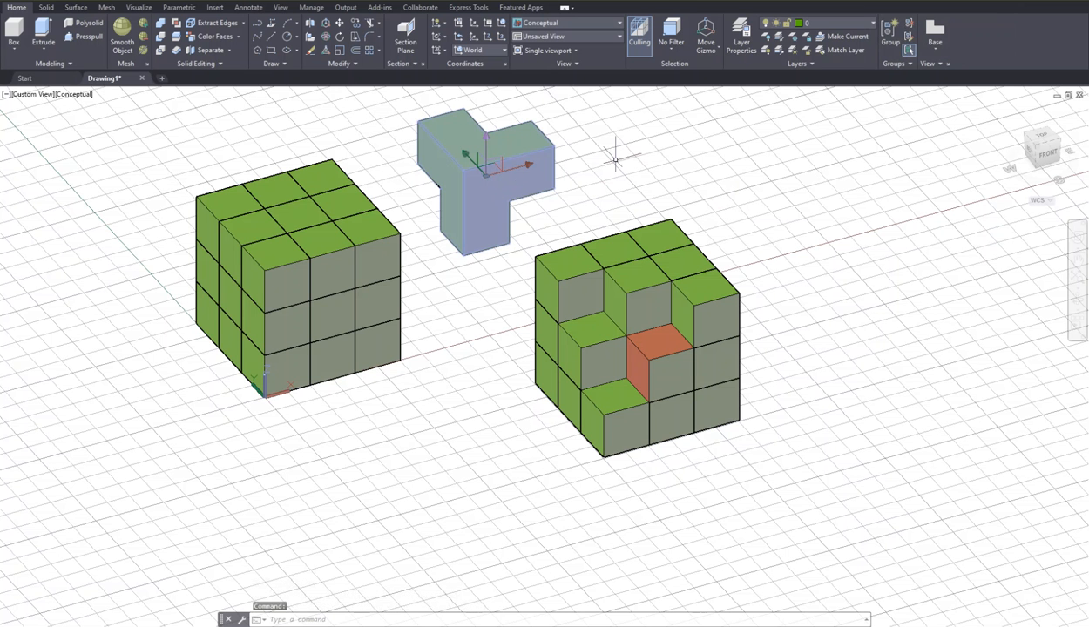
{"action": "key", "text": "Escape"}
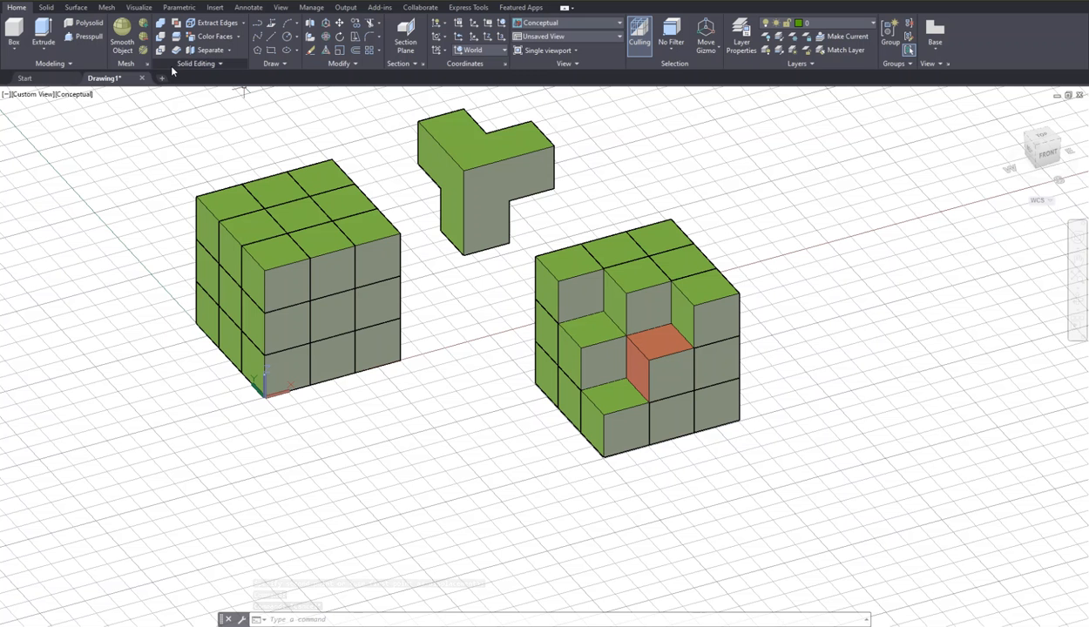
Step: Color the large front face of the separated corner piece magenta with Color Faces
{"action": "left_click", "coordinate": [198, 44]}
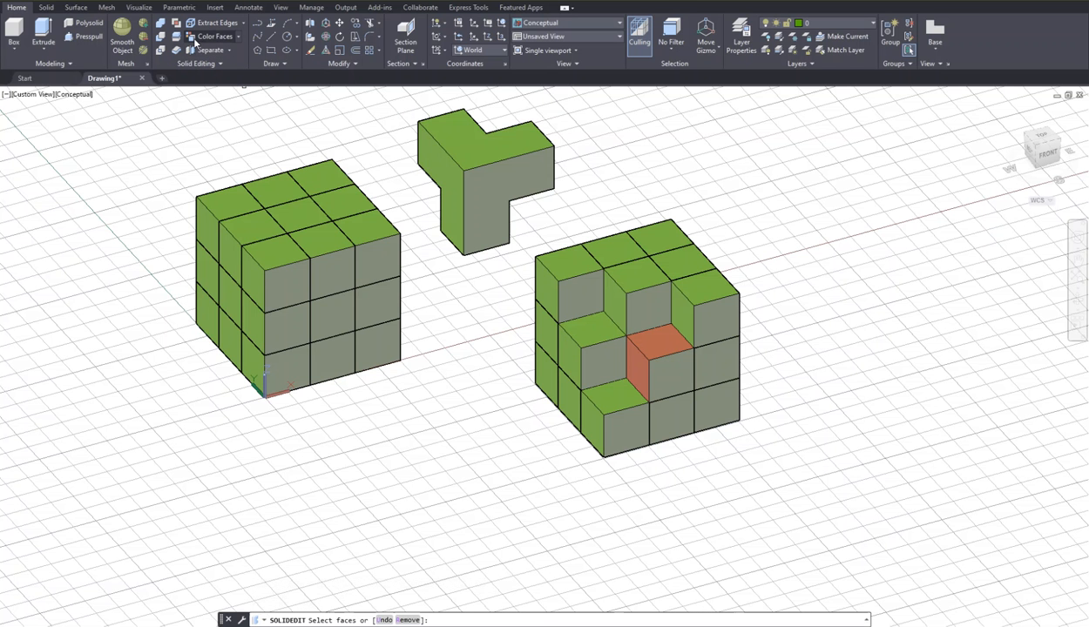
{"action": "left_click", "coordinate": [476, 184]}
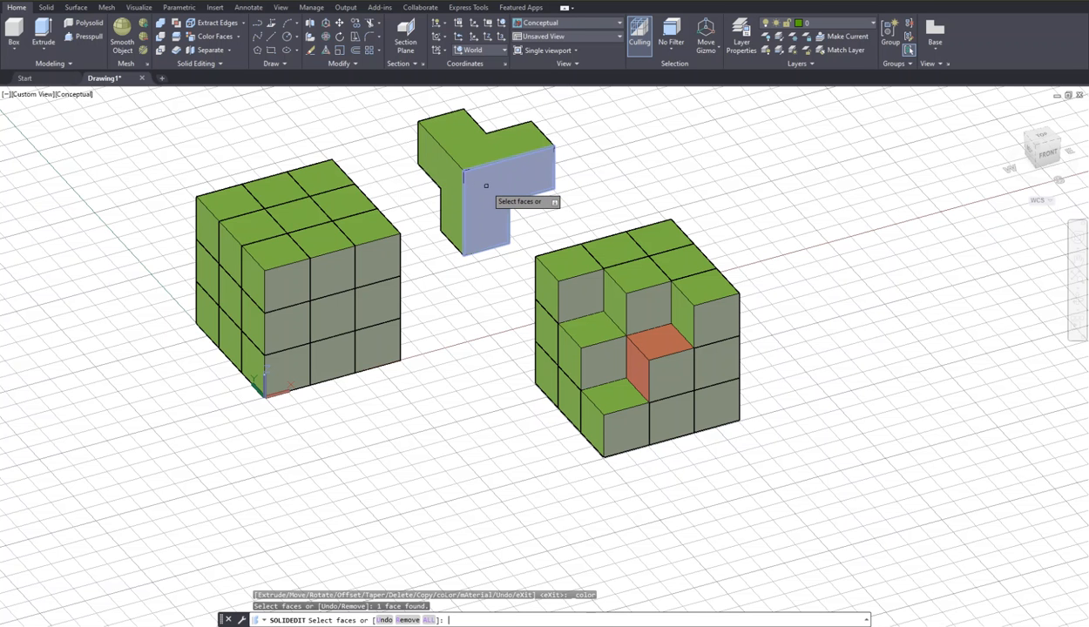
{"action": "key", "text": "Return"}
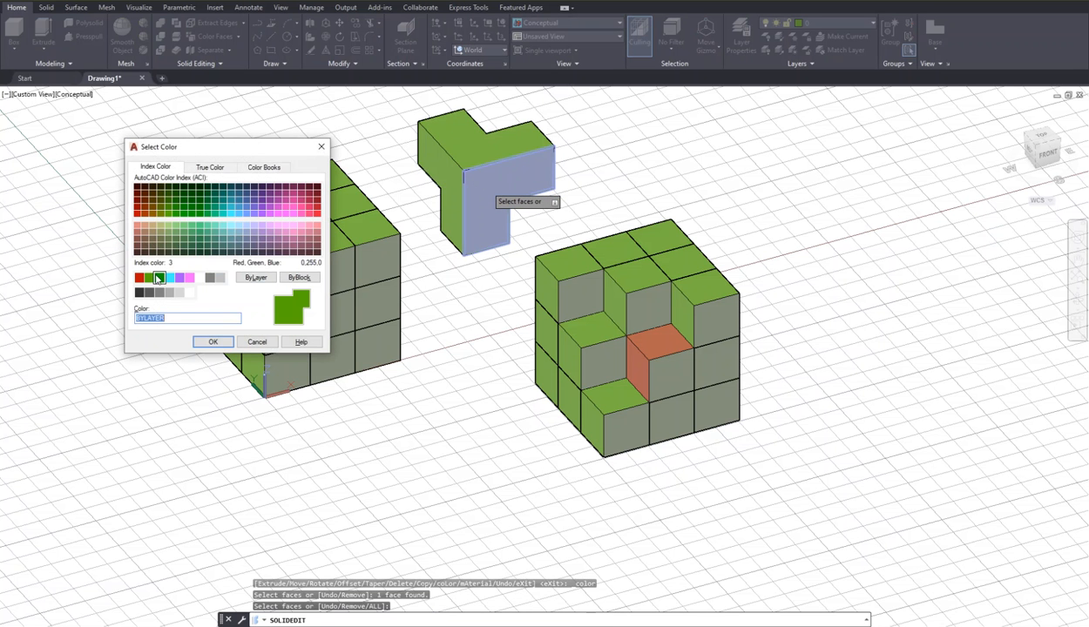
{"action": "left_click", "coordinate": [138, 277]}
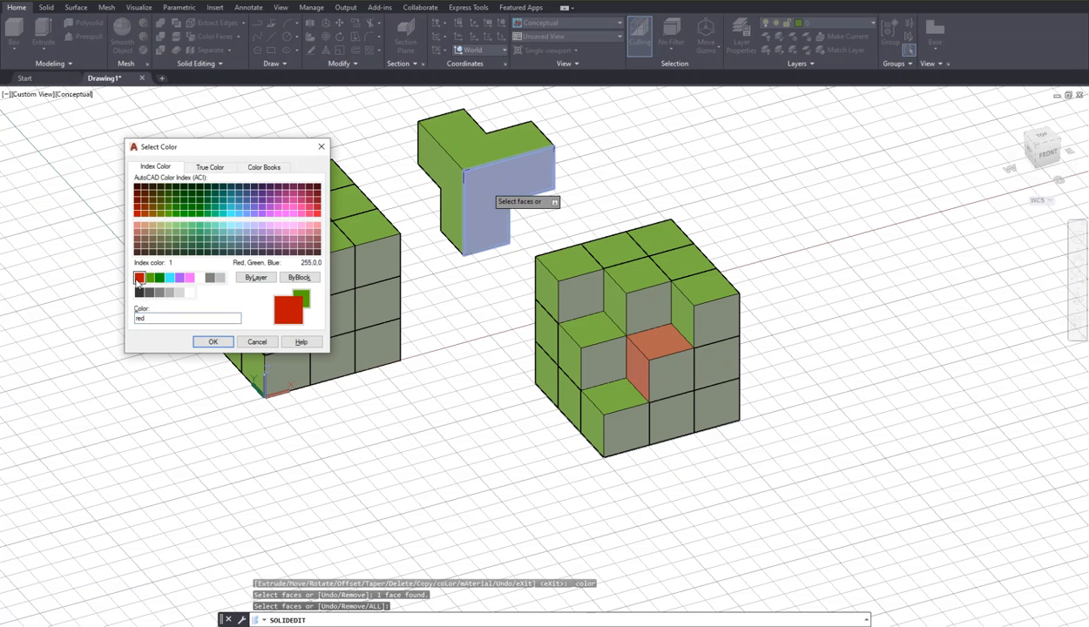
{"action": "left_click", "coordinate": [213, 342]}
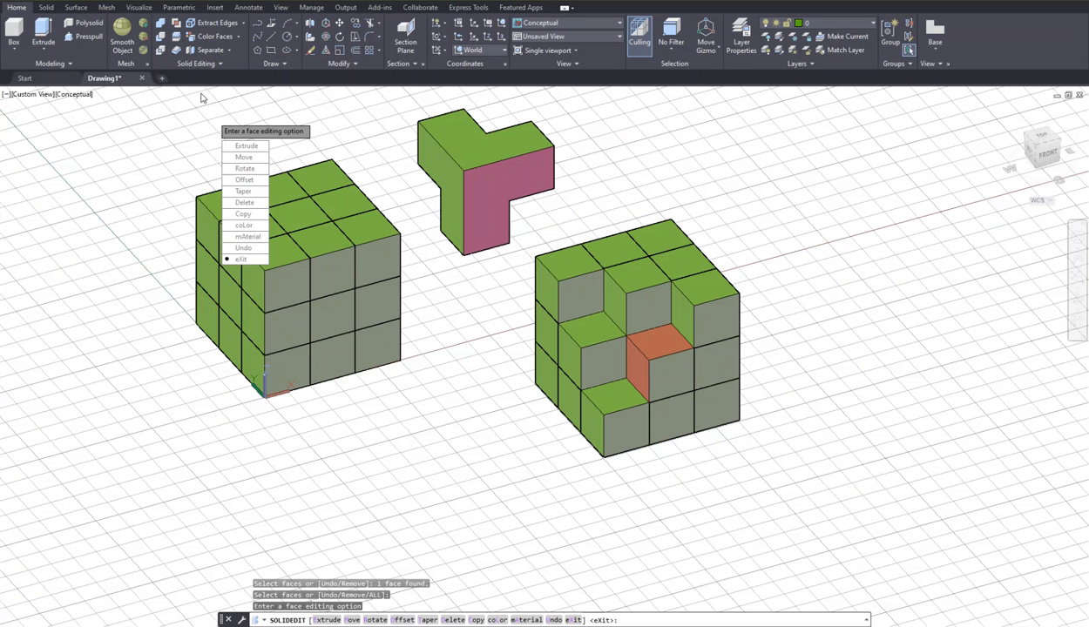
{"action": "key", "text": "Escape"}
{"action": "key", "text": "Escape"}
{"action": "key", "text": "Escape"}
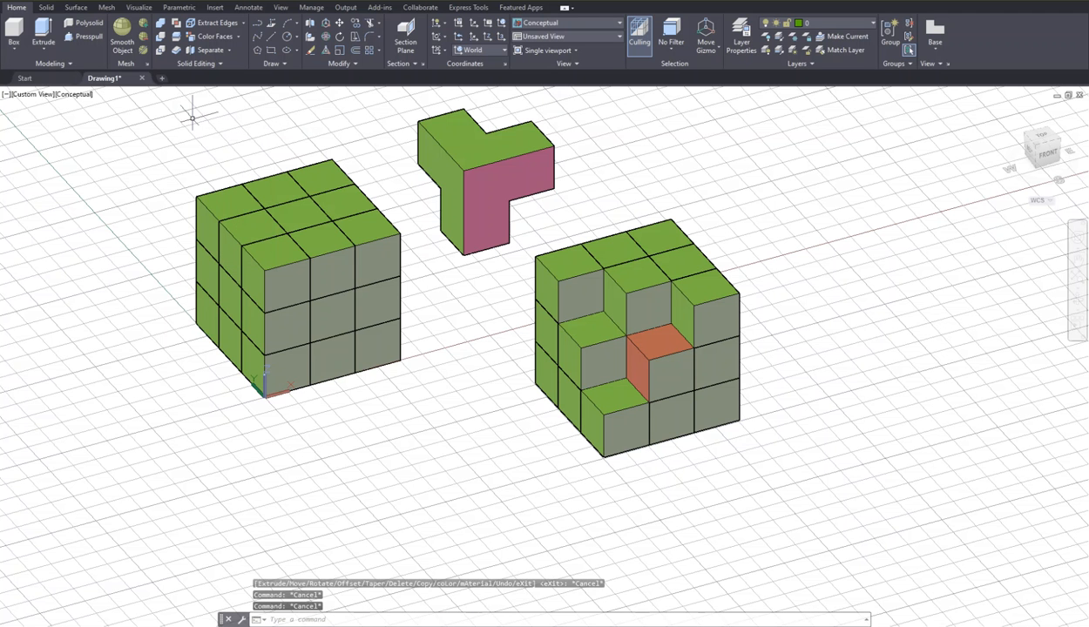
Step: Color the left side face of the separated corner piece cyan with Color Faces
{"action": "left_click", "coordinate": [199, 35]}
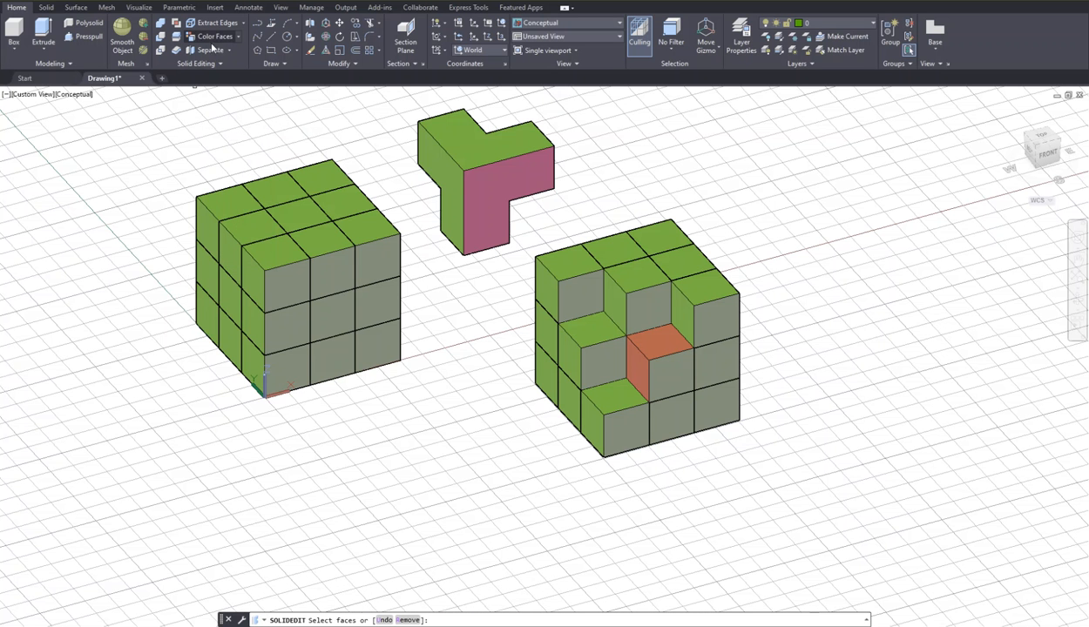
{"action": "left_click", "coordinate": [445, 163]}
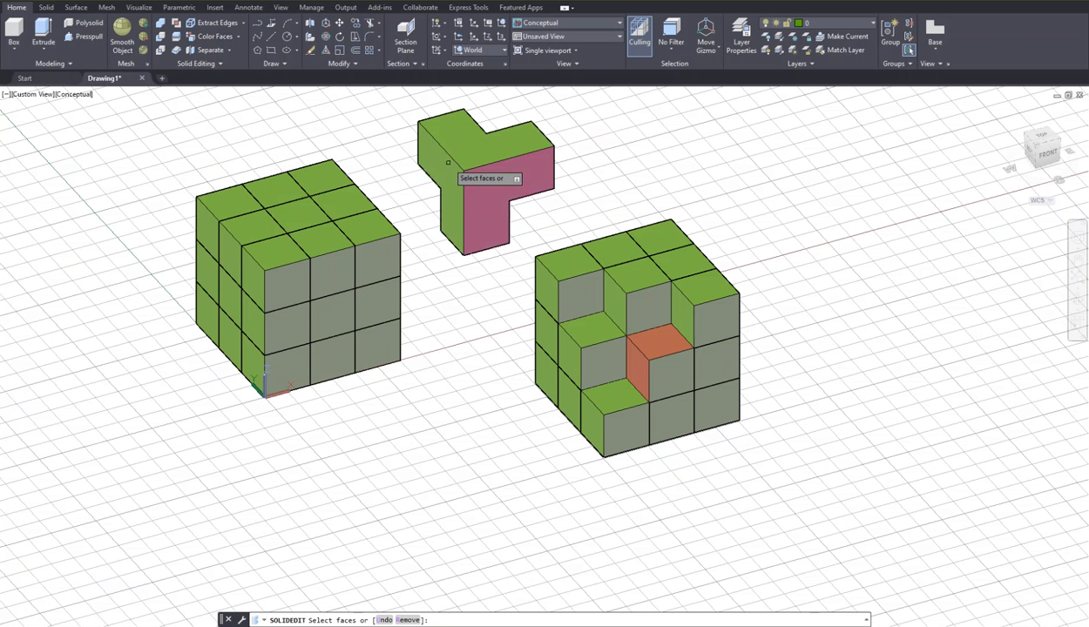
{"action": "key", "text": "Return"}
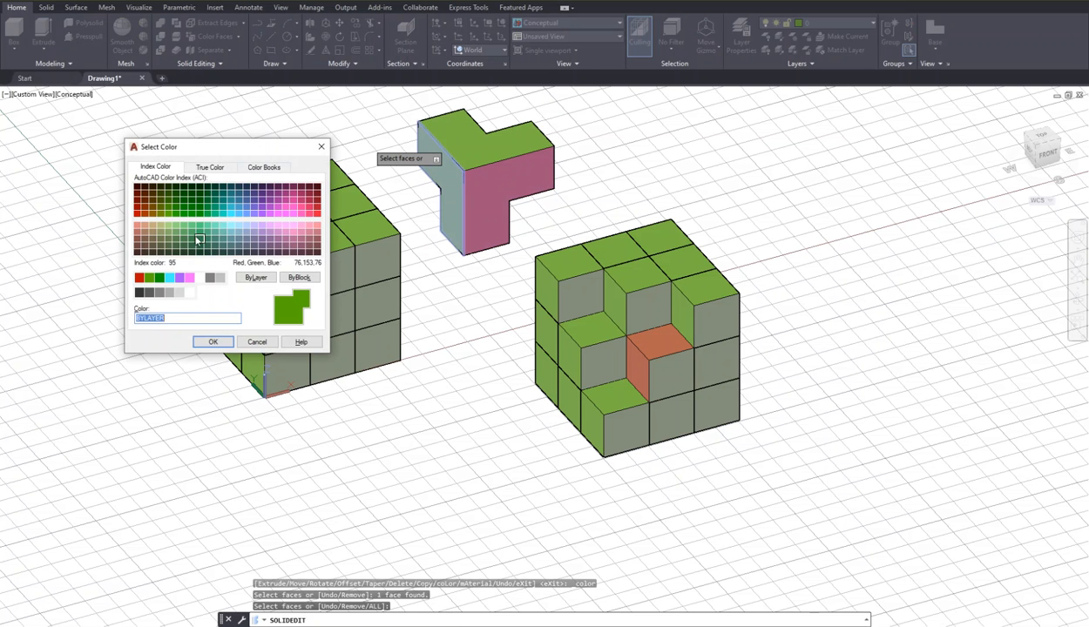
{"action": "left_click", "coordinate": [171, 279]}
{"action": "left_click", "coordinate": [216, 342]}
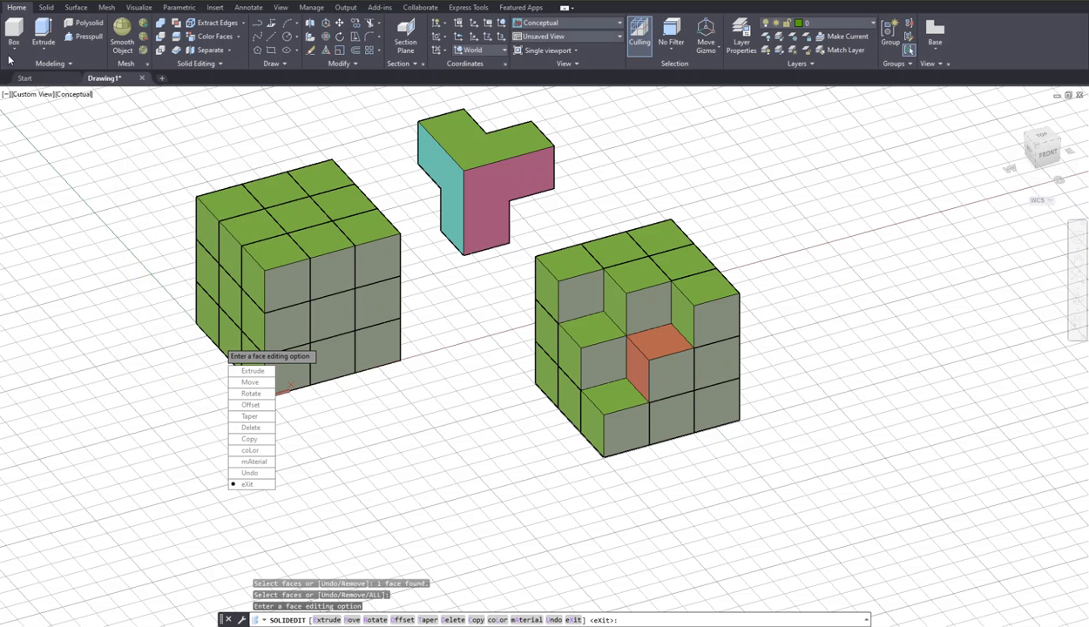
Step: Save the drawing in Google Drive's My Drive folder as ULTIMATEPUZZLEBY followed by the author's surname
{"action": "left_click", "coordinate": [12, 2]}
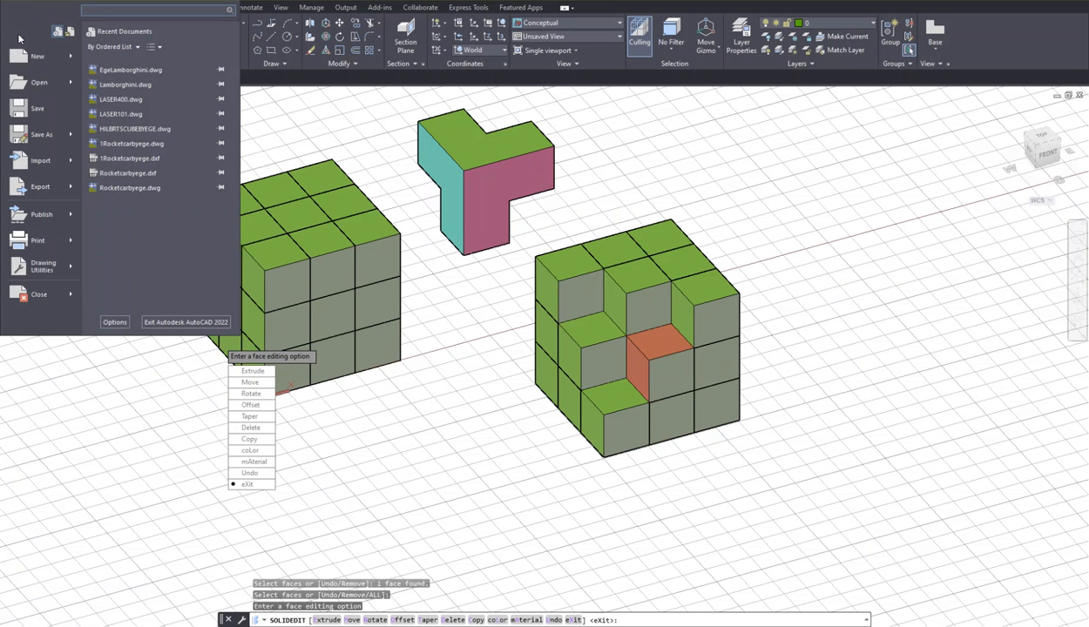
{"action": "left_click", "coordinate": [35, 136]}
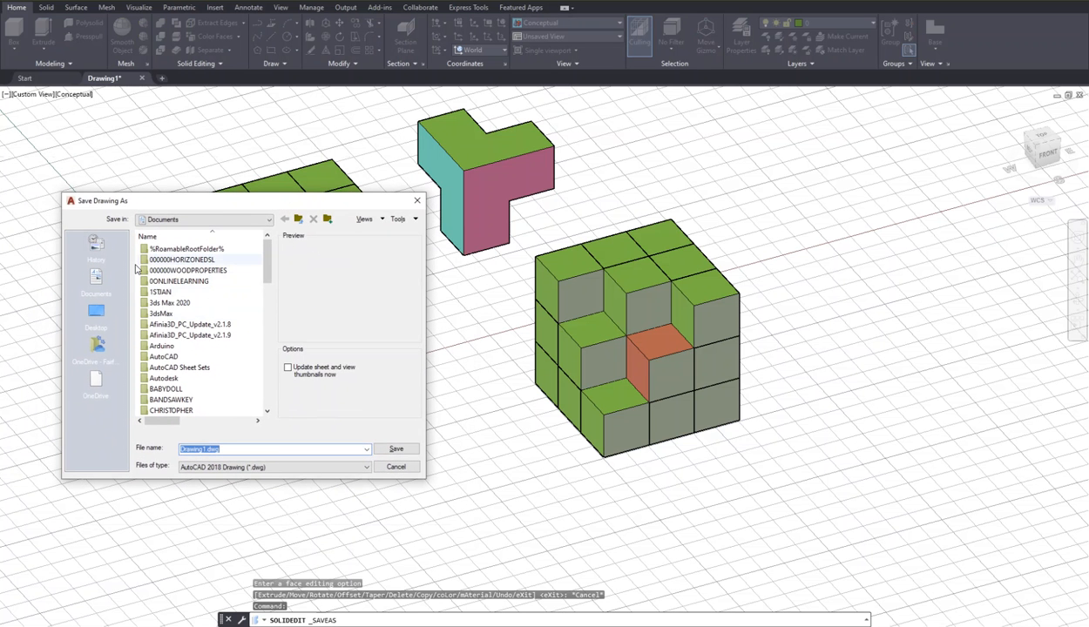
{"action": "left_click", "coordinate": [268, 220]}
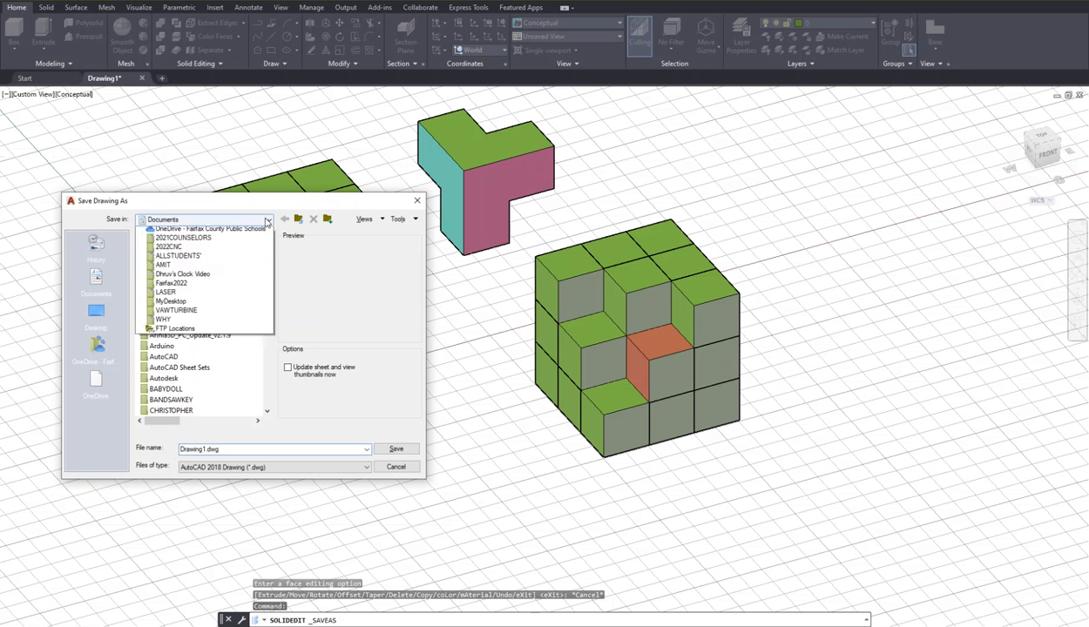
{"action": "left_click", "coordinate": [194, 296]}
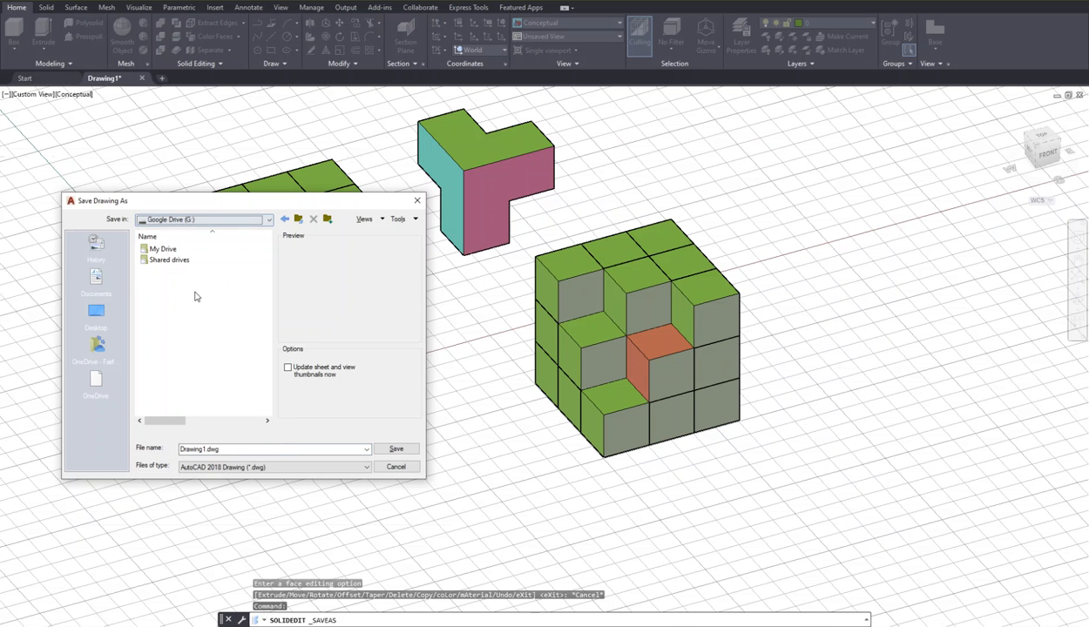
{"action": "double_click", "coordinate": [155, 249]}
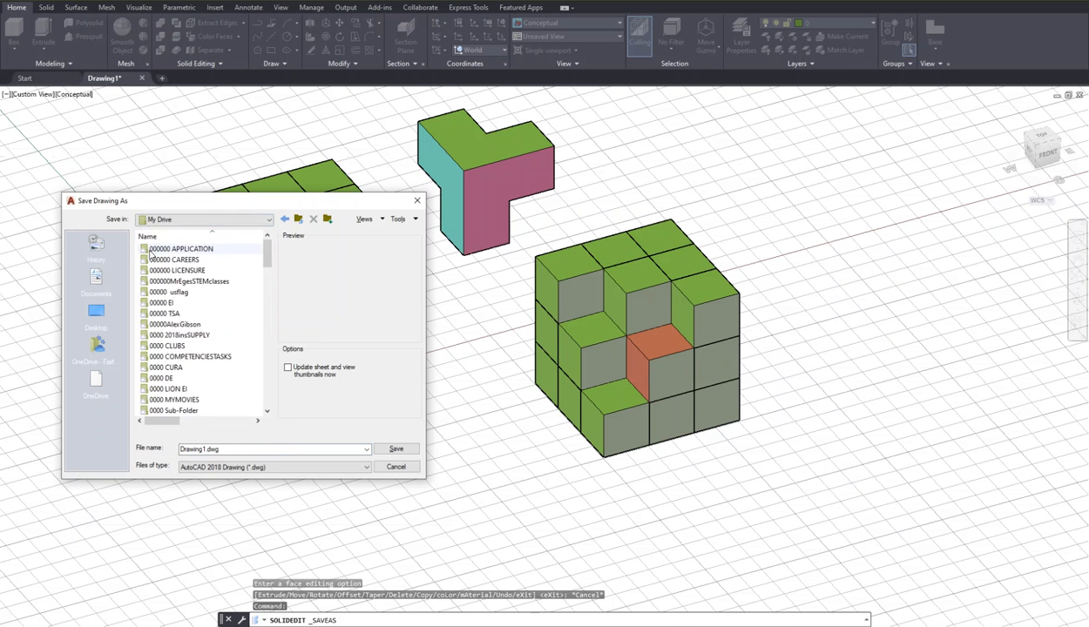
{"action": "double_click", "coordinate": [233, 448]}
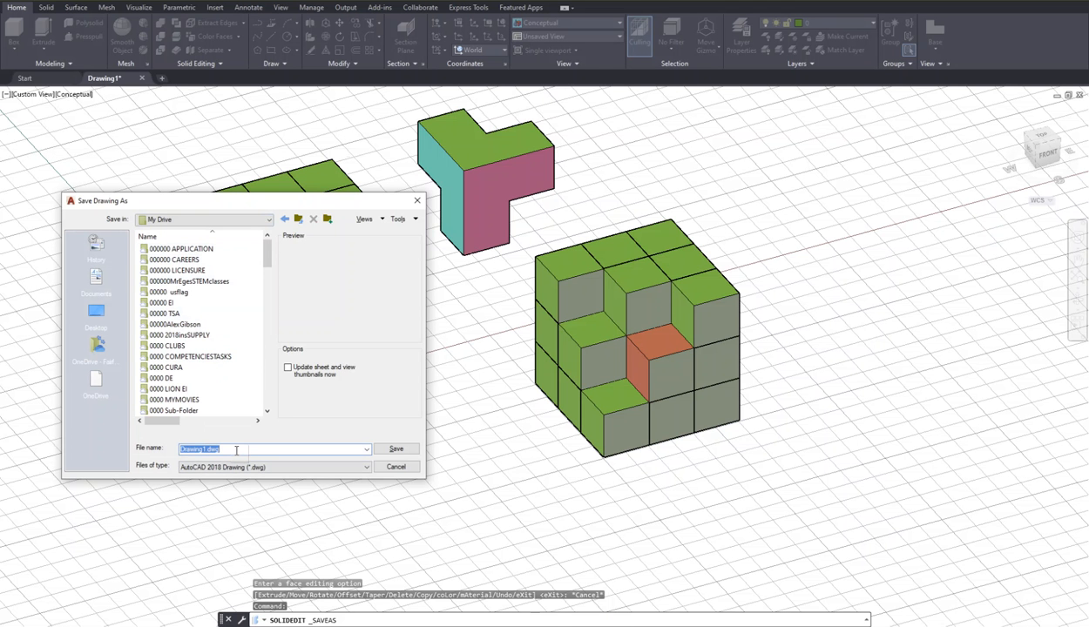
{"action": "type", "text": "ULTIMATEPUZZLEBYEGE"}
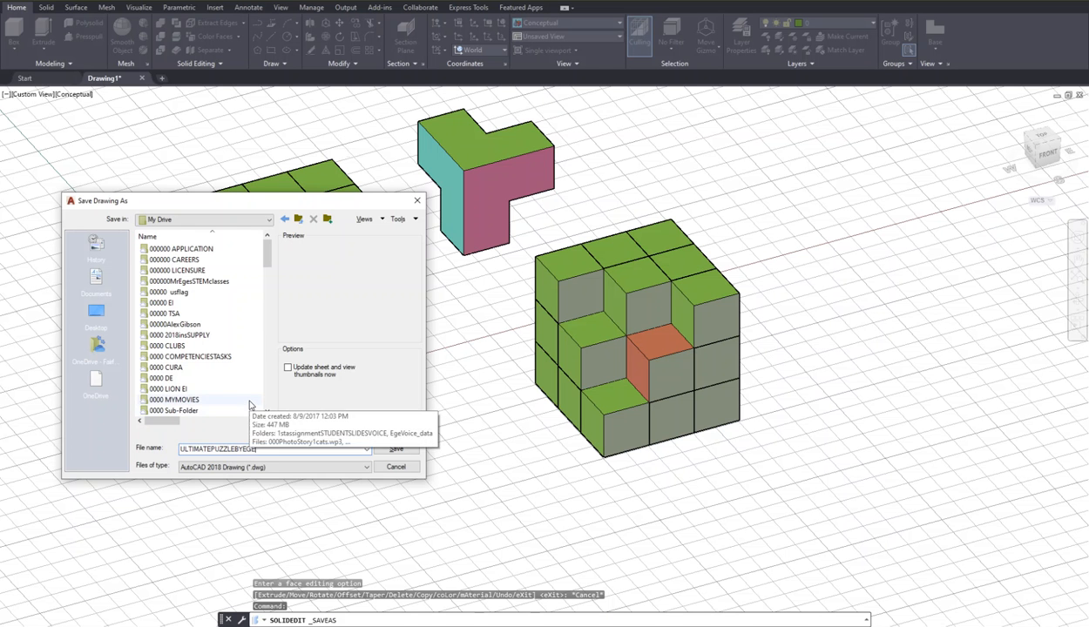
{"action": "type", "text": "."}
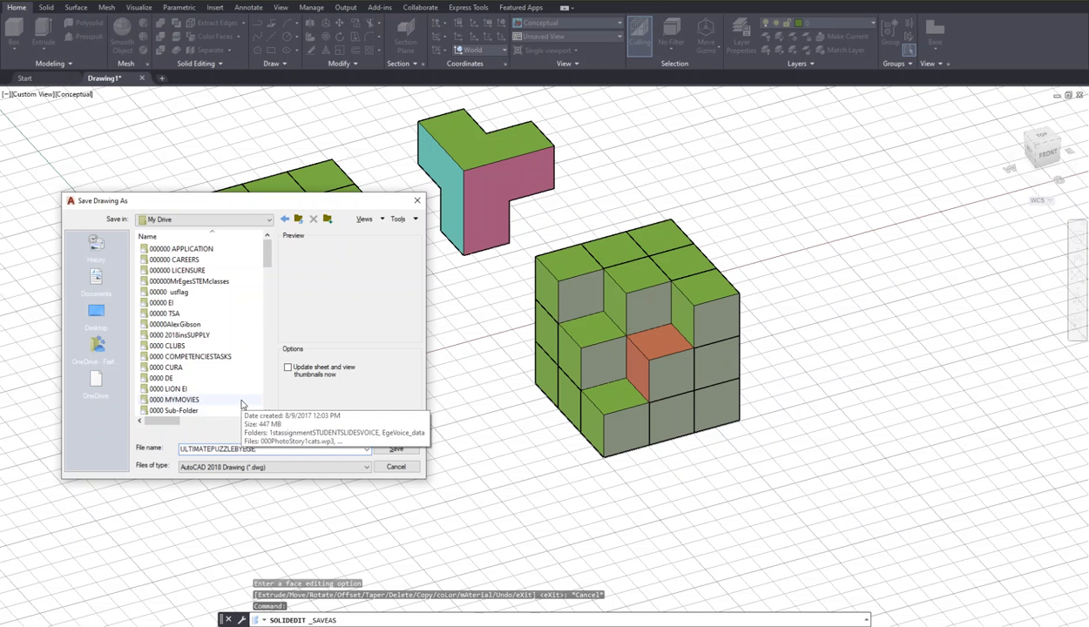
{"action": "left_click", "coordinate": [395, 450]}
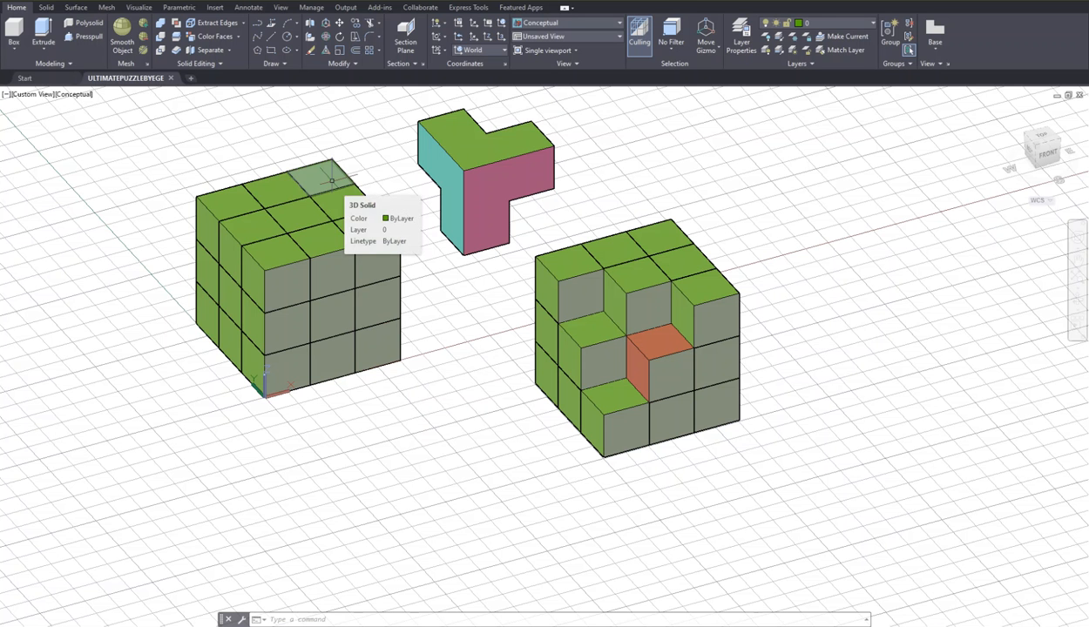
Step: Union the three boxes of the copied cube's rear top row with the top center box into one T-shaped solid
{"action": "type", "text": "UNION"}
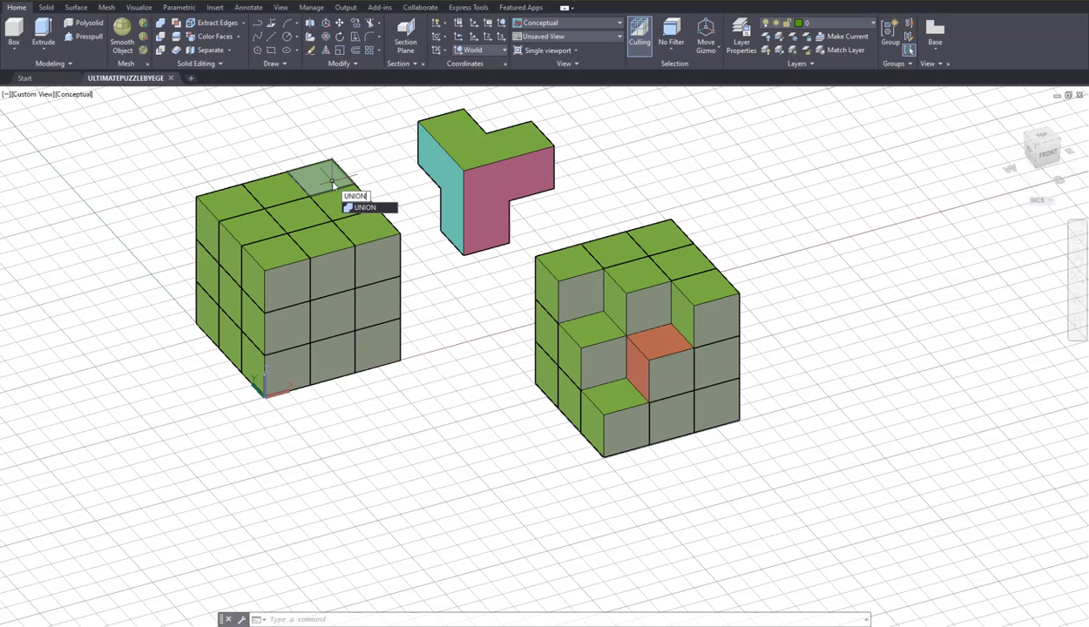
{"action": "key", "text": "Return"}
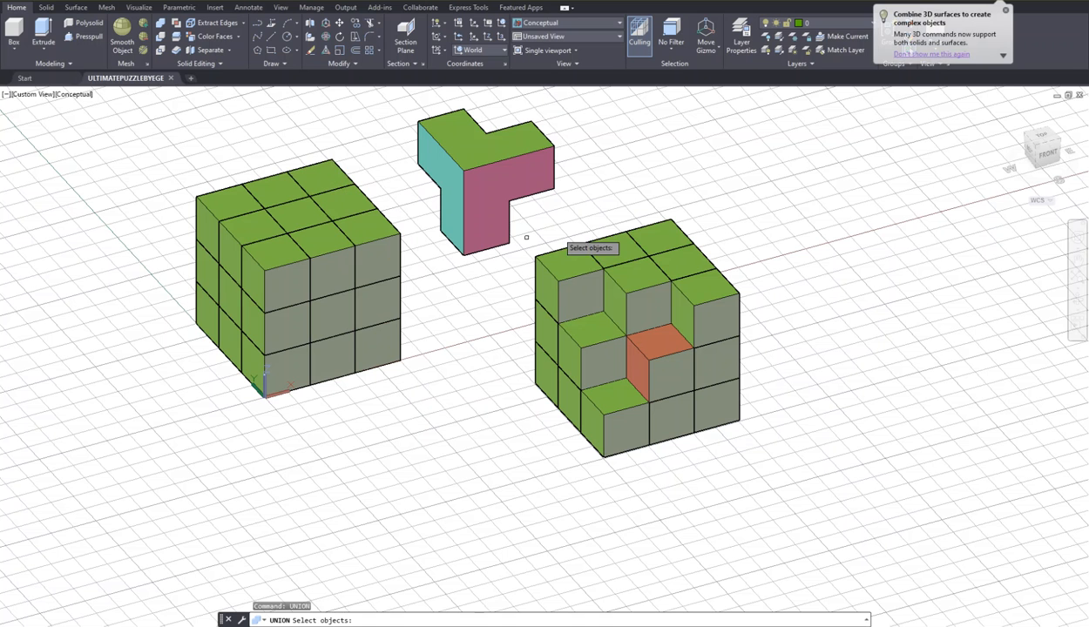
{"action": "left_click", "coordinate": [563, 253]}
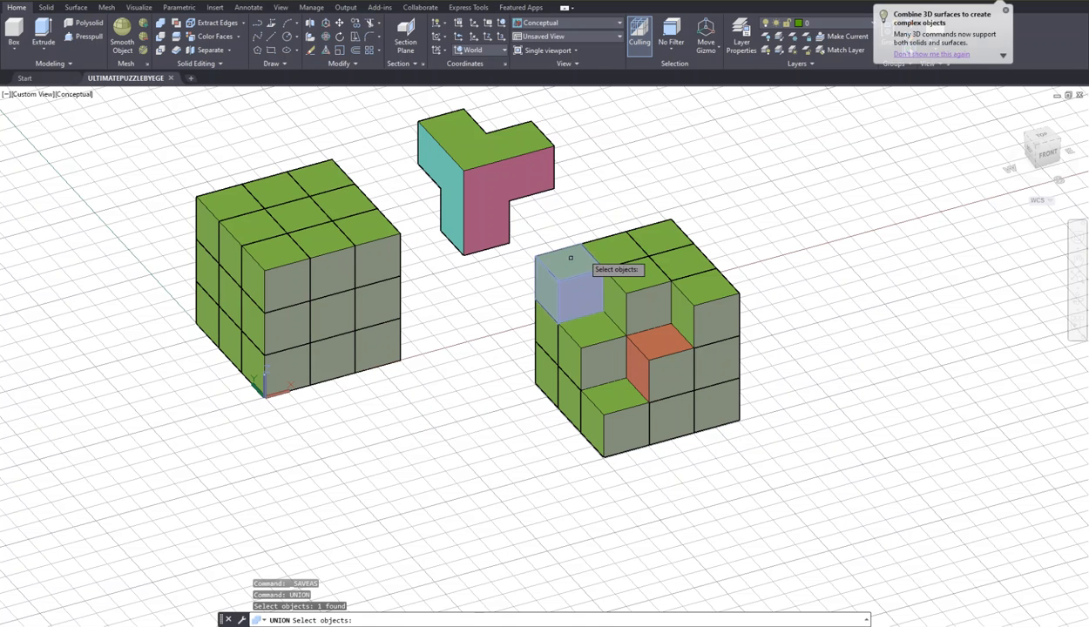
{"action": "left_click", "coordinate": [612, 250]}
{"action": "left_click", "coordinate": [667, 239]}
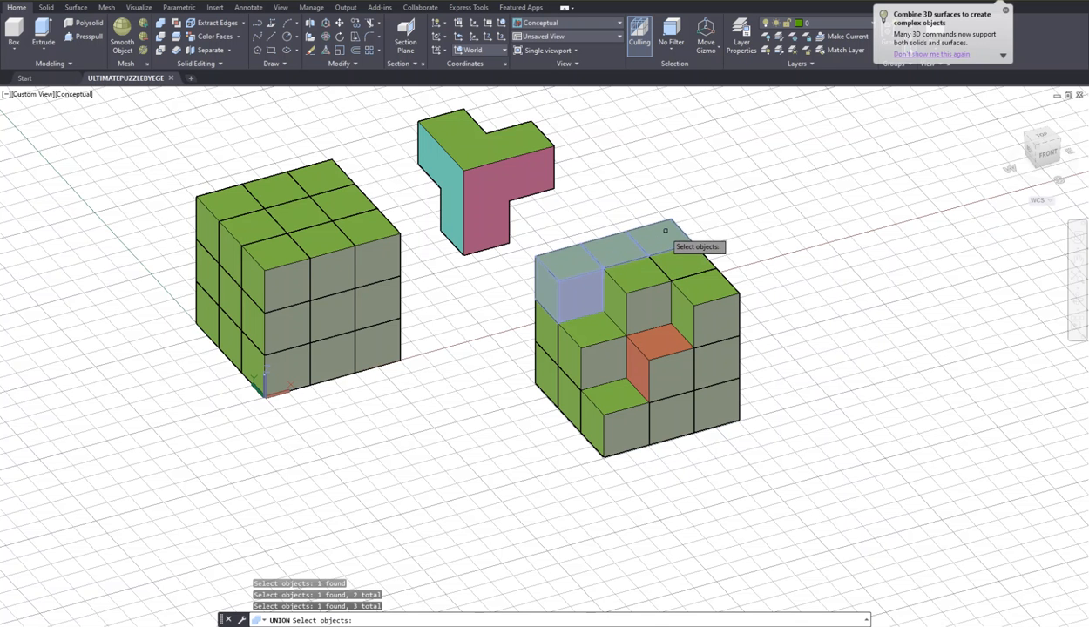
{"action": "left_click", "coordinate": [640, 288]}
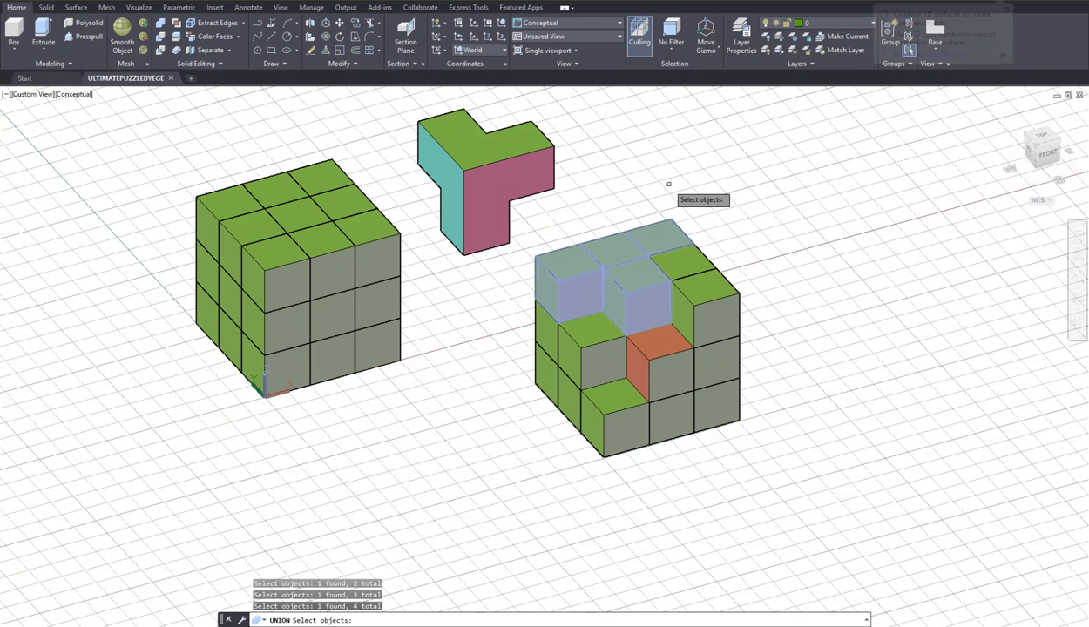
{"action": "key", "text": "Return"}
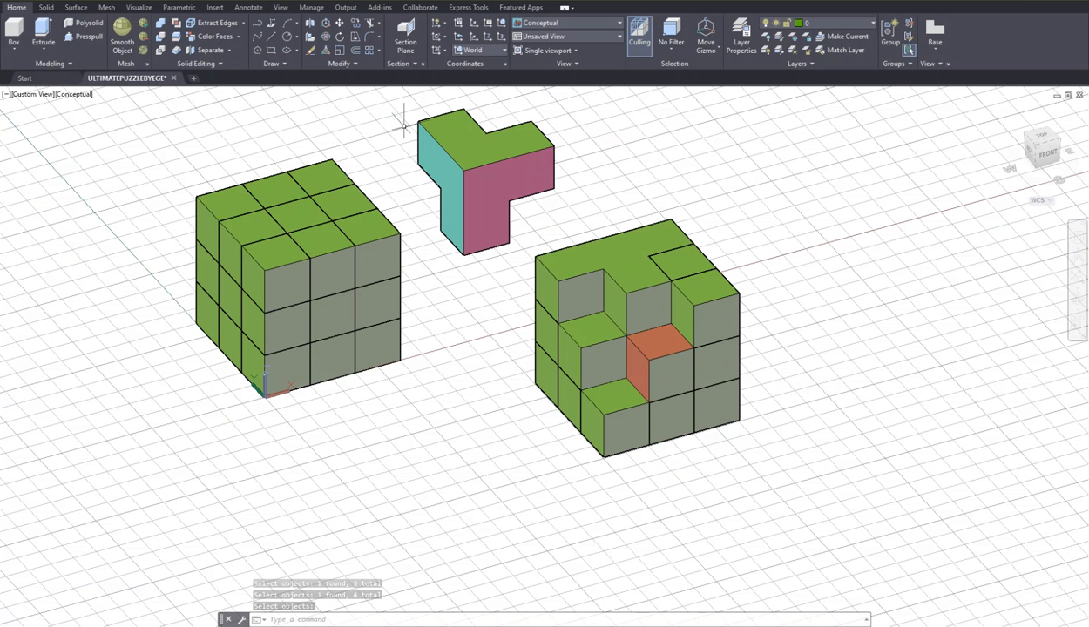
Step: Move the T-shaped piece out of the copied cube to the free space above and behind it
{"action": "type", "text": "m"}
{"action": "key", "text": "Return"}
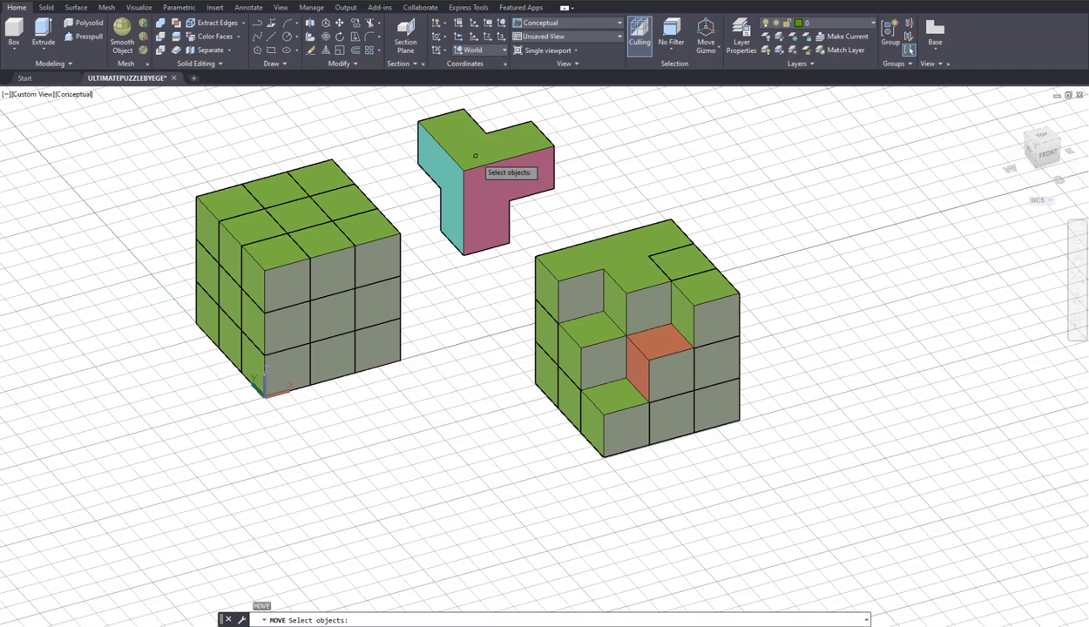
{"action": "left_click", "coordinate": [591, 238]}
{"action": "key", "text": "Return"}
{"action": "left_click", "coordinate": [612, 245]}
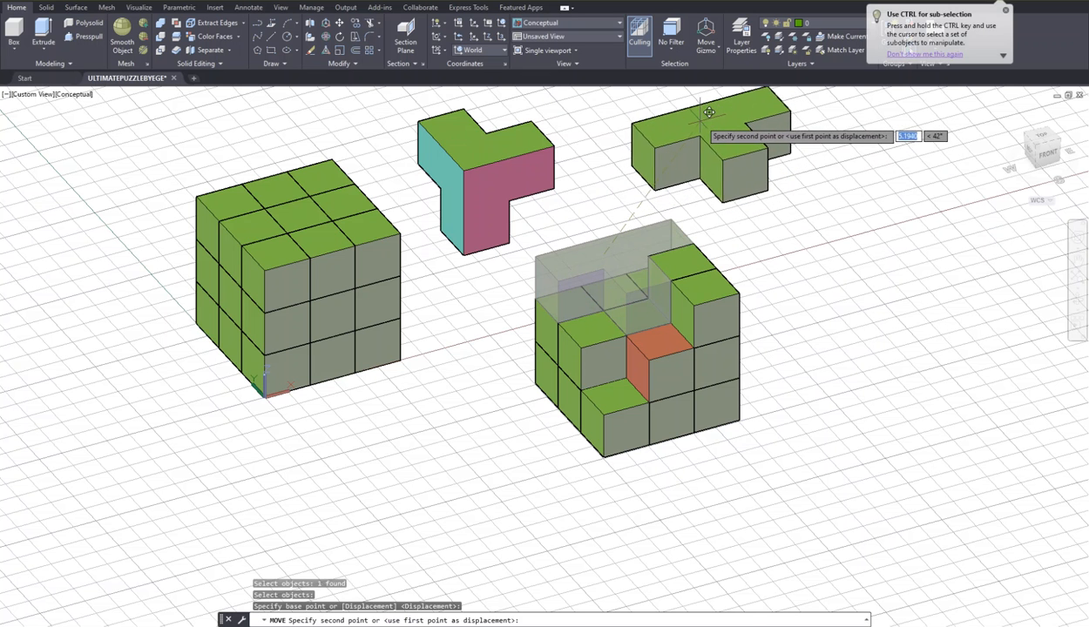
{"action": "left_click", "coordinate": [747, 153]}
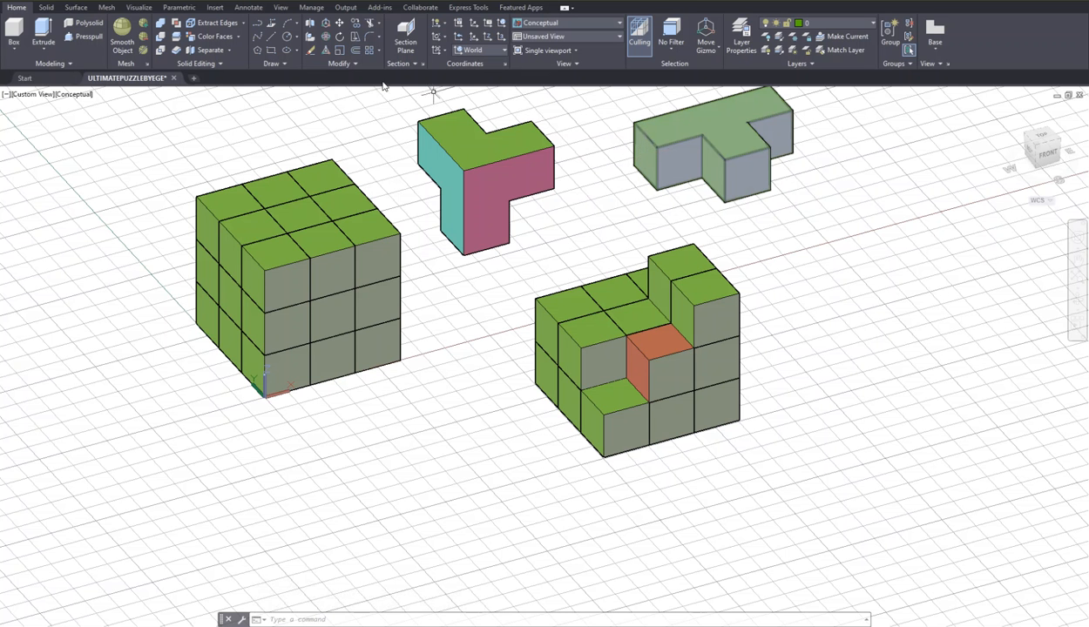
Step: Color the left end face of the T-shaped piece cyan with Color Faces
{"action": "left_click", "coordinate": [196, 38]}
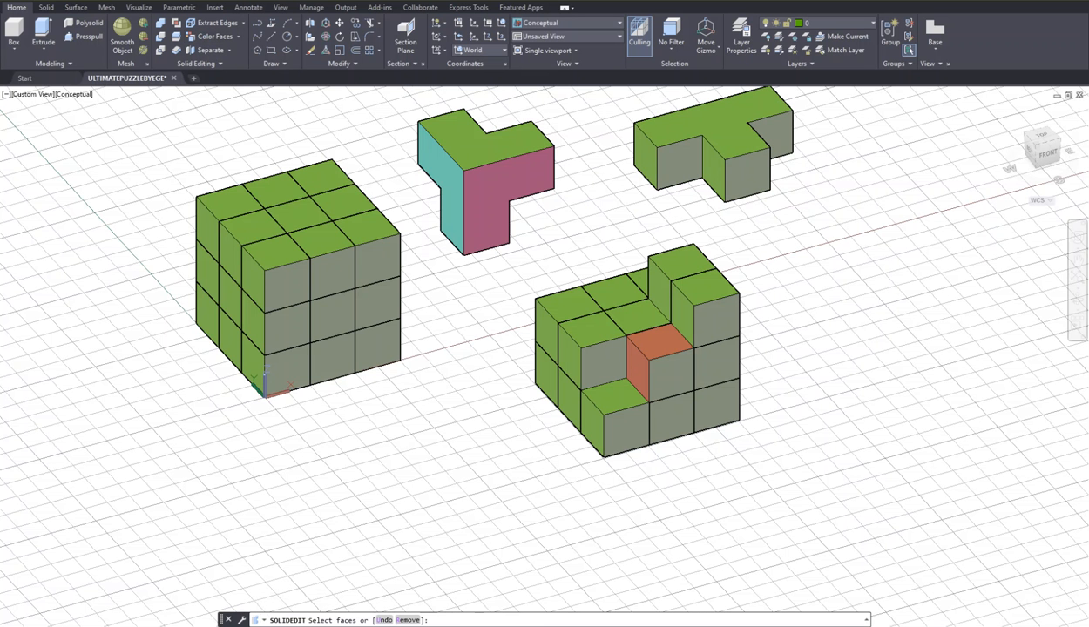
{"action": "left_click", "coordinate": [638, 153]}
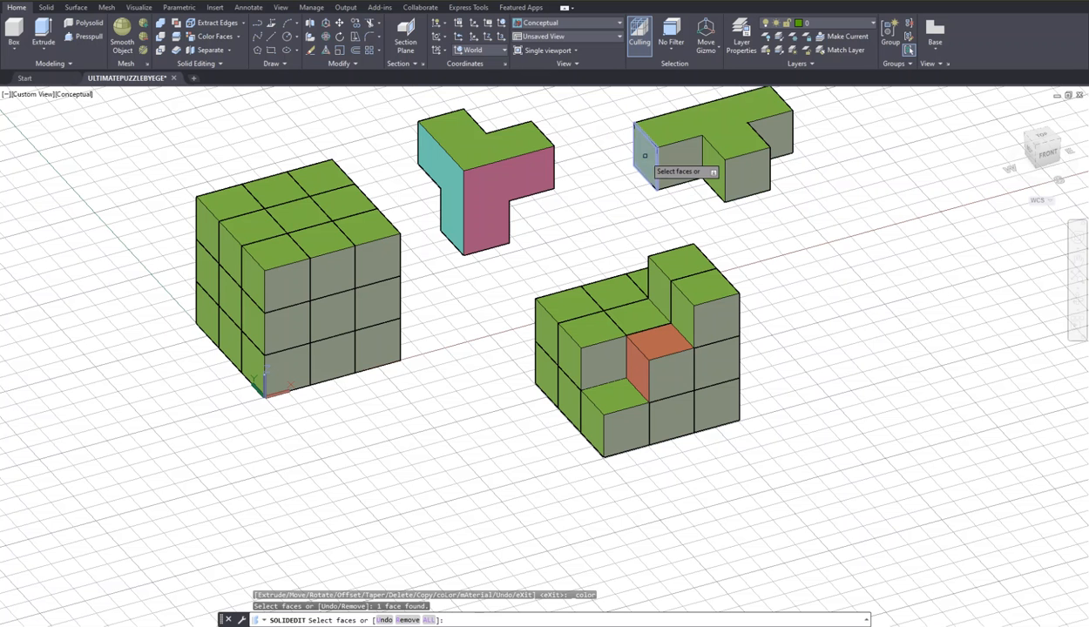
{"action": "key", "text": "Return"}
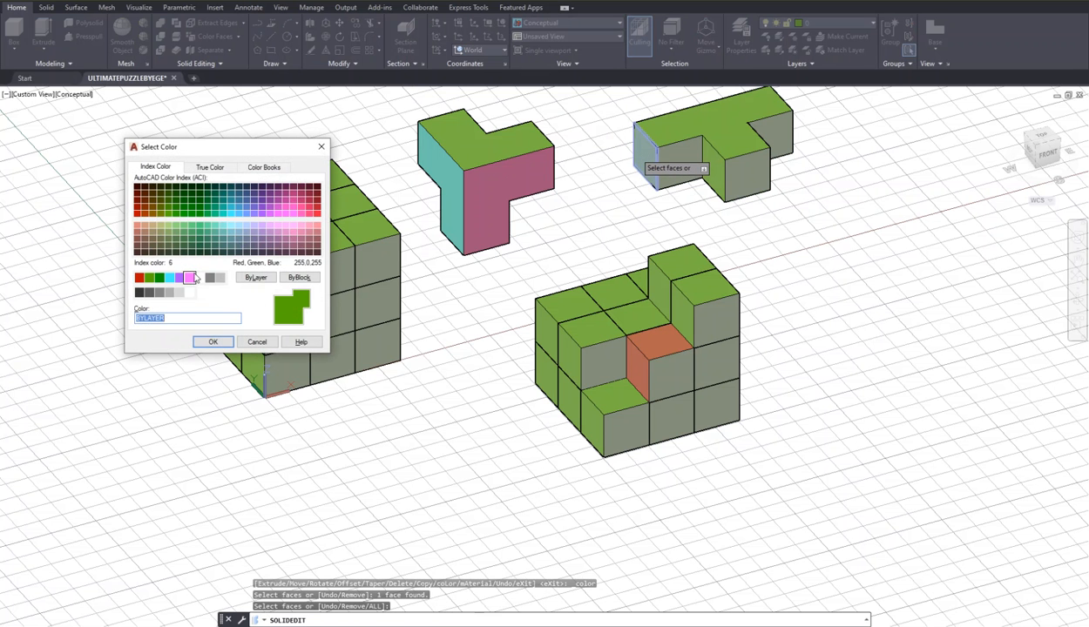
{"action": "left_click", "coordinate": [213, 341]}
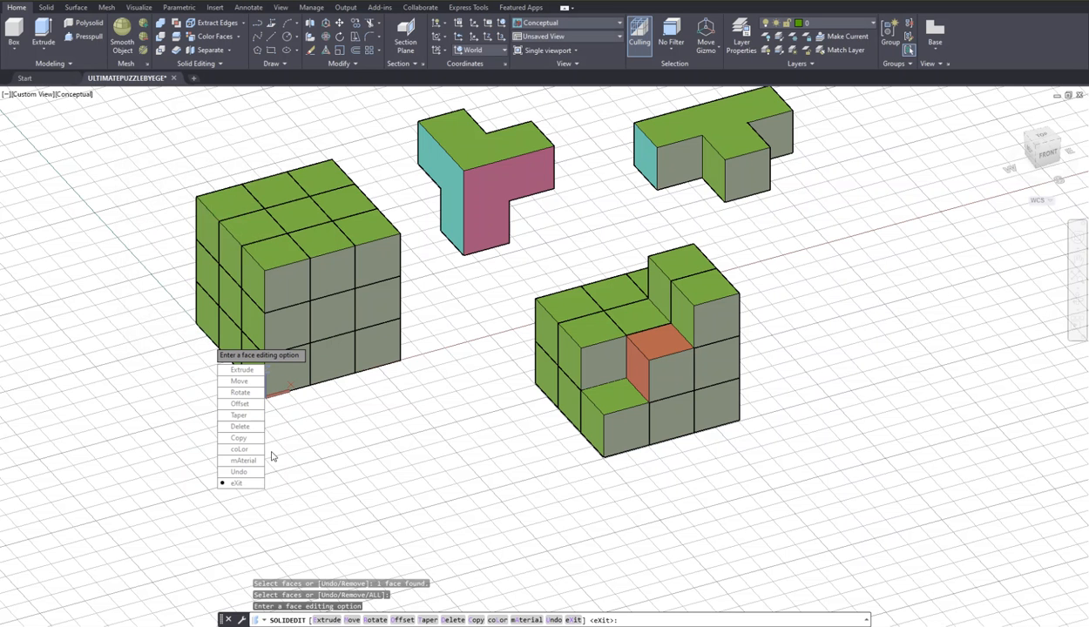
{"action": "left_click", "coordinate": [237, 482]}
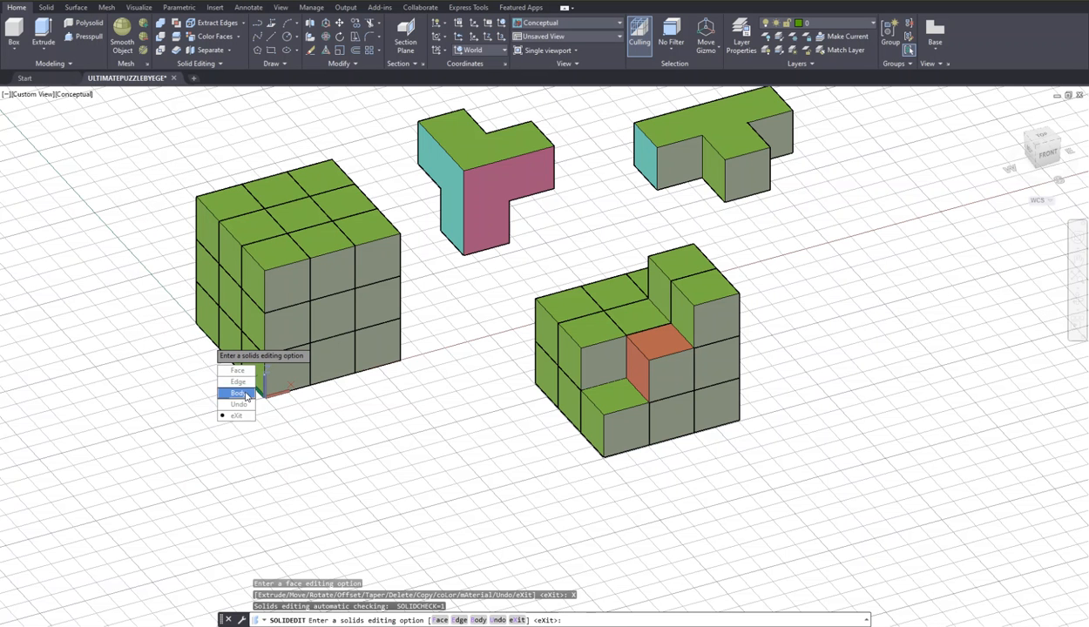
{"action": "left_click", "coordinate": [236, 416]}
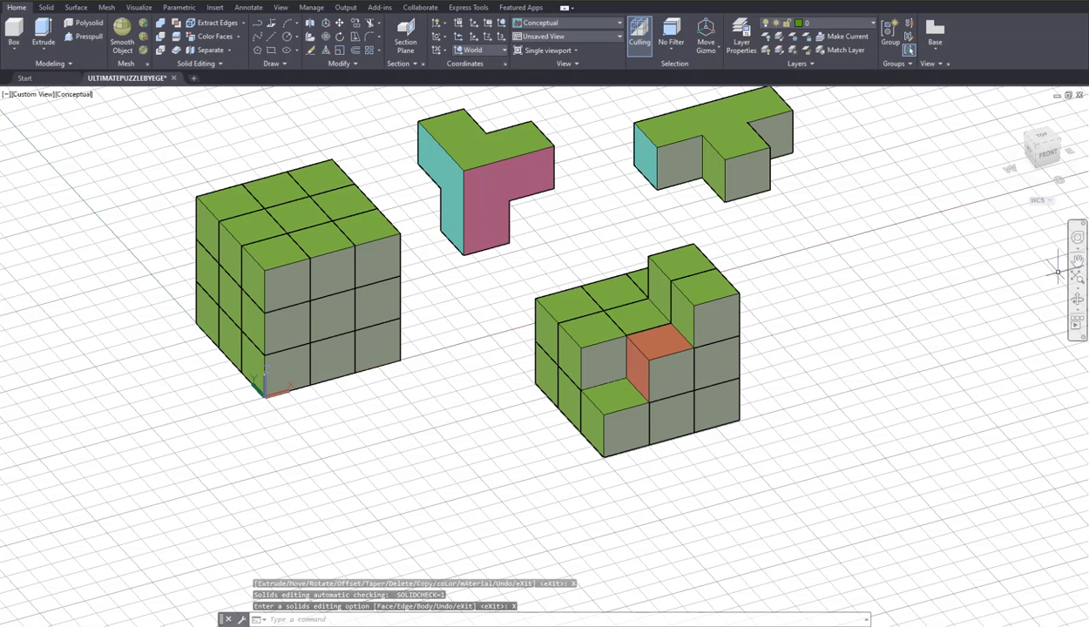
Step: Color the long, straight rear face of the T-shaped piece blue with Color Faces
{"action": "left_click", "coordinate": [1077, 301]}
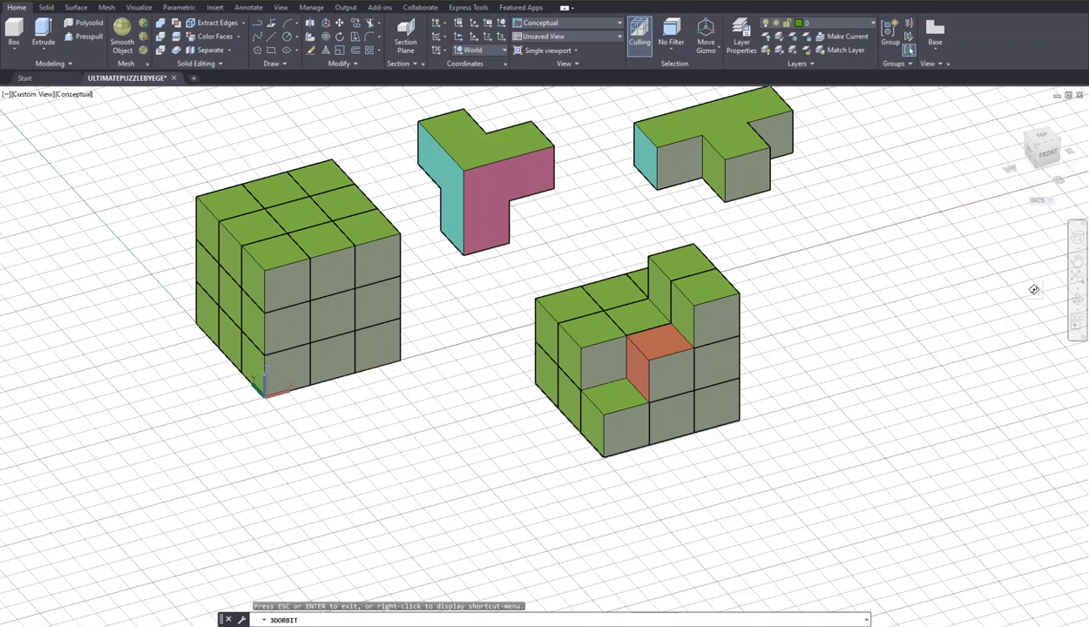
{"action": "left_click_drag", "start_coordinate": [707, 204], "coordinate": [909, 163]}
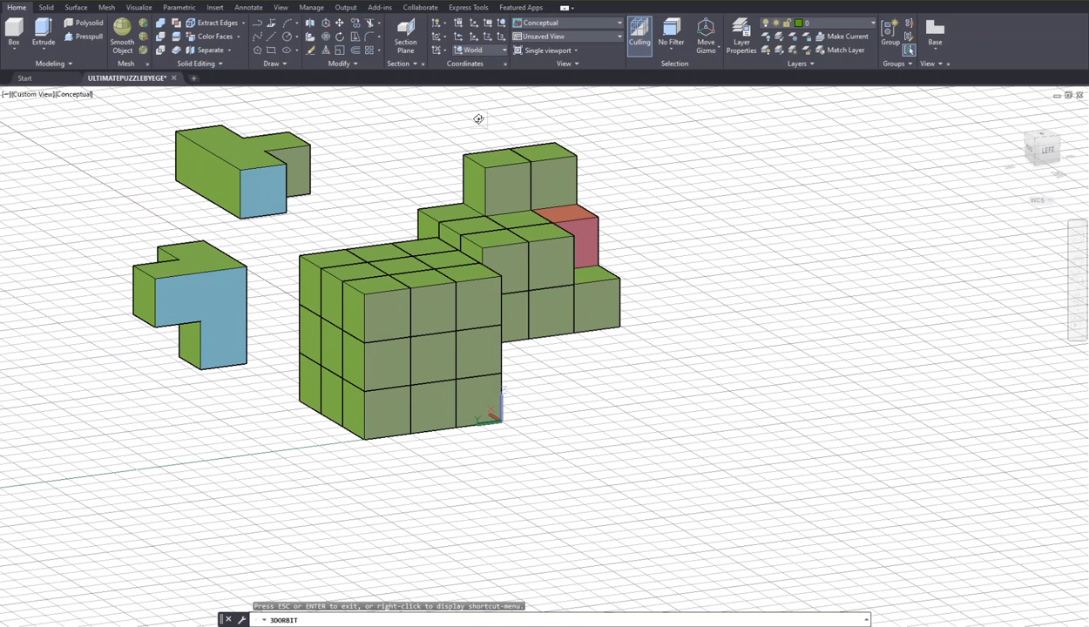
{"action": "left_click", "coordinate": [212, 39]}
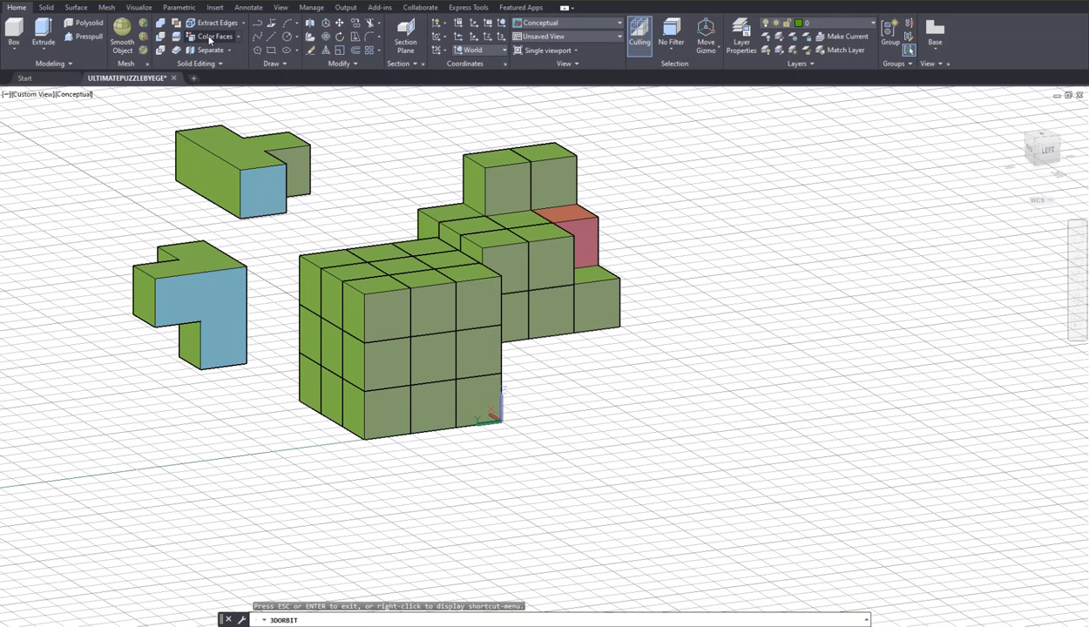
{"action": "left_click", "coordinate": [190, 170]}
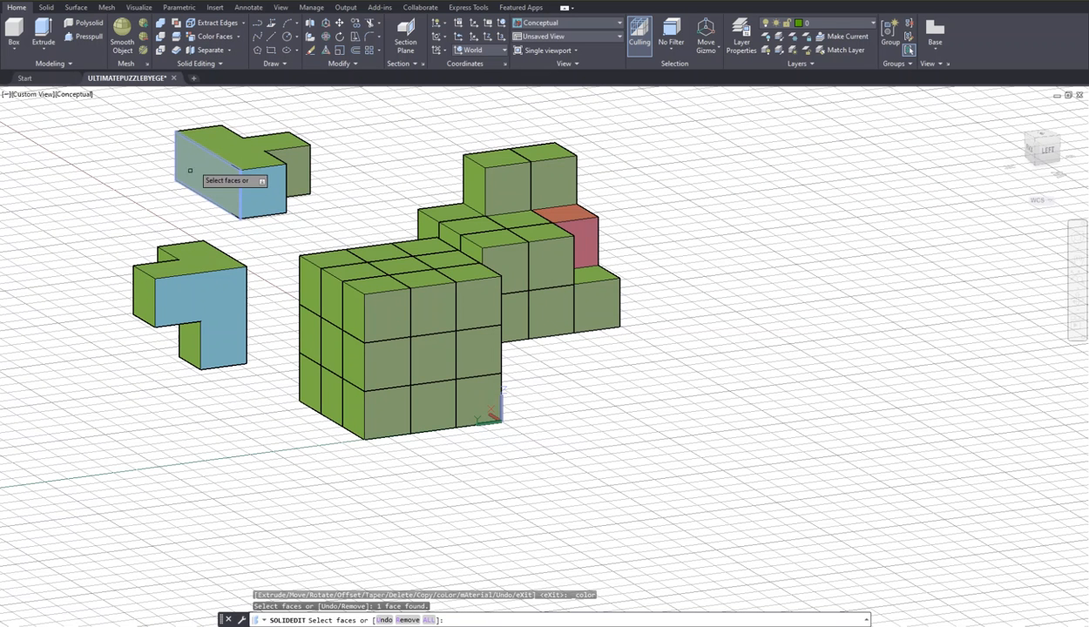
{"action": "key", "text": "Return"}
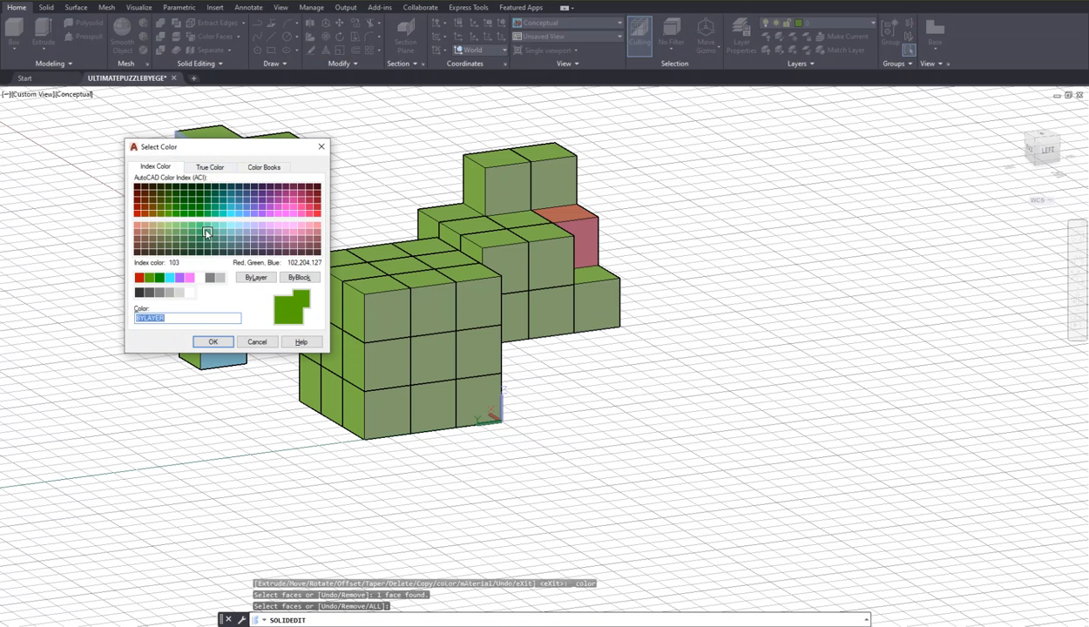
{"action": "left_click", "coordinate": [179, 277]}
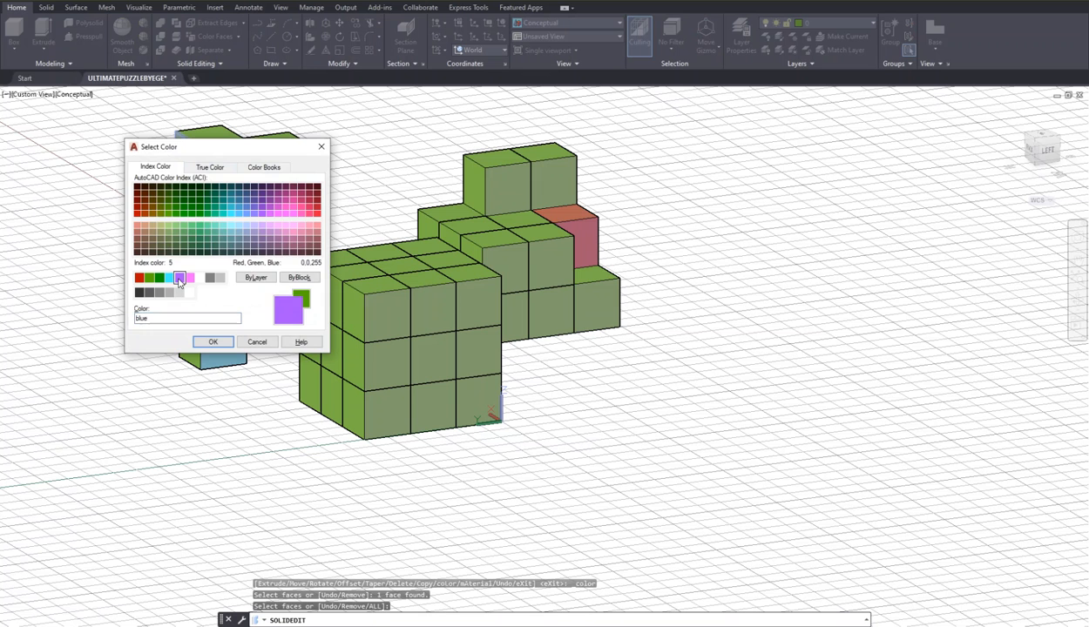
{"action": "left_click", "coordinate": [212, 341]}
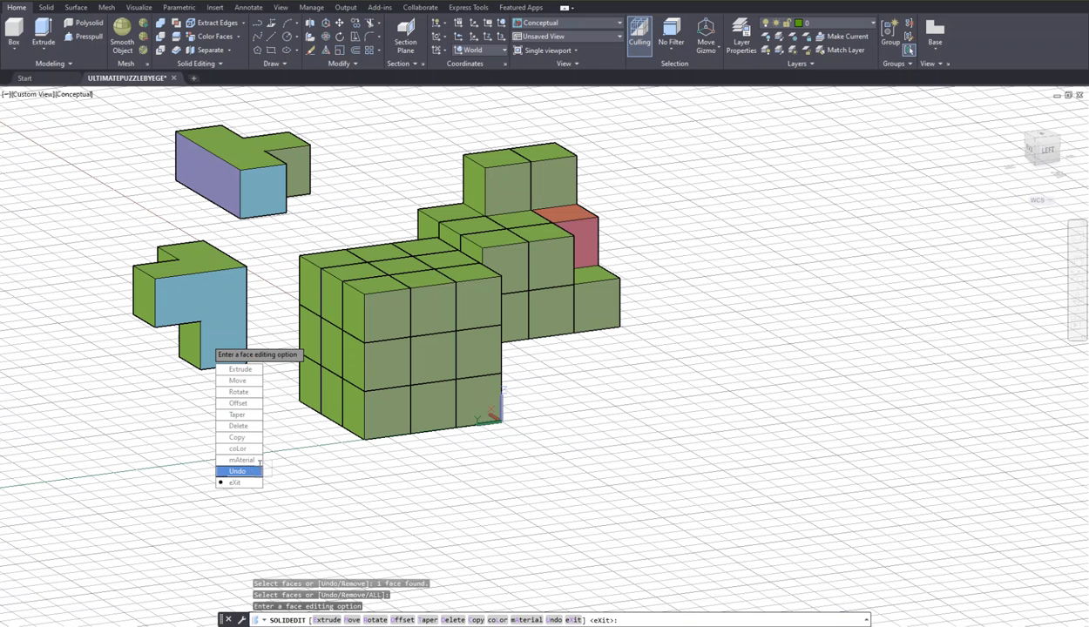
{"action": "left_click", "coordinate": [235, 481]}
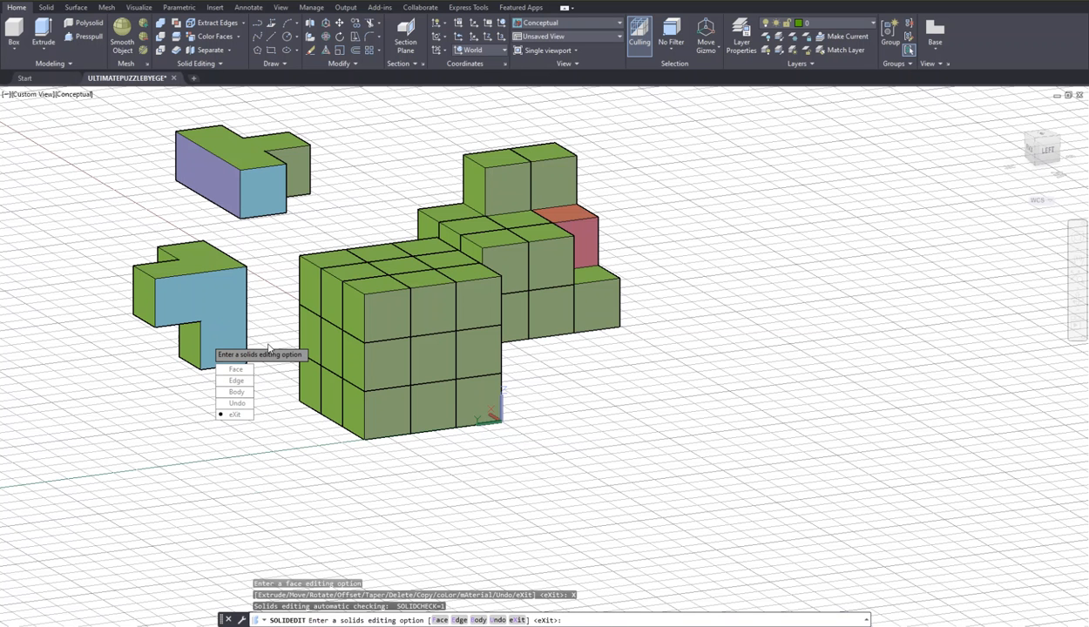
{"action": "left_click", "coordinate": [235, 414]}
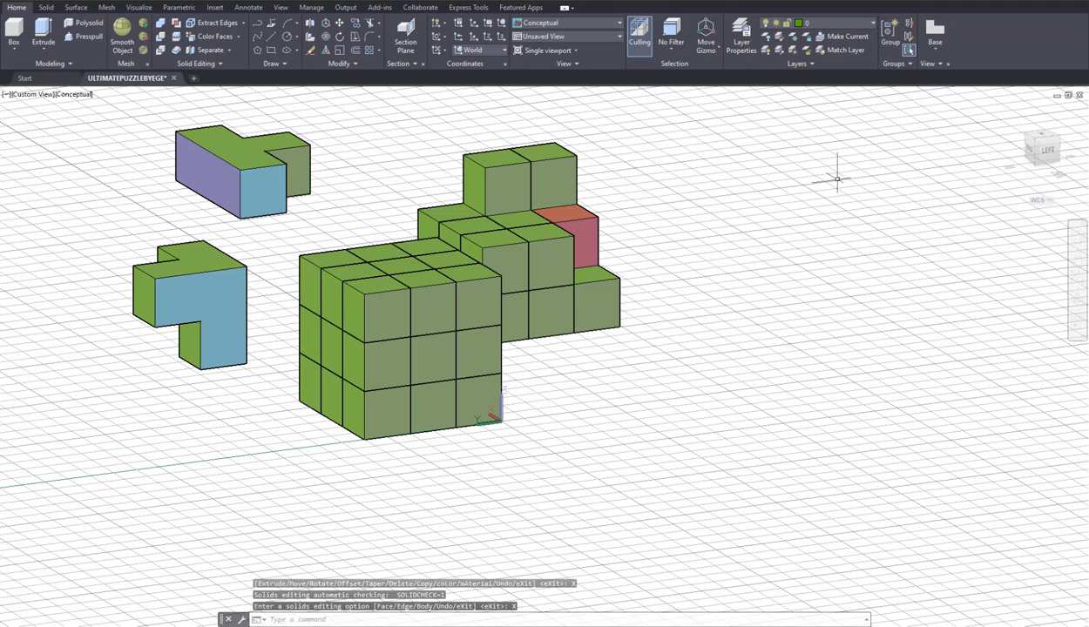
Step: Union the copied cube's two remaining top-layer boxes with the middle-layer front corner box below them and the adjacent red-faced box
{"action": "left_click_drag", "start_coordinate": [1047, 155], "coordinate": [828, 128]}
{"action": "middle_click_drag", "start_coordinate": [1066, 171], "coordinate": [941, 199]}
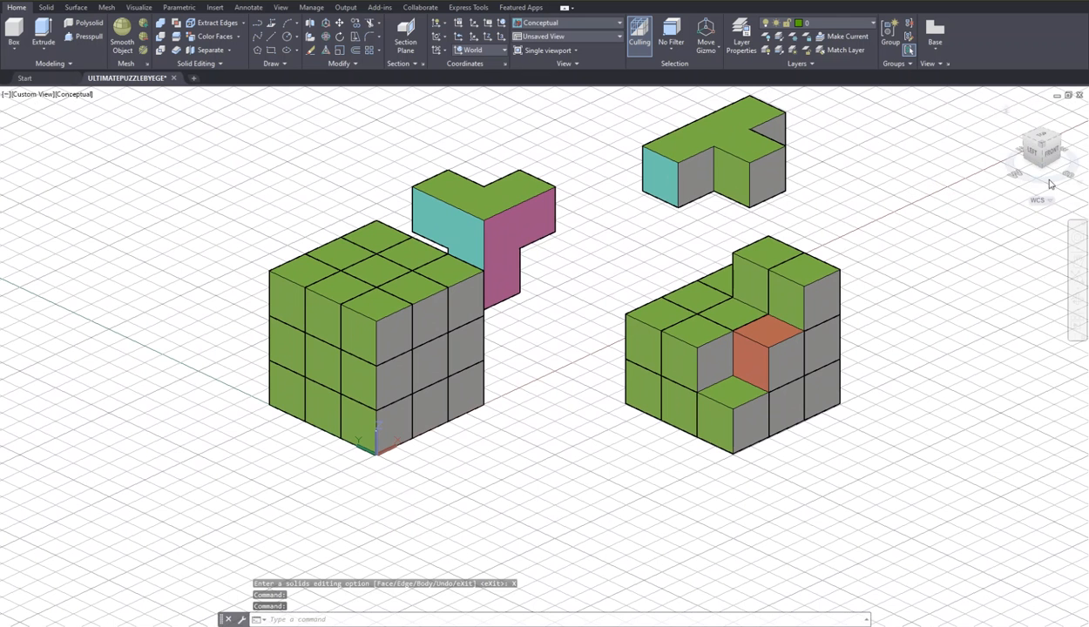
{"action": "left_click_drag", "start_coordinate": [1025, 157], "coordinate": [993, 155]}
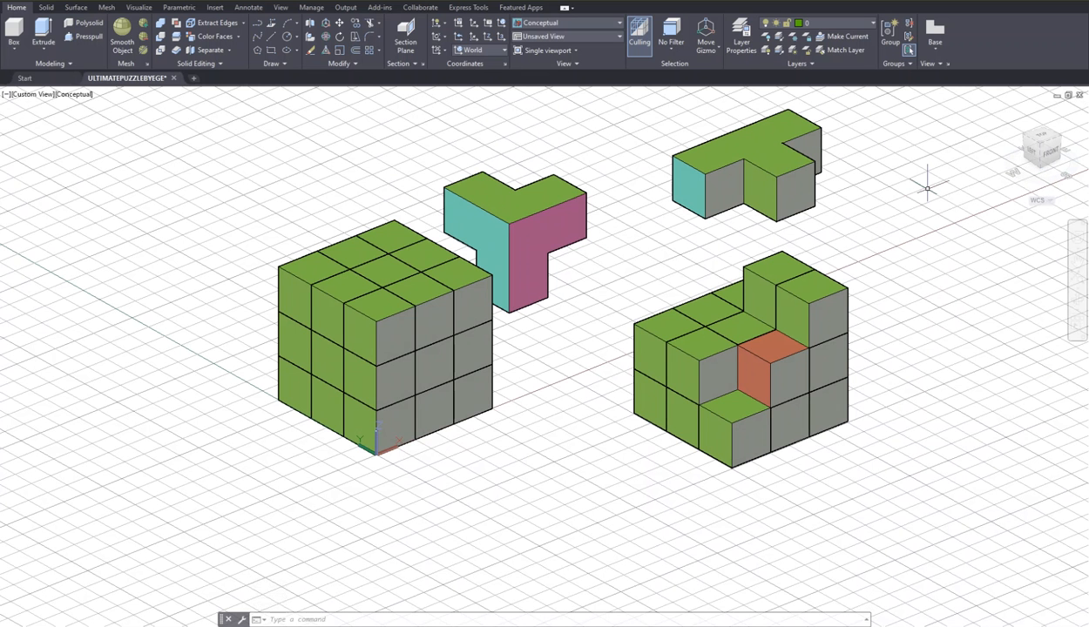
{"action": "type", "text": "UNION"}
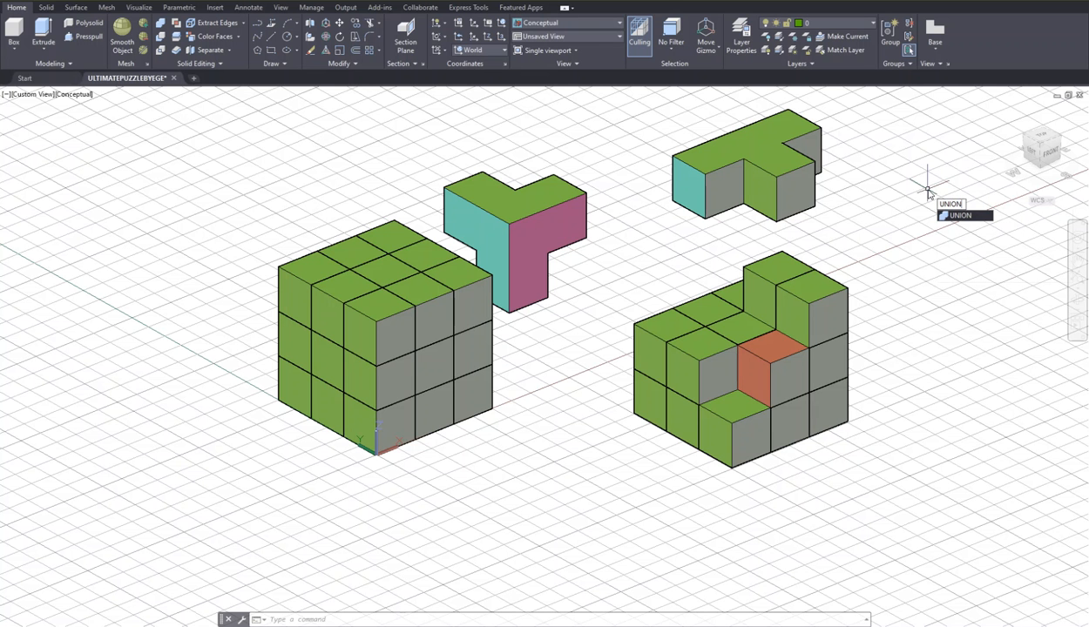
{"action": "key", "text": "Return"}
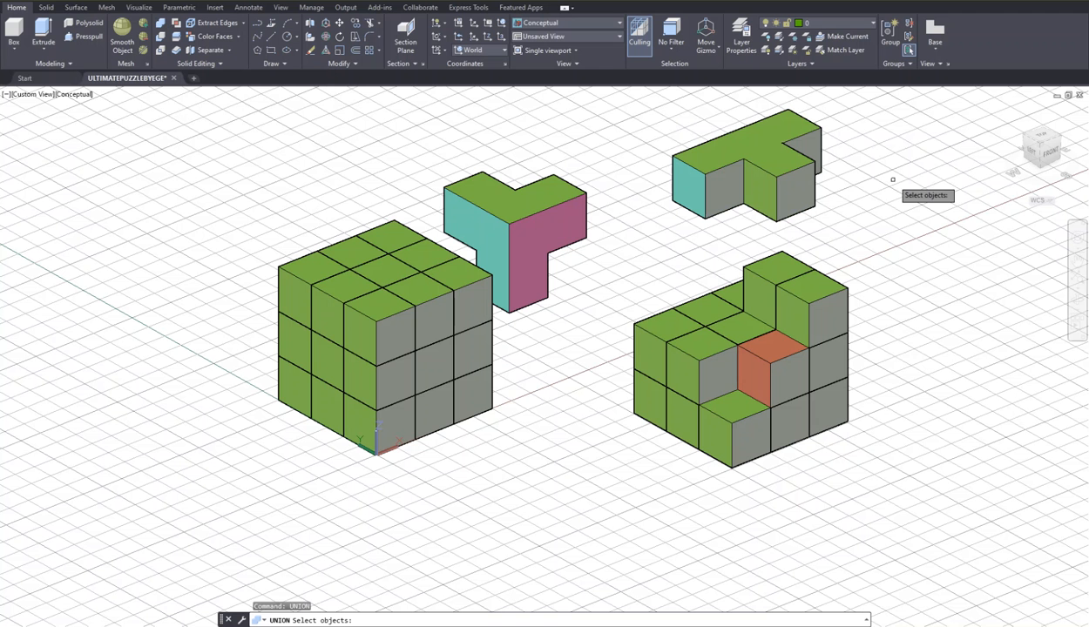
{"action": "left_click", "coordinate": [788, 273]}
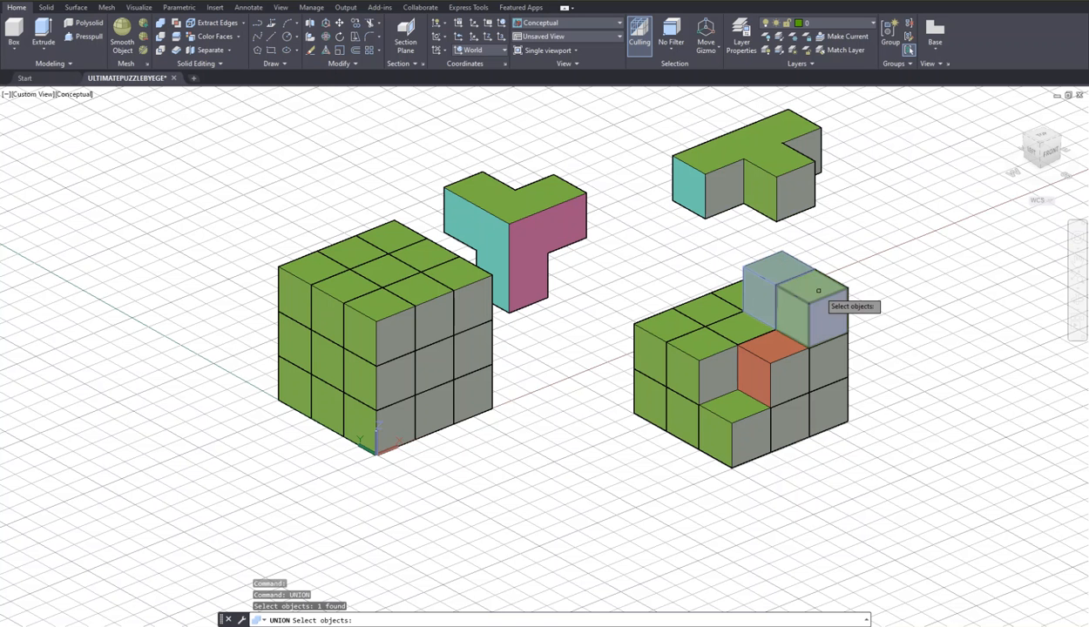
{"action": "left_click", "coordinate": [817, 290]}
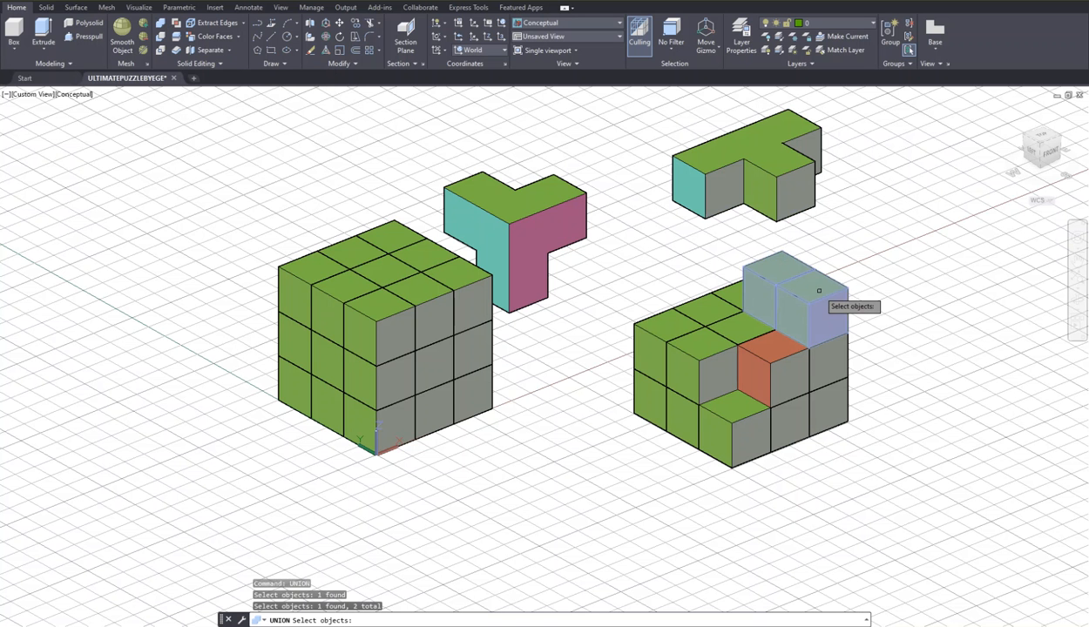
{"action": "left_click", "coordinate": [828, 358]}
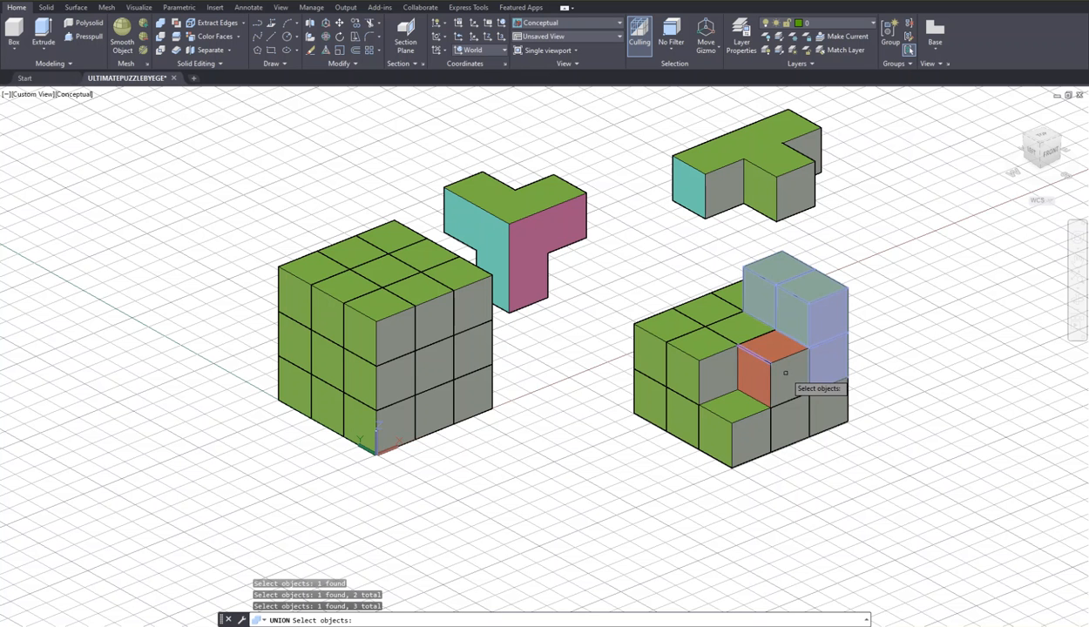
{"action": "left_click", "coordinate": [785, 373]}
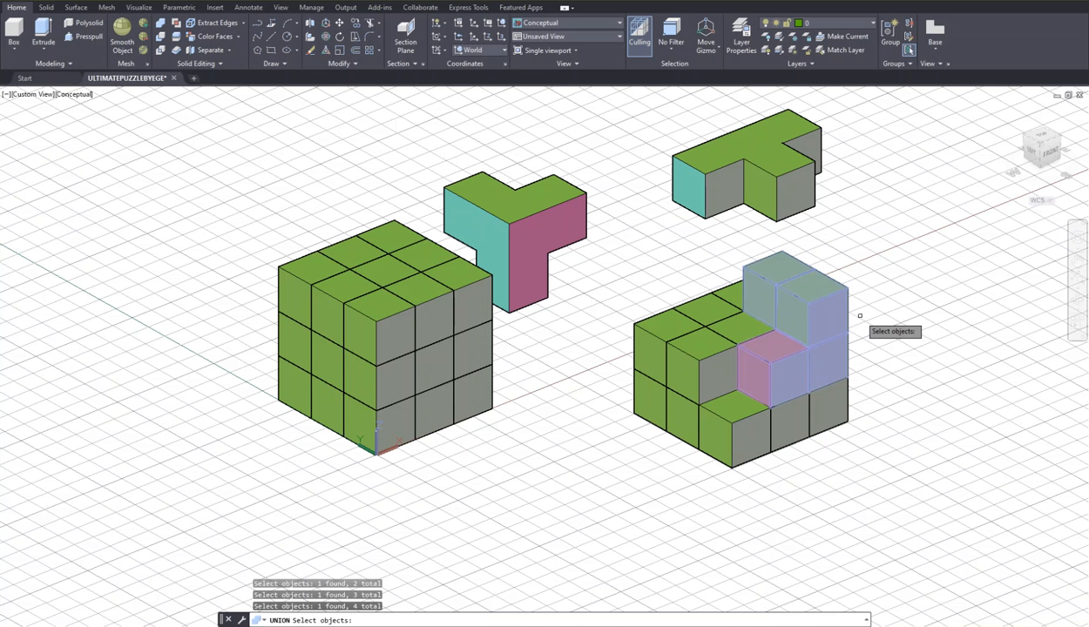
{"action": "key", "text": "Return"}
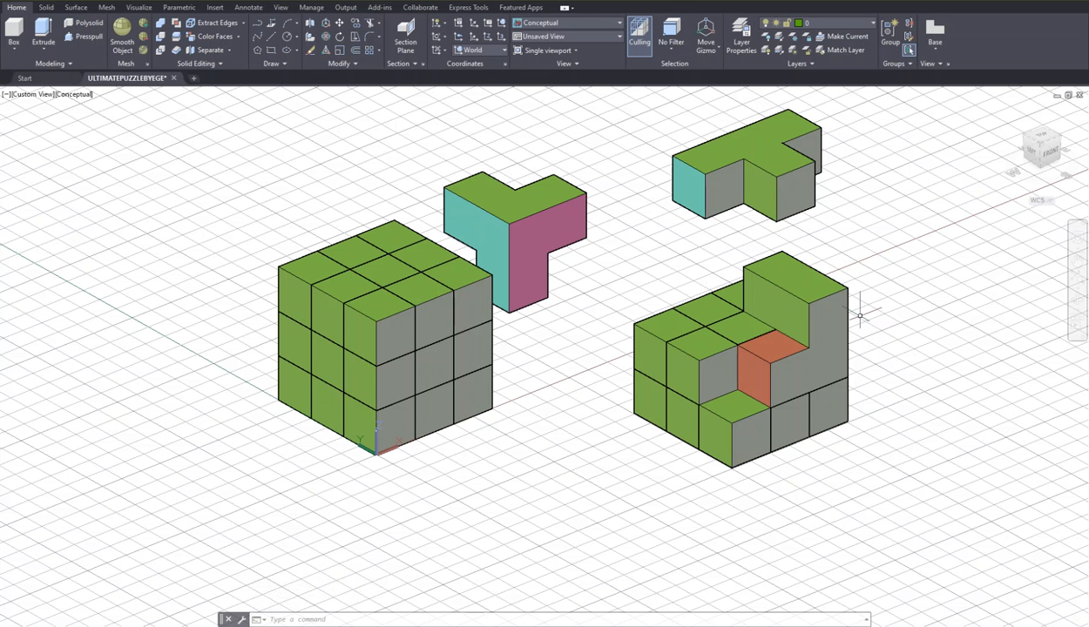
Step: Move the newly merged four-box piece out of the copied cube to the free space to its right
{"action": "left_click", "coordinate": [839, 305]}
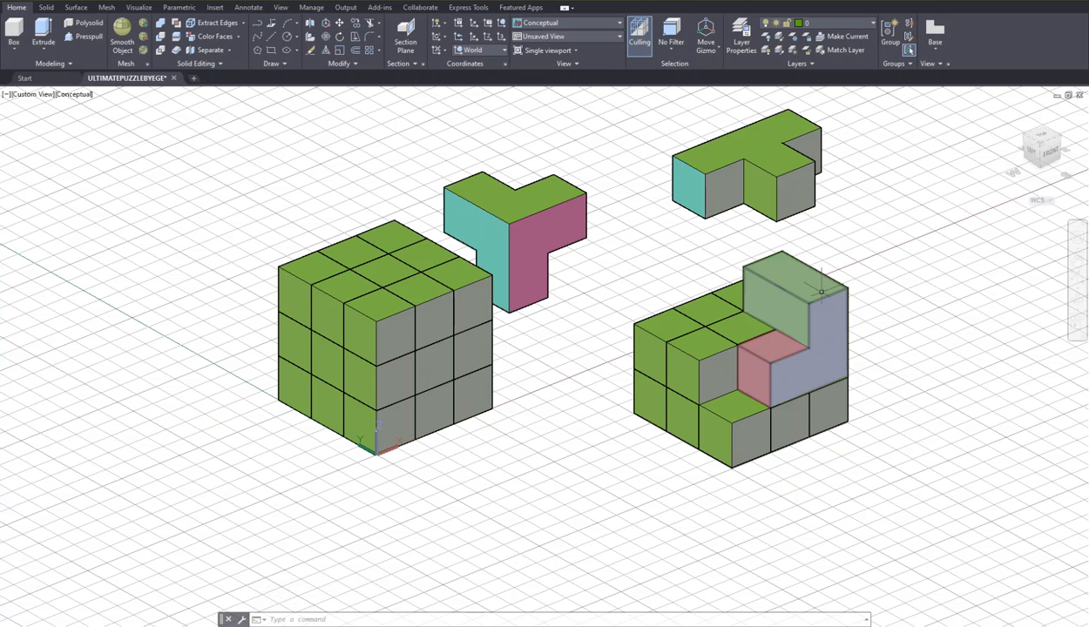
{"action": "left_click", "coordinate": [341, 26]}
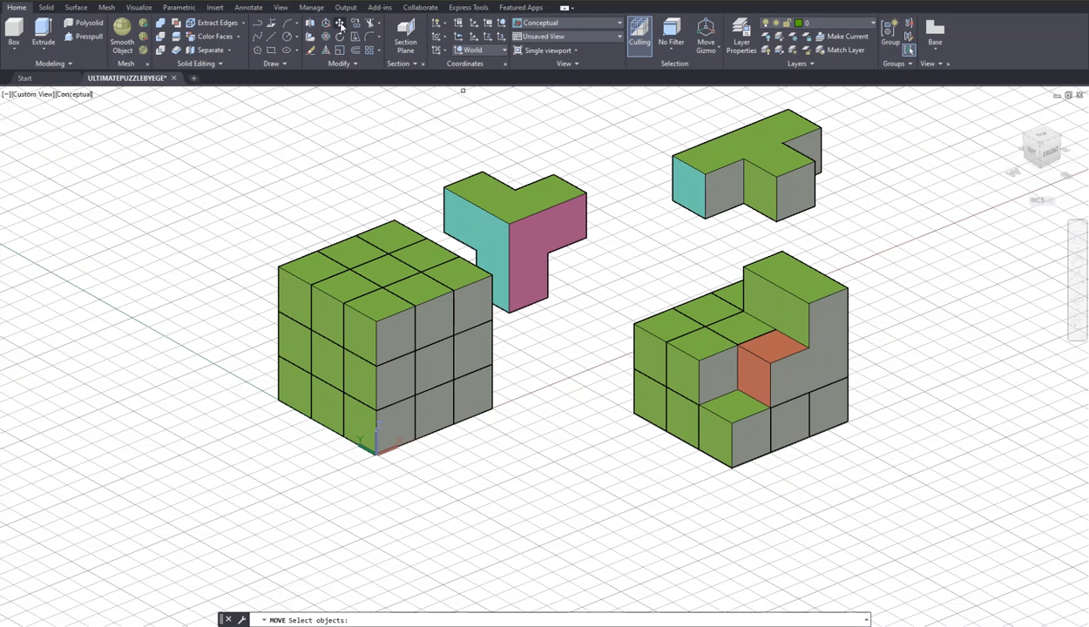
{"action": "left_click", "coordinate": [784, 275]}
{"action": "key", "text": "Return"}
{"action": "left_click", "coordinate": [826, 263]}
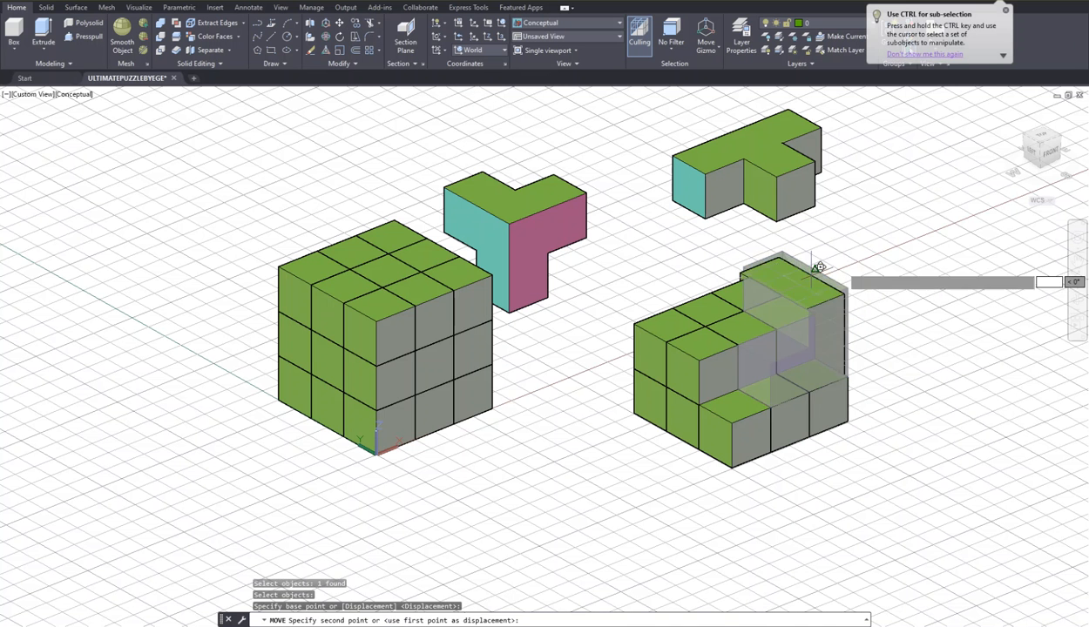
{"action": "left_click", "coordinate": [941, 198]}
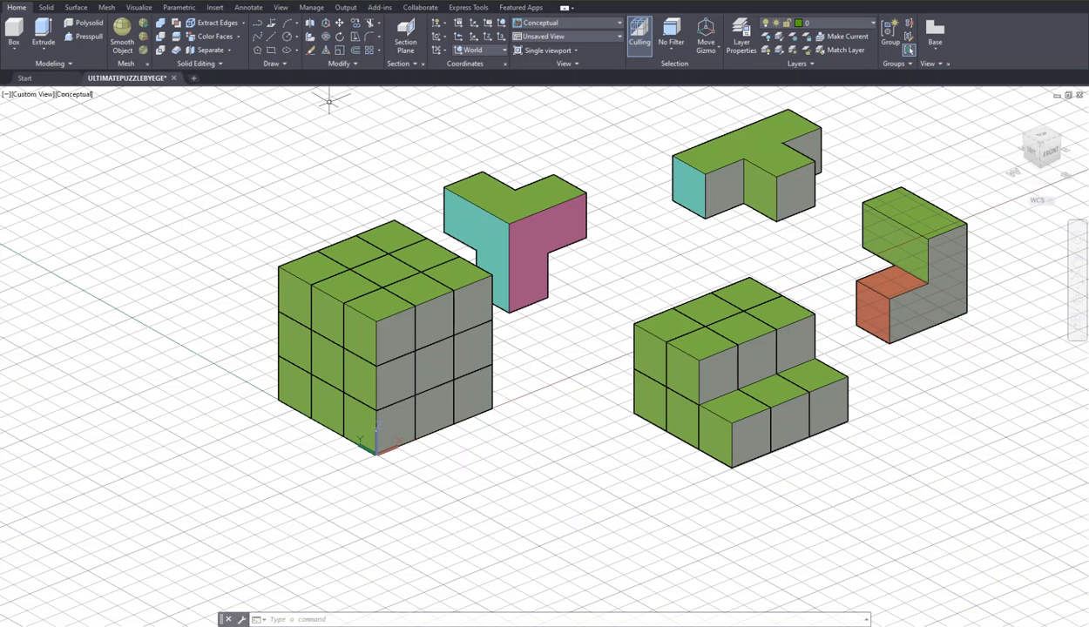
Step: Color the L-shaped front face of the moved four-box piece magenta with Color Faces
{"action": "left_click", "coordinate": [192, 40]}
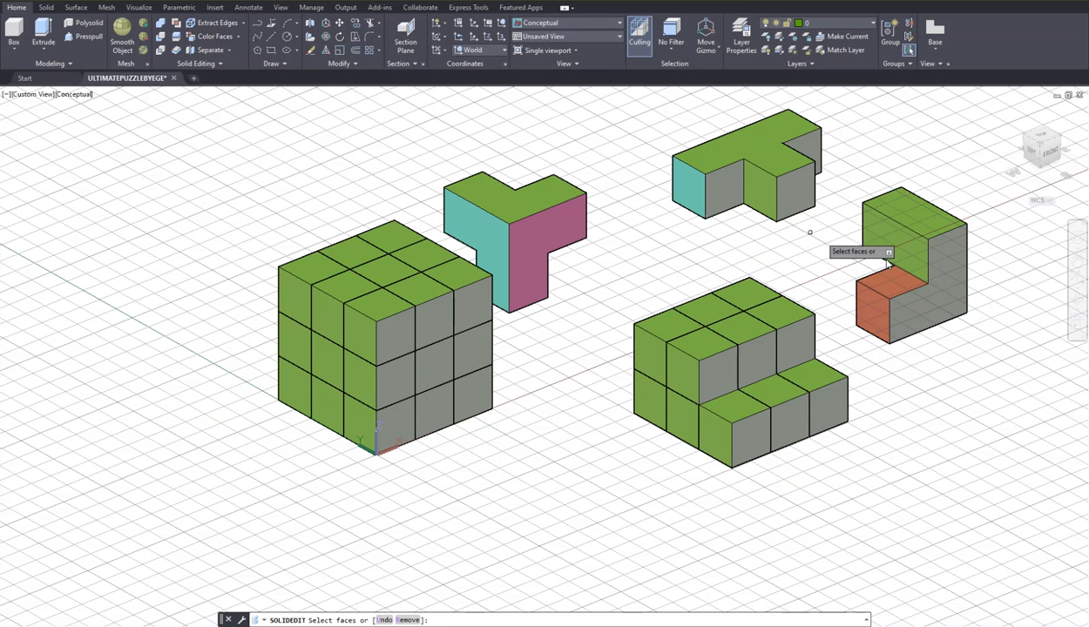
{"action": "left_click", "coordinate": [937, 266]}
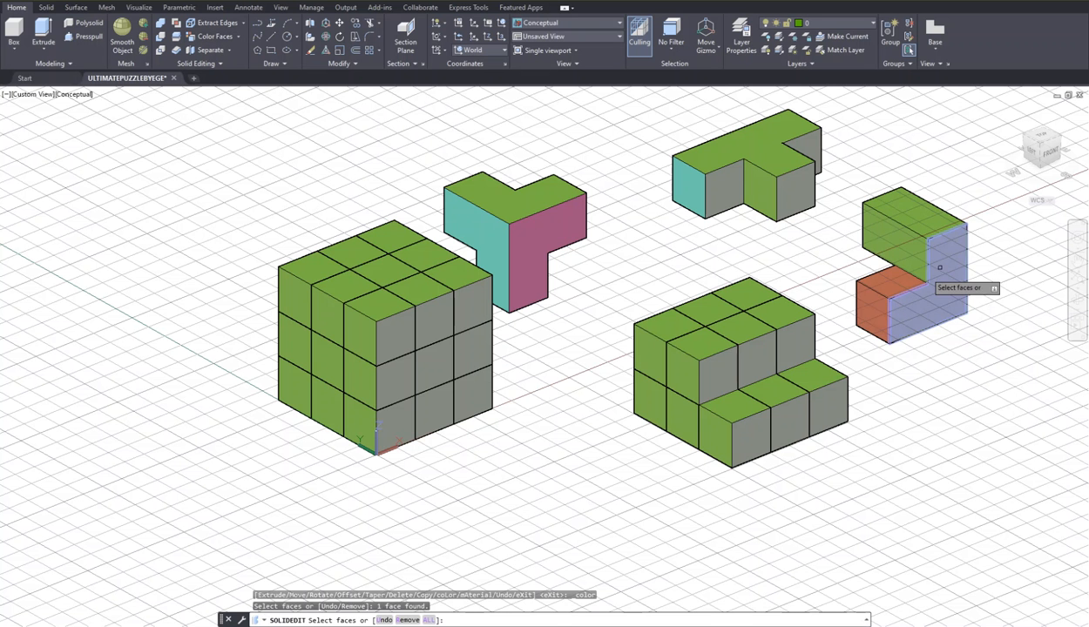
{"action": "key", "text": "Return"}
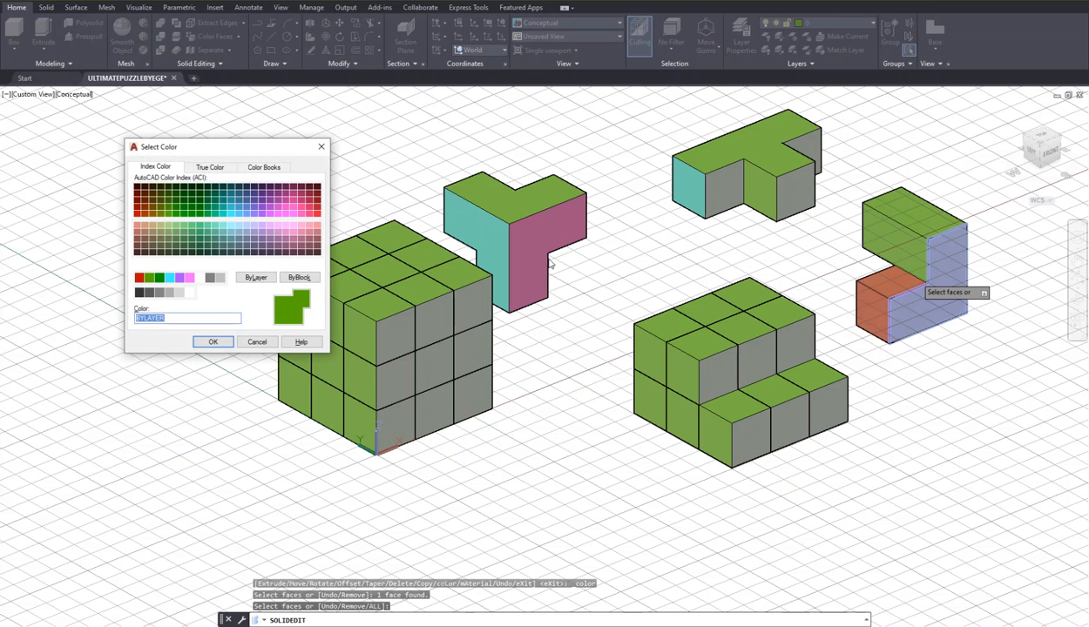
{"action": "left_click", "coordinate": [189, 277]}
{"action": "left_click", "coordinate": [211, 344]}
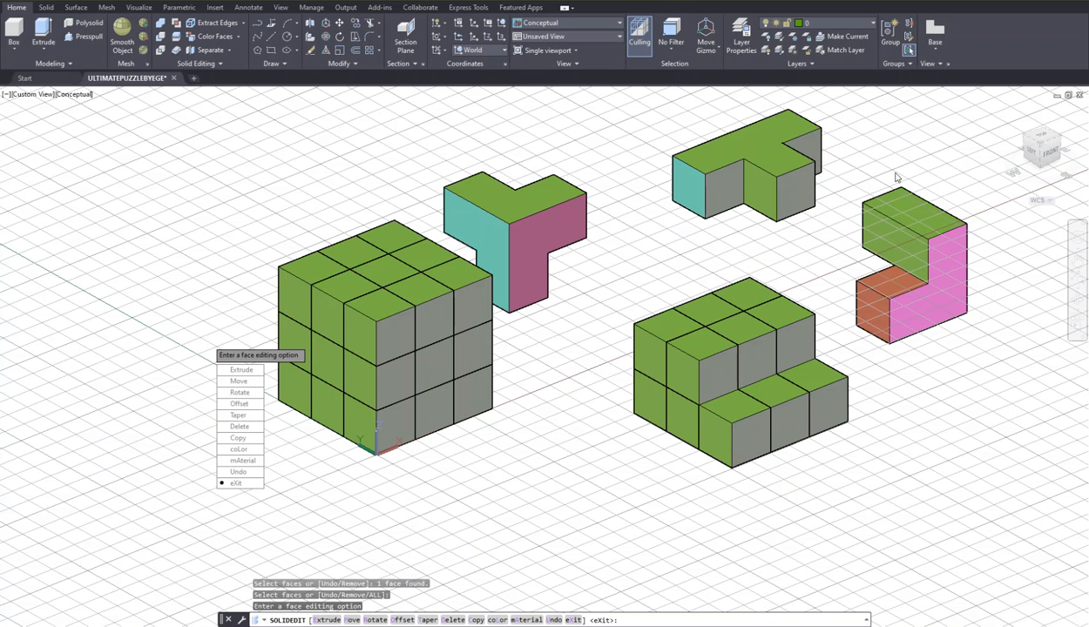
Step: Color the gray L-shaped side face of the magenta-faced four-box piece green (color 3) with Color Faces
{"action": "left_click", "coordinate": [1052, 301]}
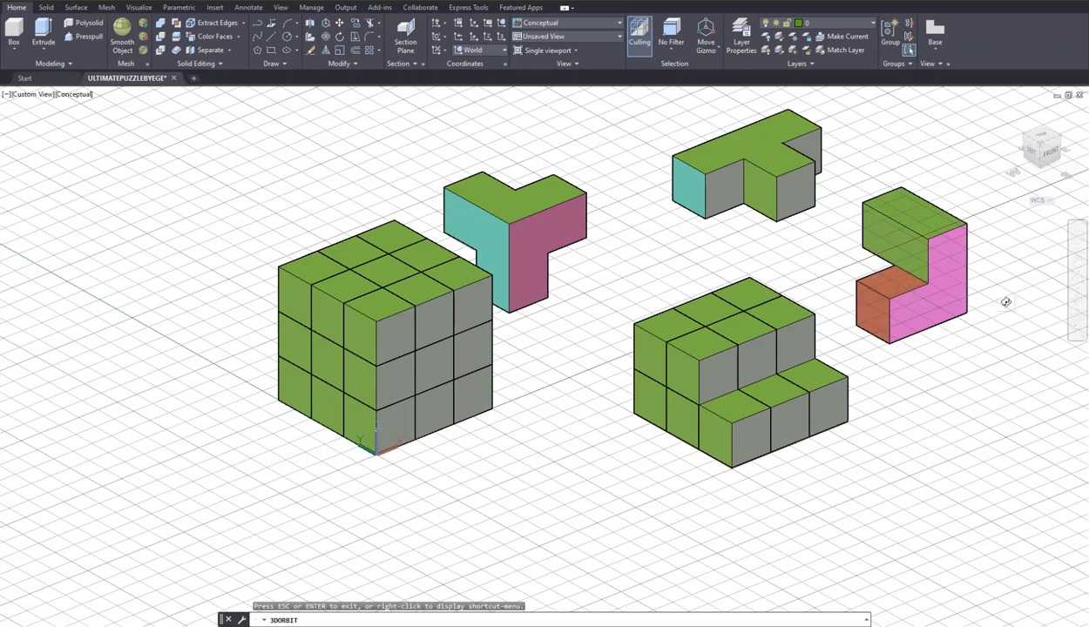
{"action": "left_click_drag", "start_coordinate": [843, 264], "coordinate": [656, 248]}
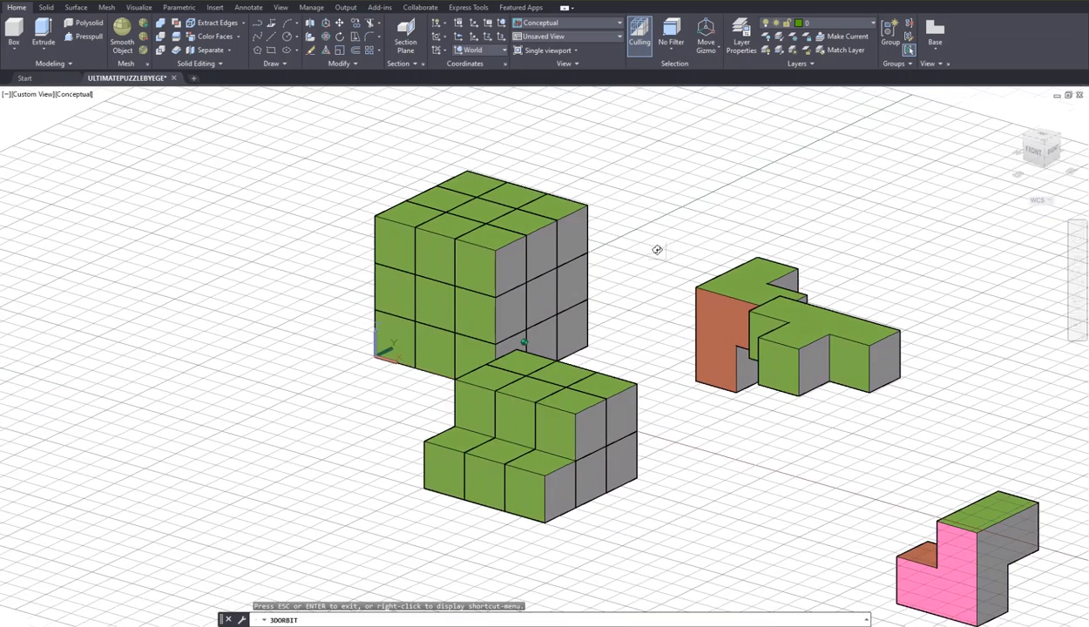
{"action": "middle_click_drag", "start_coordinate": [676, 249], "coordinate": [559, 133]}
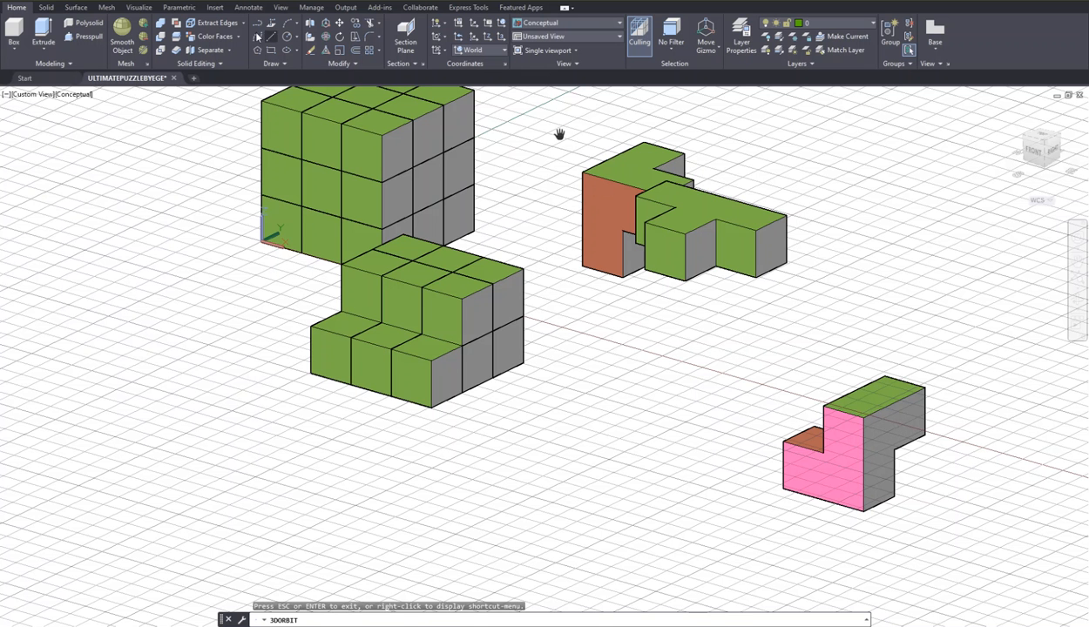
{"action": "left_click", "coordinate": [189, 40]}
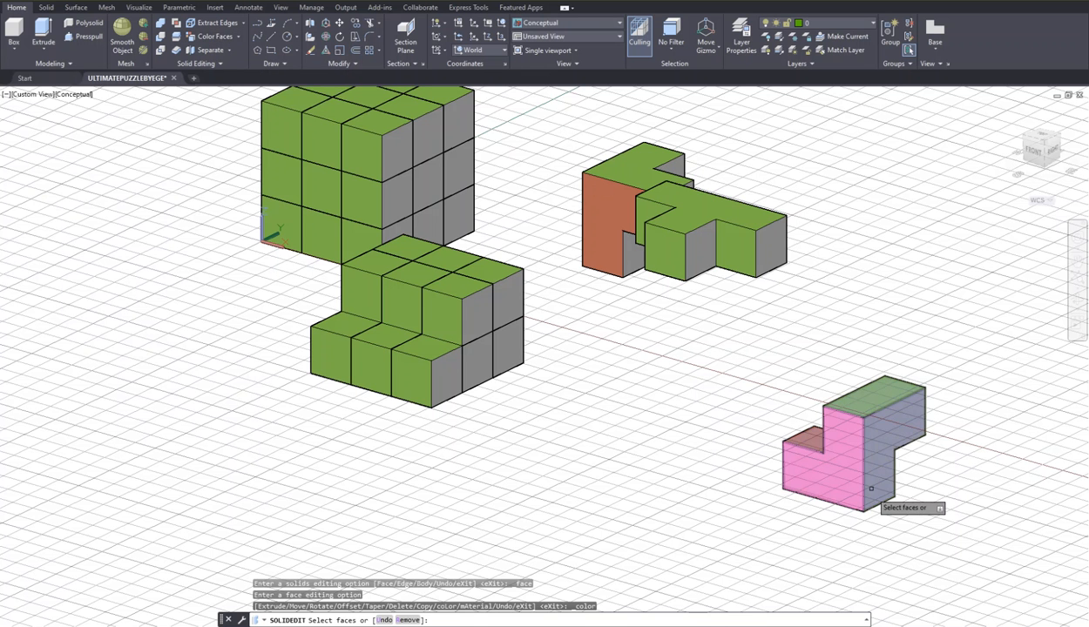
{"action": "left_click", "coordinate": [887, 428]}
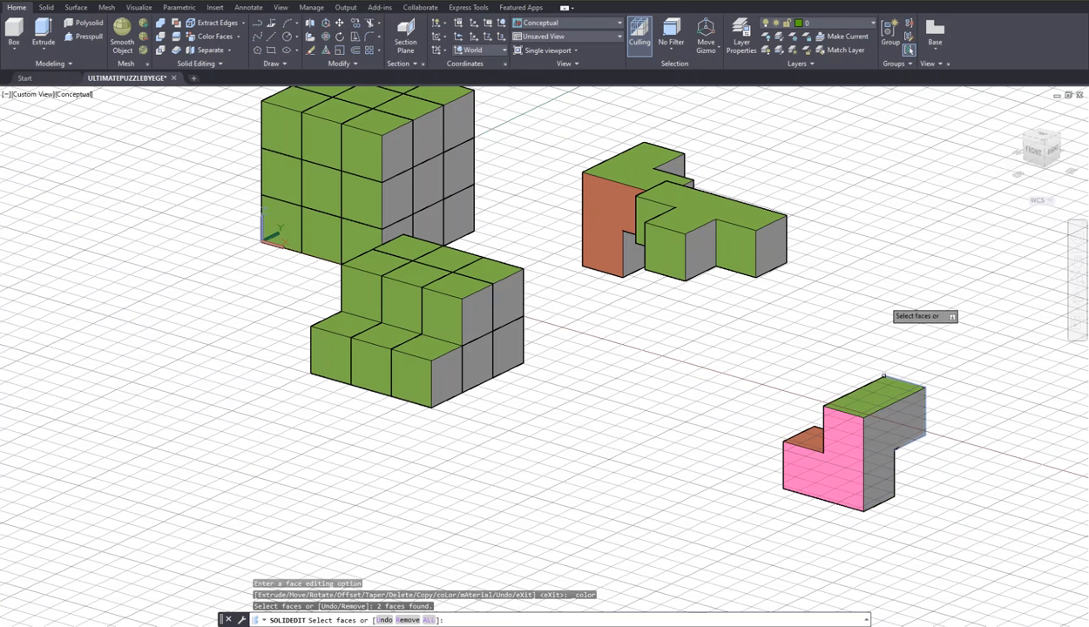
{"action": "left_click", "coordinate": [766, 236]}
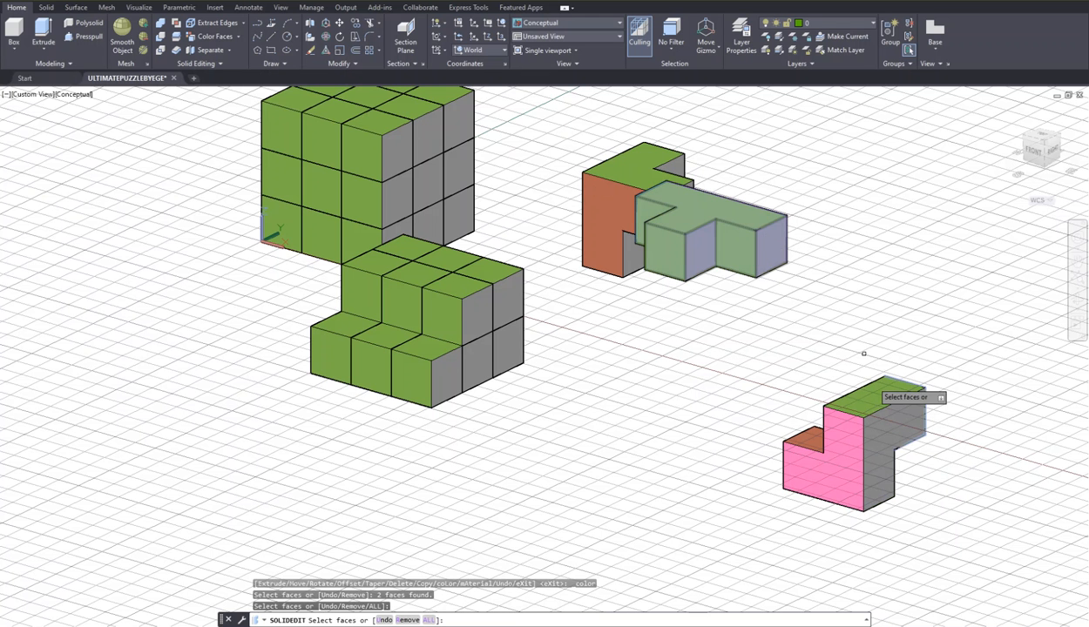
{"action": "left_click", "coordinate": [893, 428]}
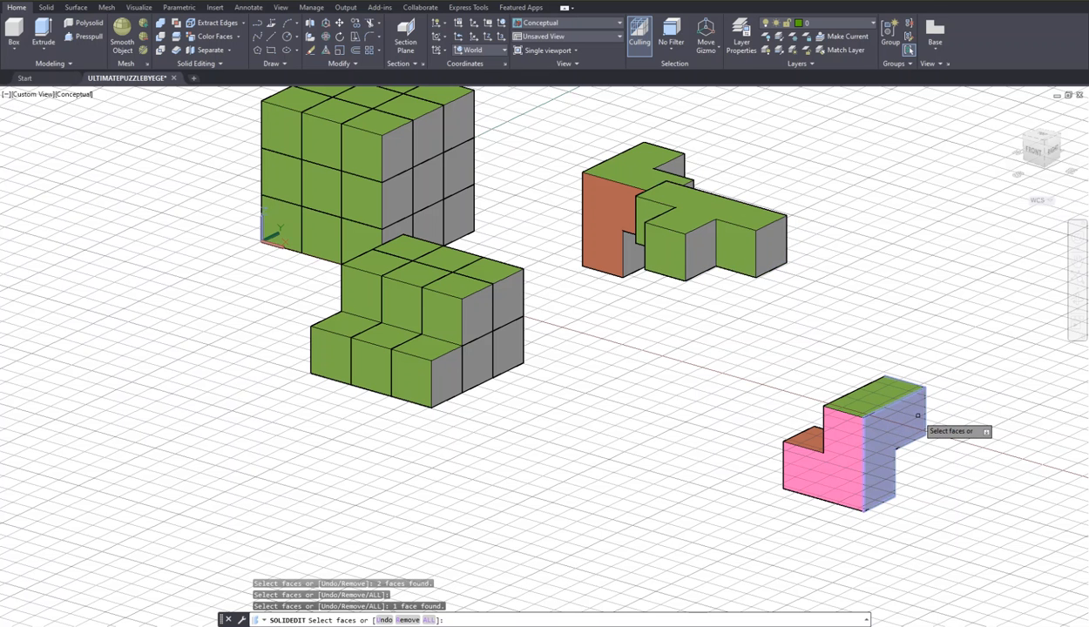
{"action": "key", "text": "Return"}
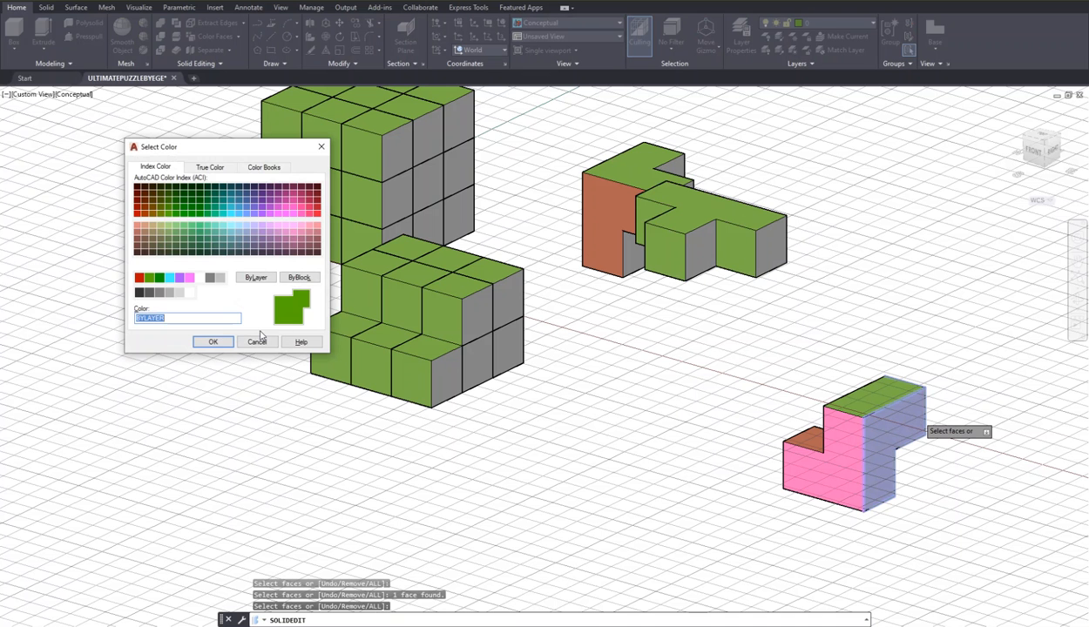
{"action": "left_click", "coordinate": [160, 279]}
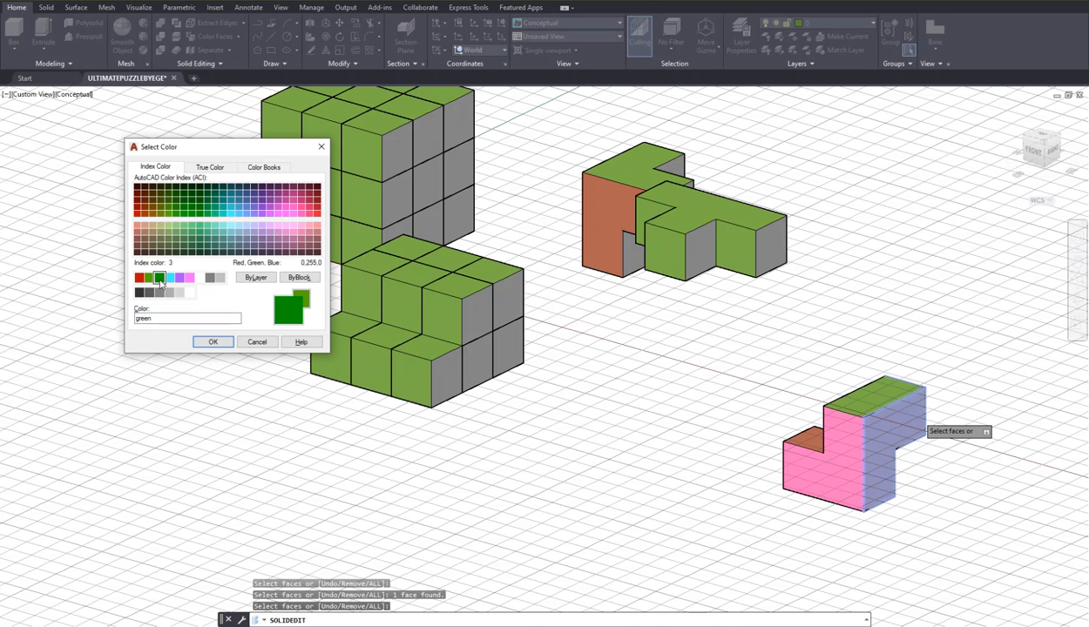
{"action": "left_click", "coordinate": [212, 342]}
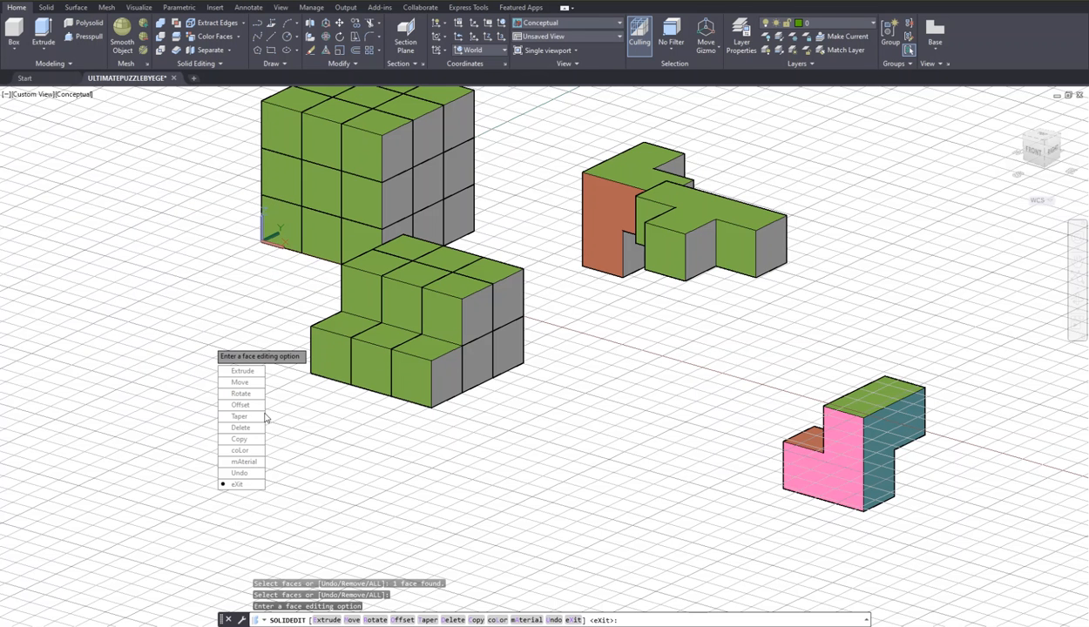
{"action": "key", "text": "Return"}
{"action": "key", "text": "Return"}
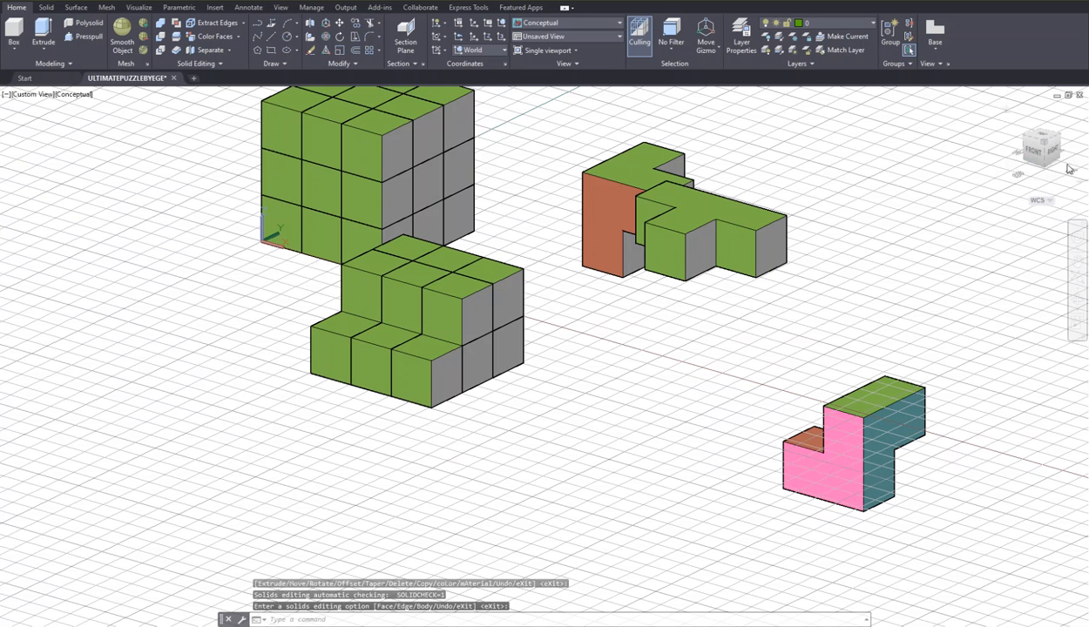
Step: Color the gray square end face of the T-shaped piece's long bar green (color 3)
{"action": "left_click", "coordinate": [214, 36]}
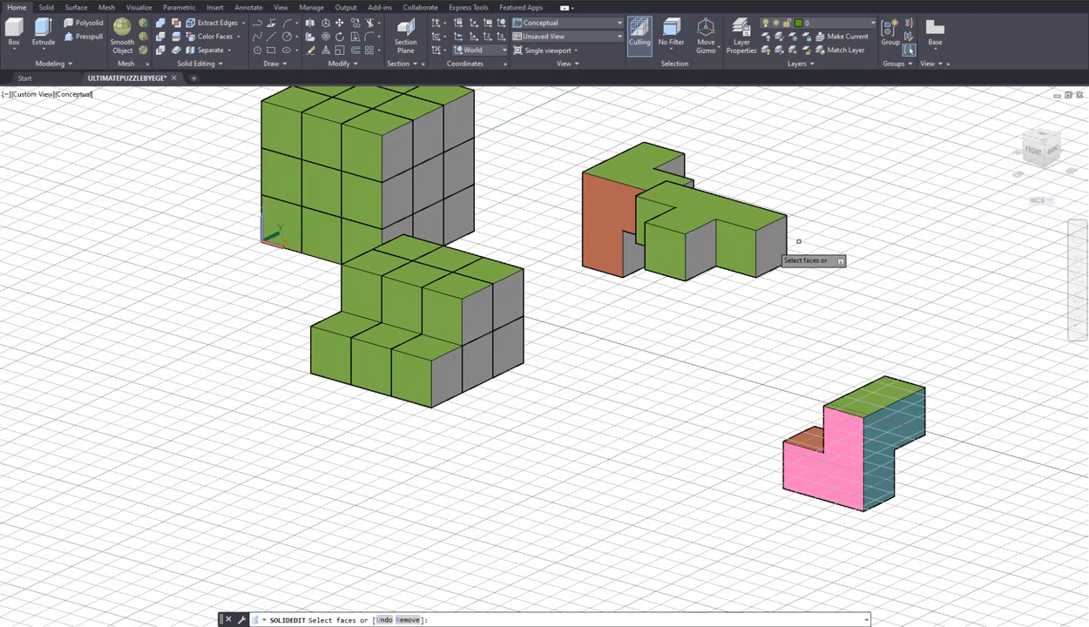
{"action": "left_click", "coordinate": [770, 240]}
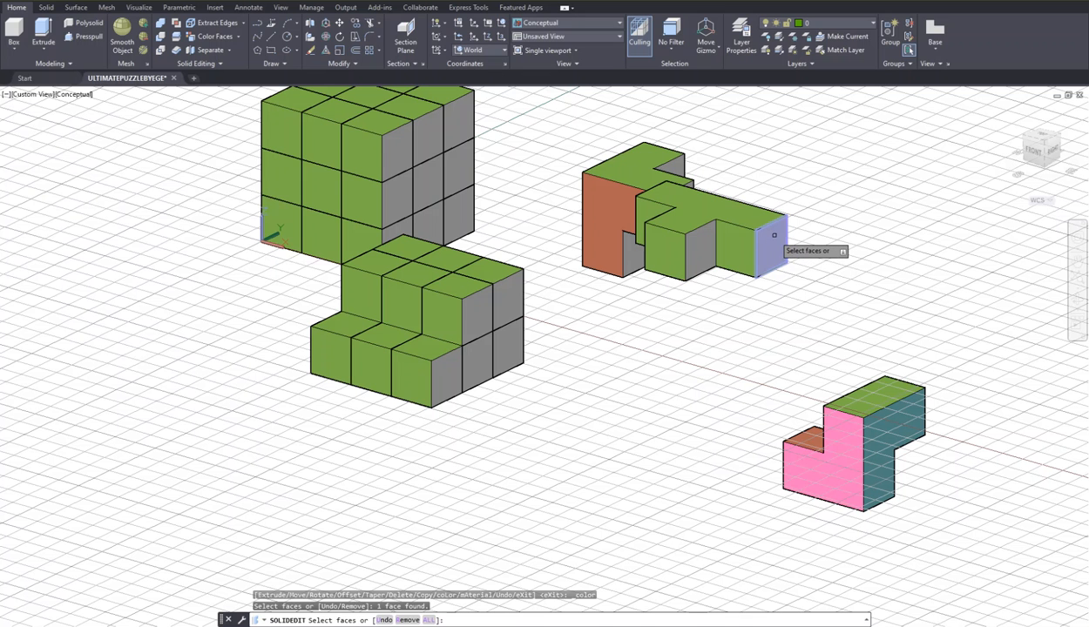
{"action": "key", "text": "Return"}
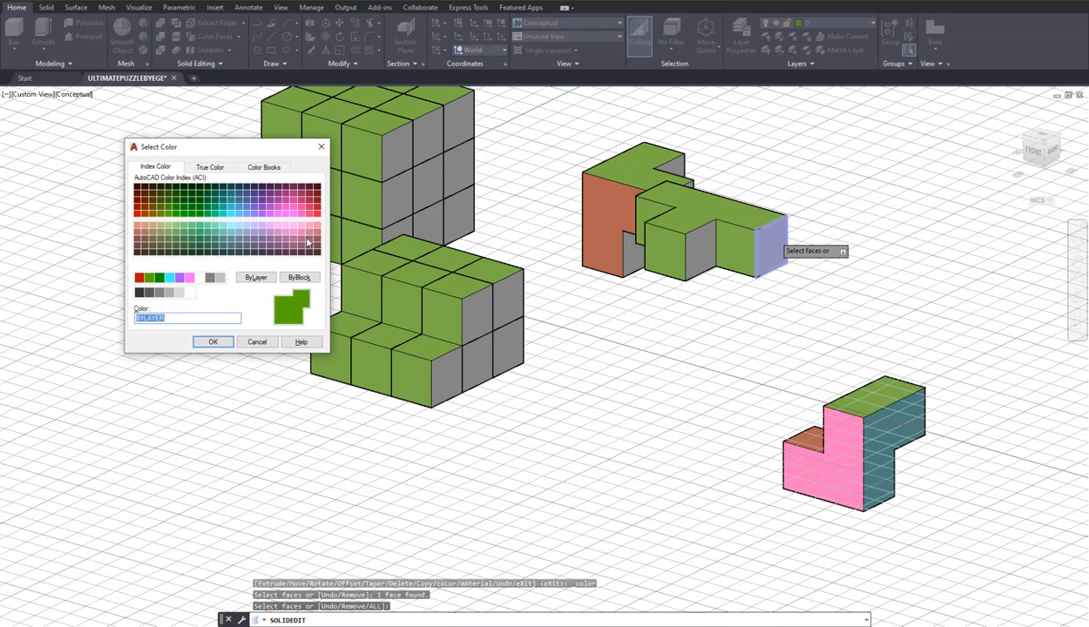
{"action": "left_click", "coordinate": [160, 277]}
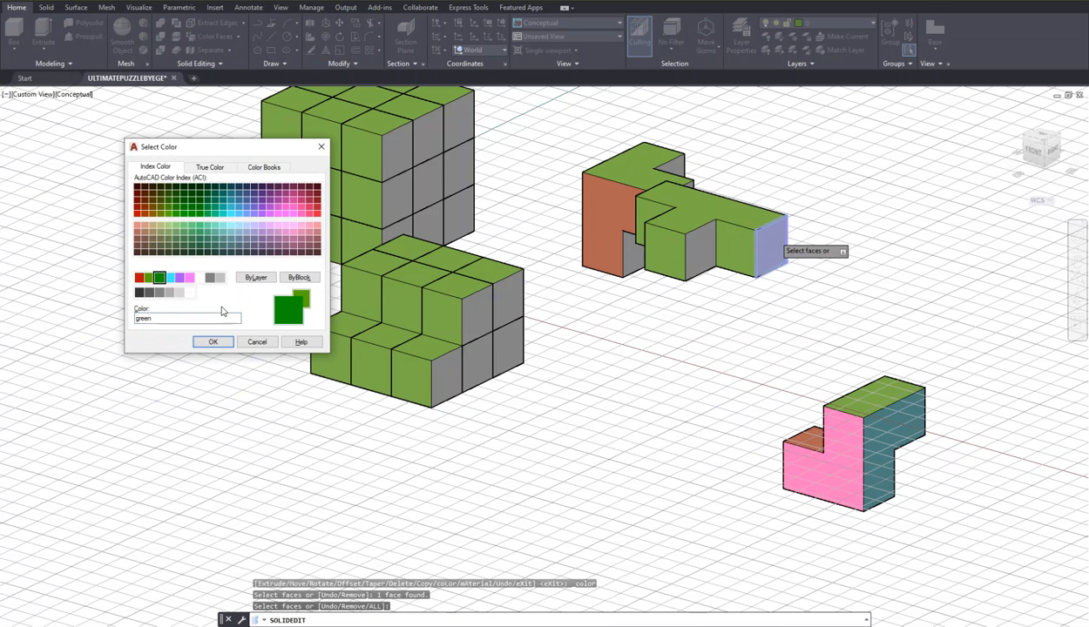
{"action": "left_click", "coordinate": [213, 342]}
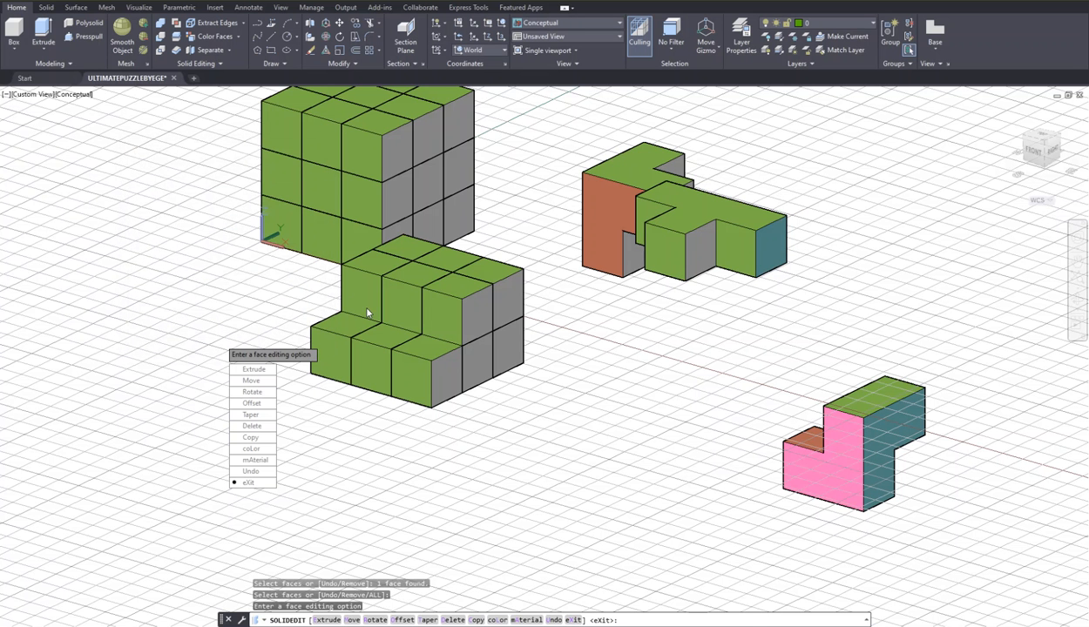
{"action": "key", "text": "Return"}
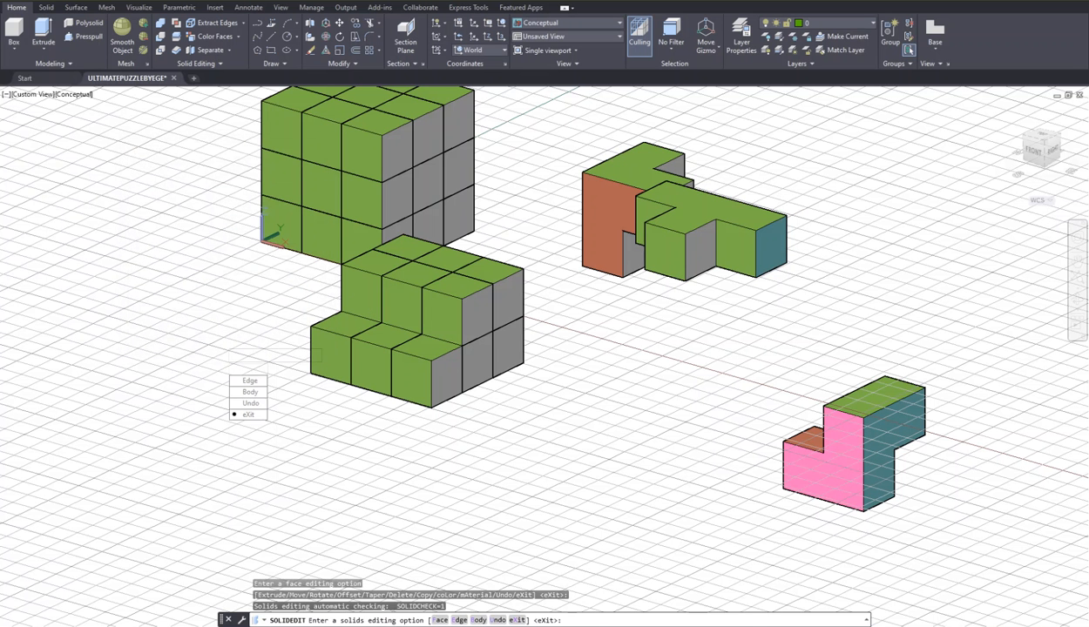
{"action": "key", "text": "Return"}
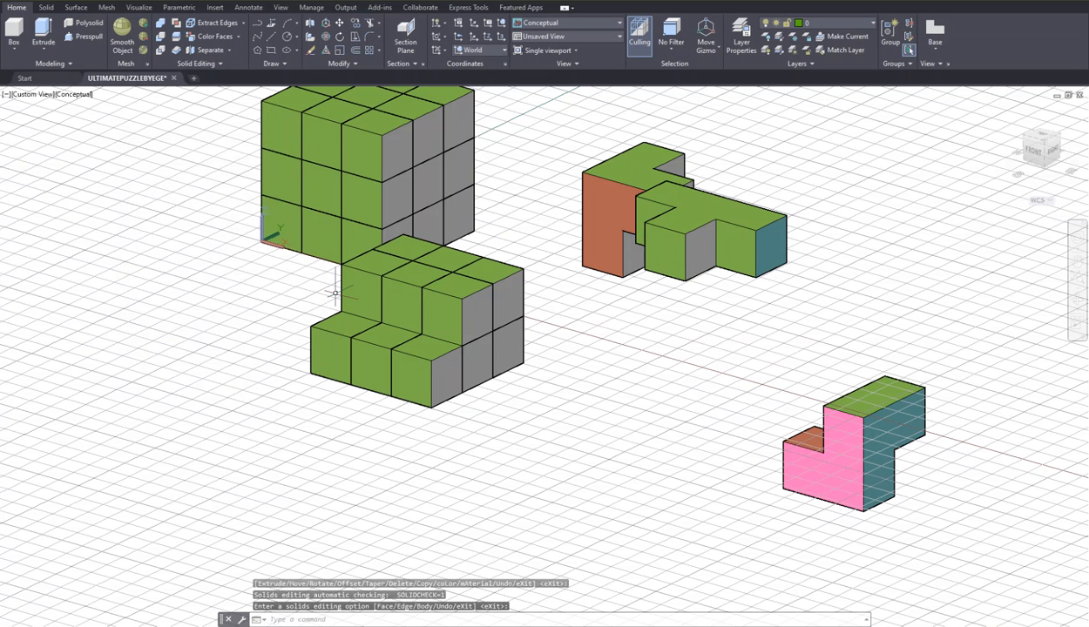
Step: Try to color the two-box-long side face on the magenta-faced piece's upper arm gray (color 8)
{"action": "left_click", "coordinate": [1077, 300]}
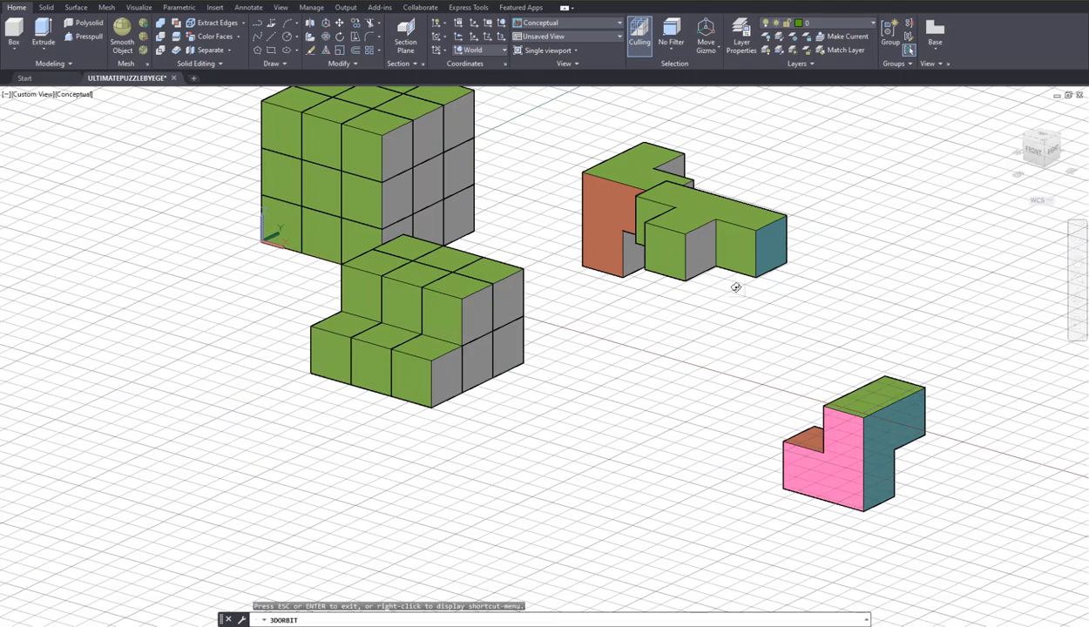
{"action": "left_click_drag", "start_coordinate": [646, 285], "coordinate": [875, 290]}
{"action": "middle_click_drag", "start_coordinate": [873, 283], "coordinate": [875, 339]}
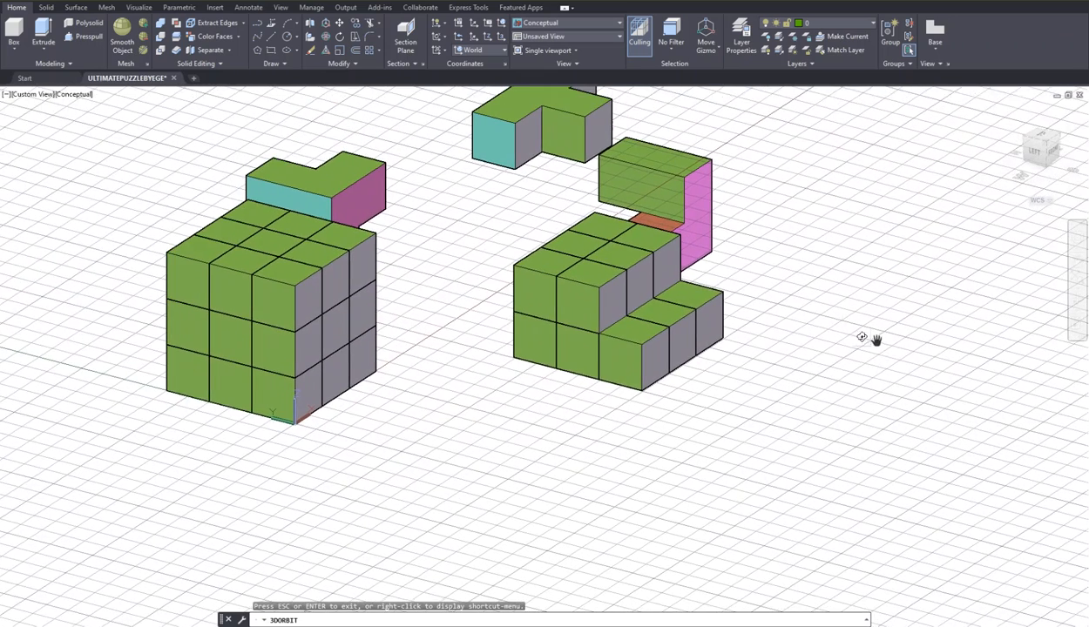
{"action": "left_click_drag", "start_coordinate": [812, 284], "coordinate": [808, 290]}
{"action": "middle_click_drag", "start_coordinate": [837, 275], "coordinate": [841, 302]}
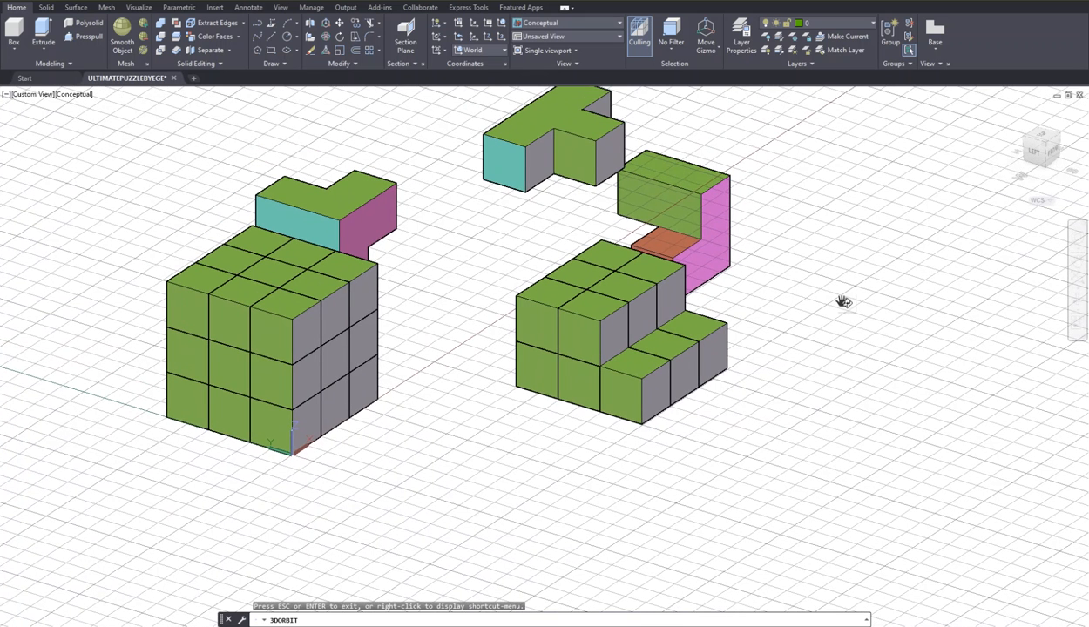
{"action": "middle_click_drag", "start_coordinate": [834, 219], "coordinate": [835, 242]}
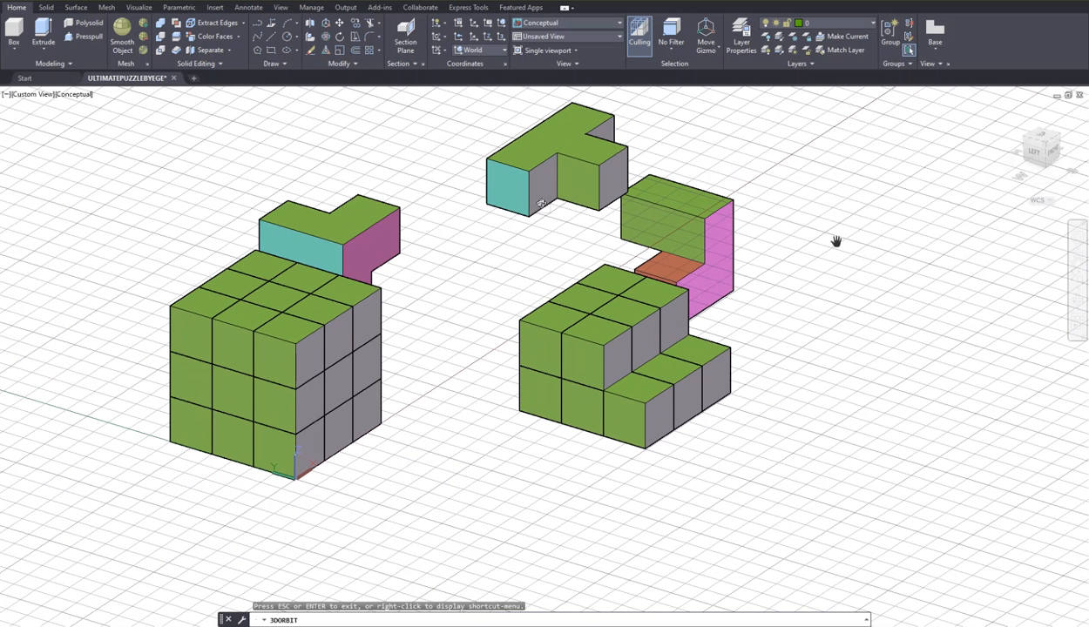
{"action": "left_click", "coordinate": [190, 36]}
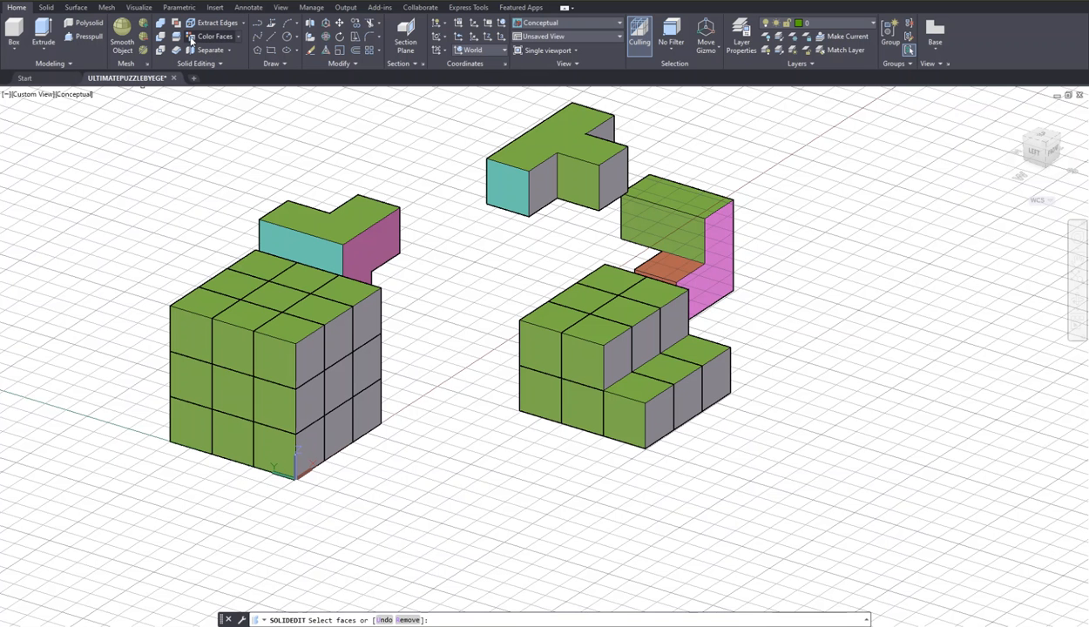
{"action": "left_click", "coordinate": [657, 221]}
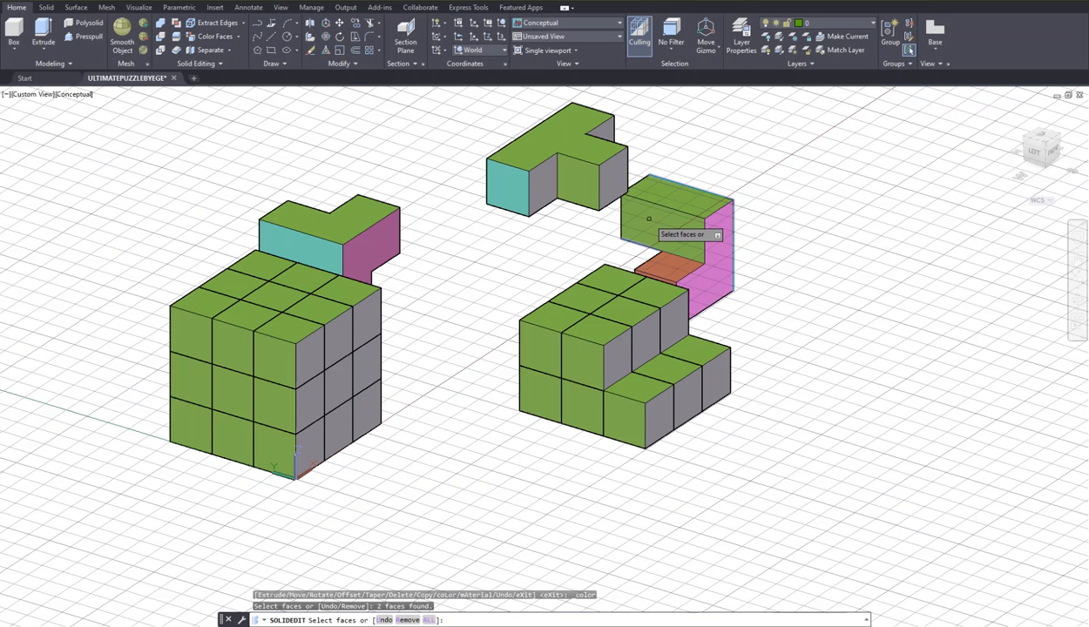
{"action": "key", "text": "Return"}
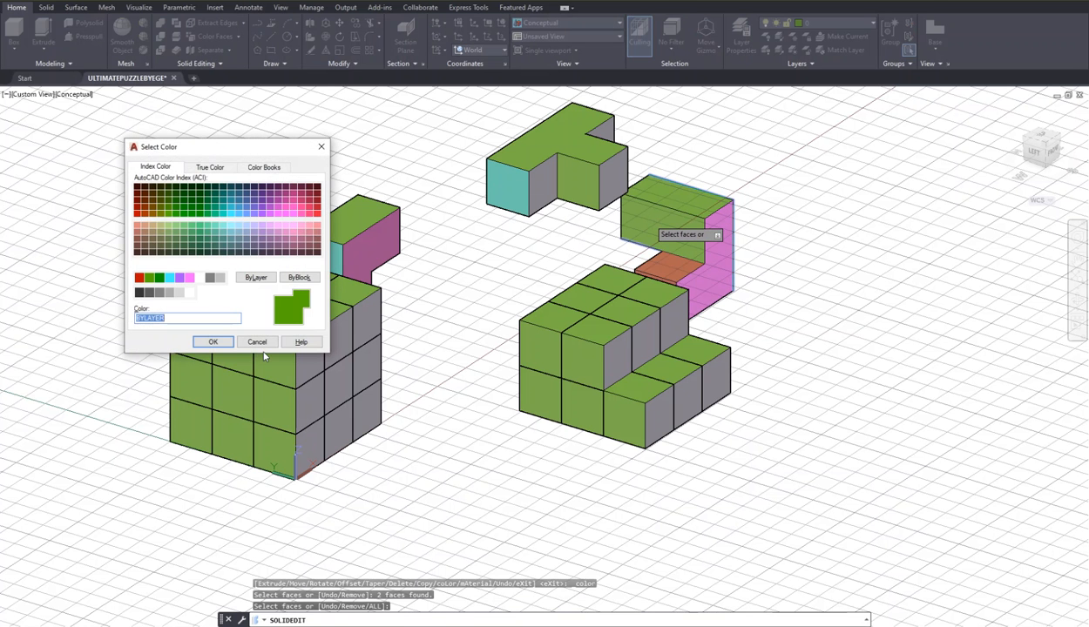
{"action": "left_click", "coordinate": [210, 277]}
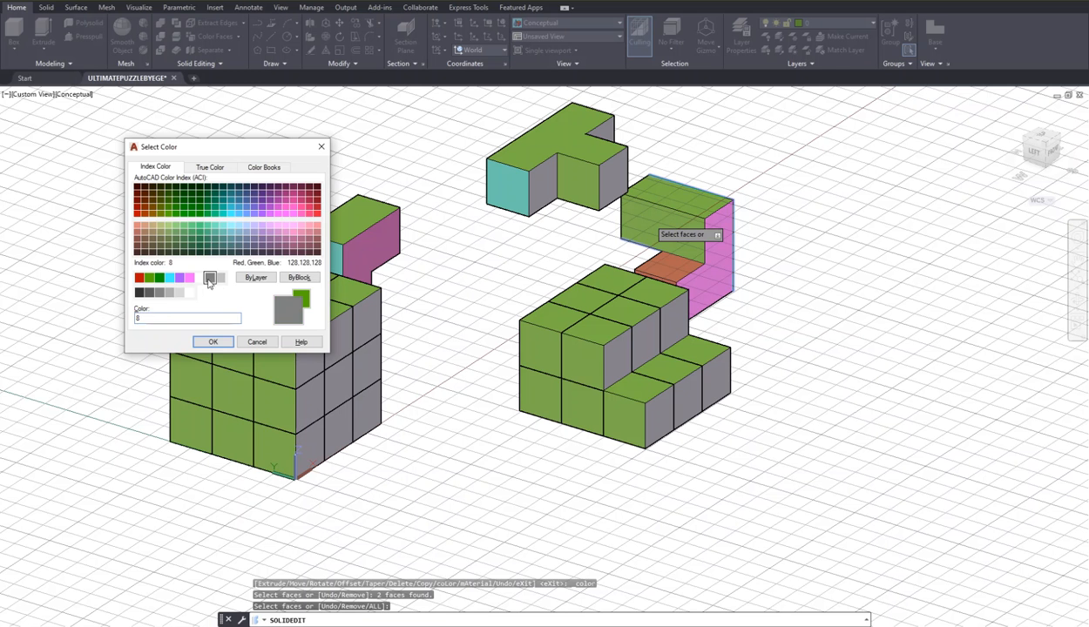
{"action": "left_click", "coordinate": [214, 343]}
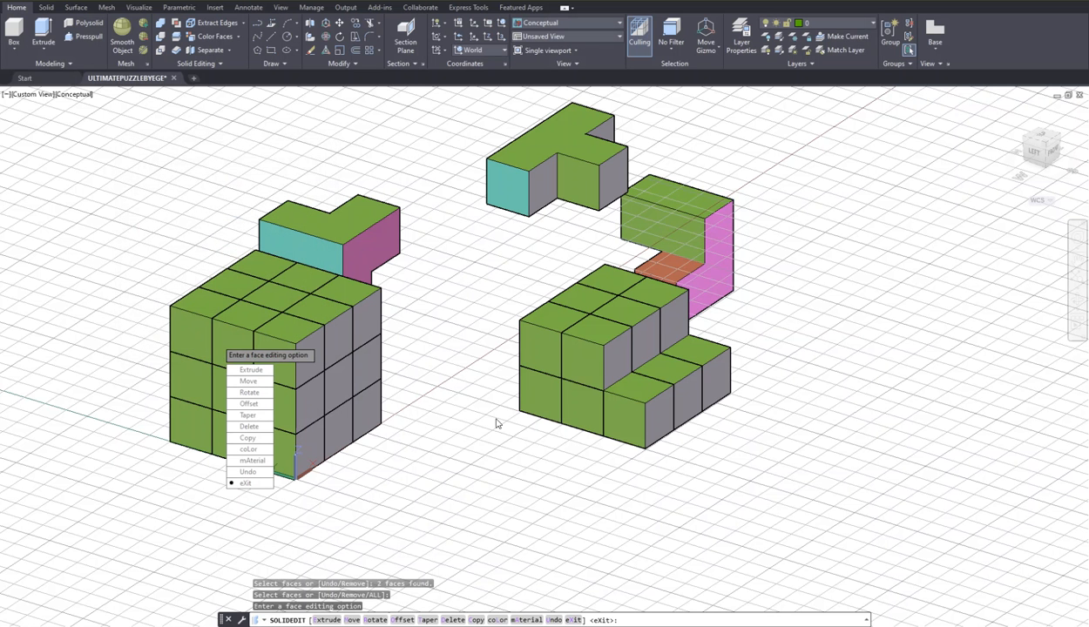
{"action": "key", "text": "Return"}
{"action": "key", "text": "Return"}
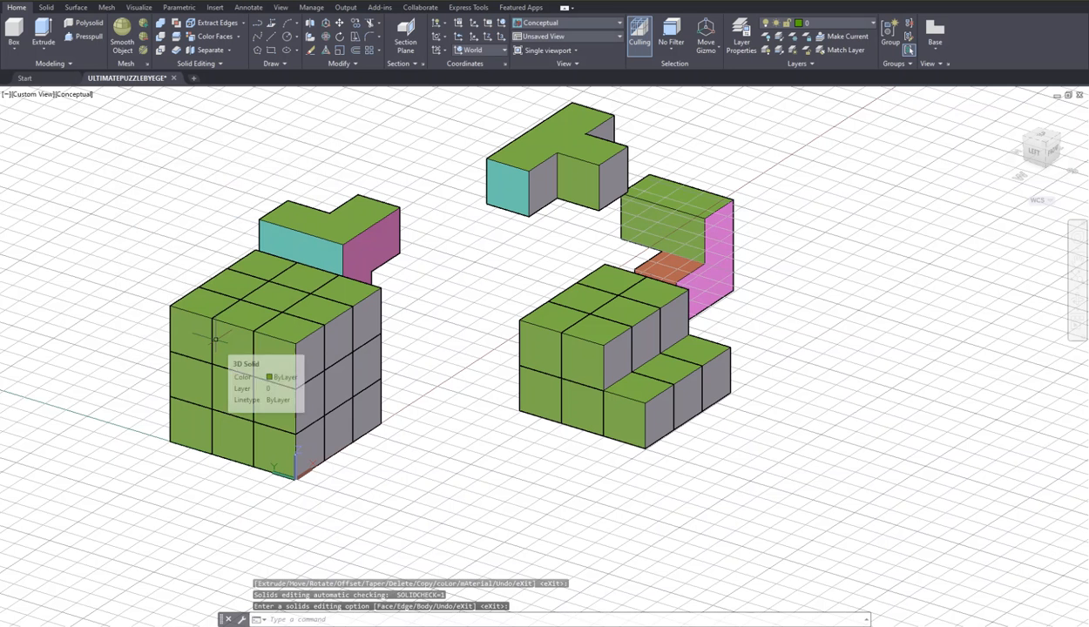
Step: Color the upper arm's two-box-long side face on the magenta-faced piece gray (color 8) with Color Faces
{"action": "left_click", "coordinate": [200, 38]}
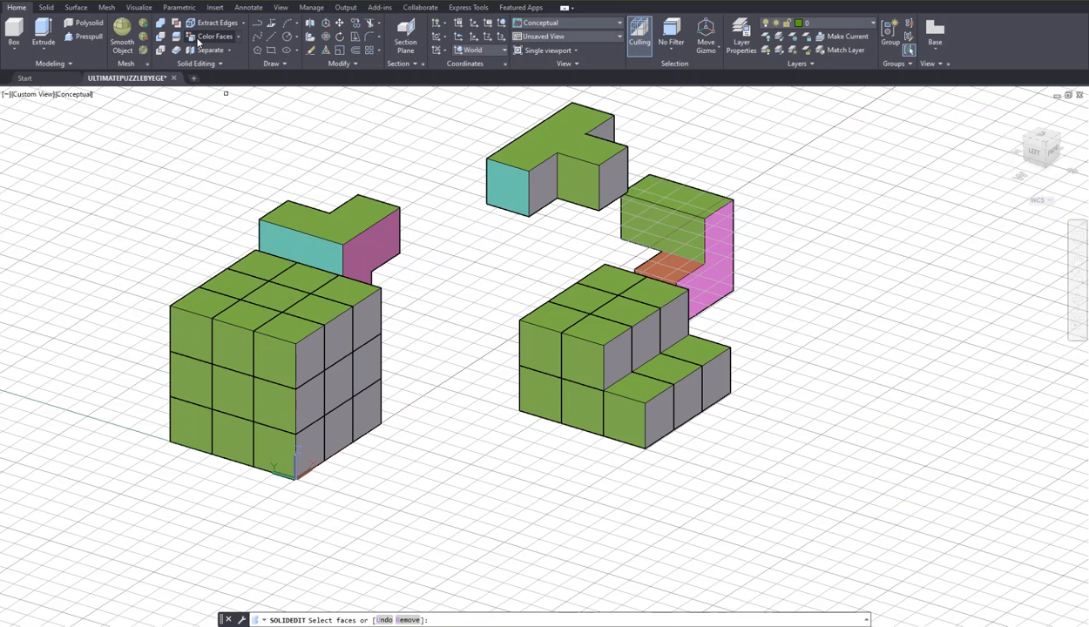
{"action": "left_click", "coordinate": [665, 230]}
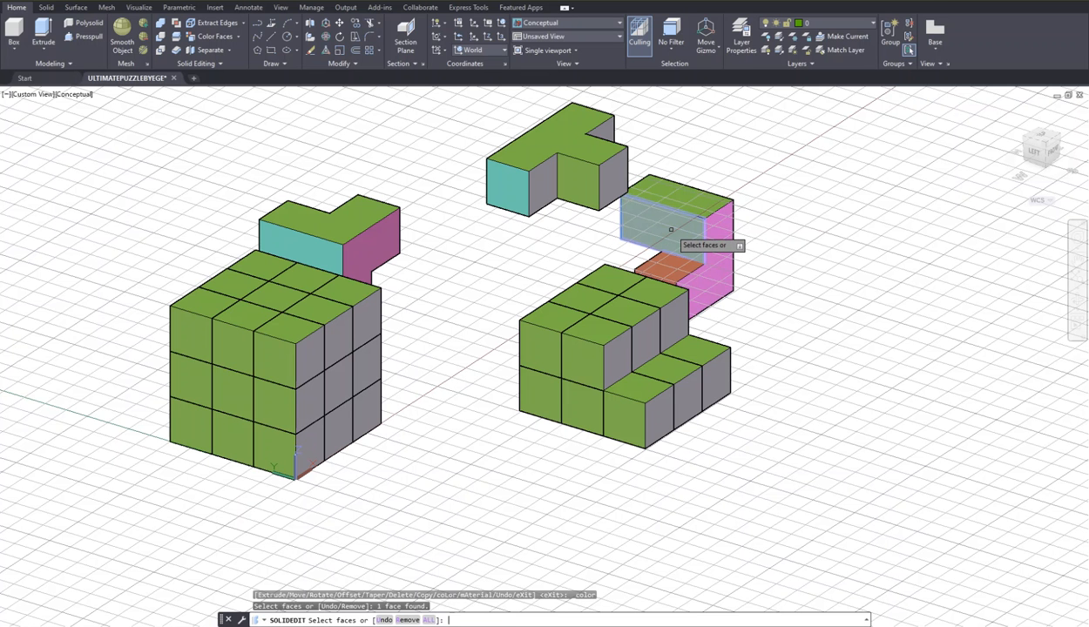
{"action": "key", "text": "Return"}
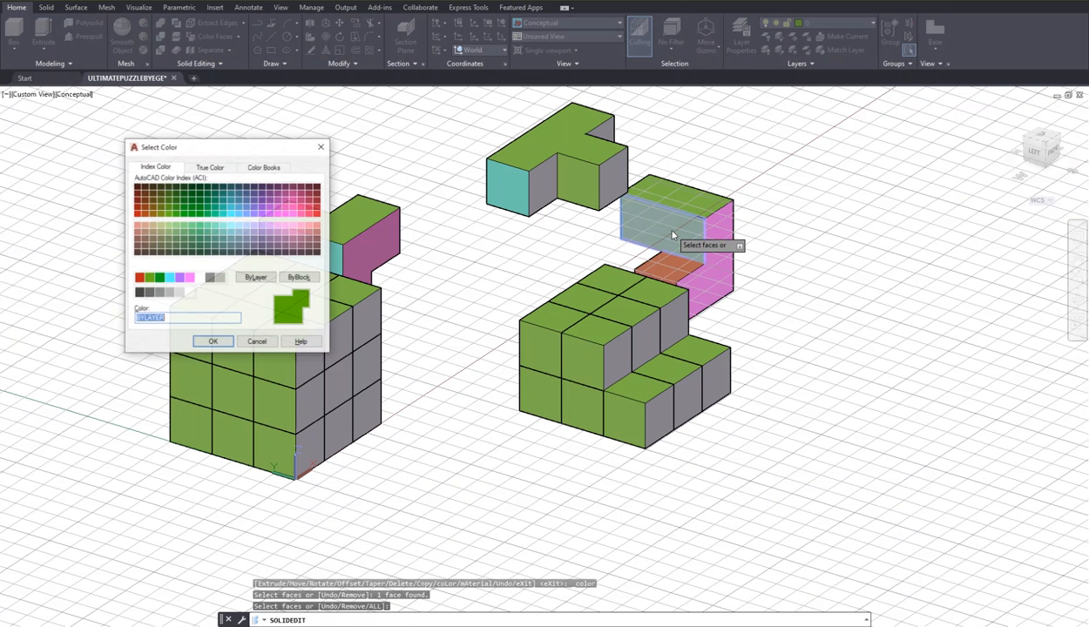
{"action": "left_click", "coordinate": [211, 279]}
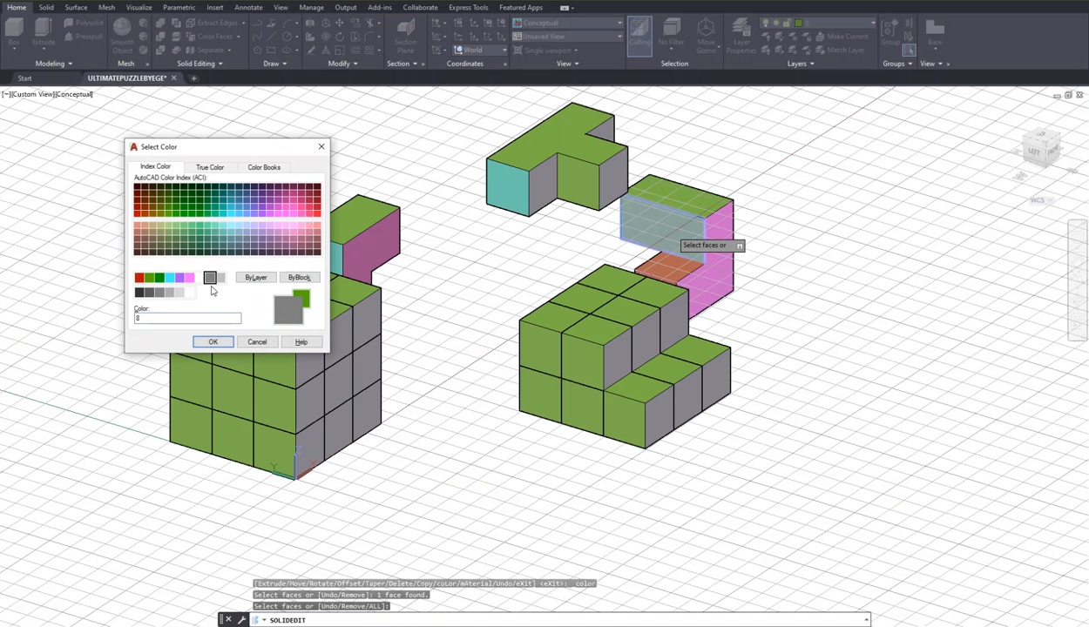
{"action": "left_click", "coordinate": [212, 341]}
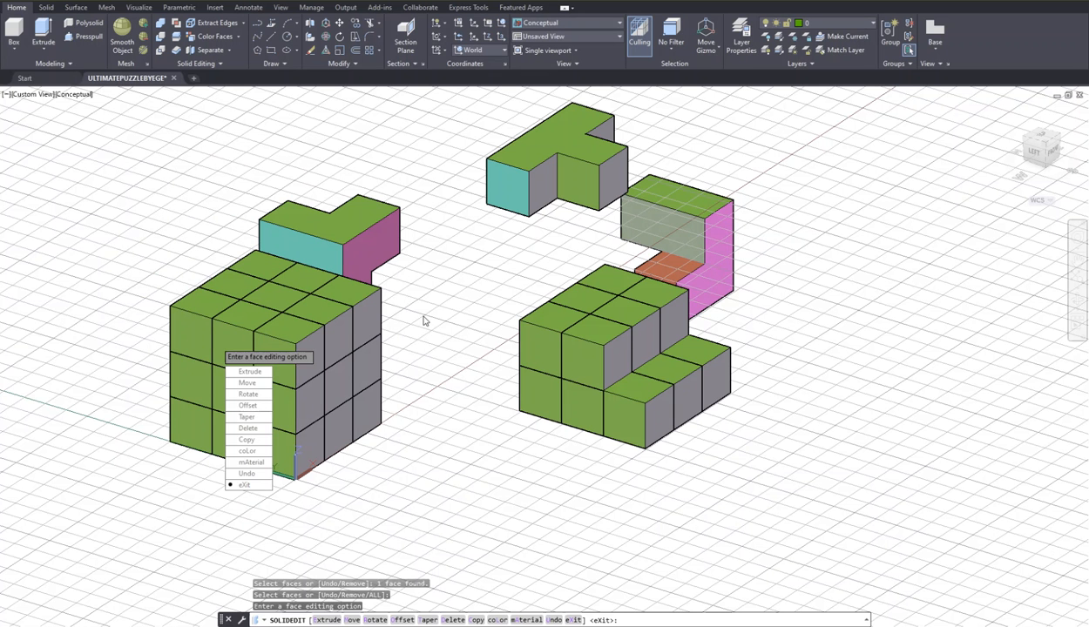
{"action": "key", "text": "Return"}
{"action": "key", "text": "Return"}
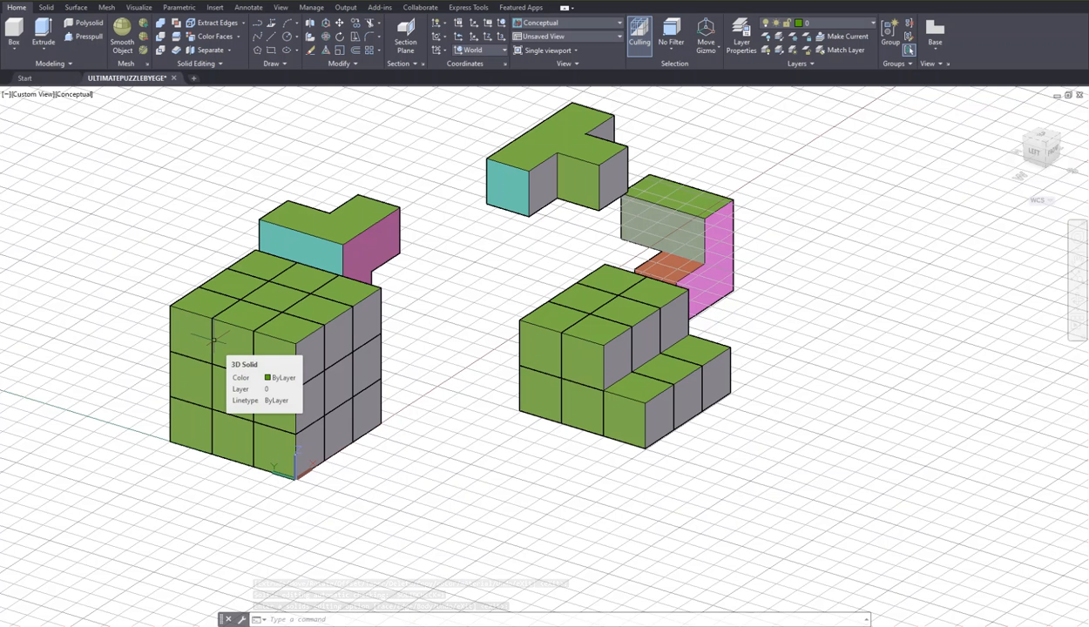
Step: Color the green square end face of the T-shaped piece's short stub gray (color 8) with Color Faces and save the drawing
{"action": "left_click", "coordinate": [191, 40]}
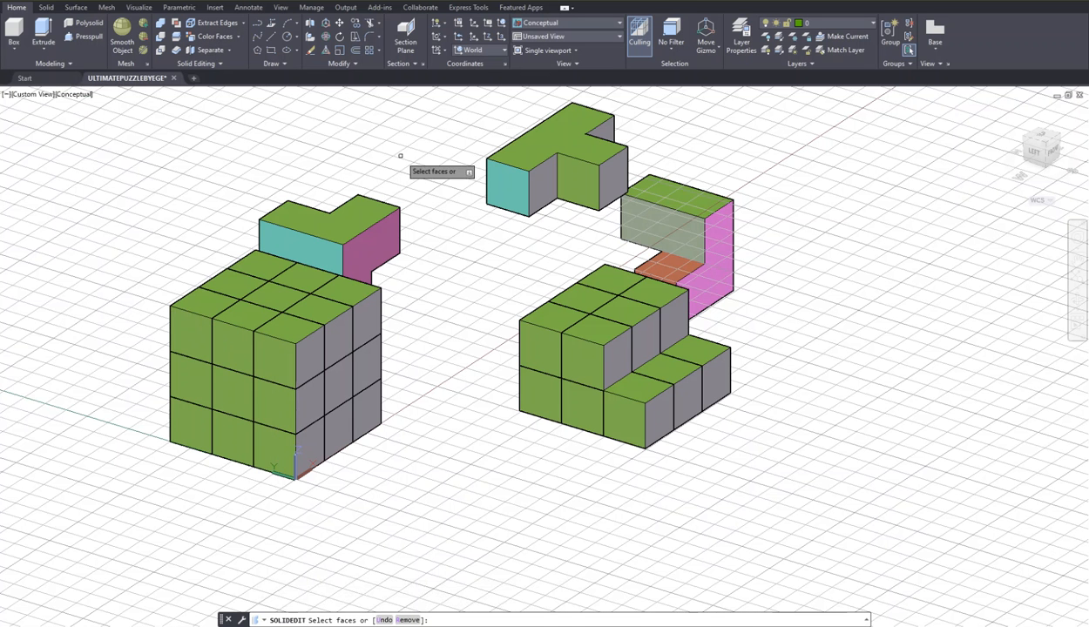
{"action": "left_click", "coordinate": [583, 181]}
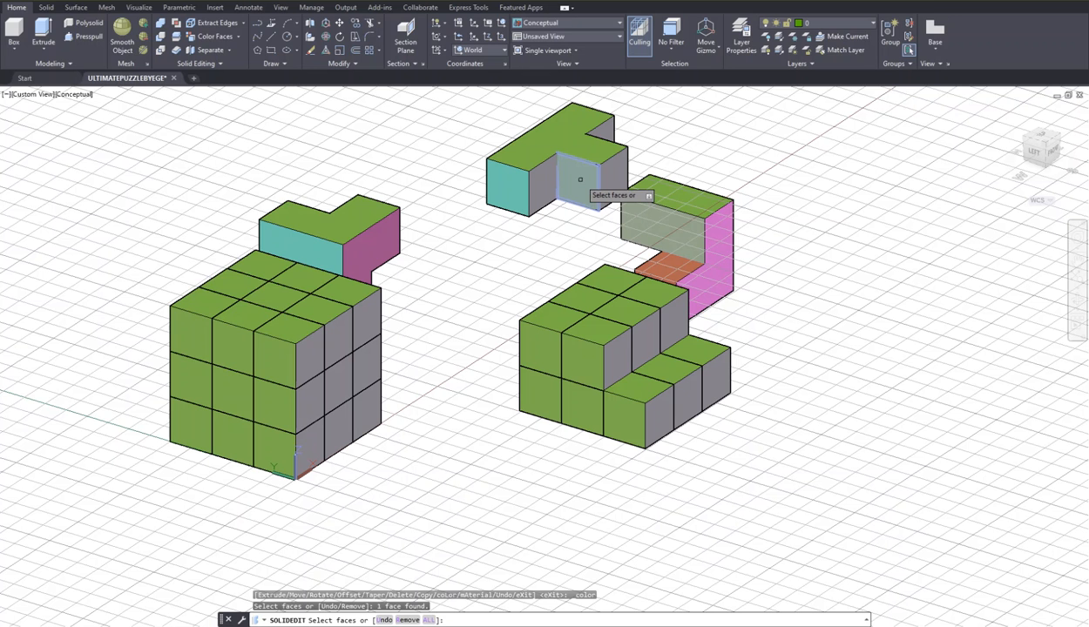
{"action": "key", "text": "Return"}
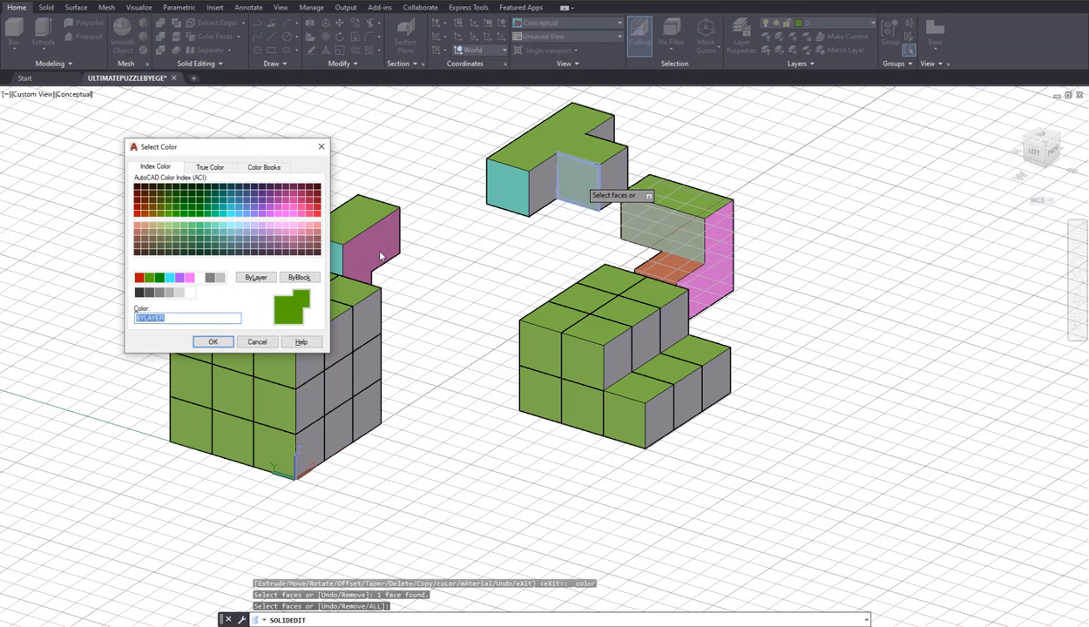
{"action": "left_click", "coordinate": [210, 277]}
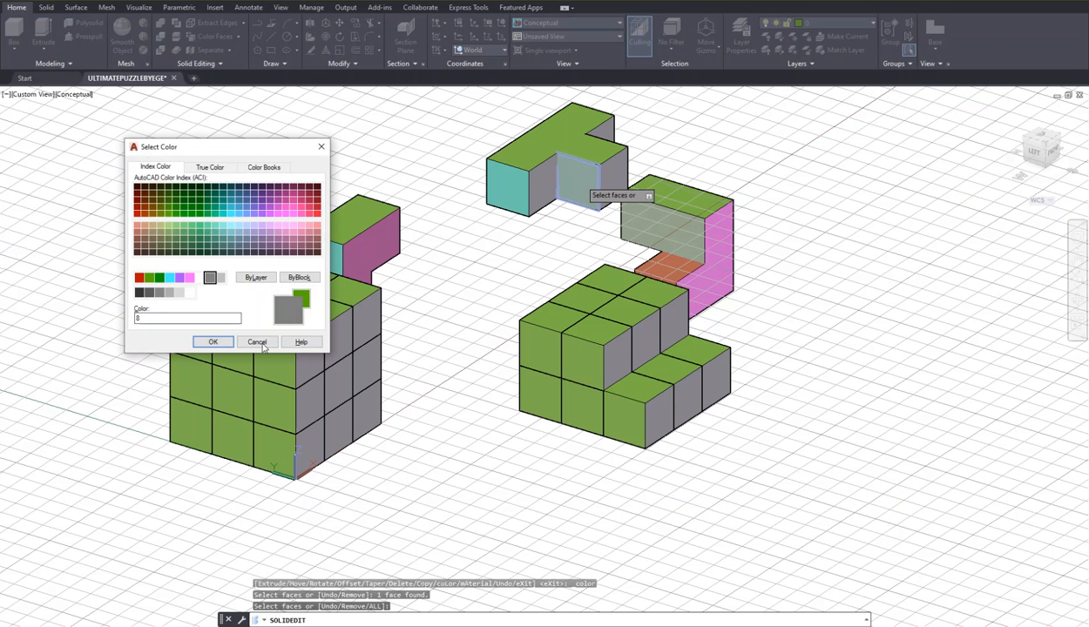
{"action": "left_click", "coordinate": [212, 343]}
{"action": "key", "text": "Return"}
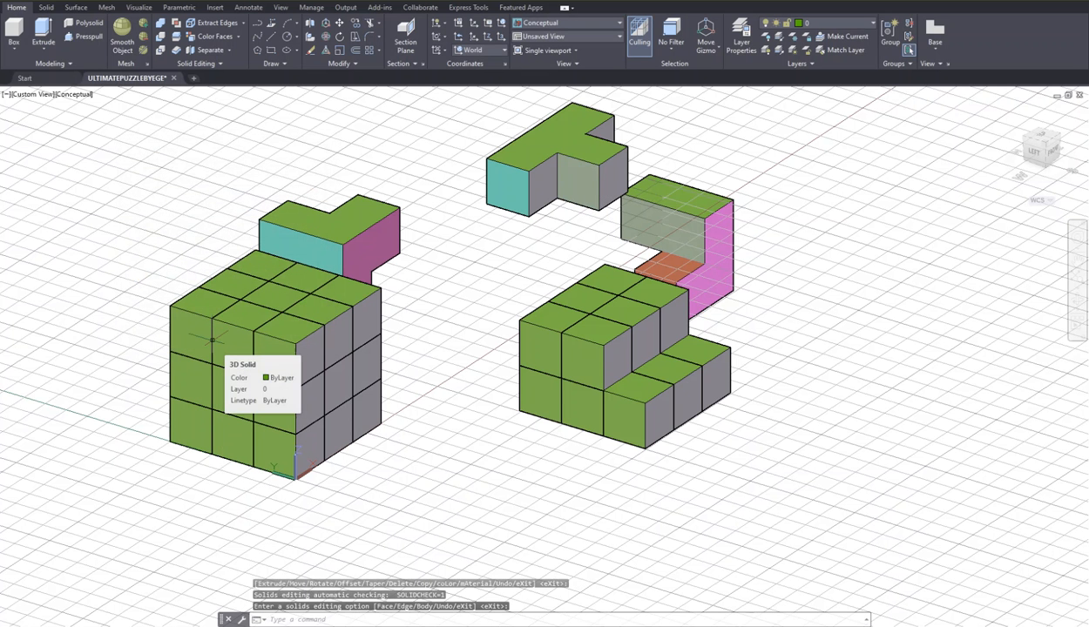
{"action": "key", "text": "Return"}
{"action": "key", "text": "Return"}
{"action": "key", "text": "ctrl+s"}
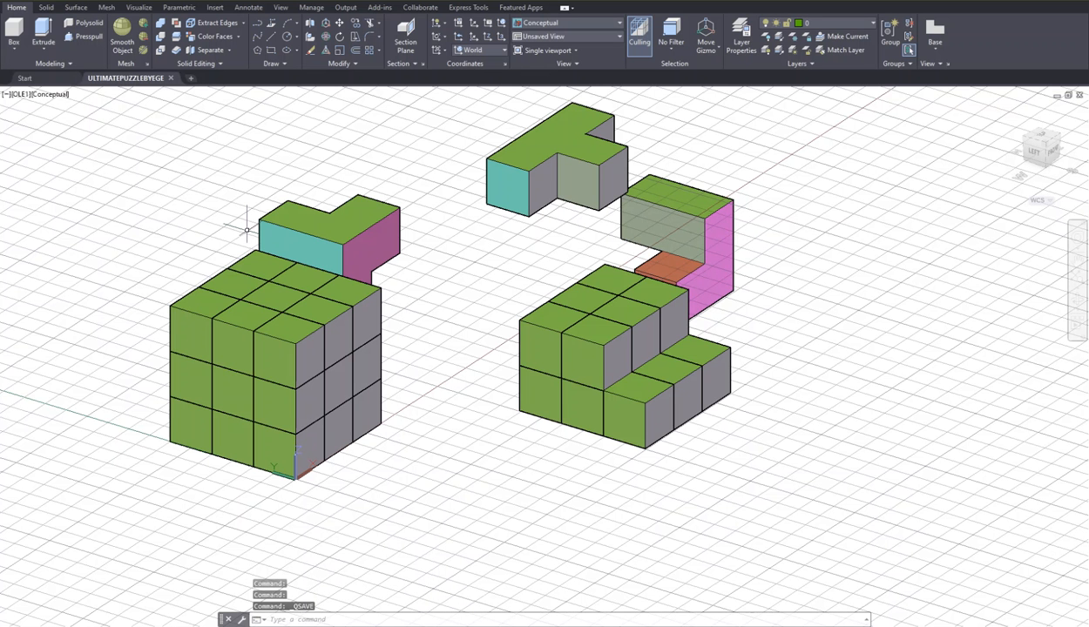
Step: Examine the four boxes at the stepped copy's upper front corner, including the one beneath, as a candidate puzzle piece on their own
{"action": "left_click", "coordinate": [1076, 297]}
{"action": "left_click_drag", "start_coordinate": [904, 292], "coordinate": [859, 298]}
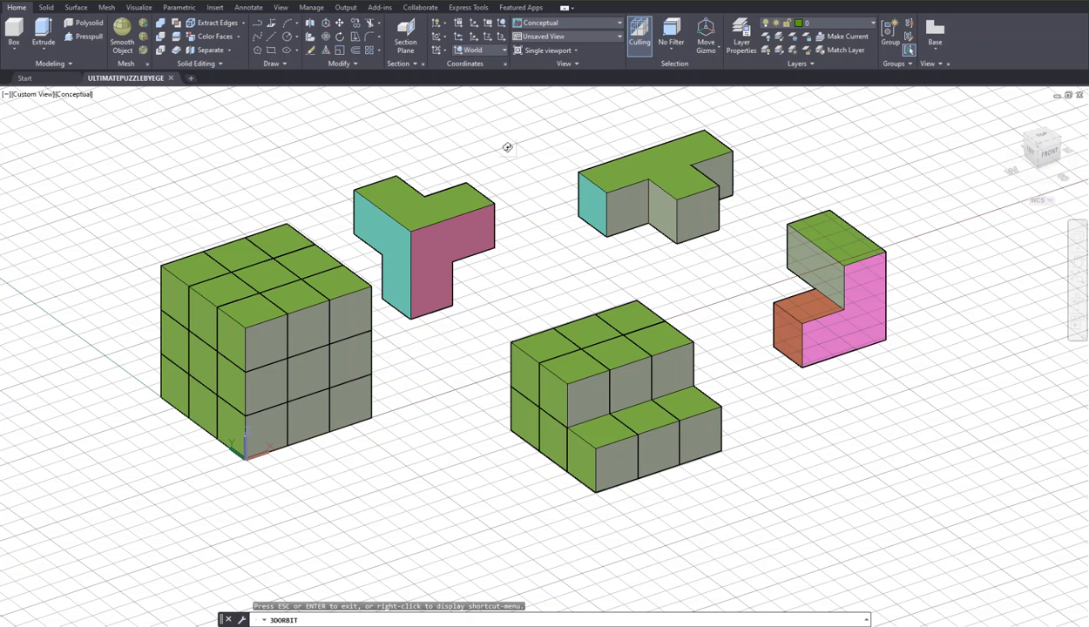
{"action": "key", "text": "Escape"}
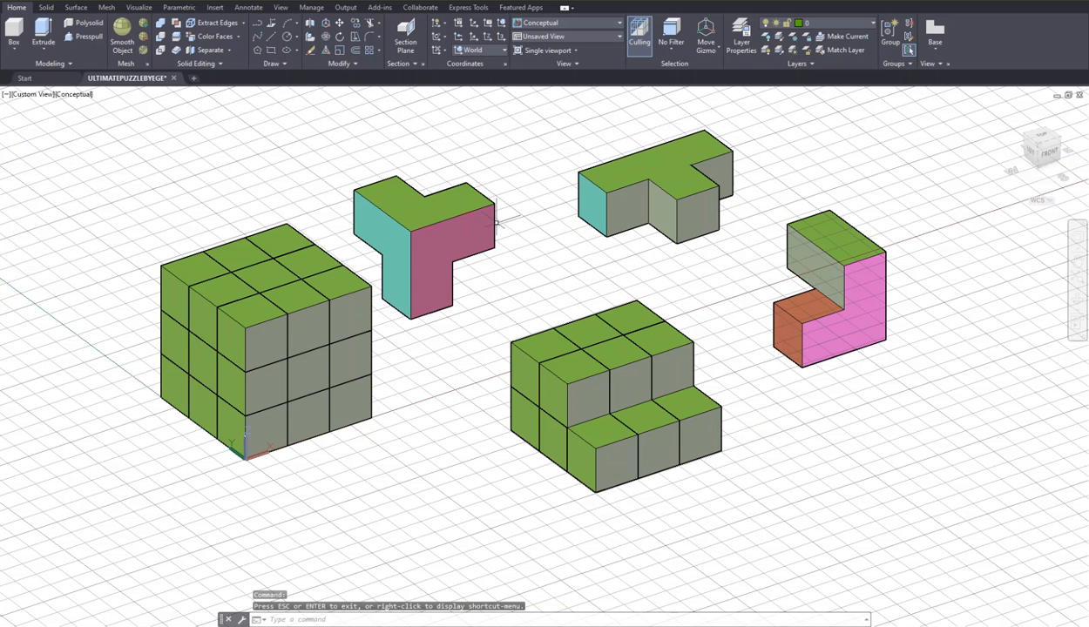
{"action": "left_click", "coordinate": [620, 359]}
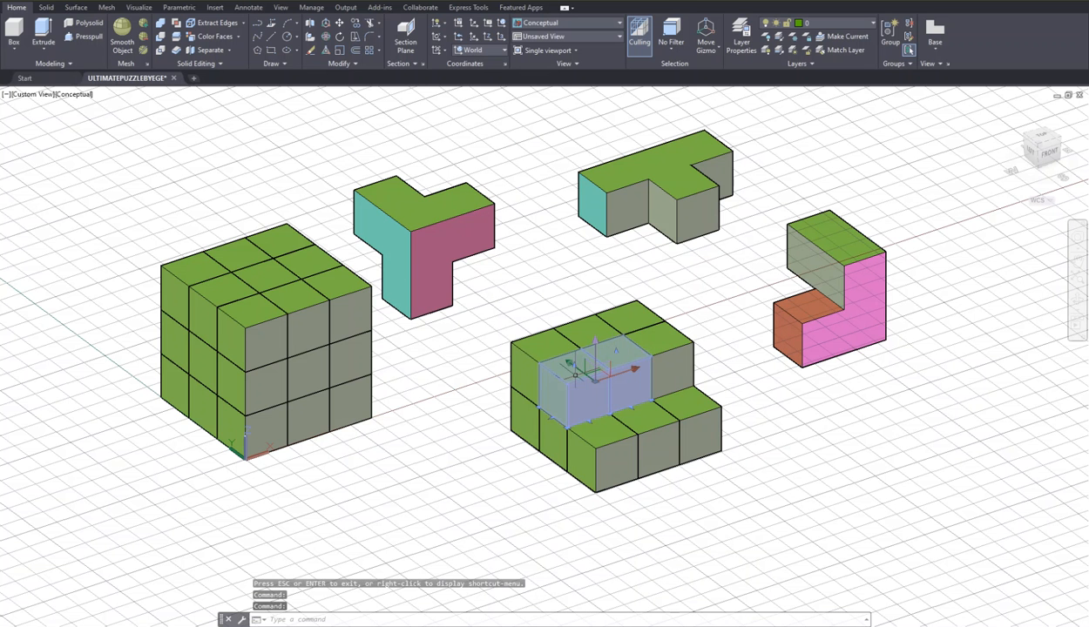
{"action": "left_click", "coordinate": [527, 346]}
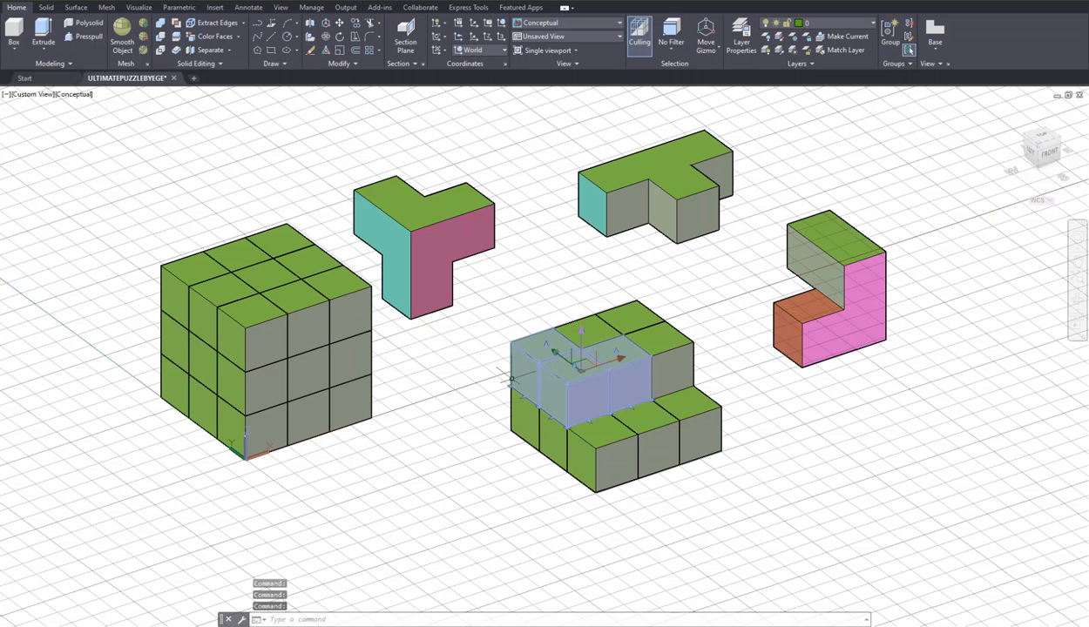
{"action": "left_click", "coordinate": [526, 416]}
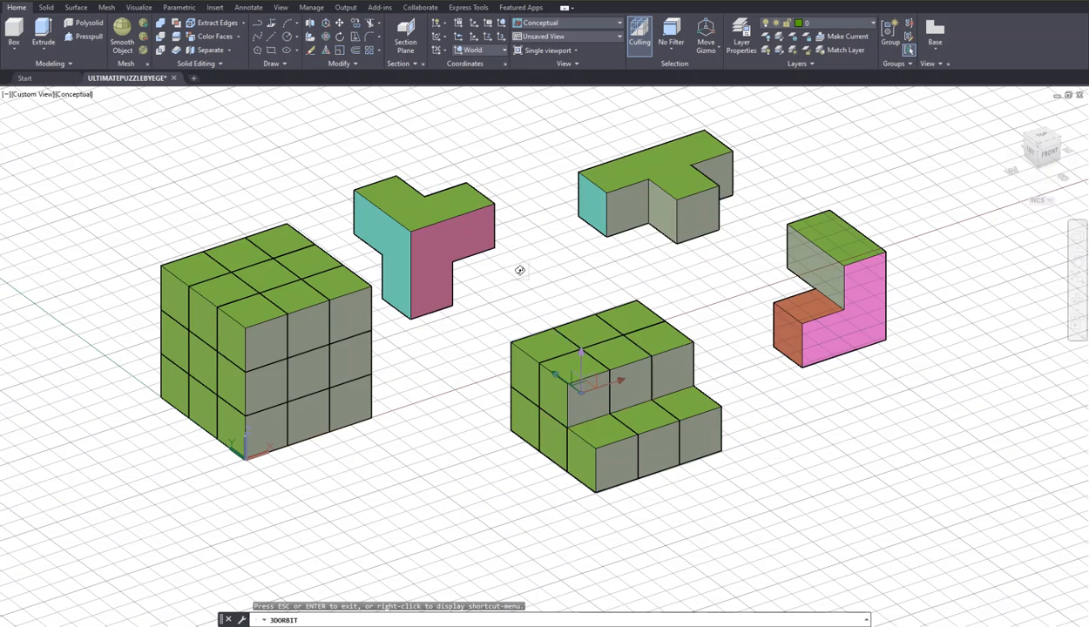
{"action": "middle_click_drag", "start_coordinate": [519, 269], "coordinate": [520, 270], "text": "shift"}
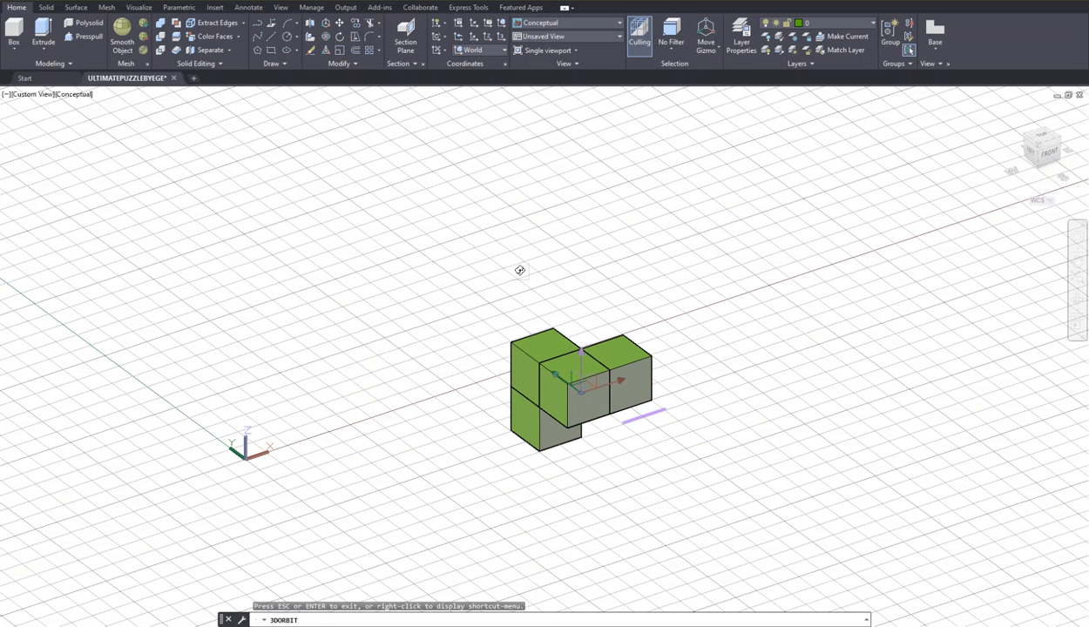
{"action": "middle_click_drag", "start_coordinate": [520, 270], "coordinate": [518, 268], "text": "shift"}
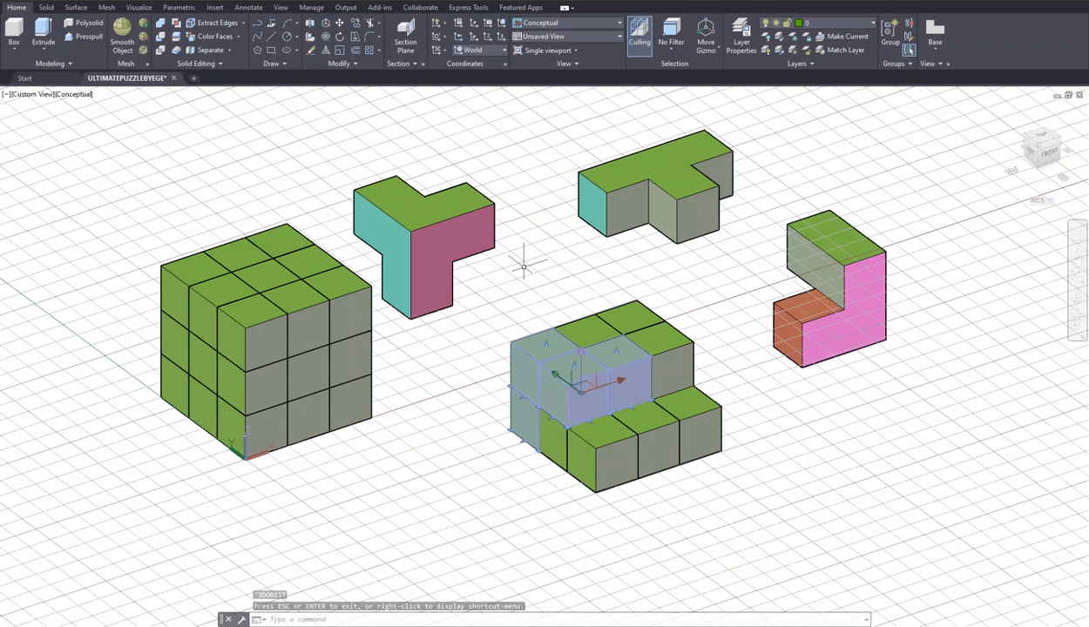
{"action": "key", "text": "Escape"}
{"action": "key", "text": "Escape"}
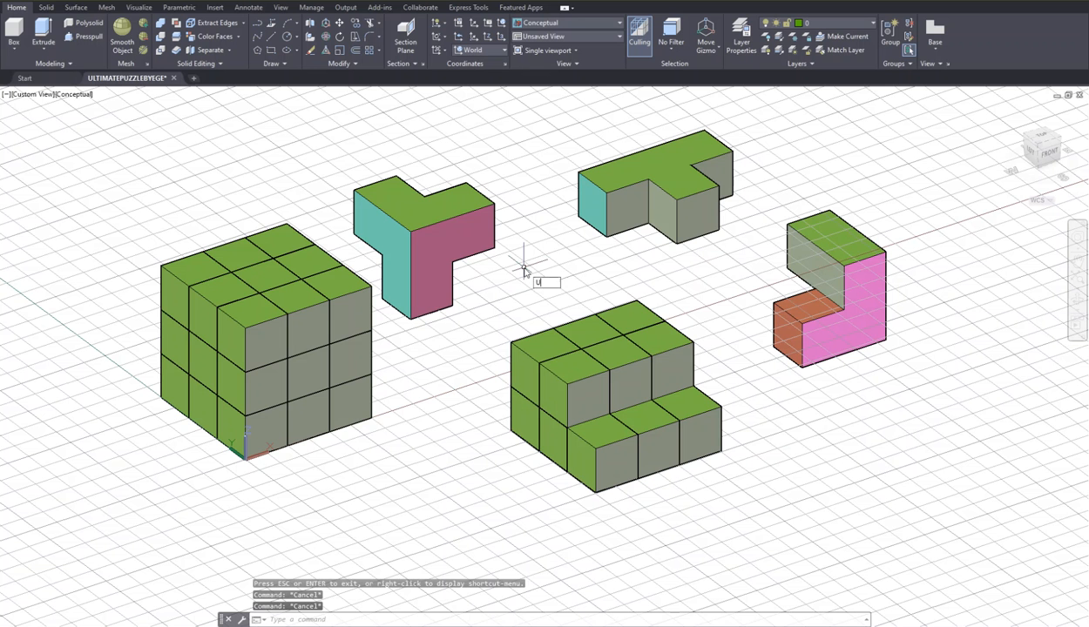
Step: Union the three boxes around the stepped copy's upper front corner with the box beneath the rear one into one solid
{"action": "type", "text": "IO"}
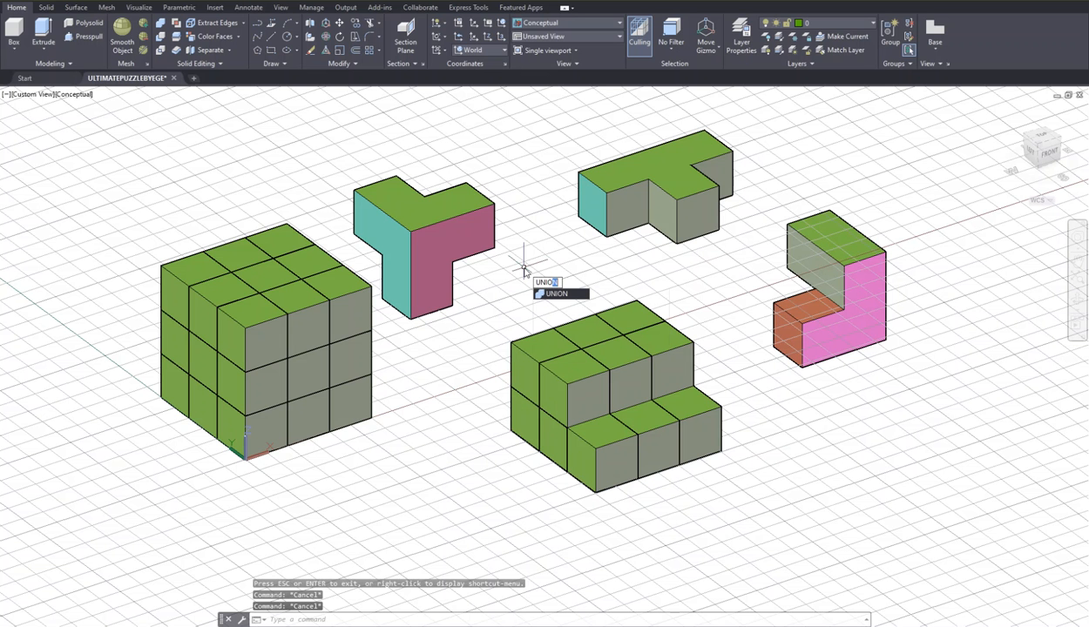
{"action": "key", "text": "Return"}
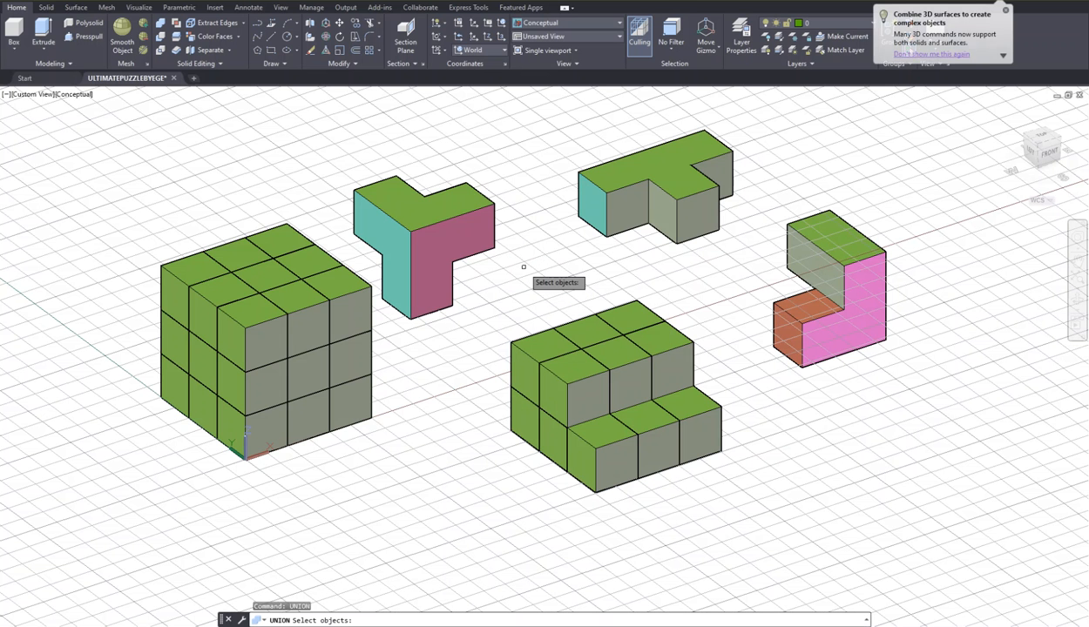
{"action": "left_click", "coordinate": [604, 352]}
{"action": "left_click", "coordinate": [566, 353]}
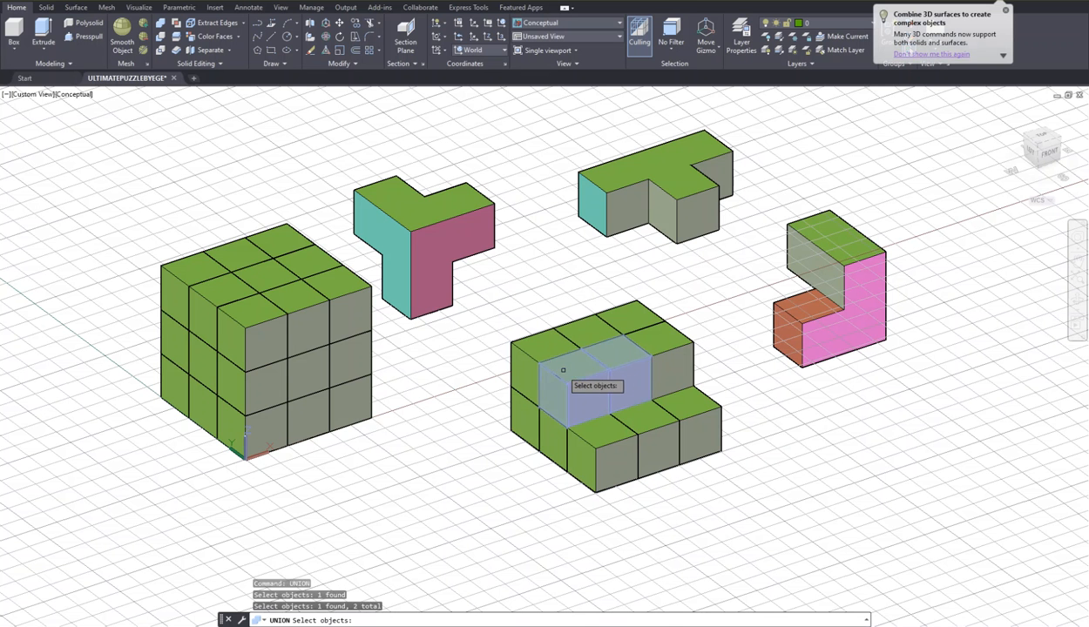
{"action": "left_click", "coordinate": [532, 351]}
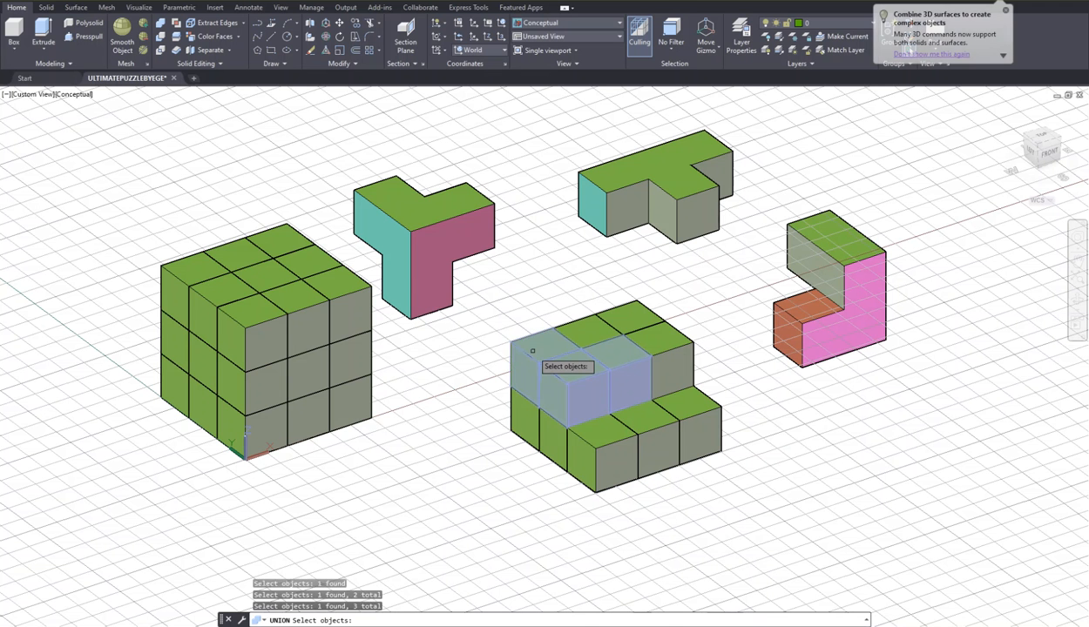
{"action": "left_click", "coordinate": [516, 415]}
{"action": "key", "text": "Return"}
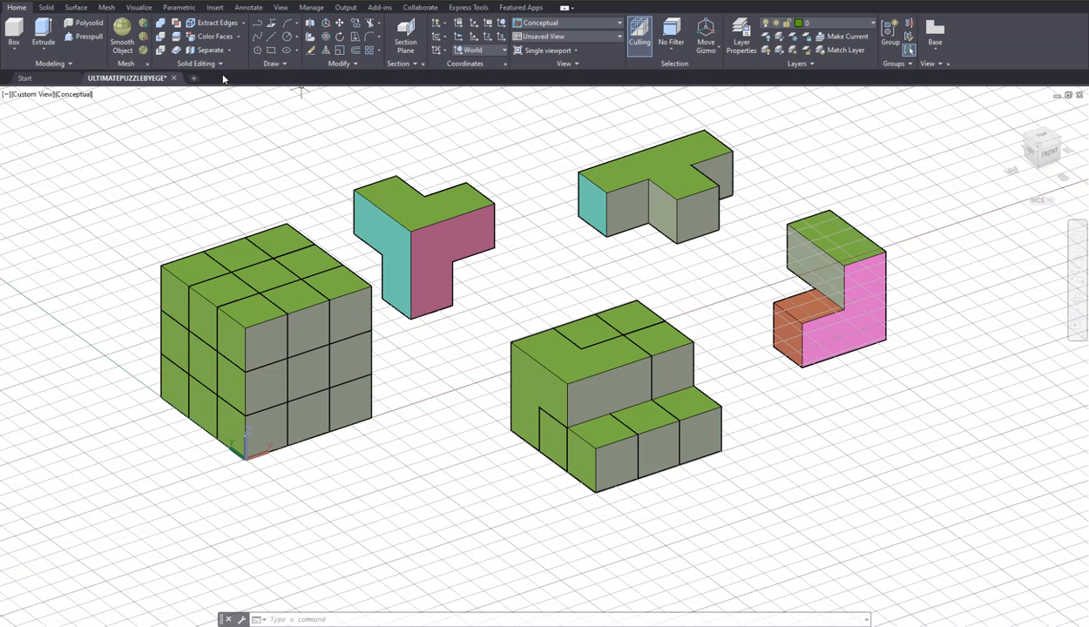
Step: Move the merged four-box corner piece out of the stepped copy to the open space beside the original cube
{"action": "left_click", "coordinate": [339, 25]}
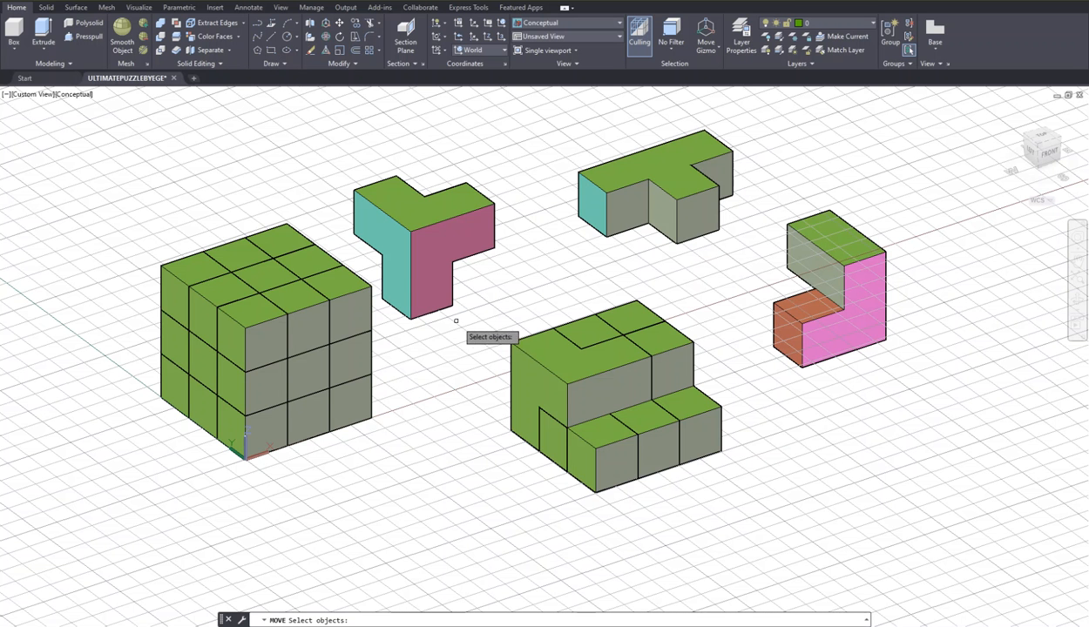
{"action": "left_click", "coordinate": [521, 369]}
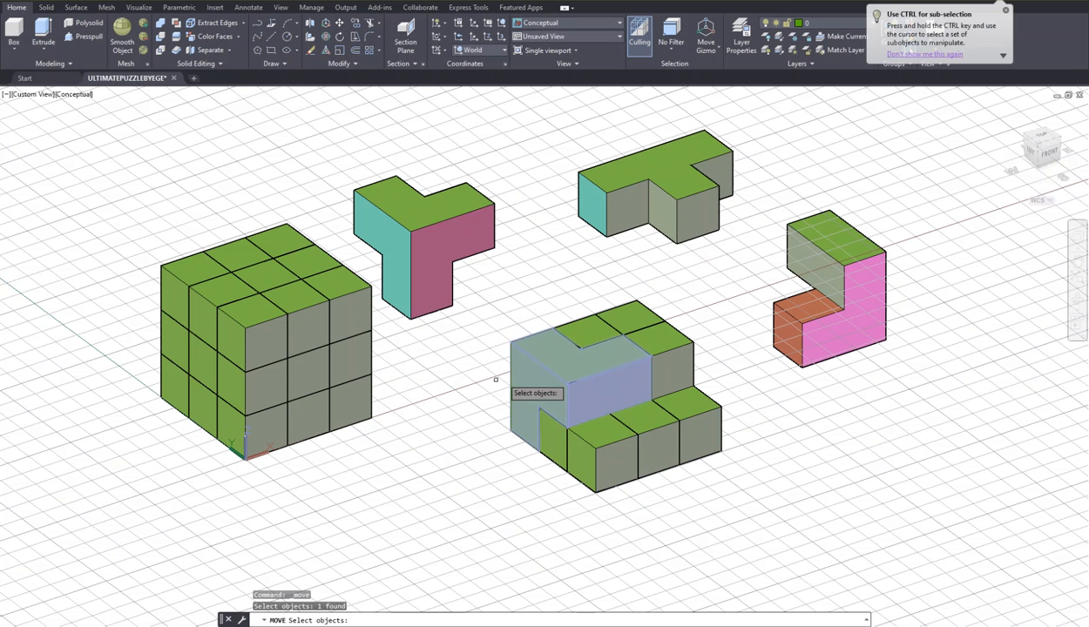
{"action": "key", "text": "Return"}
{"action": "left_click", "coordinate": [539, 352]}
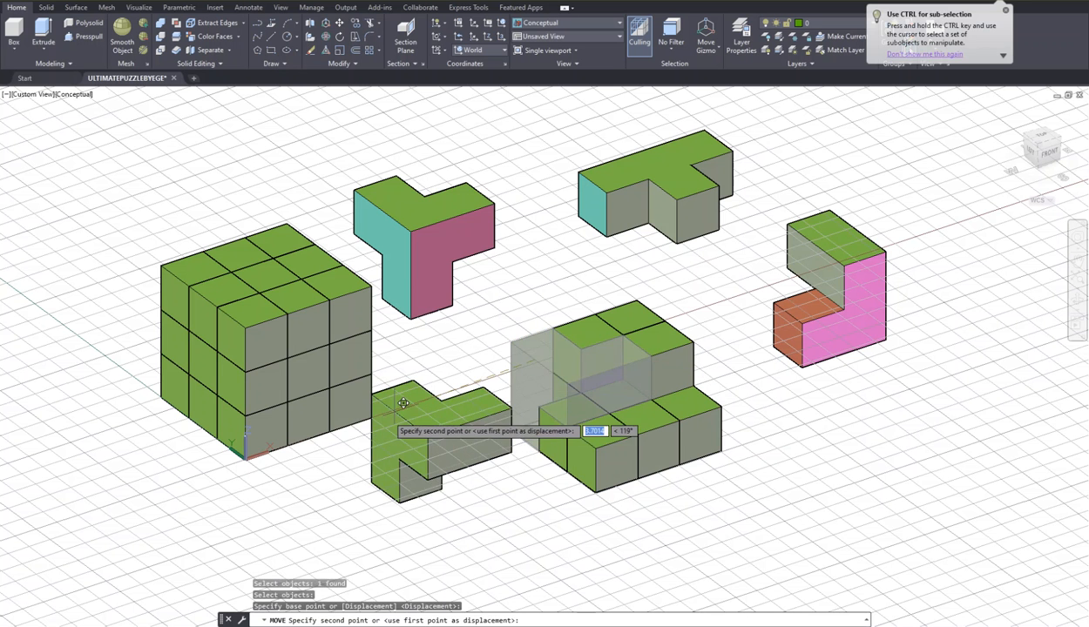
{"action": "left_click", "coordinate": [393, 420]}
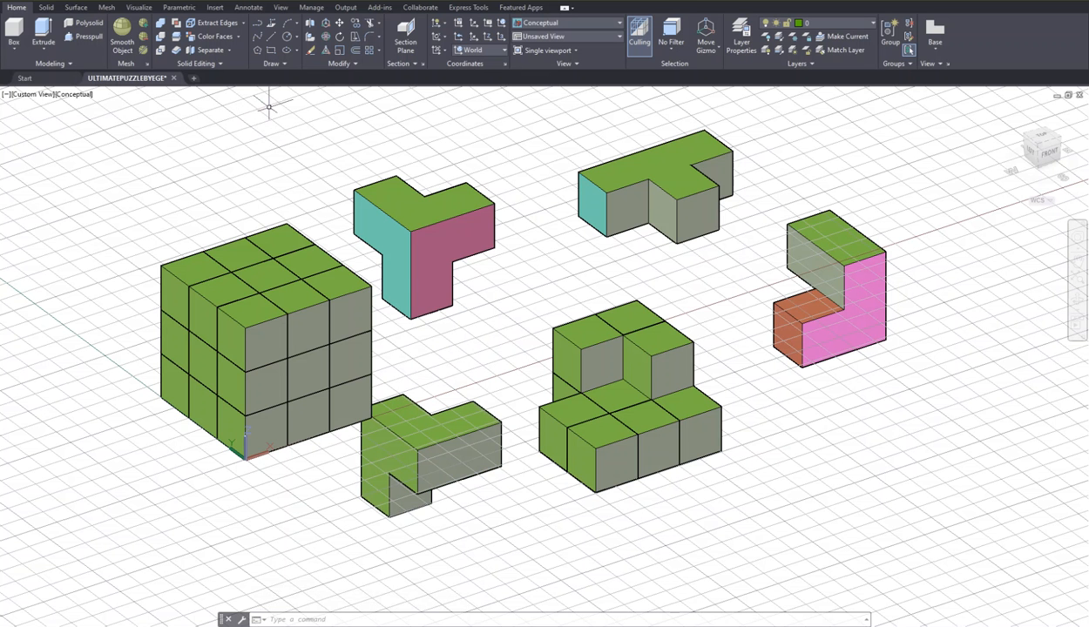
Step: Color the green L-shaped side face of the newly moved four-box piece cyan with Color Faces
{"action": "left_click", "coordinate": [198, 39]}
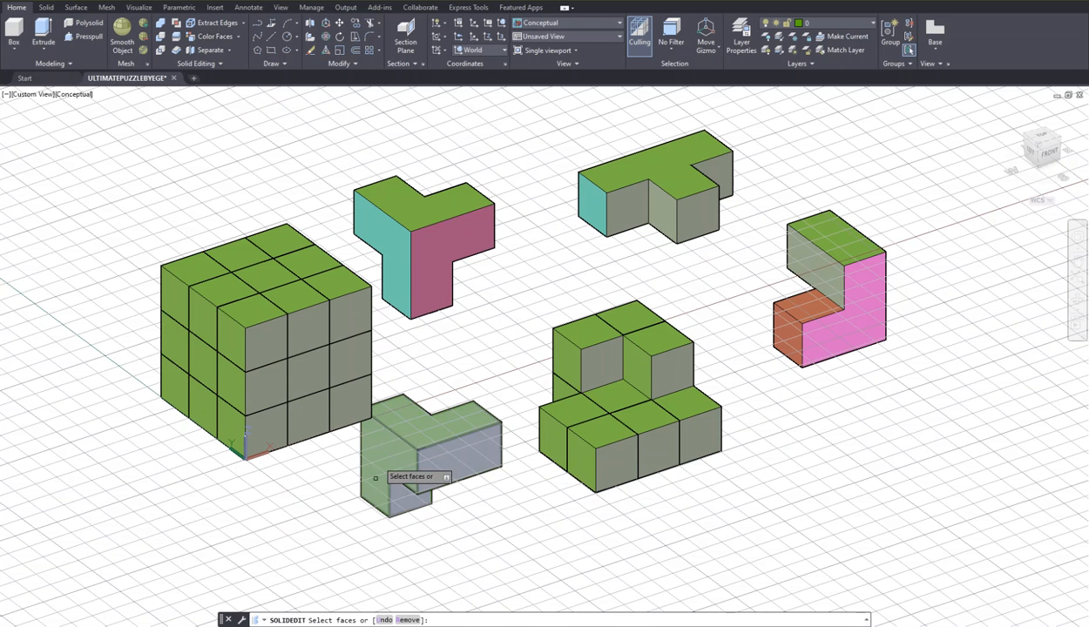
{"action": "left_click", "coordinate": [376, 444]}
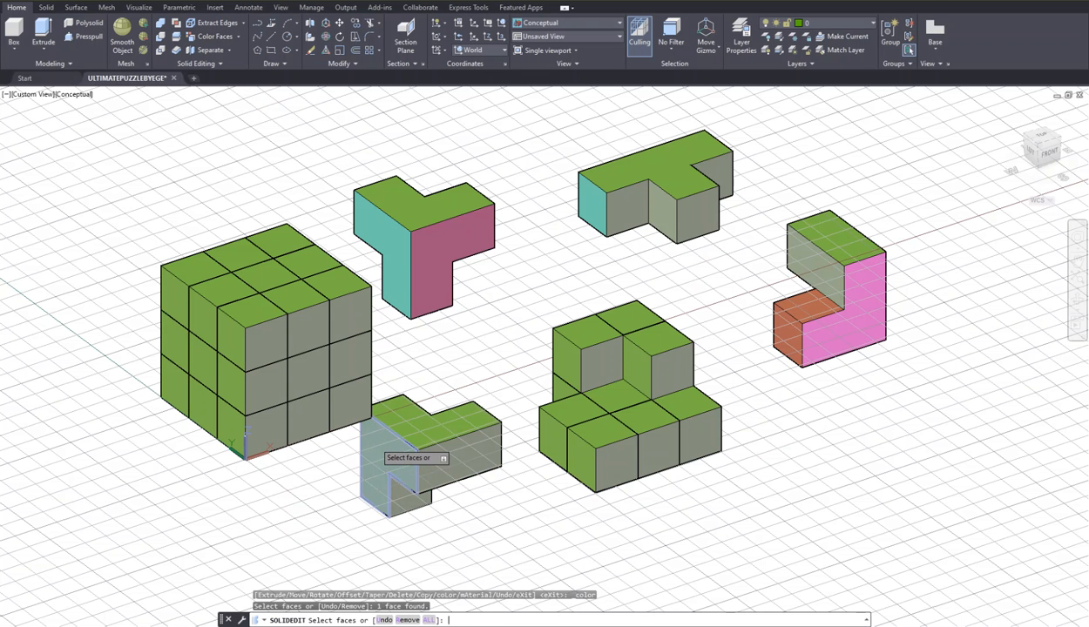
{"action": "key", "text": "Return"}
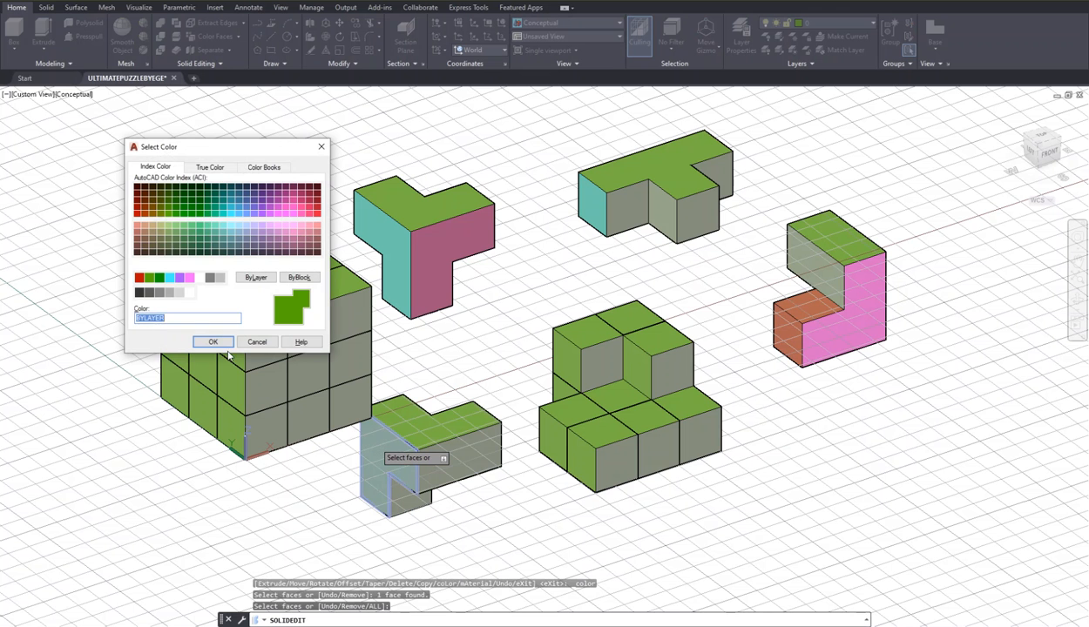
{"action": "left_click", "coordinate": [169, 277]}
{"action": "left_click", "coordinate": [211, 343]}
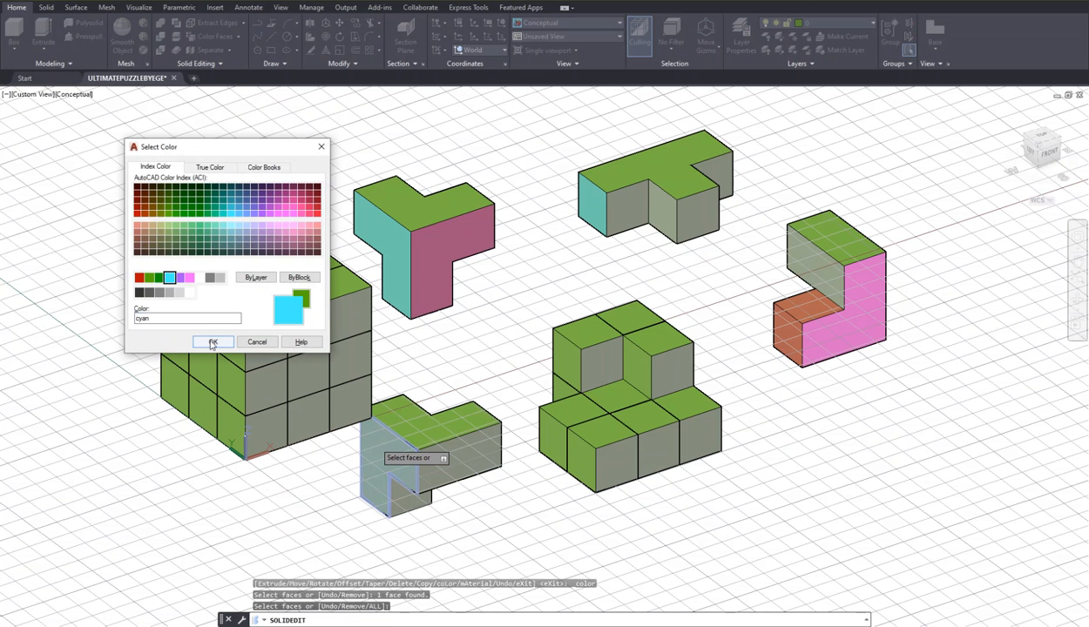
{"action": "left_click", "coordinate": [211, 342]}
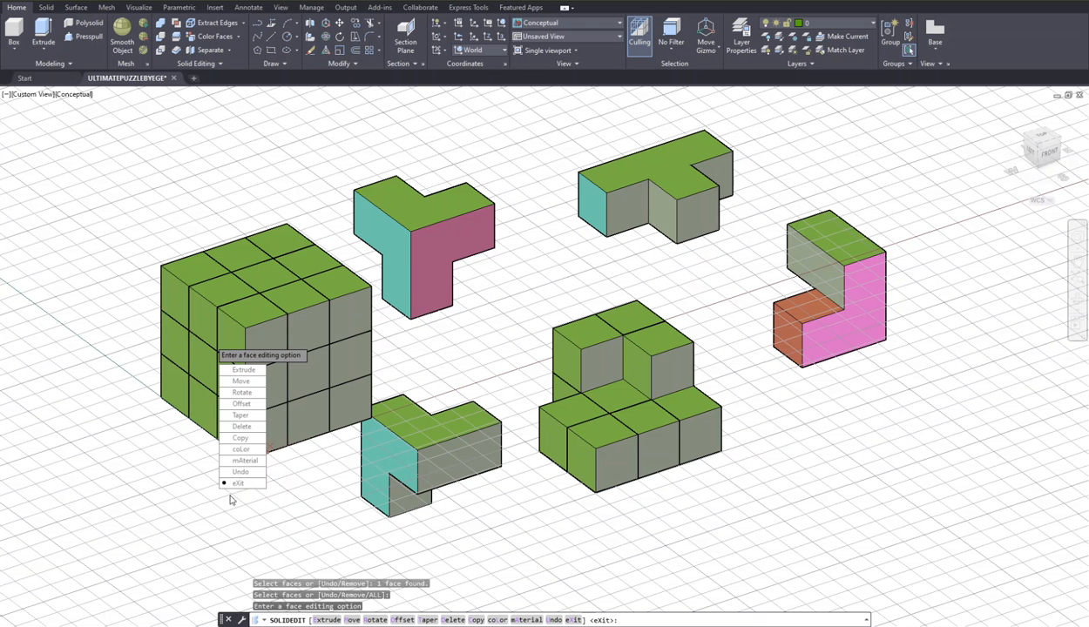
{"action": "key", "text": "Return"}
{"action": "key", "text": "Return"}
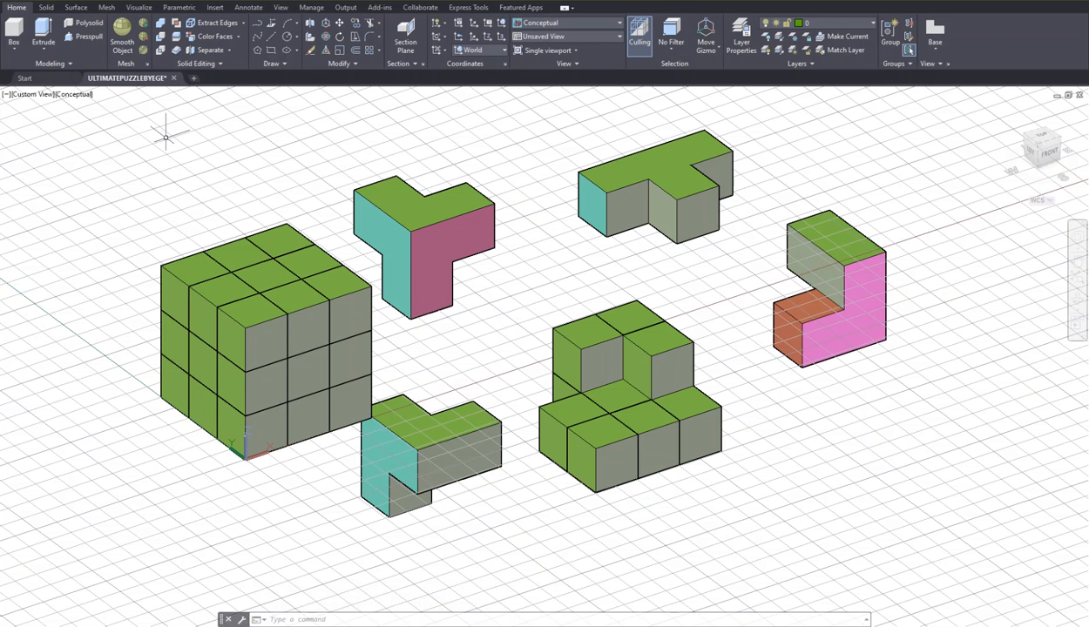
{"action": "left_click", "coordinate": [209, 36]}
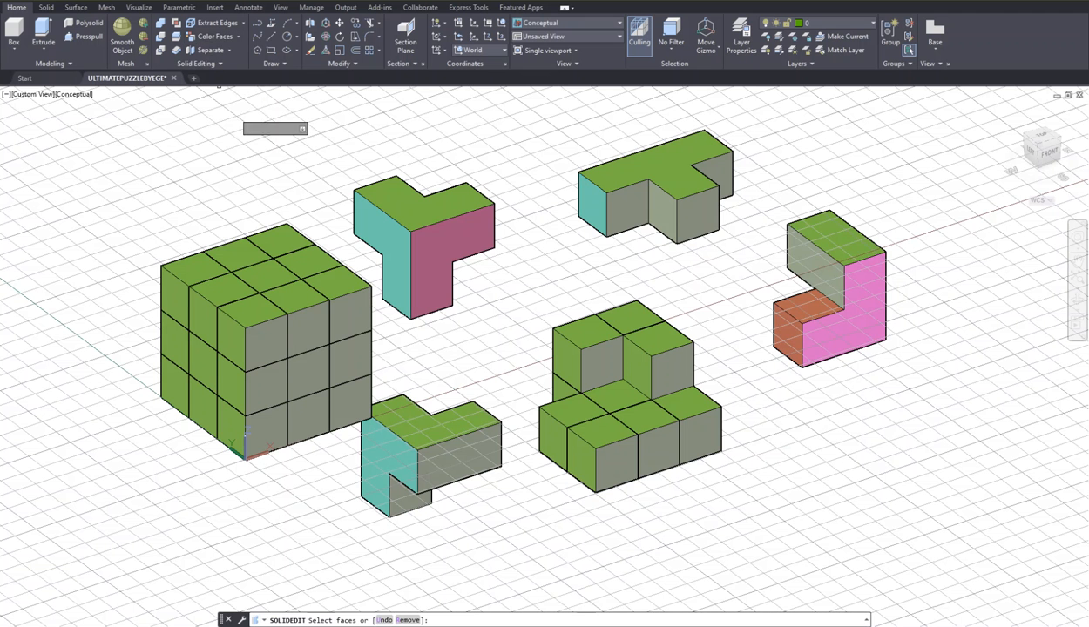
{"action": "left_click", "coordinate": [401, 419]}
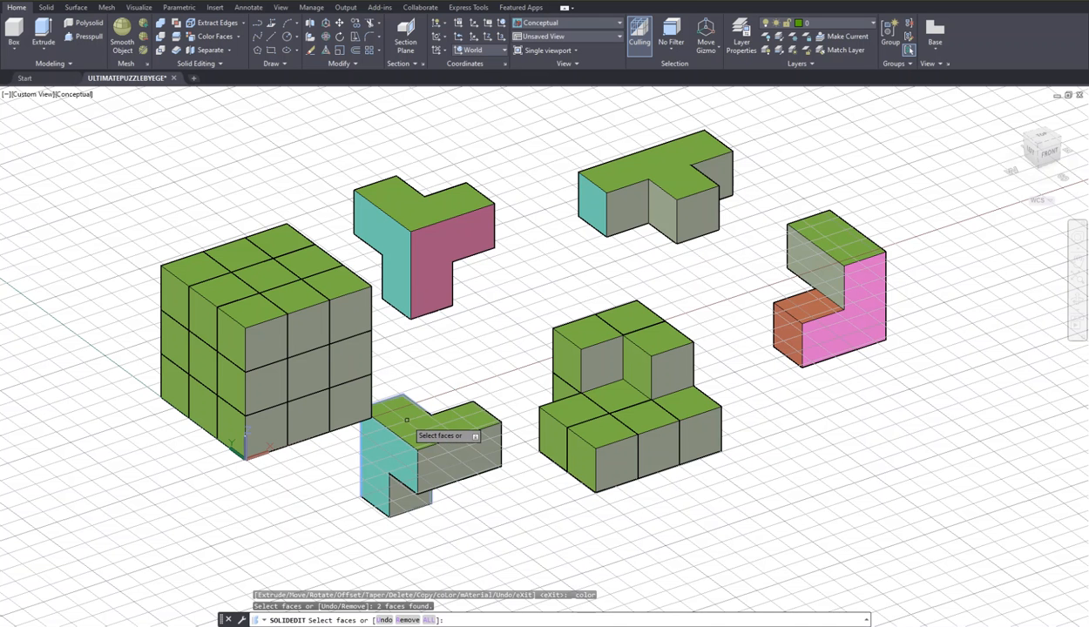
{"action": "key", "text": "Escape"}
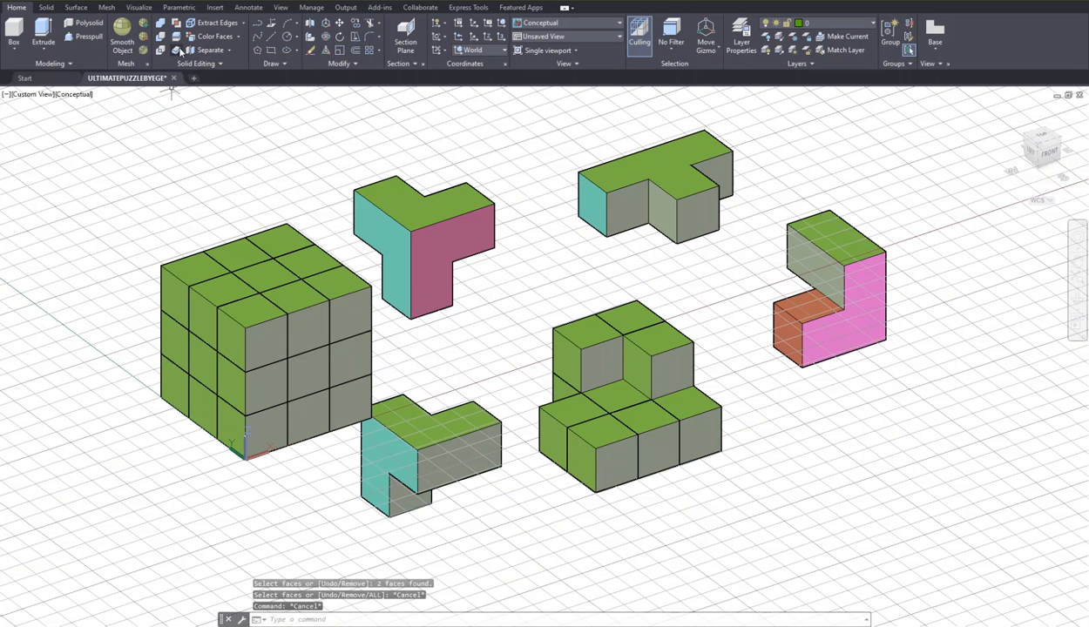
Step: Apply the ByLayer color to the top face of the four-box piece beside the original cube with Color Faces
{"action": "left_click", "coordinate": [209, 37]}
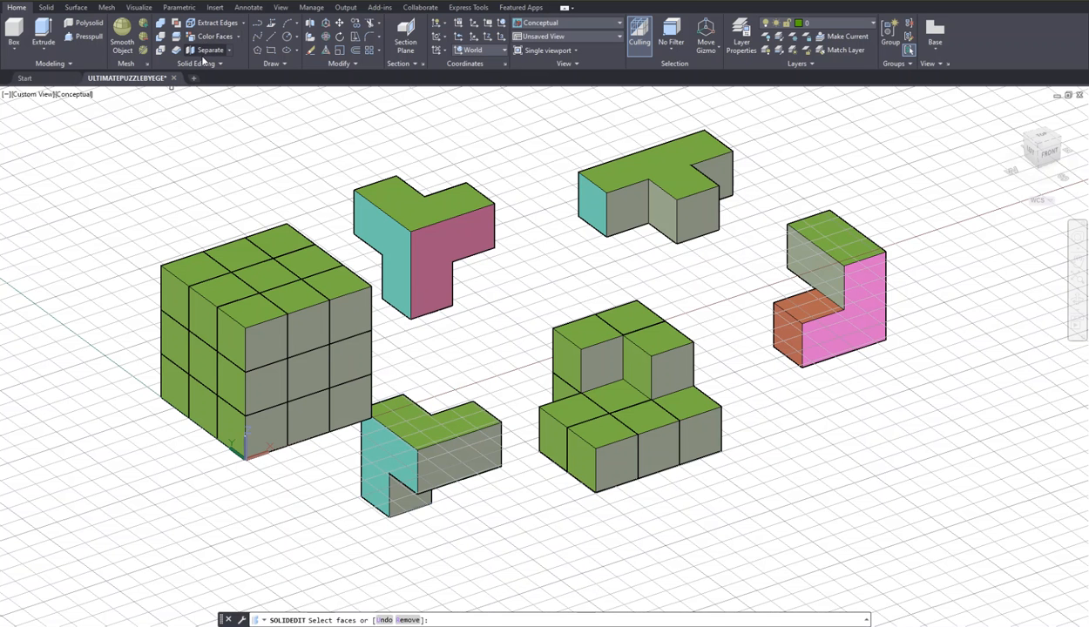
{"action": "left_click", "coordinate": [403, 425]}
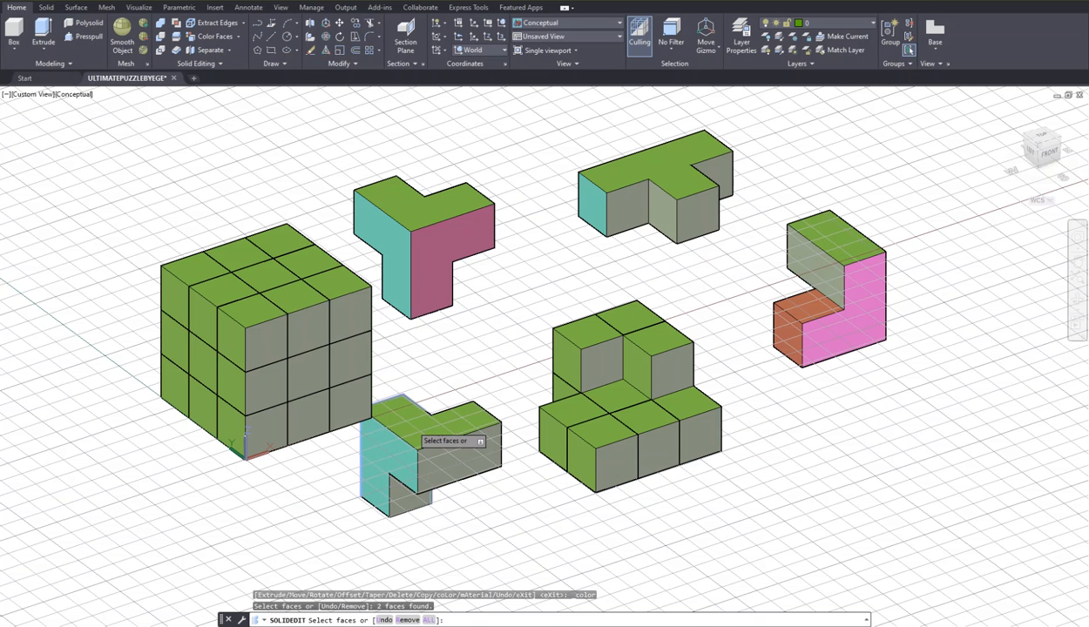
{"action": "key", "text": "Return"}
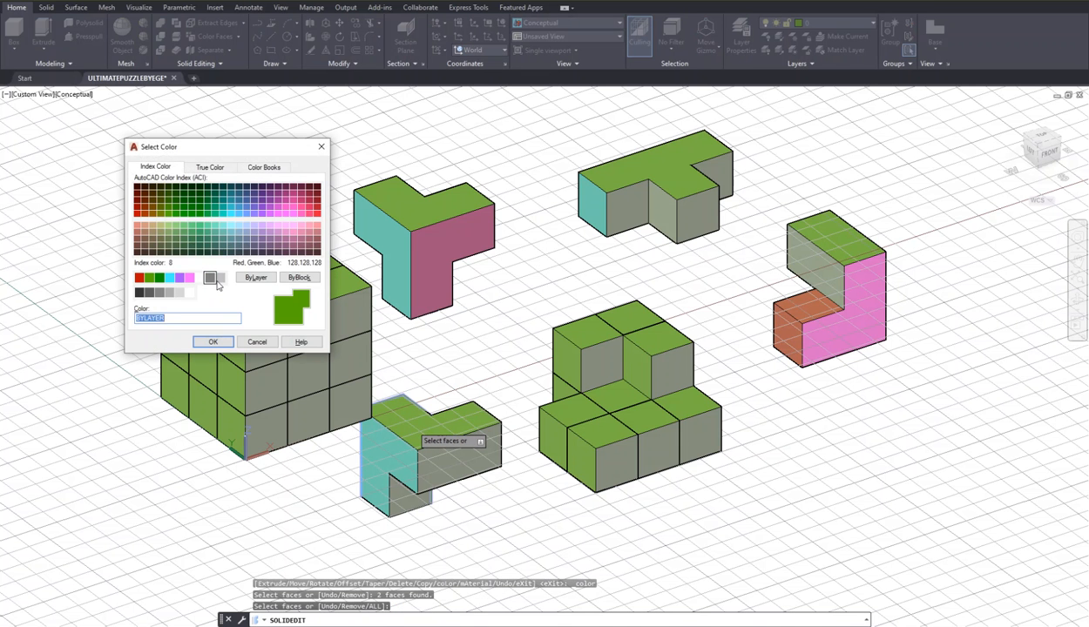
{"action": "left_click", "coordinate": [213, 341]}
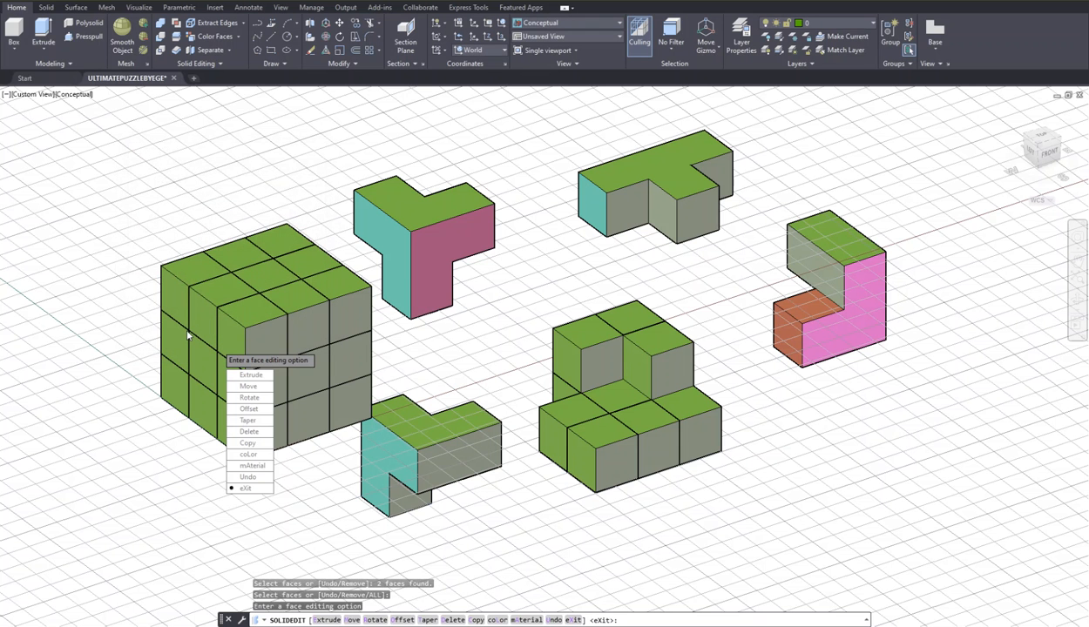
{"action": "key", "text": "Return"}
{"action": "key", "text": "Return"}
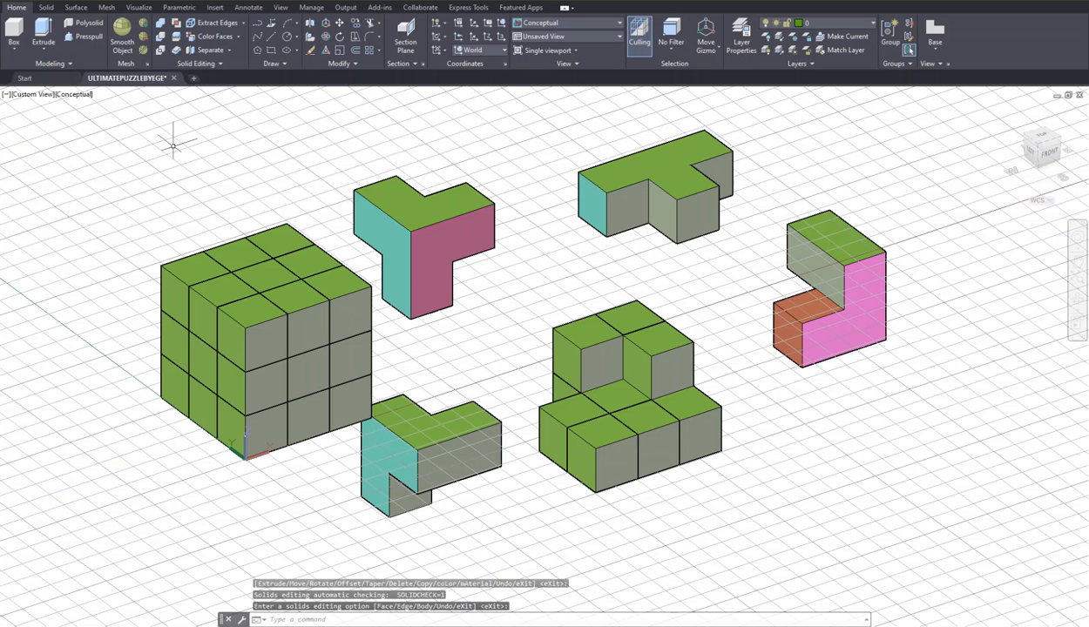
{"action": "key", "text": "Escape"}
{"action": "key", "text": "Escape"}
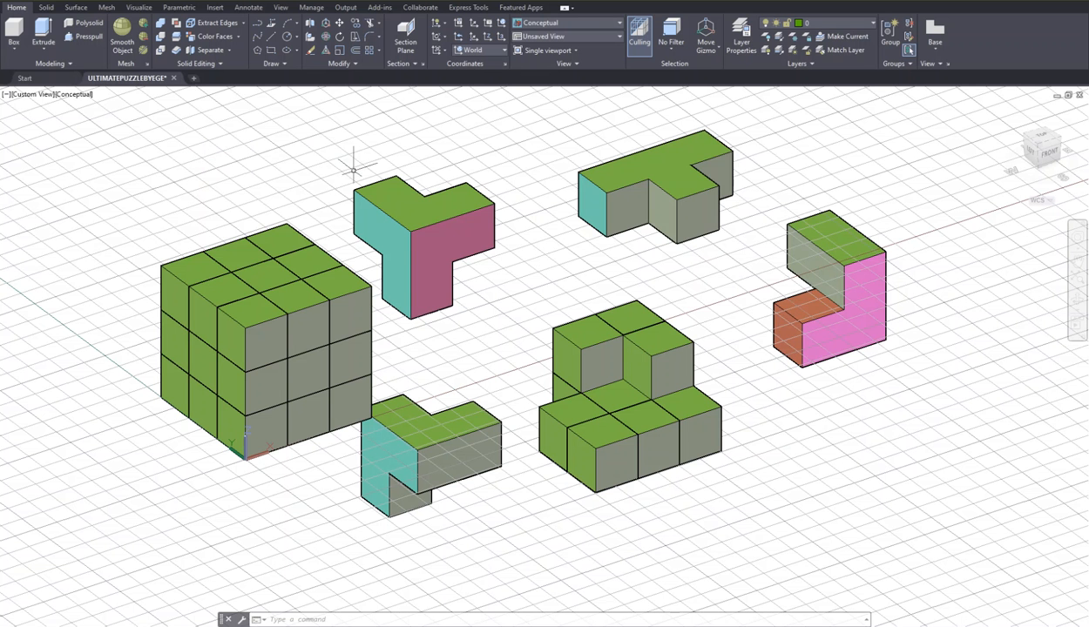
Step: Color the gray two-box-tall rear face of the four-box piece beside the original cube green with Color Faces
{"action": "left_click", "coordinate": [1078, 301]}
{"action": "left_click_drag", "start_coordinate": [663, 268], "coordinate": [1004, 255]}
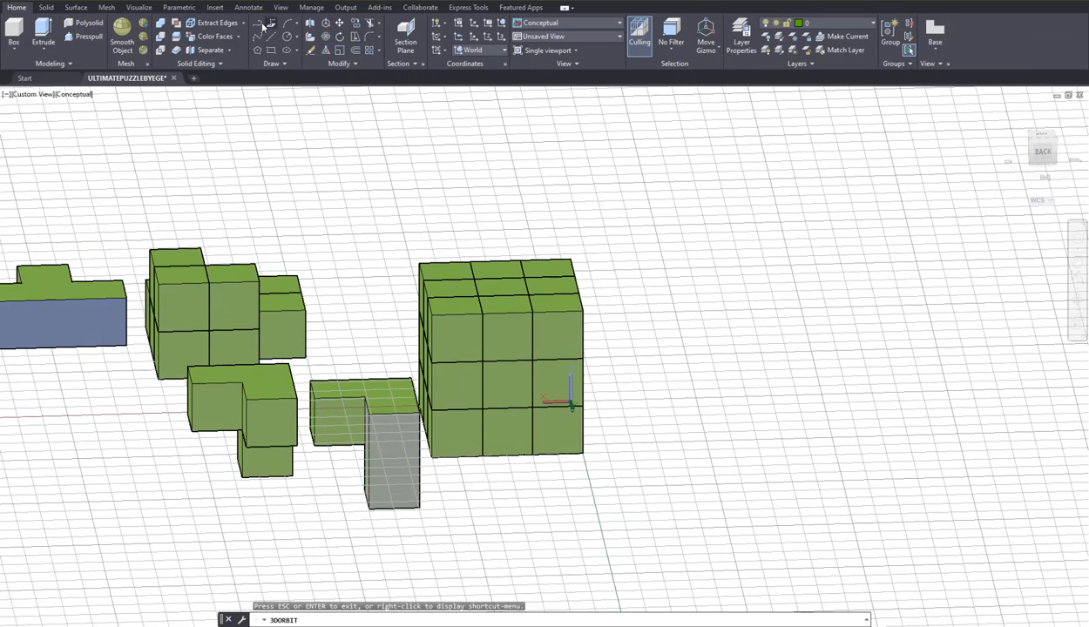
{"action": "left_click", "coordinate": [209, 36]}
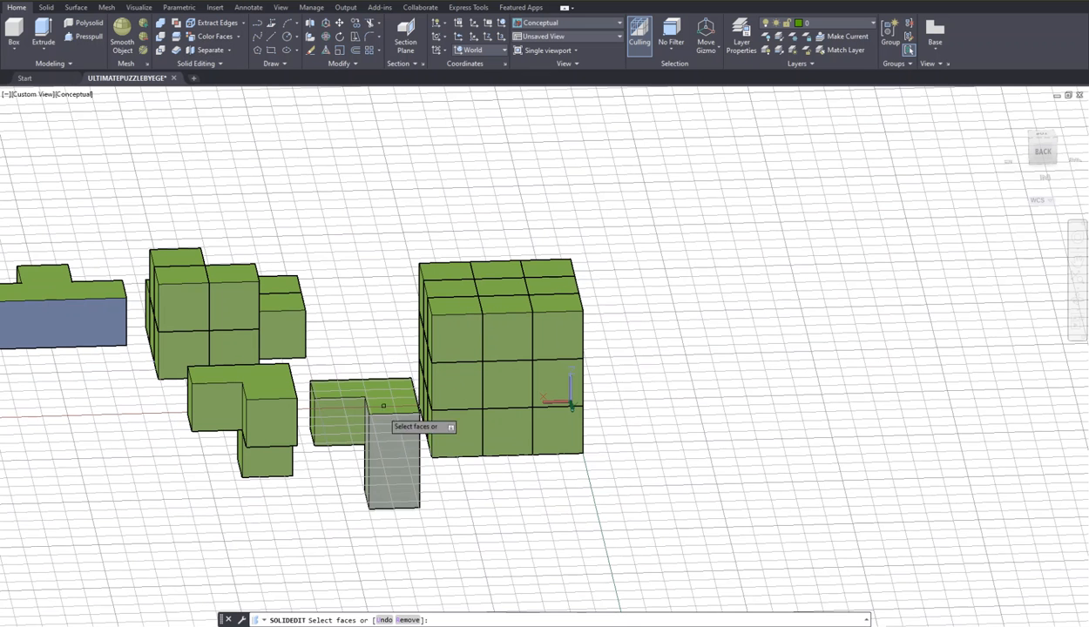
{"action": "left_click", "coordinate": [388, 450]}
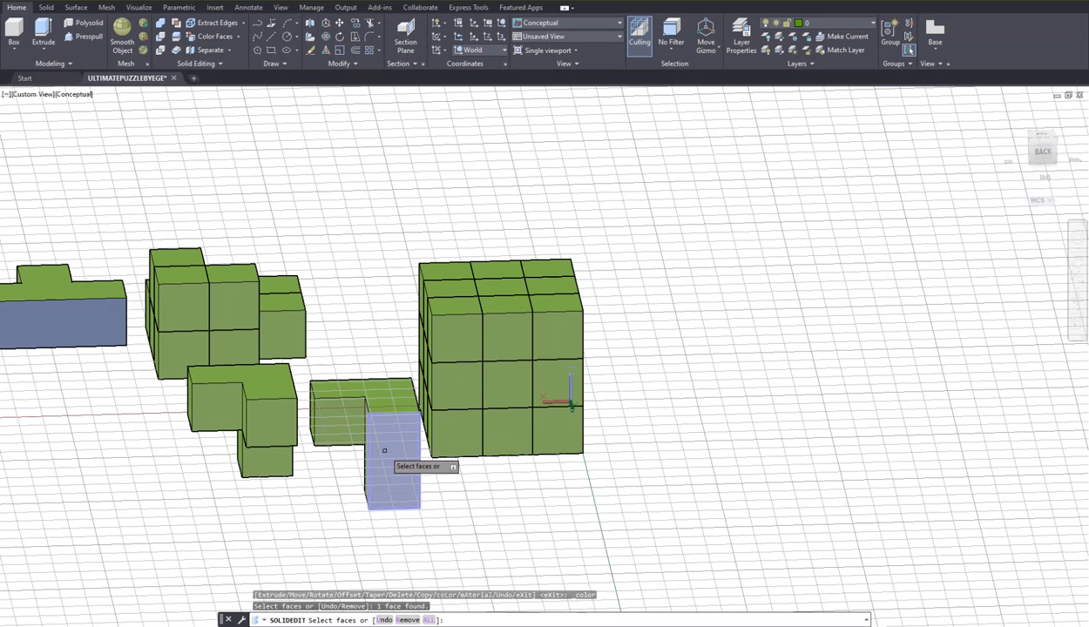
{"action": "key", "text": "Return"}
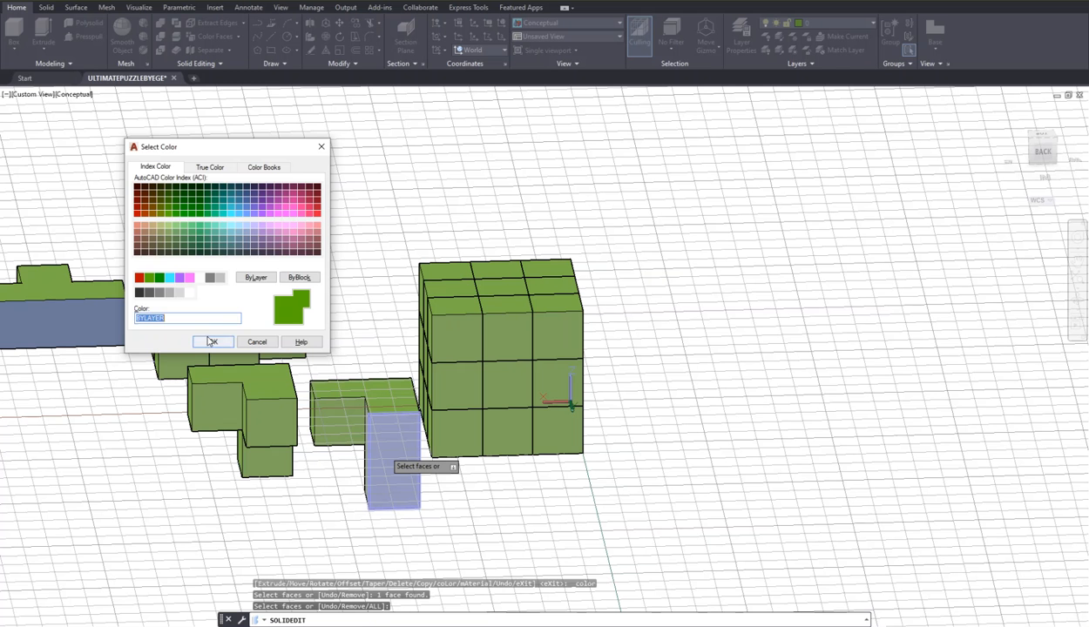
{"action": "left_click", "coordinate": [157, 279]}
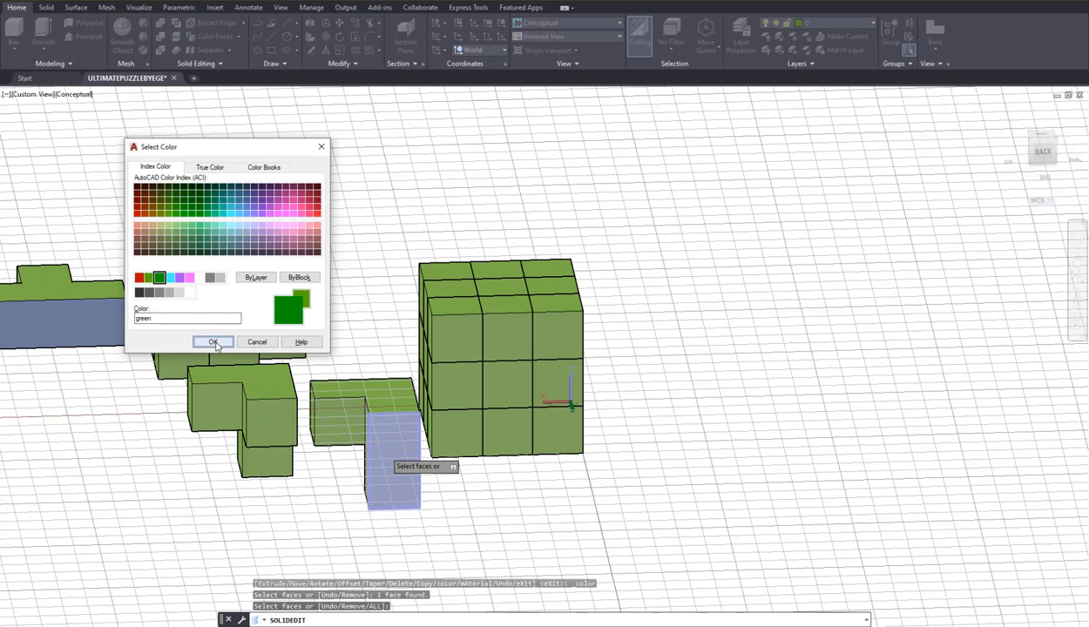
{"action": "left_click", "coordinate": [213, 341]}
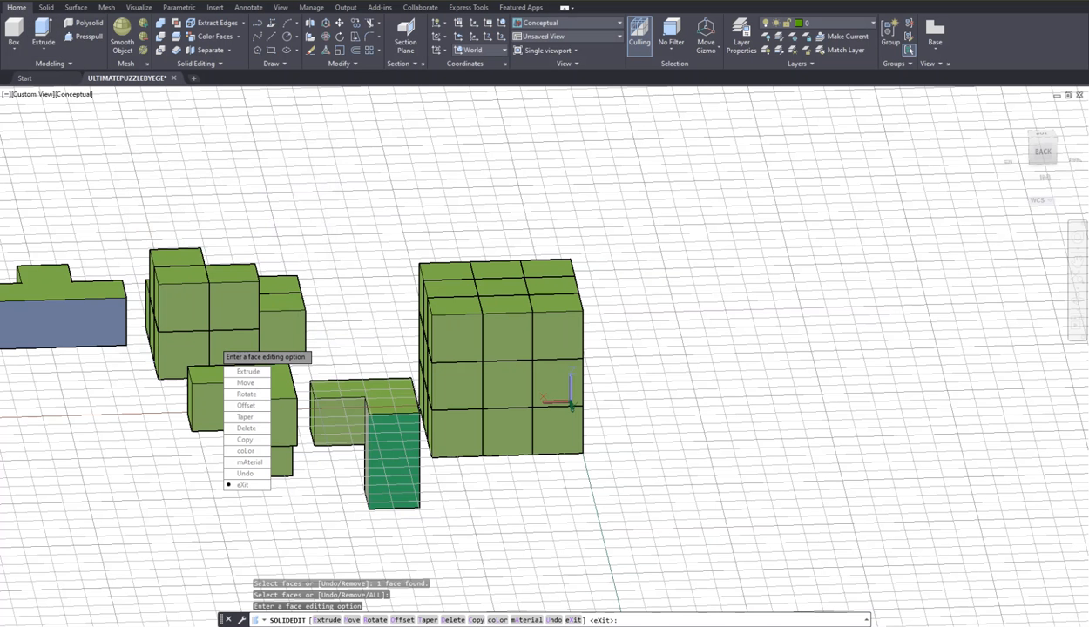
Step: Union the three boxes on top of the stepped copy into one L-shaped solid
{"action": "left_click_drag", "start_coordinate": [1043, 160], "coordinate": [561, 135]}
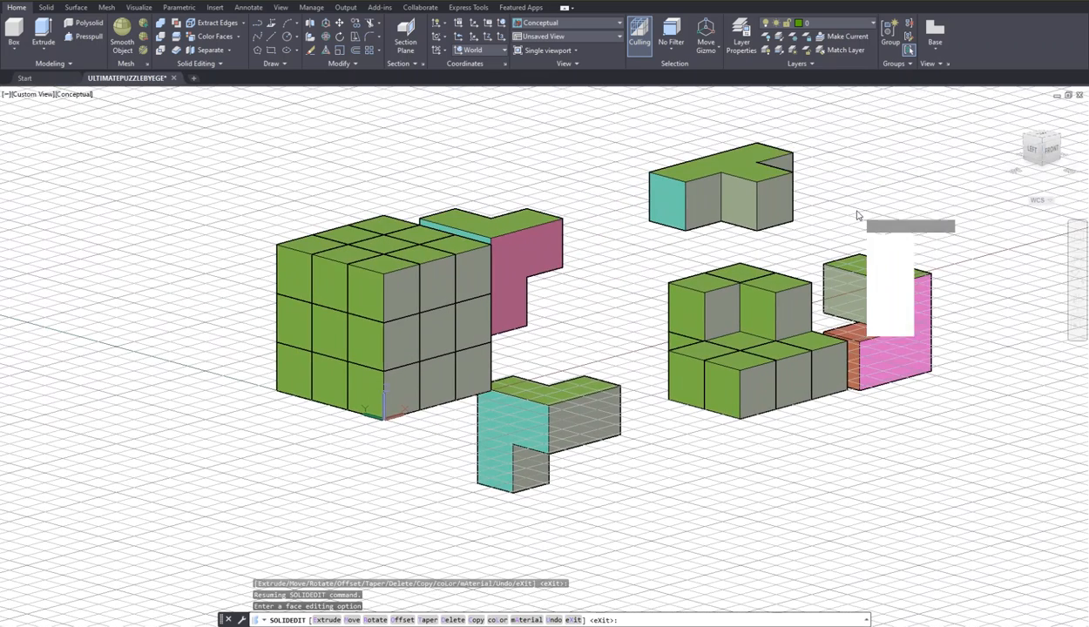
{"action": "middle_click_drag", "start_coordinate": [857, 216], "coordinate": [770, 218]}
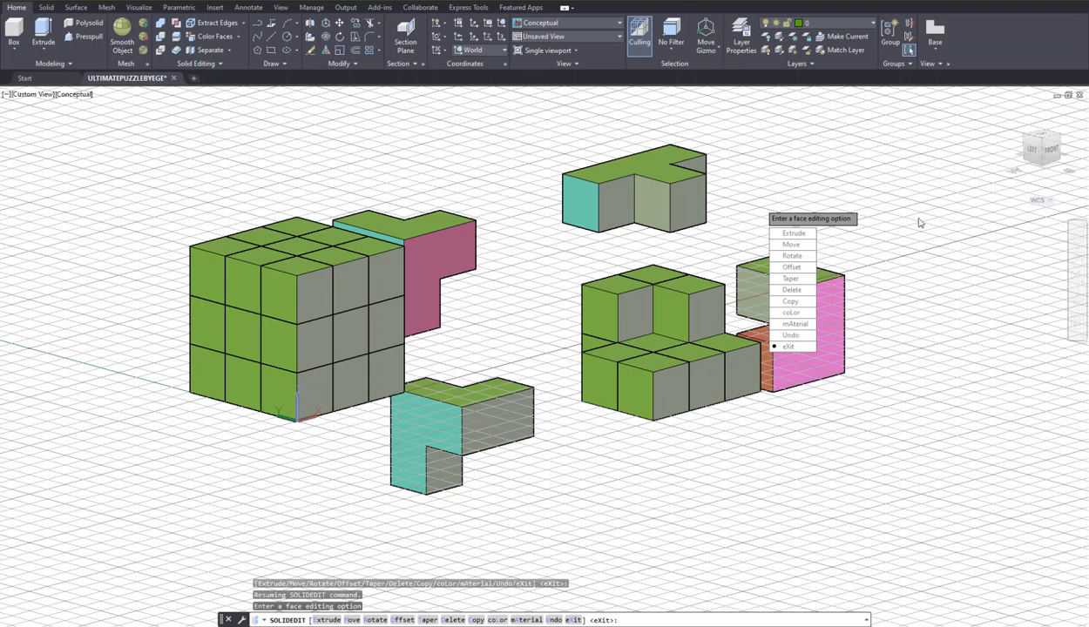
{"action": "left_click_drag", "start_coordinate": [1049, 161], "coordinate": [1015, 172]}
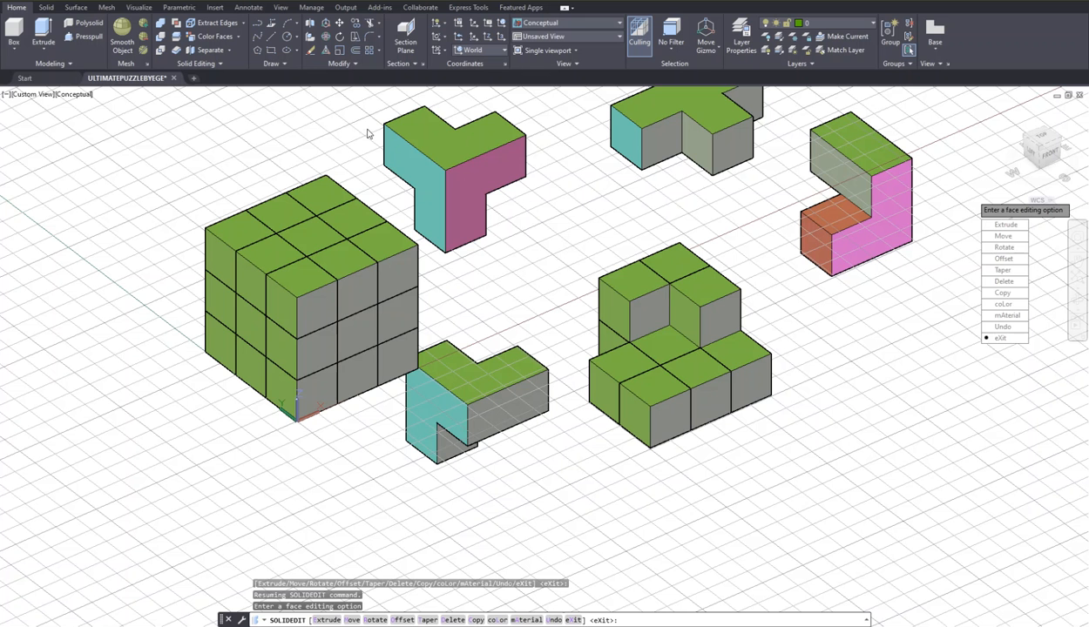
{"action": "type", "text": "UNION"}
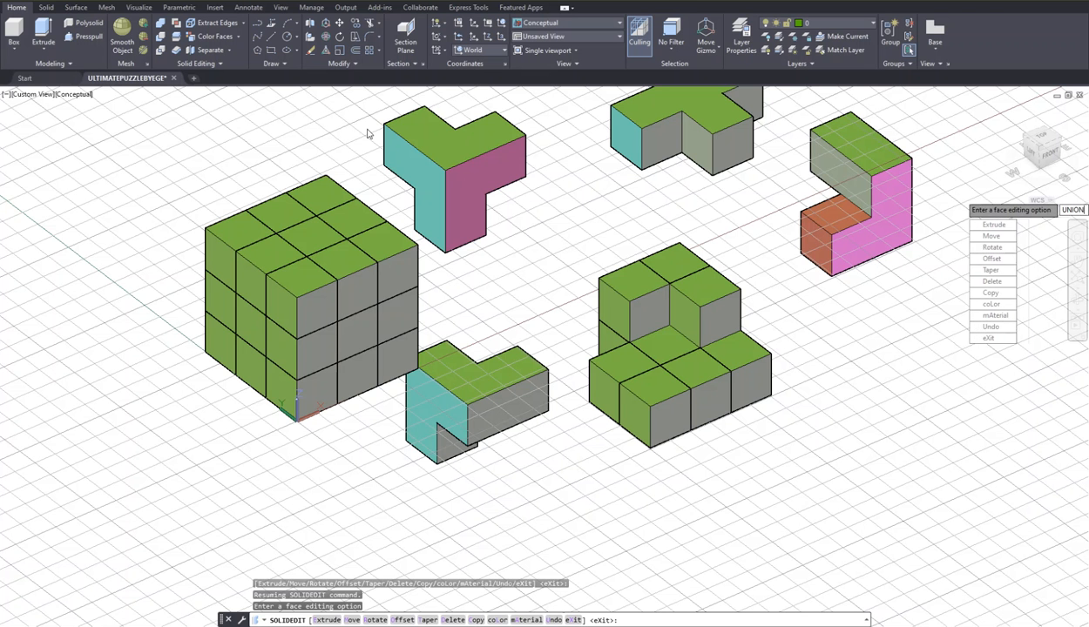
{"action": "key", "text": "Return"}
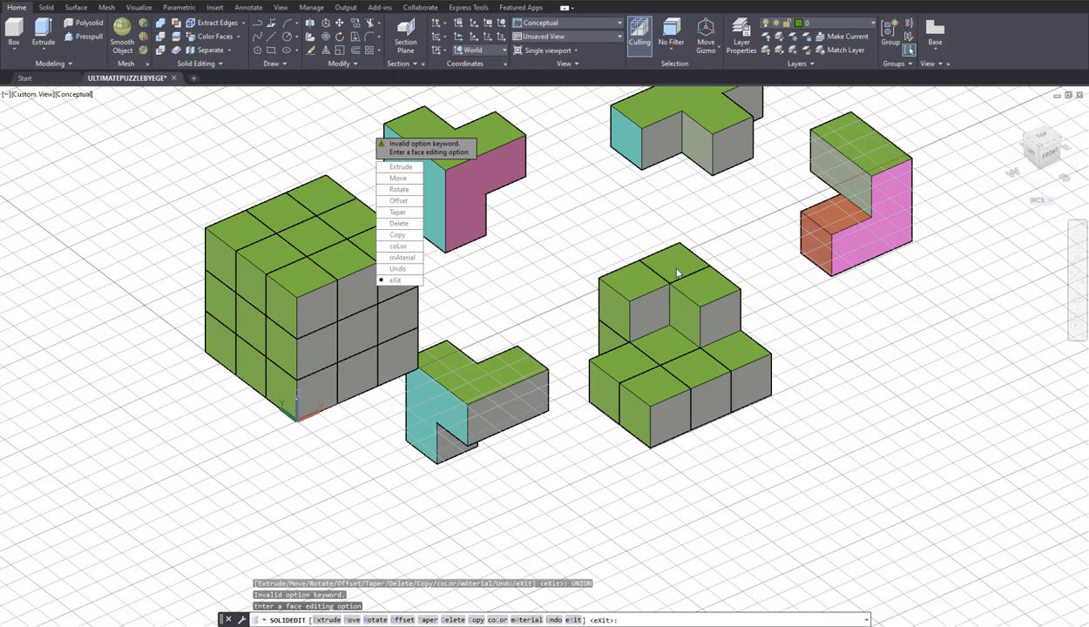
{"action": "key", "text": "Return"}
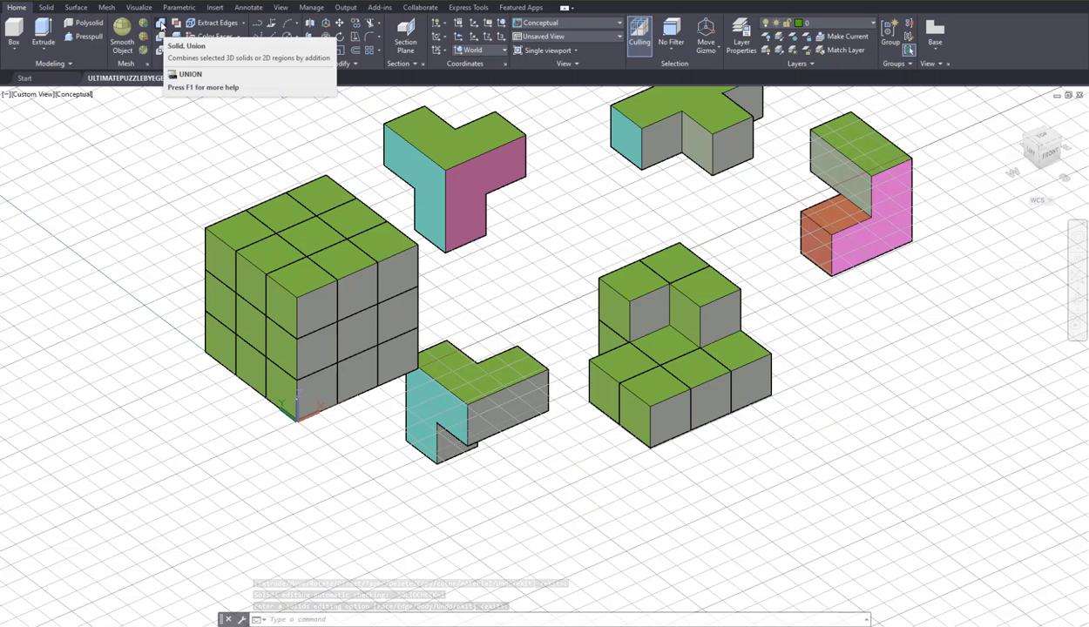
{"action": "left_click", "coordinate": [161, 27]}
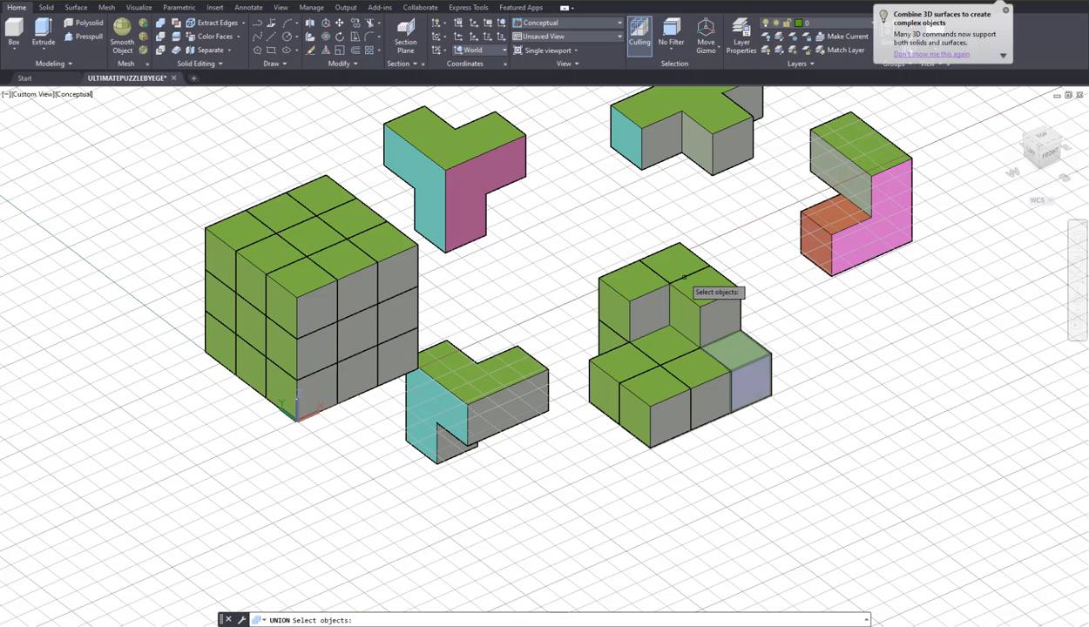
{"action": "left_click", "coordinate": [706, 283]}
{"action": "left_click", "coordinate": [677, 263]}
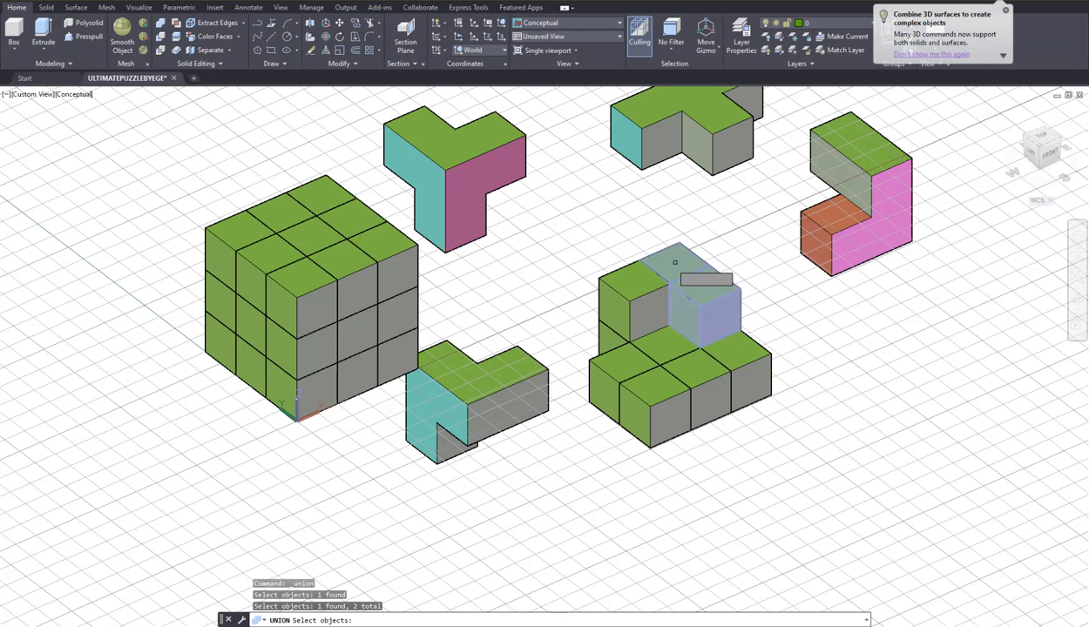
{"action": "left_click", "coordinate": [634, 284]}
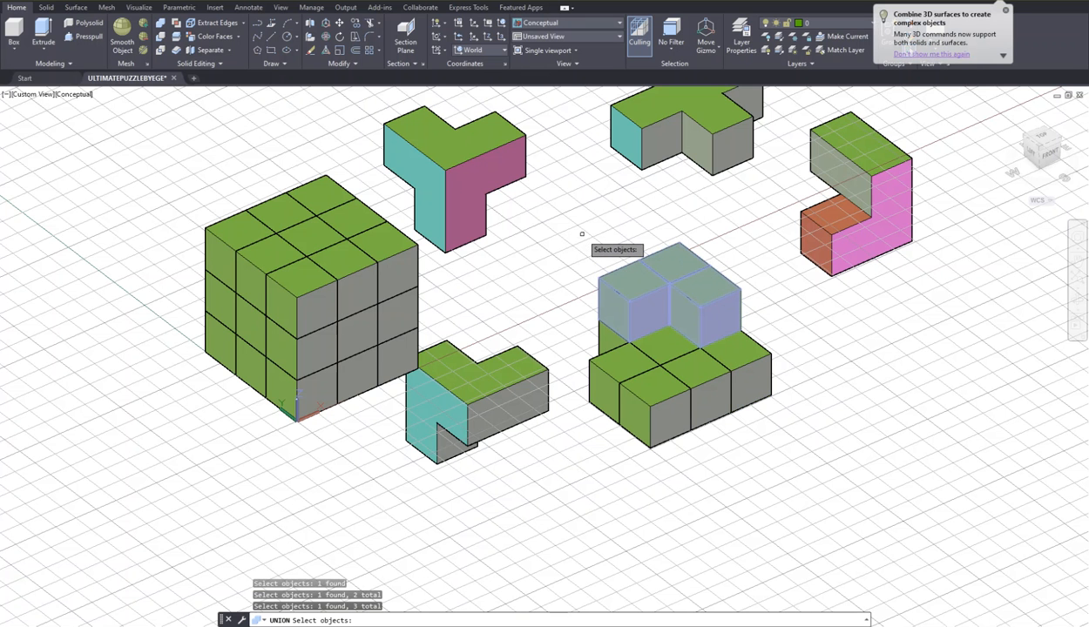
{"action": "key", "text": "Return"}
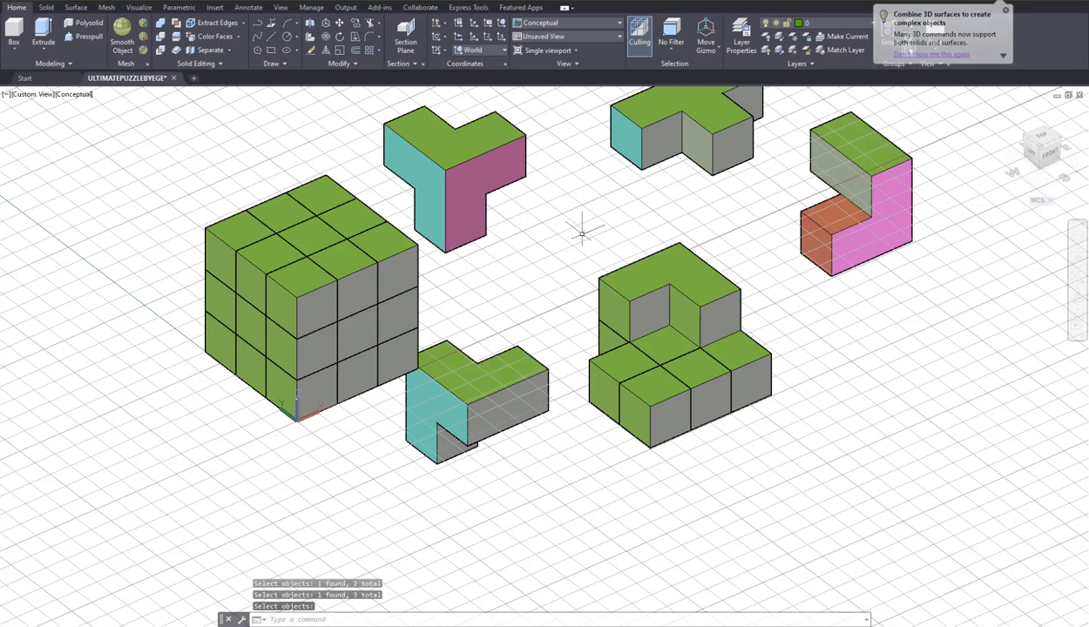
Step: Move the merged L-shaped three-box piece off the stepped copy into the open space in front of the pink piece
{"action": "left_click", "coordinate": [342, 25]}
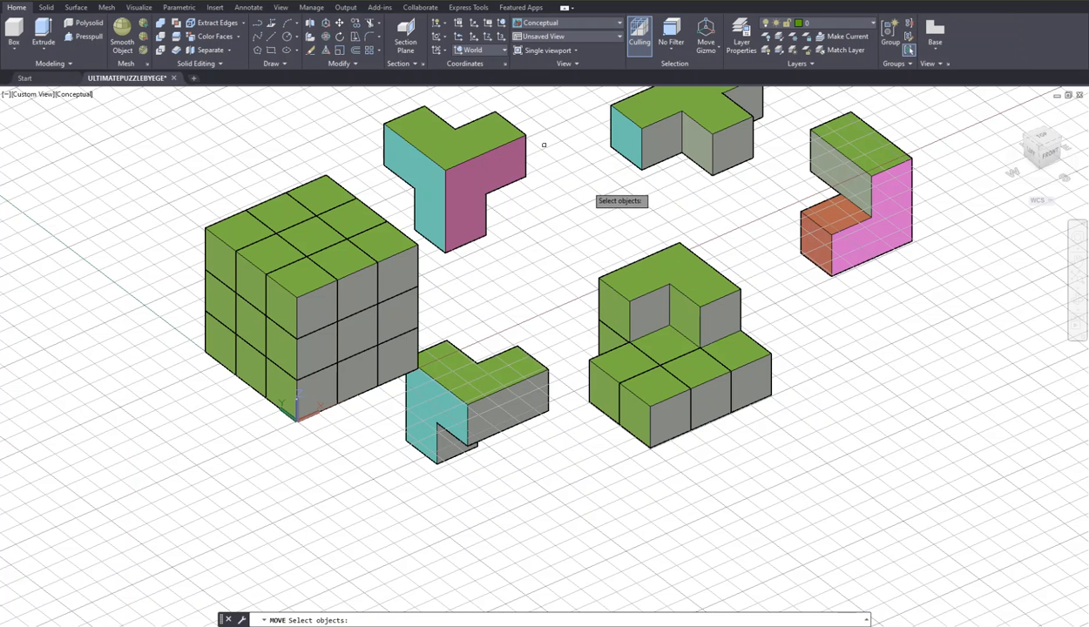
{"action": "left_click", "coordinate": [661, 257]}
{"action": "key", "text": "Return"}
{"action": "left_click", "coordinate": [664, 258]}
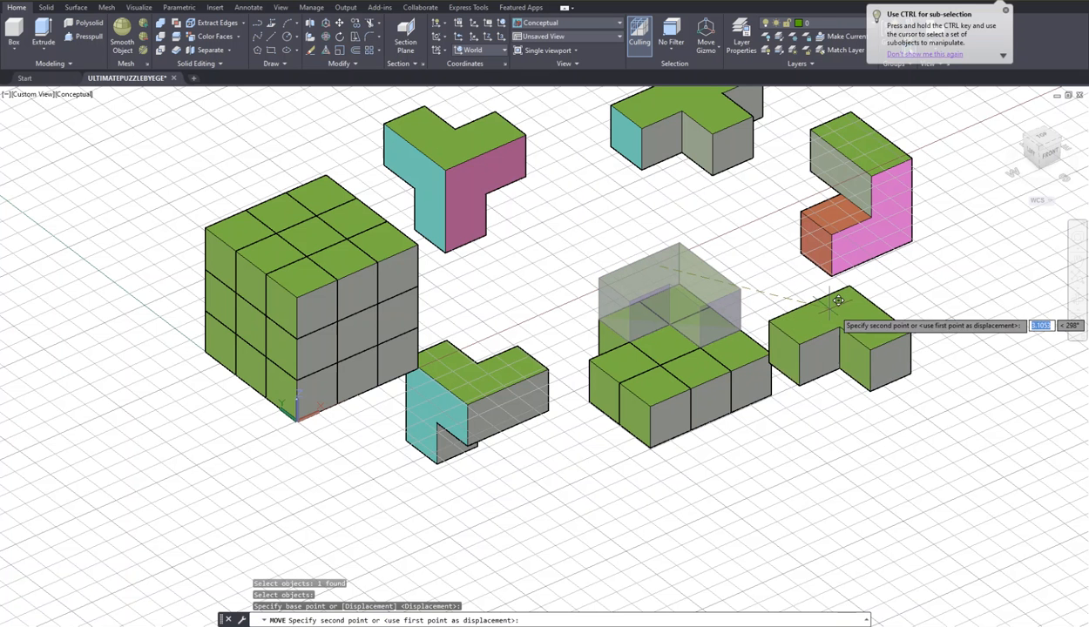
{"action": "left_click", "coordinate": [889, 312]}
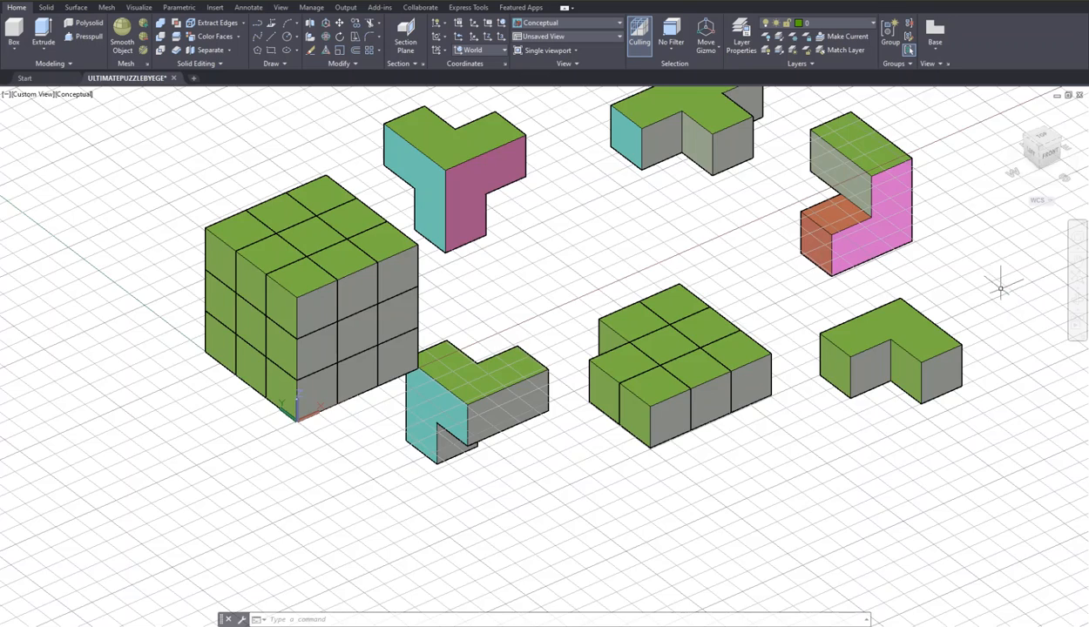
Step: Union four boxes of the copy's remaining layer into one S-shaped solid: the front corner, the box behind it, the center and the box behind that
{"action": "left_click_drag", "start_coordinate": [1044, 157], "coordinate": [871, 161]}
{"action": "middle_click_drag", "start_coordinate": [1007, 247], "coordinate": [923, 94]}
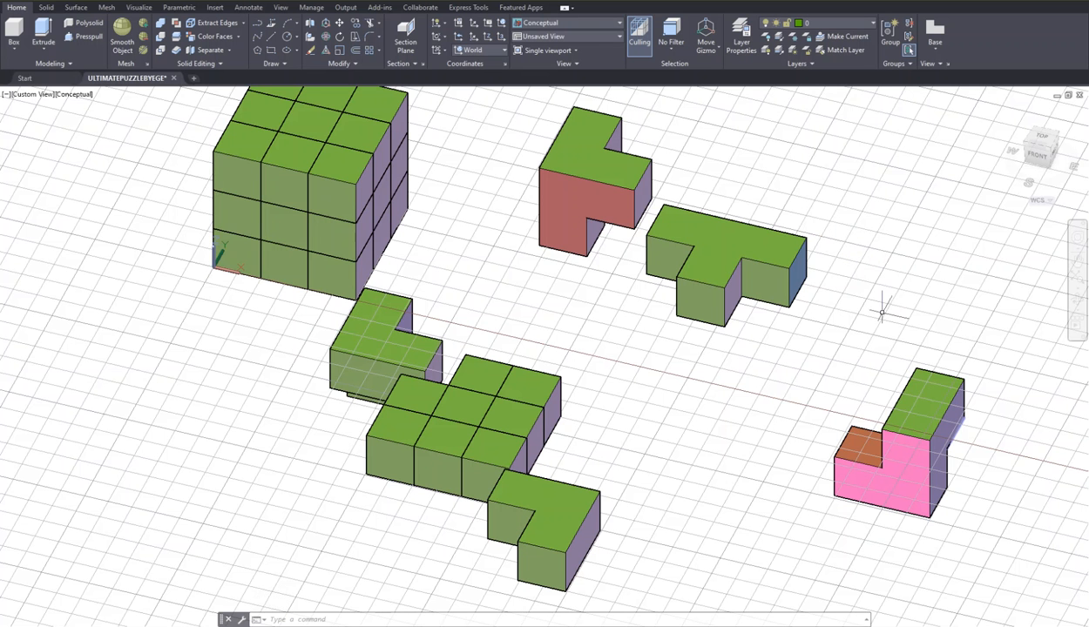
{"action": "left_click_drag", "start_coordinate": [1016, 163], "coordinate": [1087, 155]}
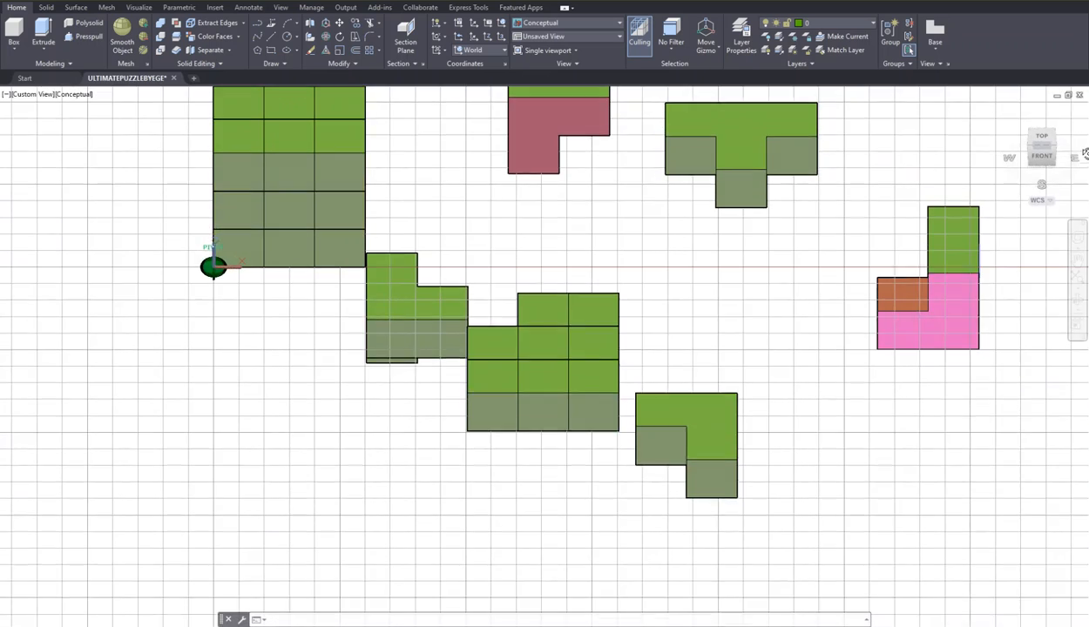
{"action": "left_click_drag", "start_coordinate": [1003, 152], "coordinate": [1078, 165]}
{"action": "middle_click_drag", "start_coordinate": [717, 220], "coordinate": [797, 244]}
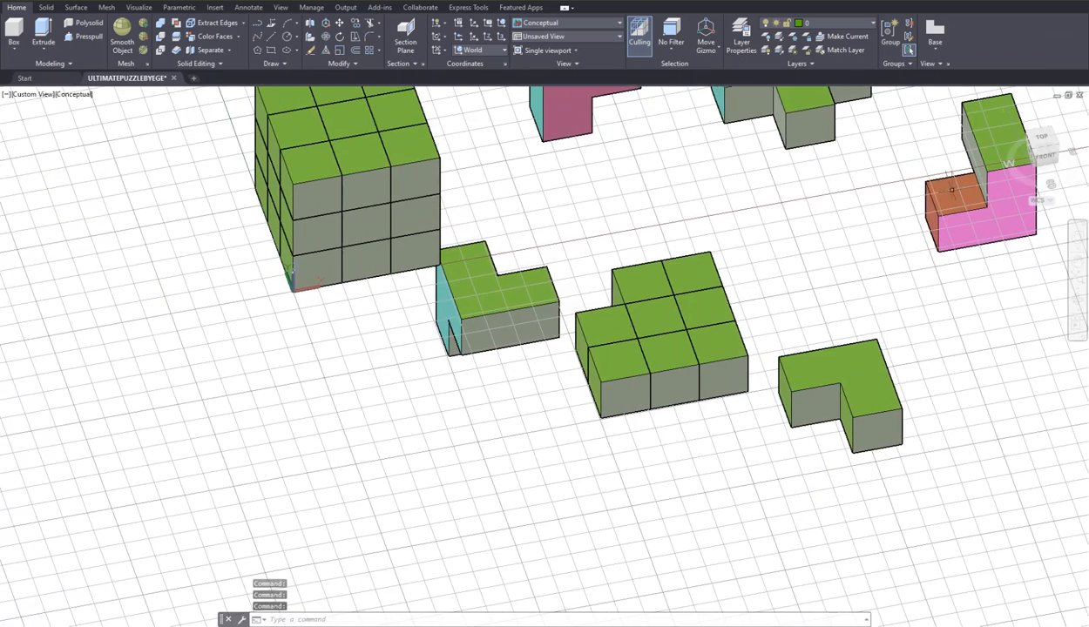
{"action": "left_click_drag", "start_coordinate": [1021, 152], "coordinate": [1078, 150]}
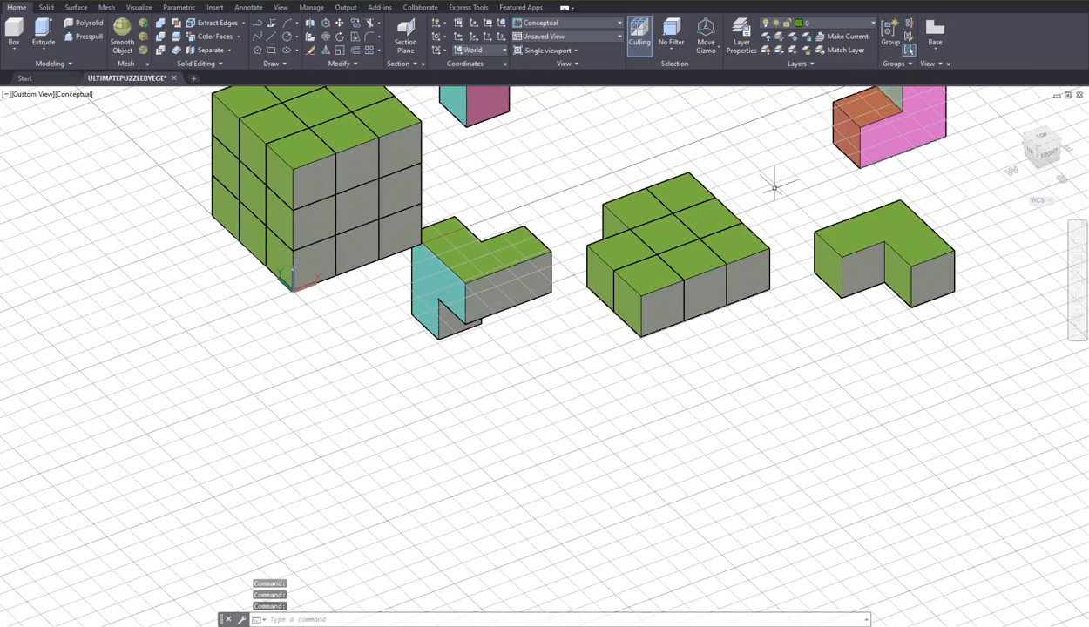
{"action": "middle_click_drag", "start_coordinate": [746, 182], "coordinate": [709, 277]}
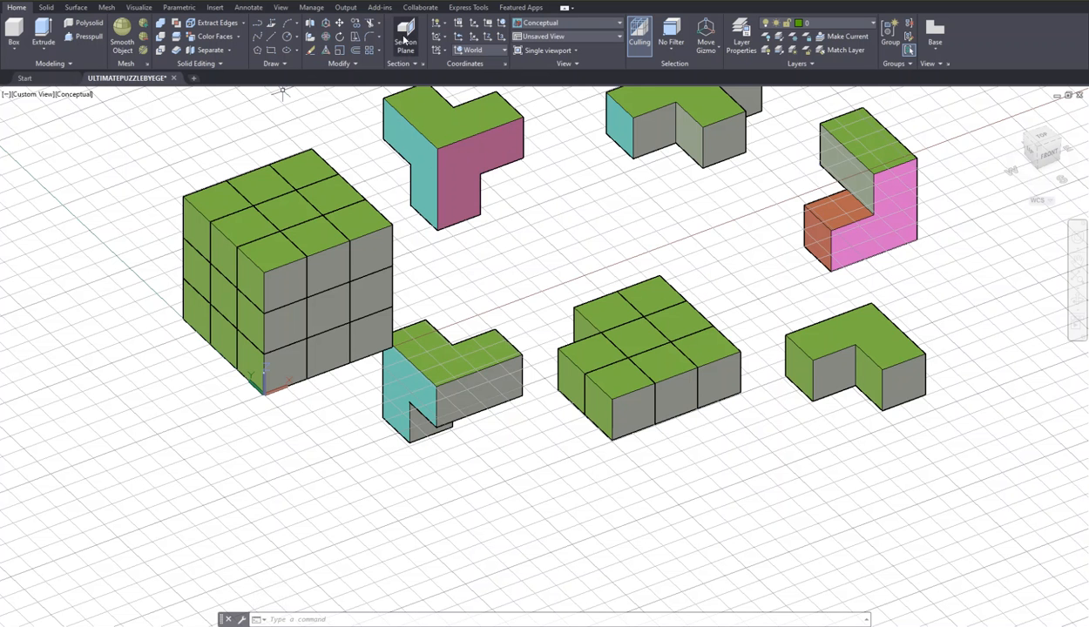
{"action": "left_click", "coordinate": [161, 25]}
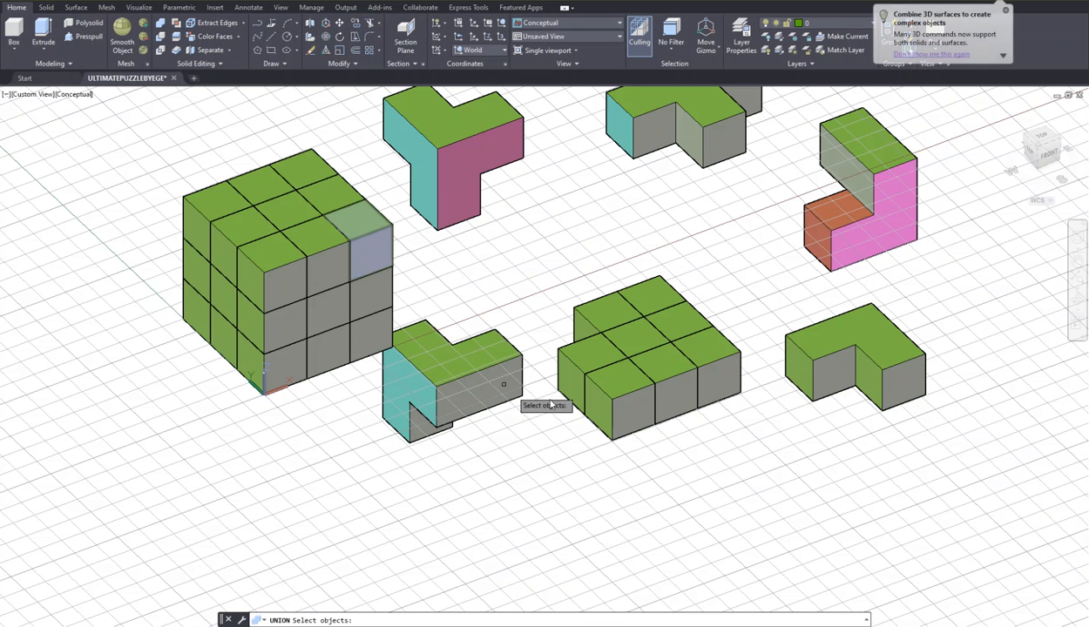
{"action": "left_click", "coordinate": [617, 387]}
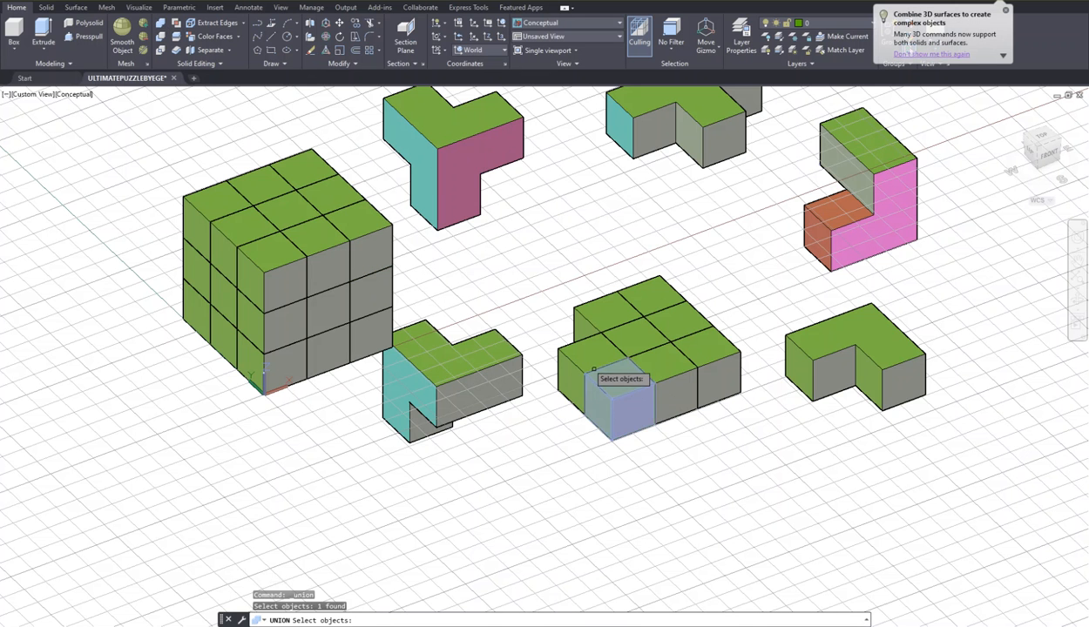
{"action": "left_click", "coordinate": [589, 359]}
{"action": "left_click", "coordinate": [628, 337]}
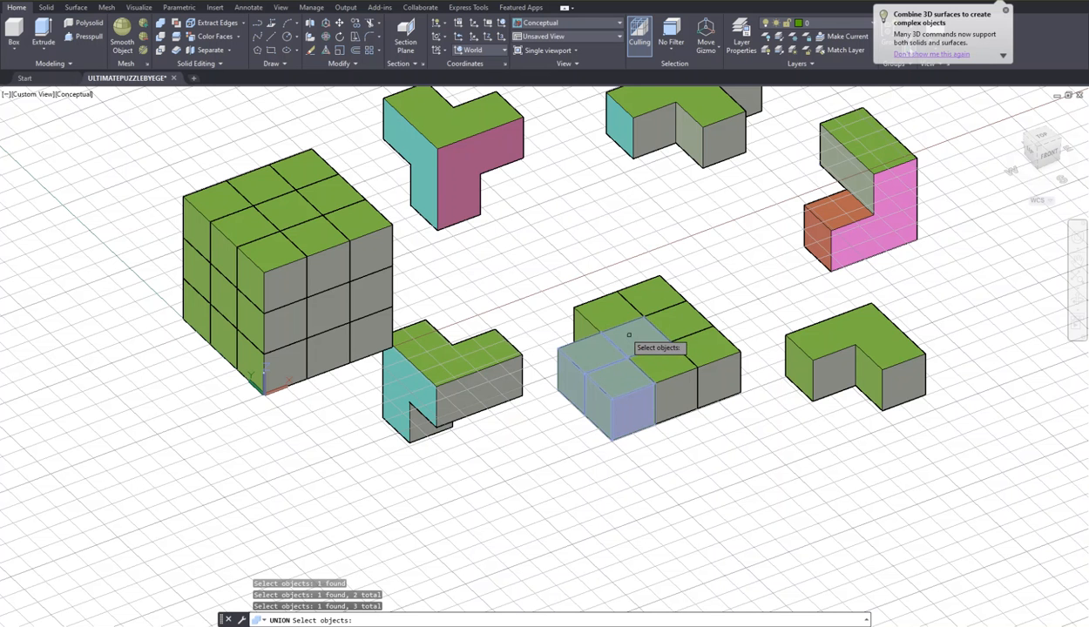
{"action": "left_click", "coordinate": [613, 305]}
{"action": "key", "text": "Return"}
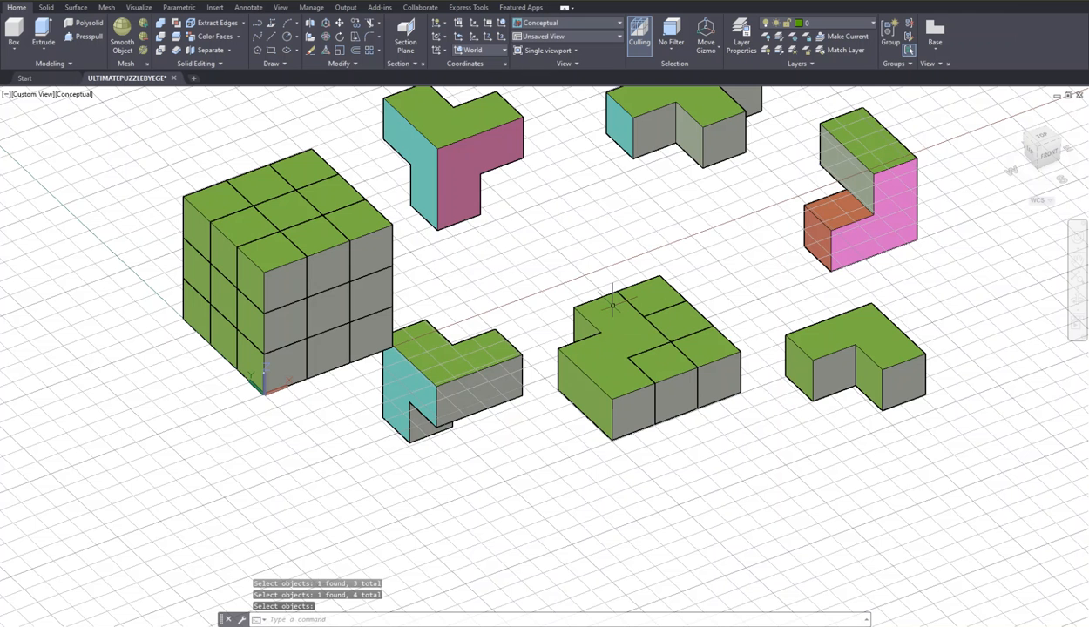
Step: Union the four remaining boxes of the copy's bottom layer into one L-shaped solid beside the S-shaped piece
{"action": "key", "text": "Return"}
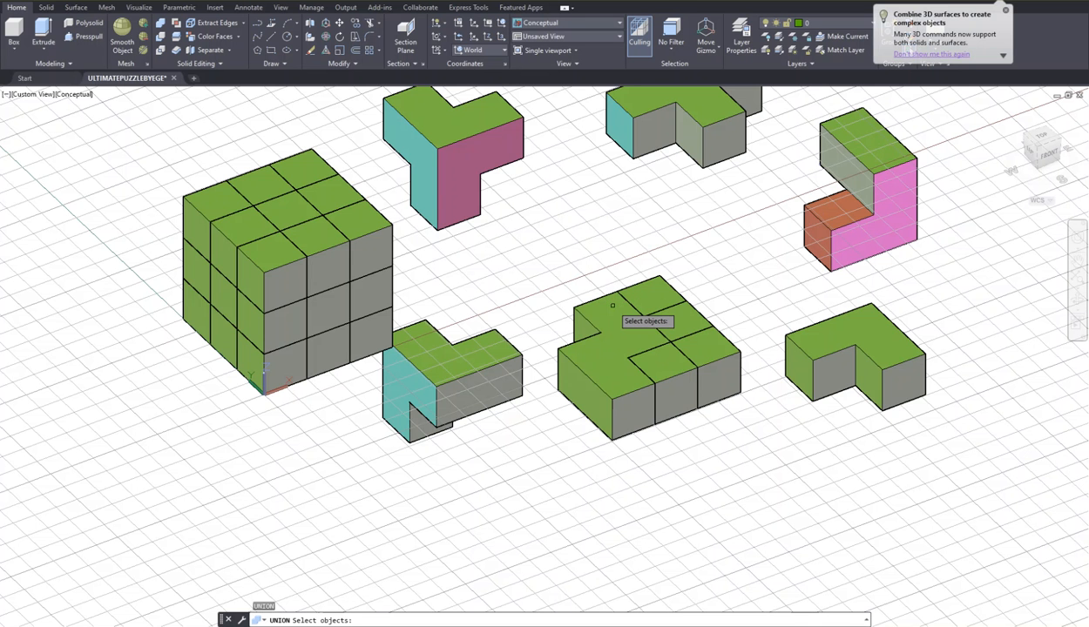
{"action": "left_click", "coordinate": [672, 375]}
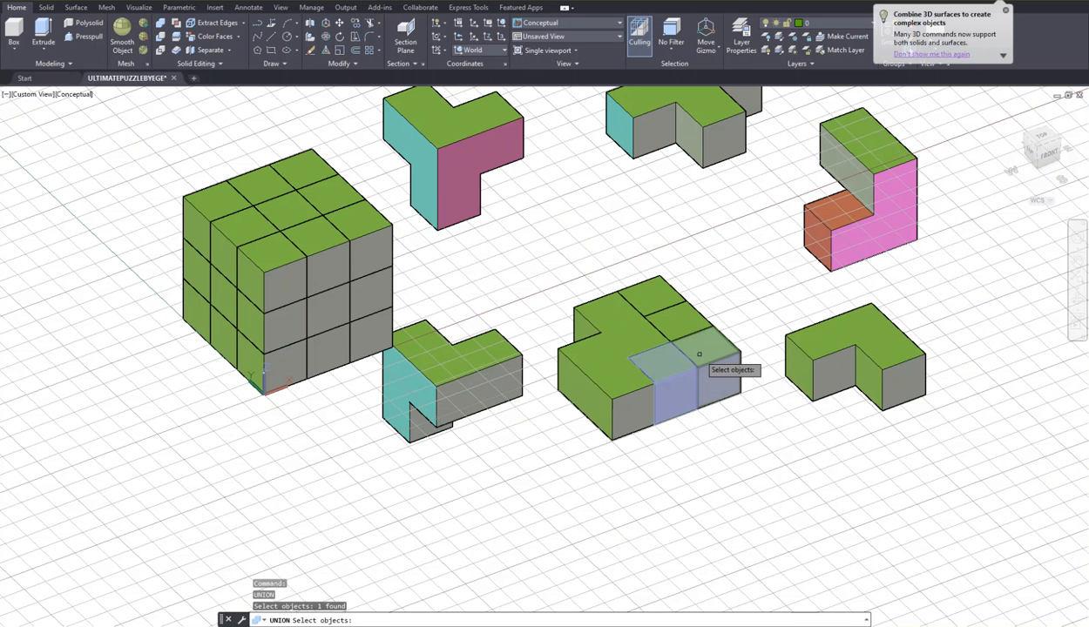
{"action": "left_click", "coordinate": [686, 349]}
{"action": "left_click", "coordinate": [664, 317]}
{"action": "left_click", "coordinate": [651, 294]}
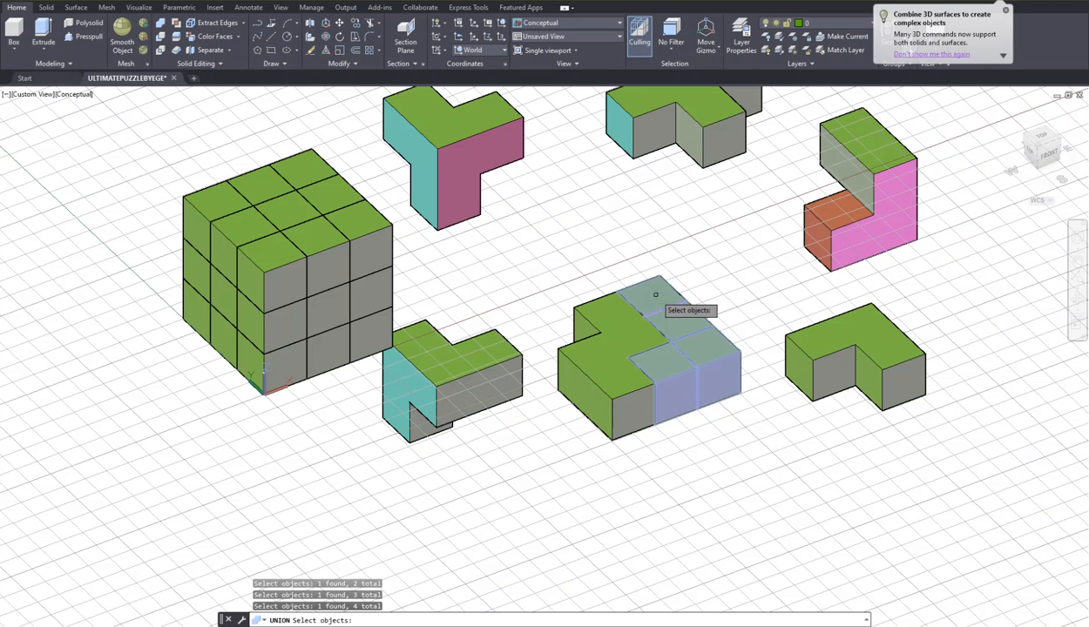
{"action": "key", "text": "Return"}
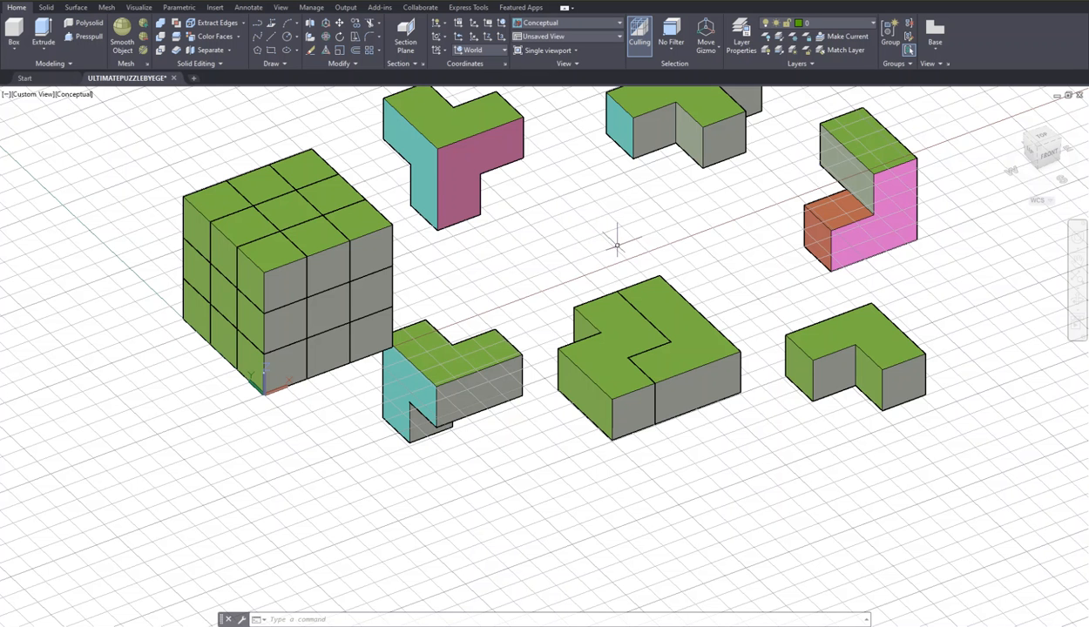
Step: Align the four-box piece beside the original cube with the bottom layer by three corner pairs, fitting its lower box into the layer's notch
{"action": "middle_click_drag", "start_coordinate": [554, 213], "coordinate": [510, 287]}
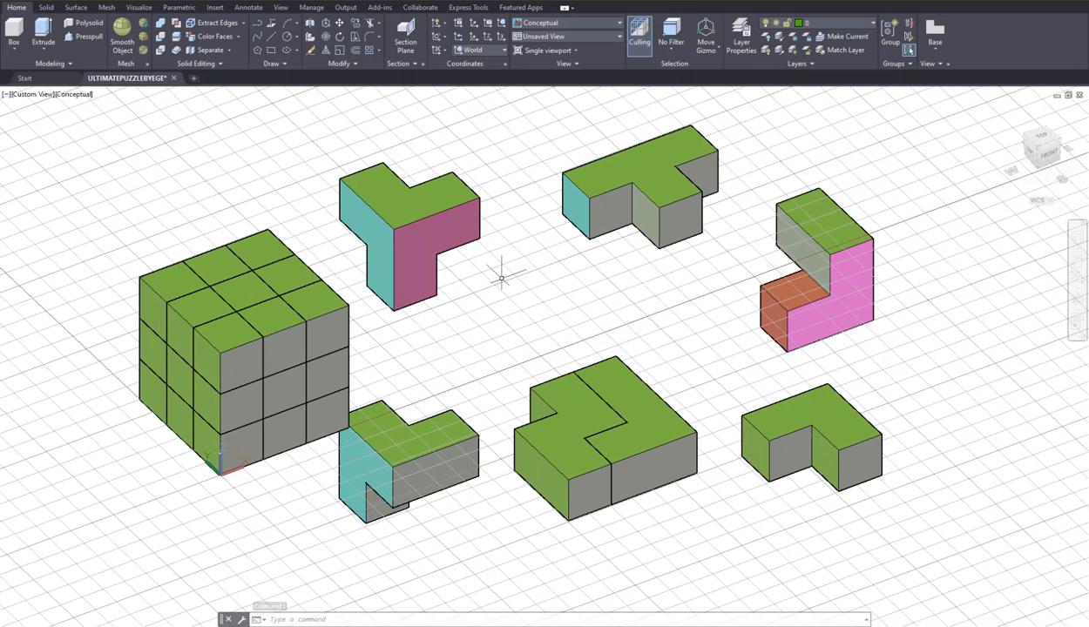
{"action": "middle_click_drag", "start_coordinate": [503, 271], "coordinate": [528, 277]}
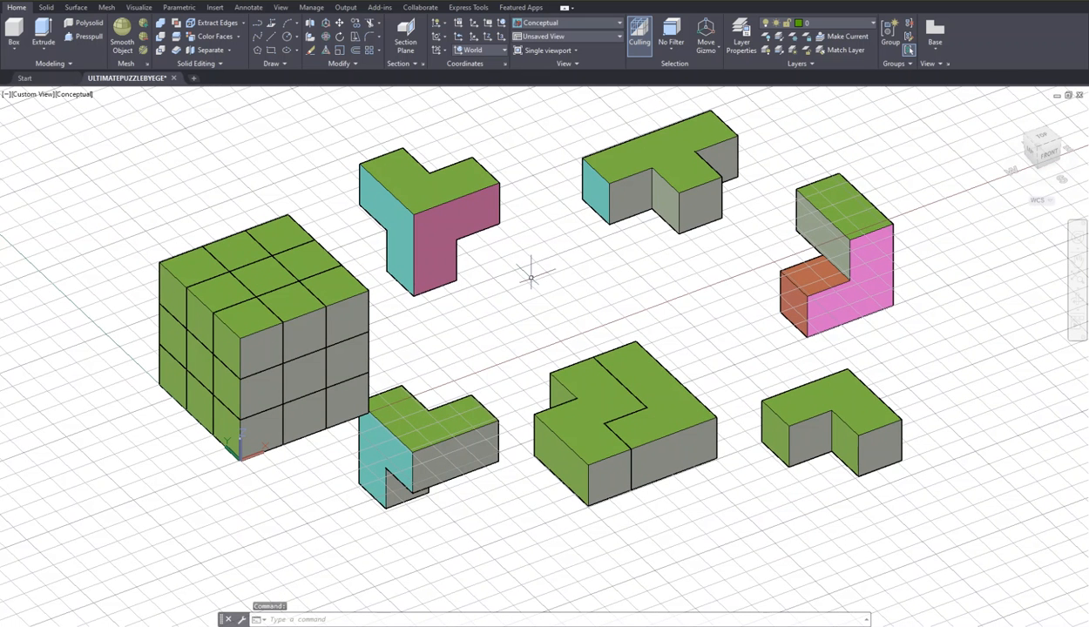
{"action": "type", "text": "ALIGN"}
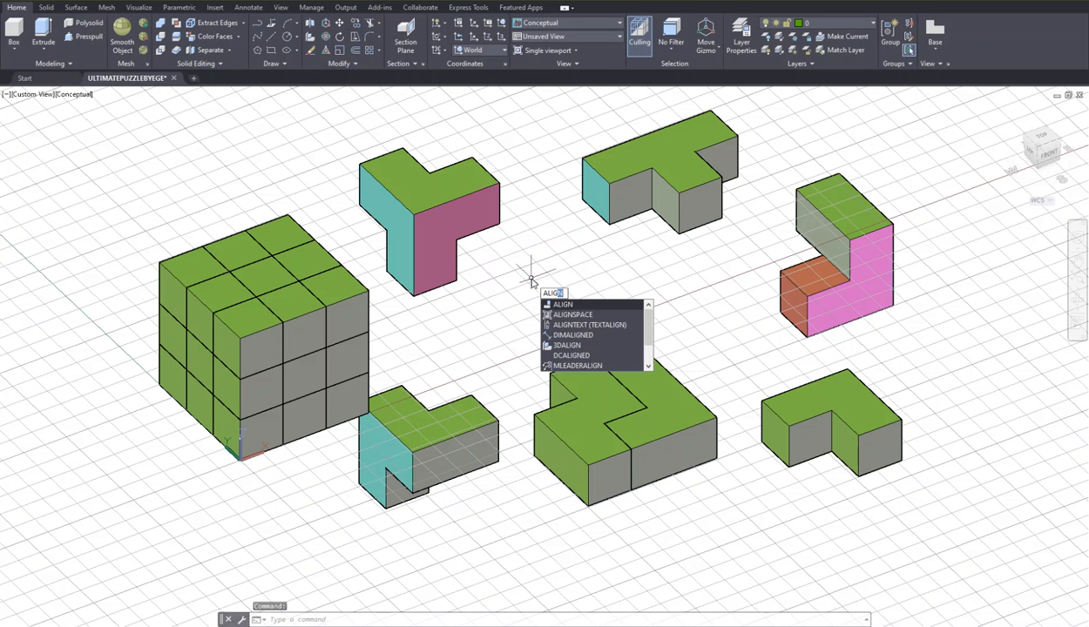
{"action": "key", "text": "Return"}
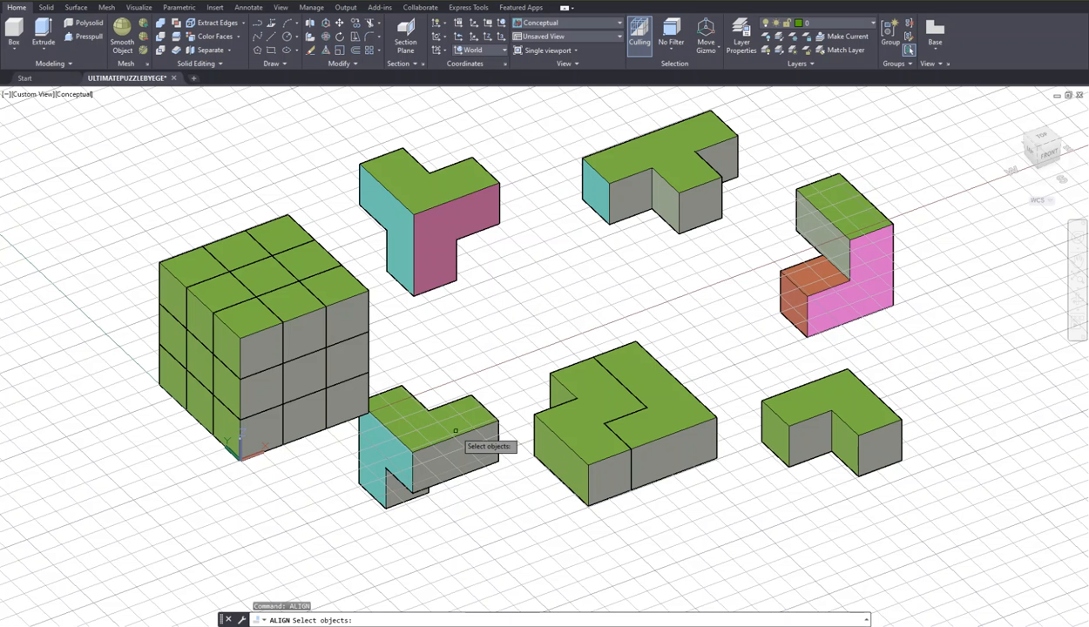
{"action": "left_click", "coordinate": [394, 448]}
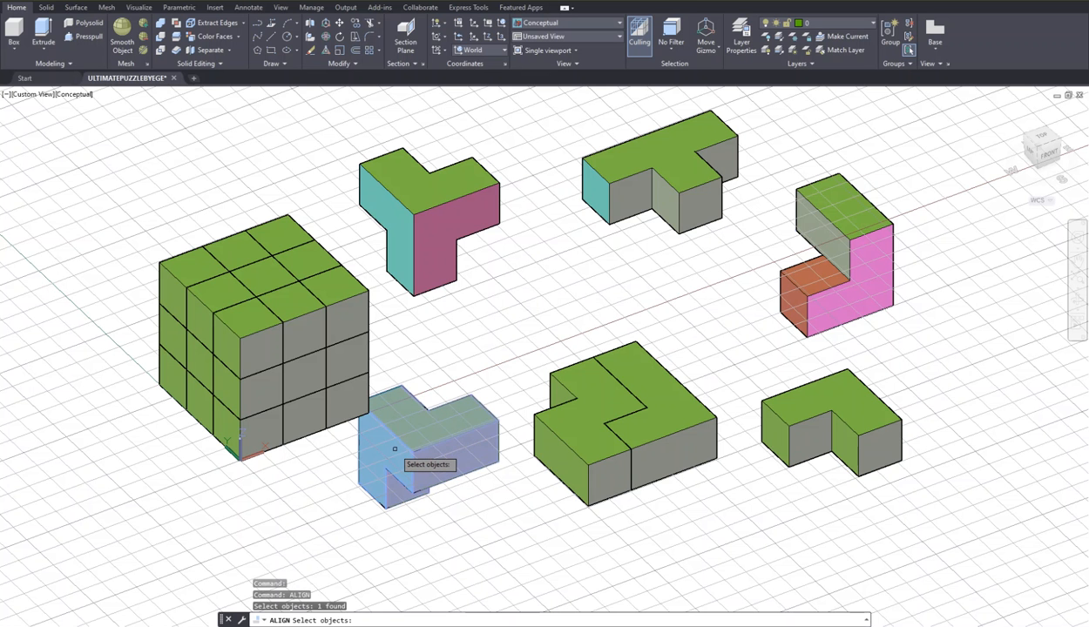
{"action": "key", "text": "Return"}
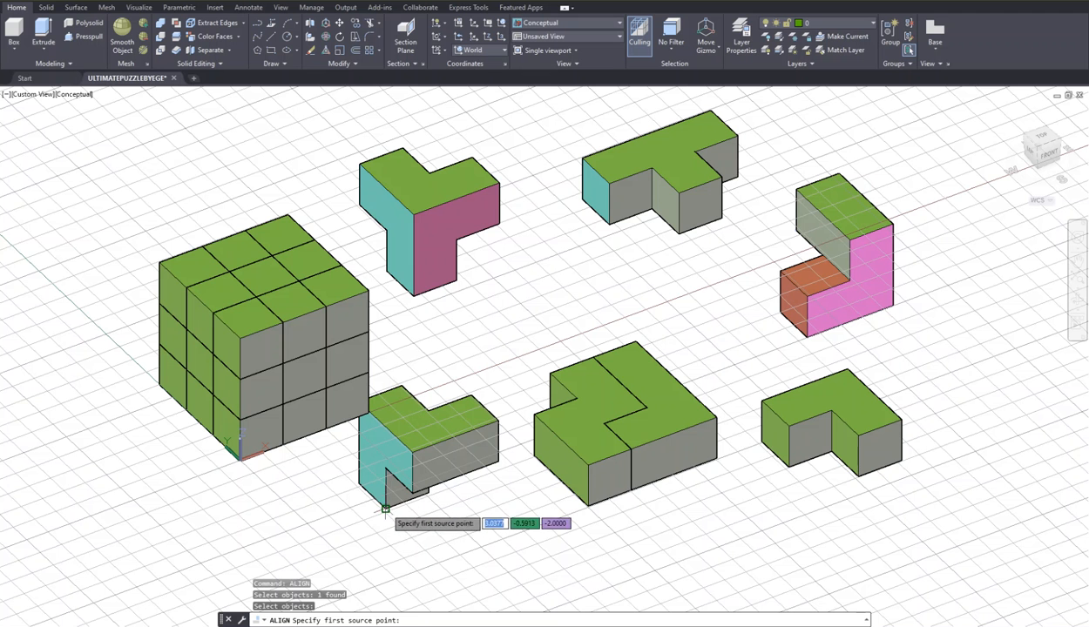
{"action": "left_click", "coordinate": [385, 507]}
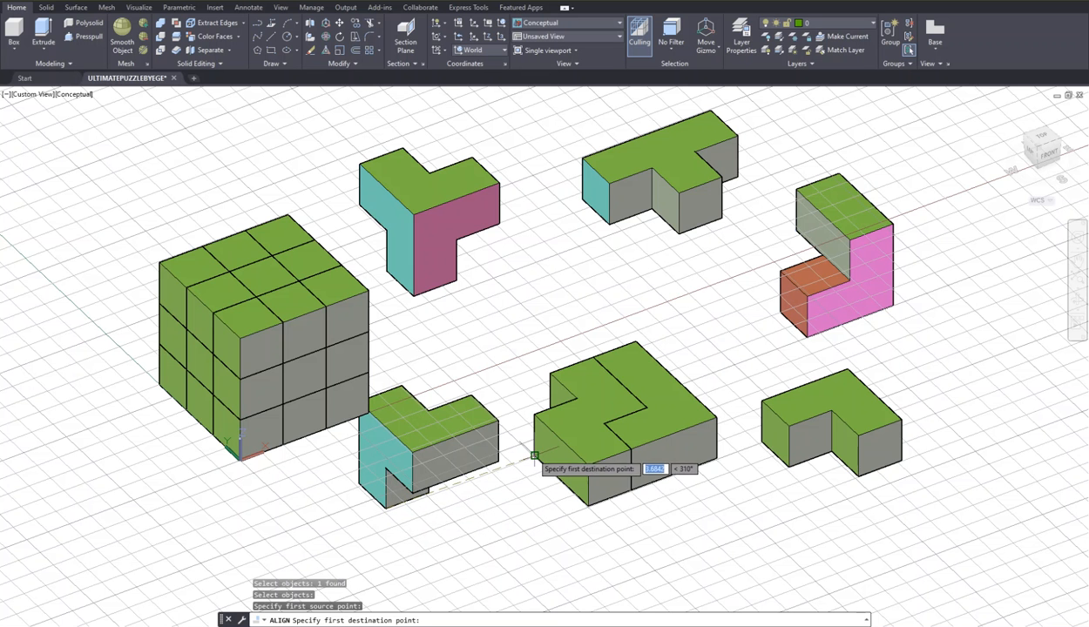
{"action": "left_click", "coordinate": [533, 459]}
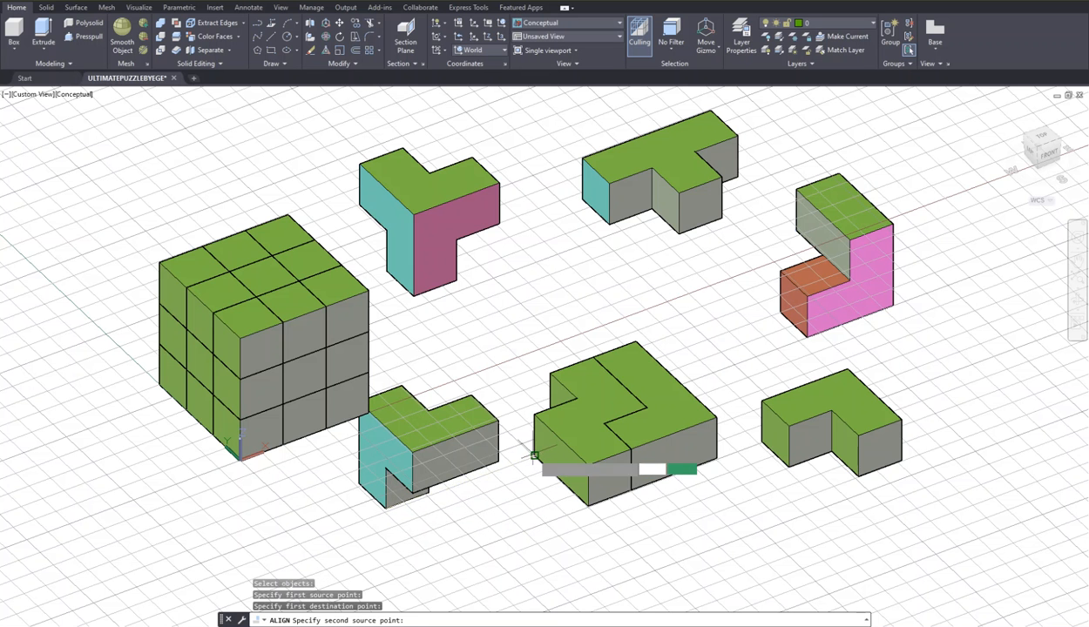
{"action": "left_click", "coordinate": [378, 446]}
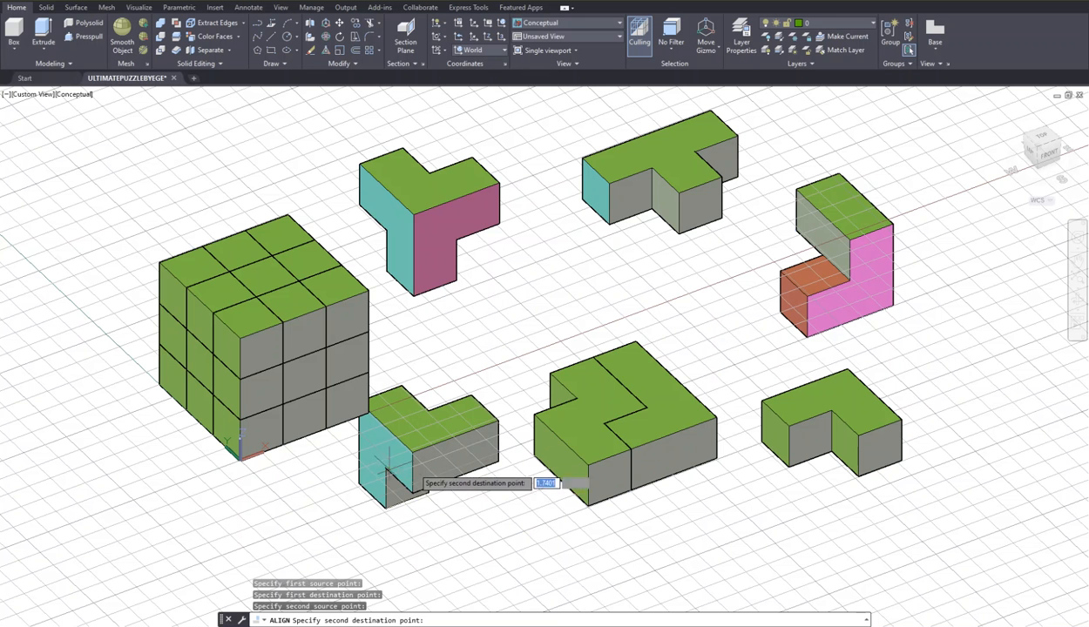
{"action": "left_click", "coordinate": [534, 414]}
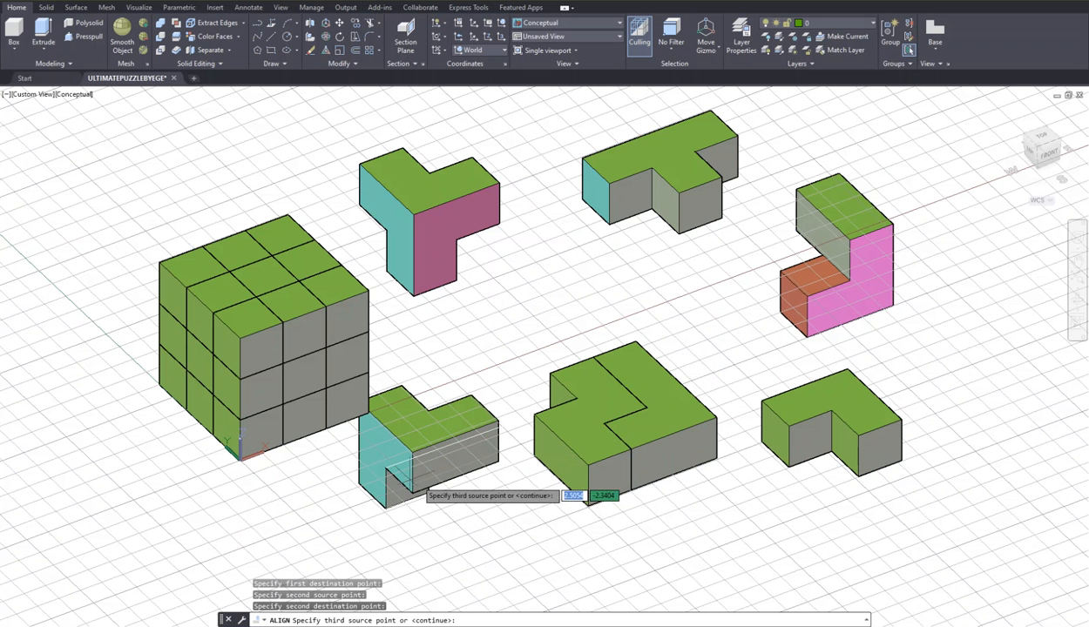
{"action": "left_click", "coordinate": [413, 493]}
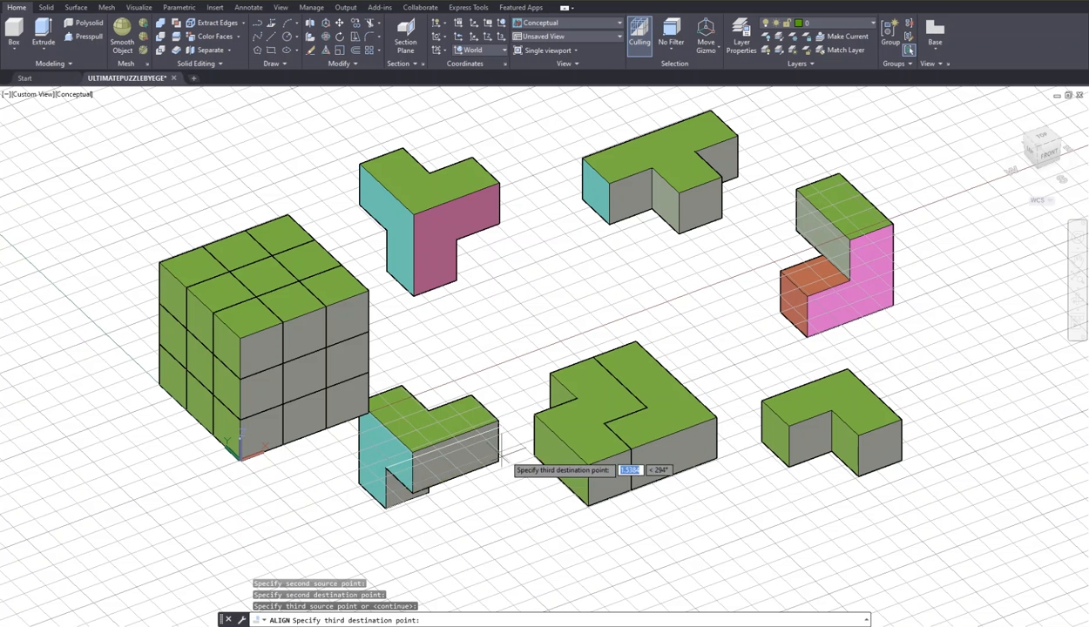
{"action": "left_click", "coordinate": [560, 440]}
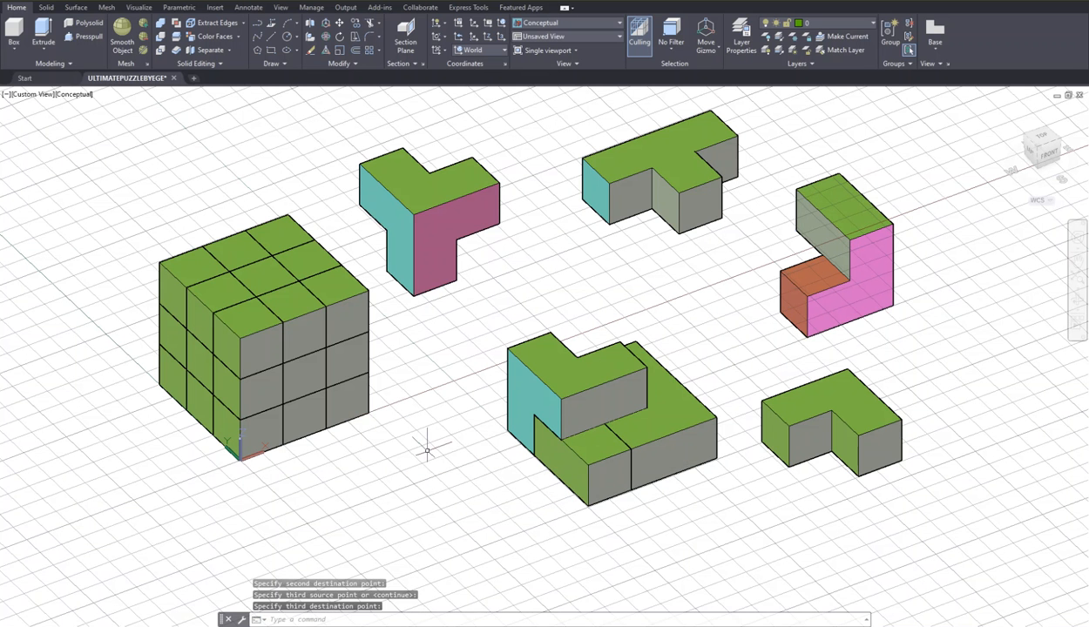
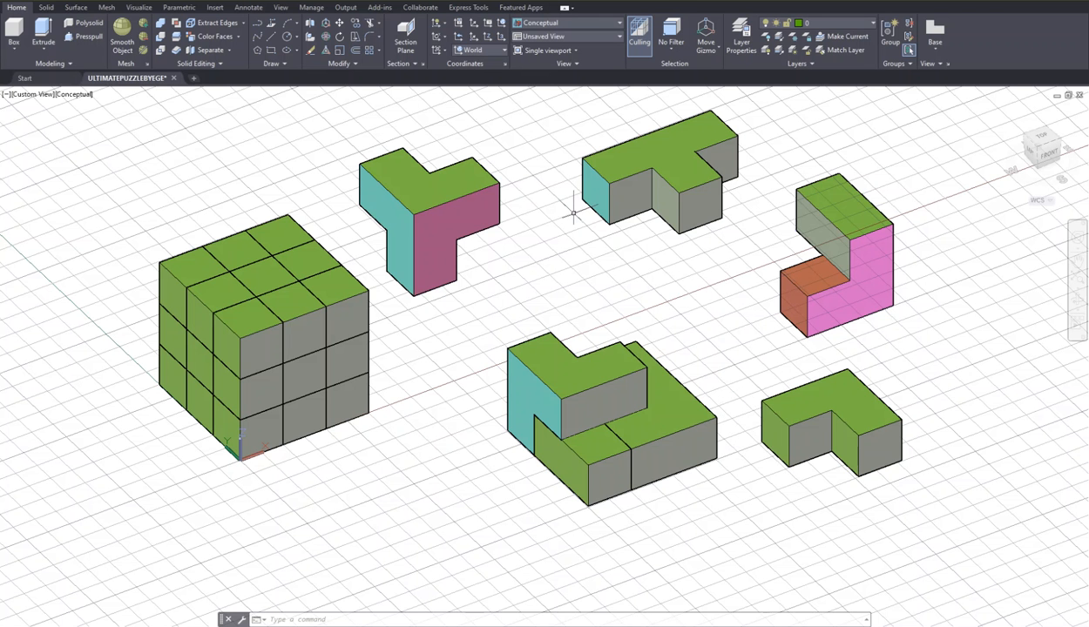
Step: Align the three-box L-shaped piece by three corner pairs so it sits on the bottom layer, behind the piece already fitted there
{"action": "type", "text": "align"}
{"action": "key", "text": "Return"}
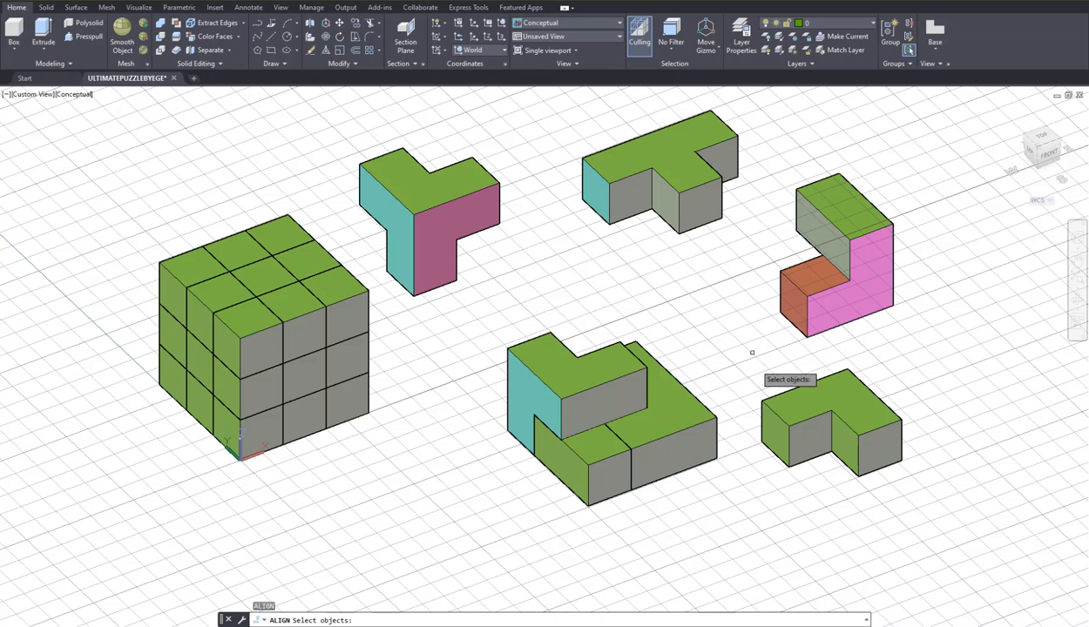
{"action": "left_click", "coordinate": [766, 400]}
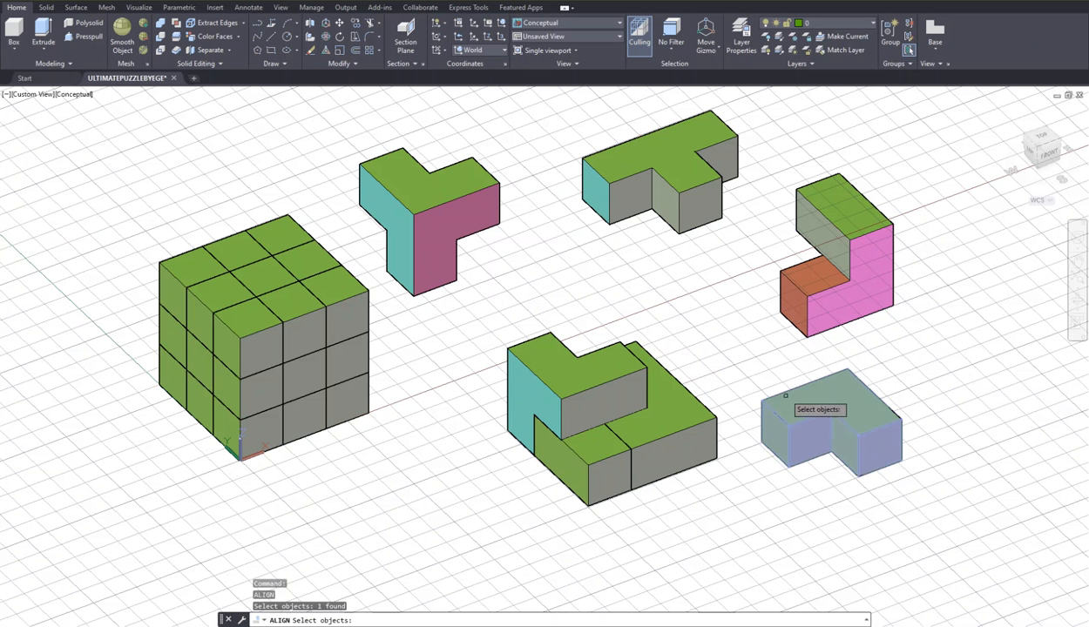
{"action": "key", "text": "Return"}
{"action": "left_click", "coordinate": [761, 401]}
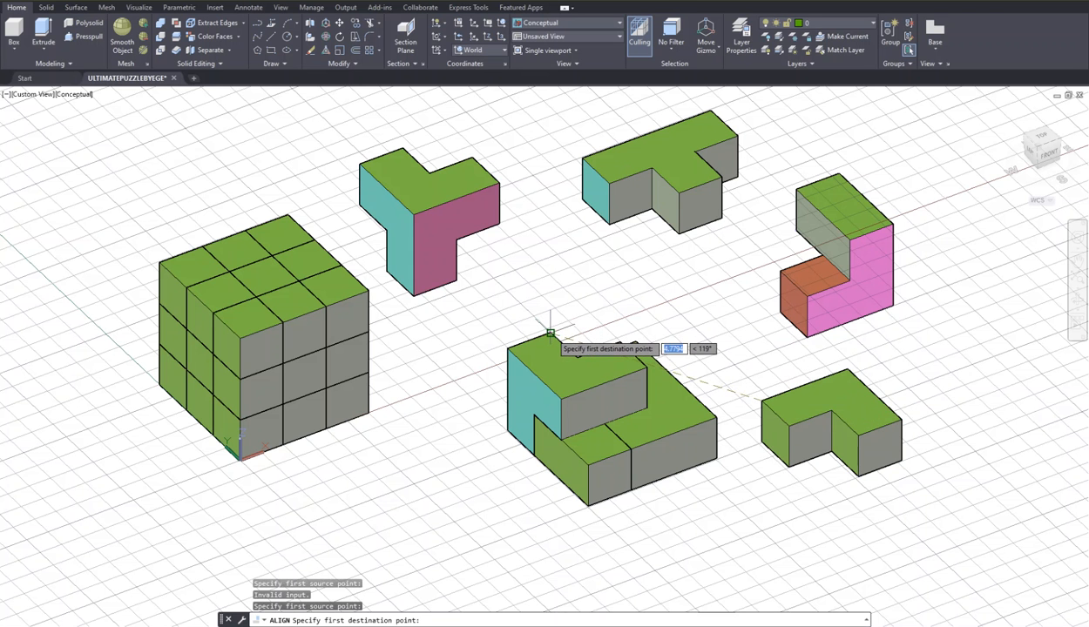
{"action": "left_click", "coordinate": [605, 343]}
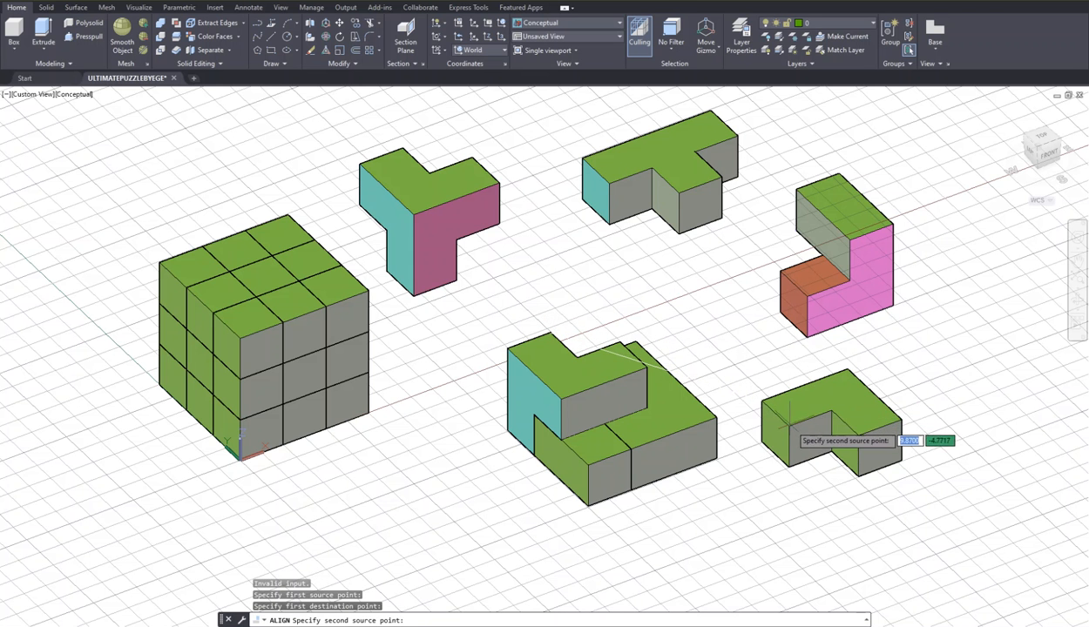
{"action": "left_click", "coordinate": [749, 403]}
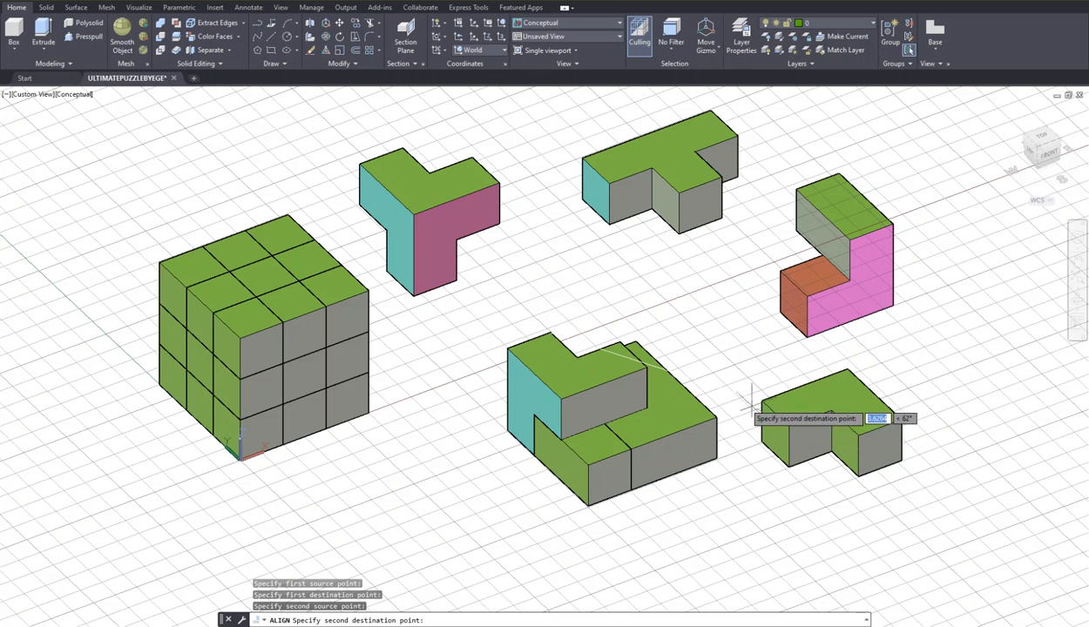
{"action": "left_click", "coordinate": [579, 344]}
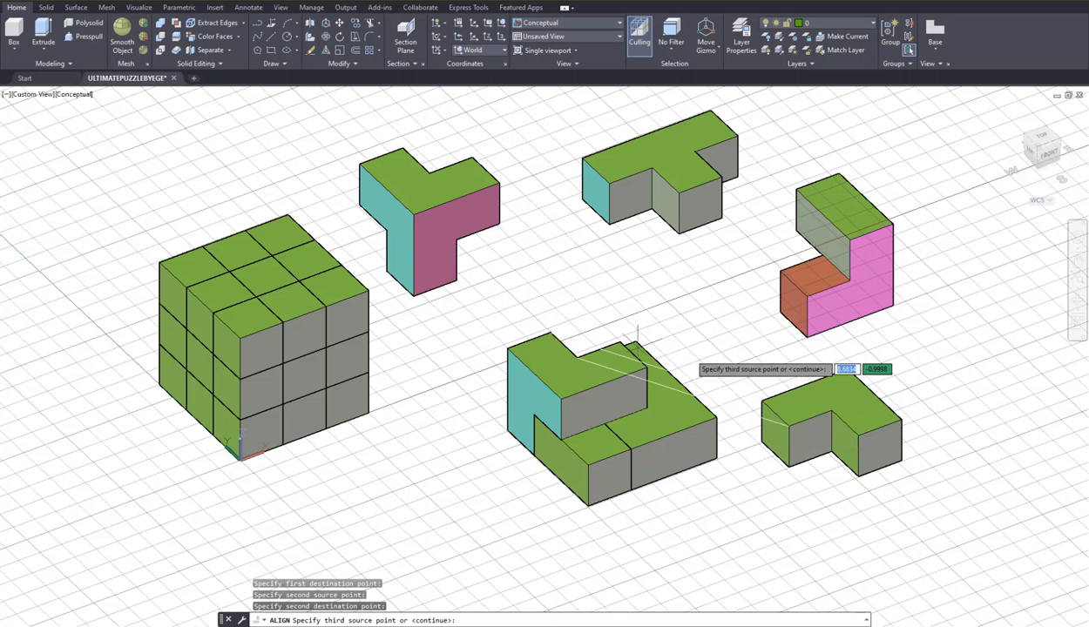
{"action": "left_click", "coordinate": [831, 411]}
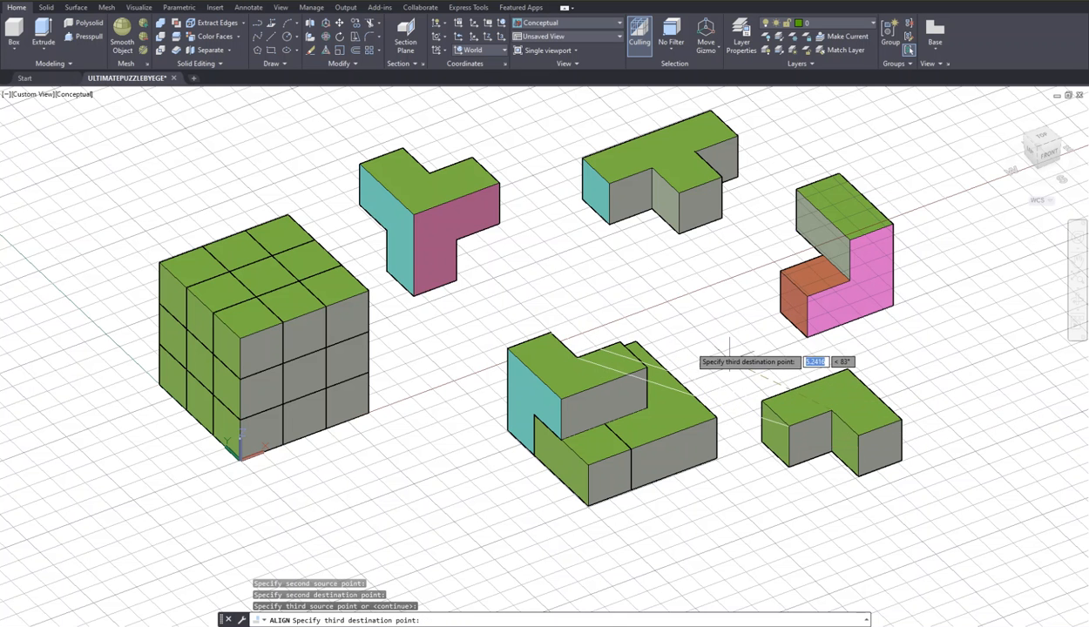
{"action": "left_click", "coordinate": [621, 342]}
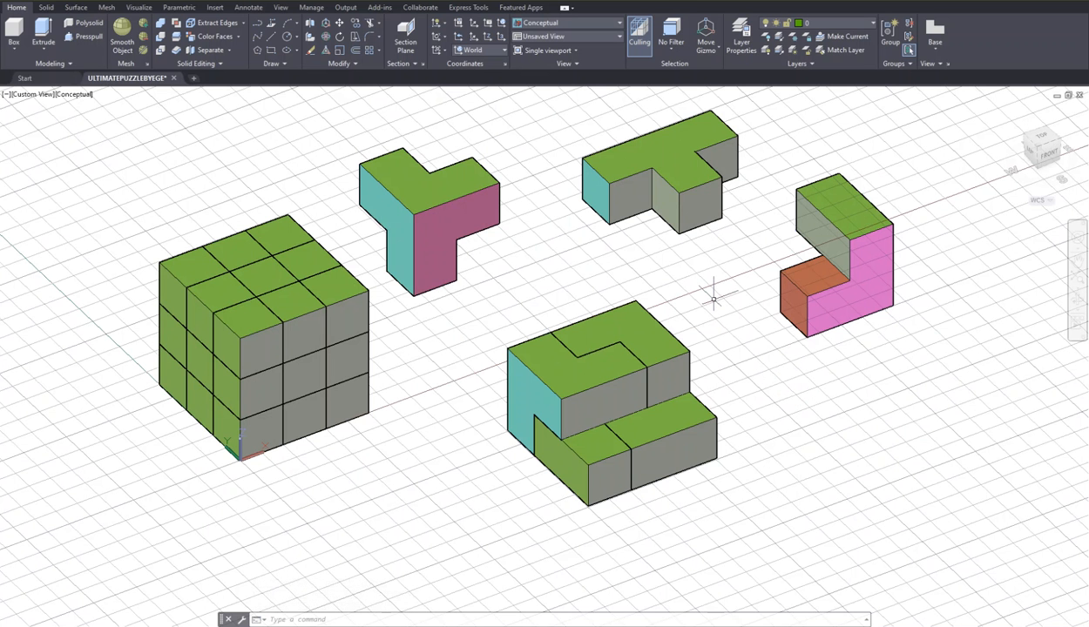
Step: Align the cyan and magenta four-box piece by three corner pairs so its lower box stands on the bottom layer's front corner
{"action": "type", "text": "al"}
{"action": "key", "text": "Return"}
{"action": "left_click", "coordinate": [662, 344]}
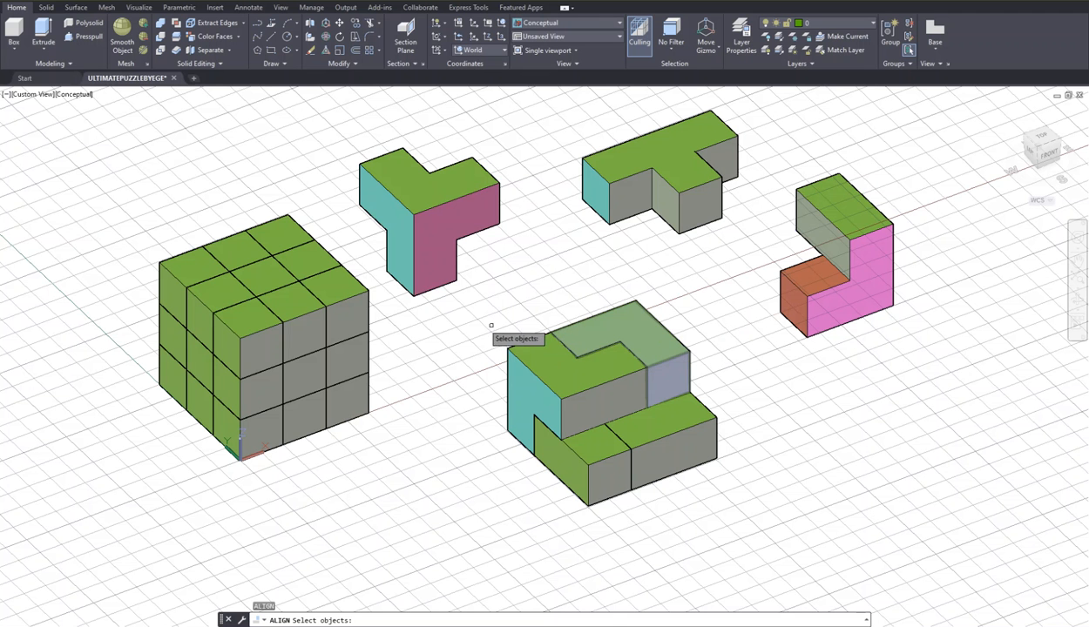
{"action": "key", "text": "Return"}
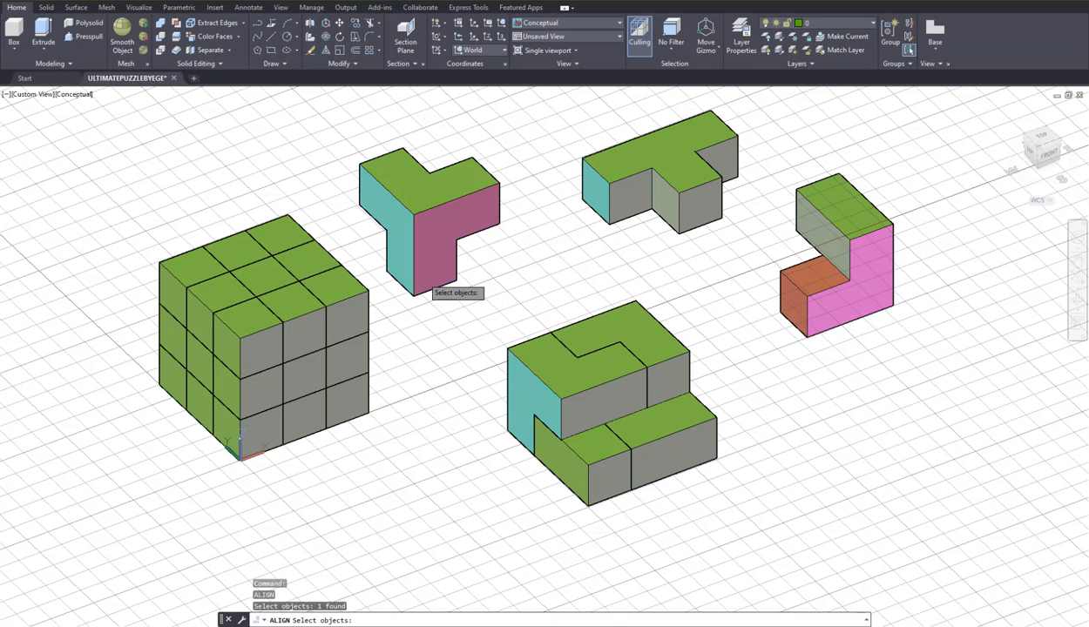
{"action": "left_click", "coordinate": [413, 294]}
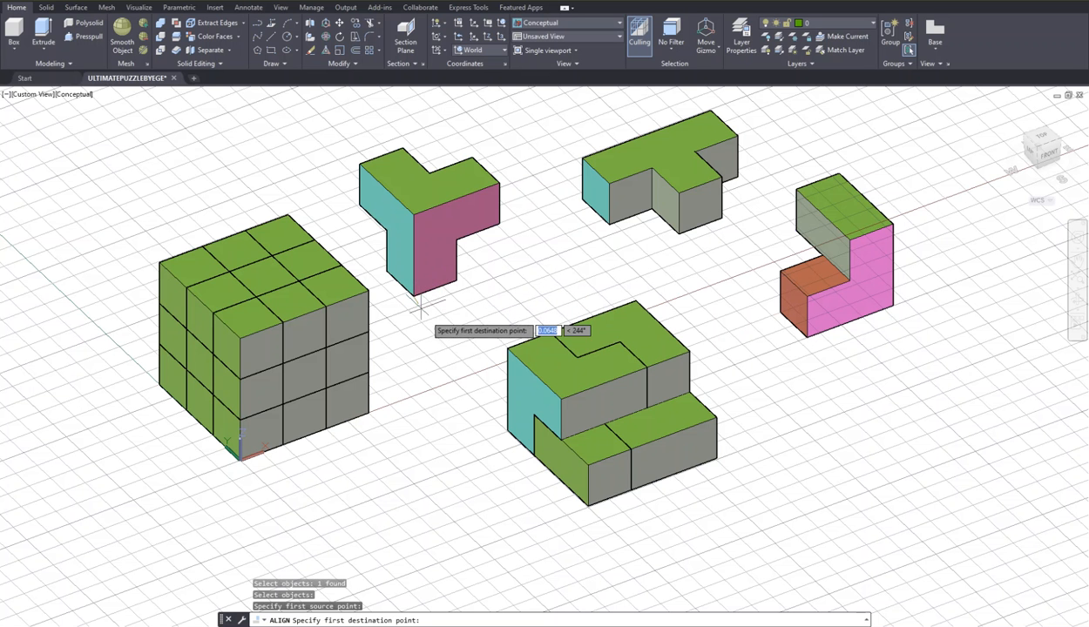
{"action": "left_click", "coordinate": [588, 466]}
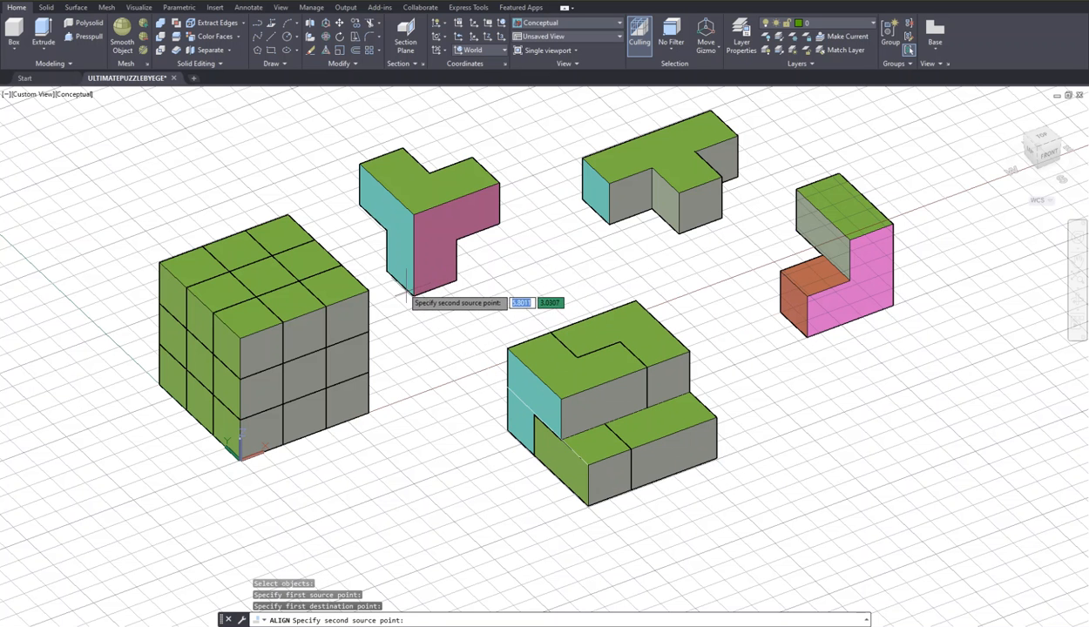
{"action": "left_click", "coordinate": [387, 271]}
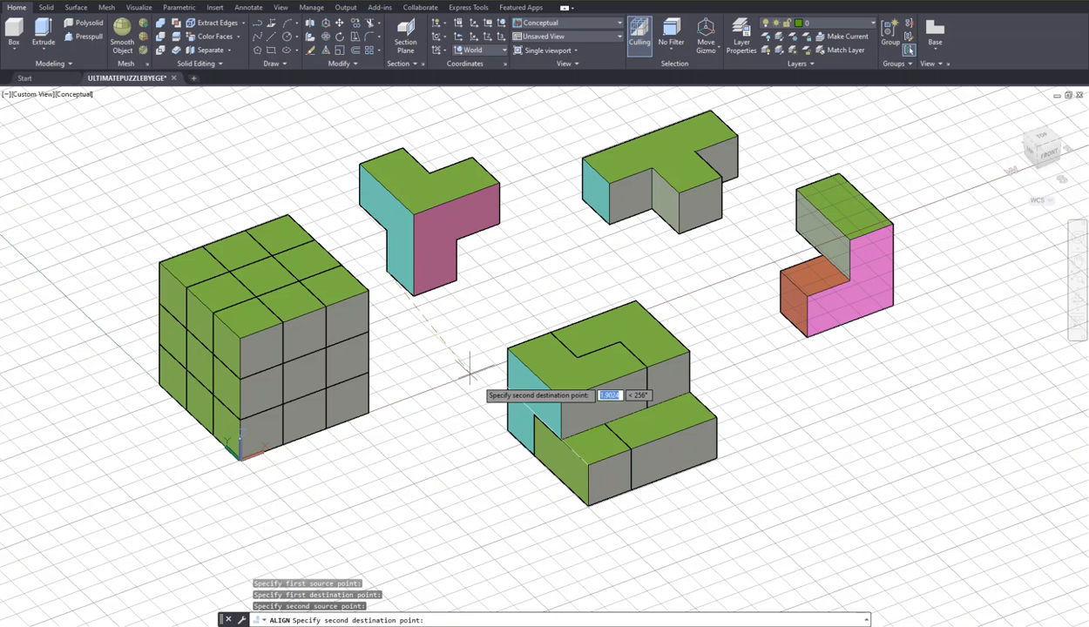
{"action": "left_click", "coordinate": [560, 440]}
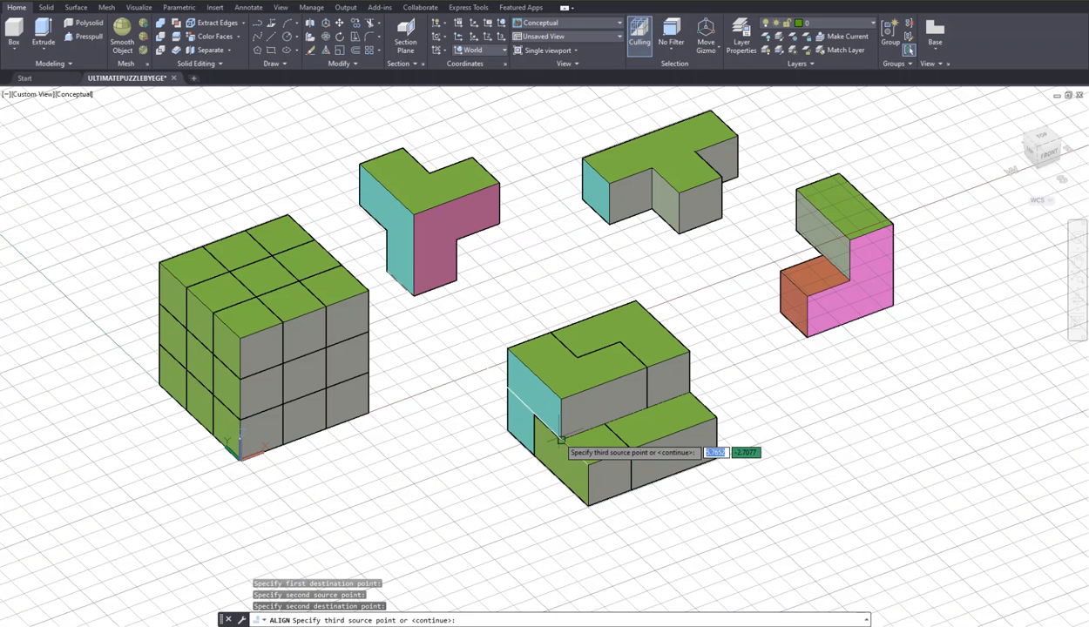
{"action": "left_click", "coordinate": [454, 281]}
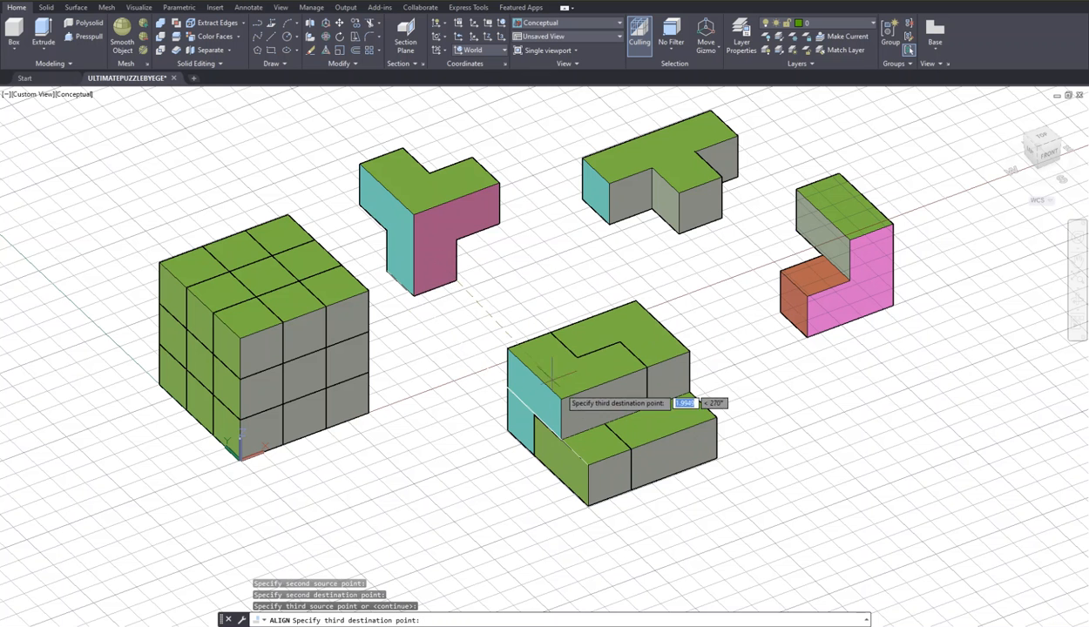
{"action": "left_click", "coordinate": [622, 445]}
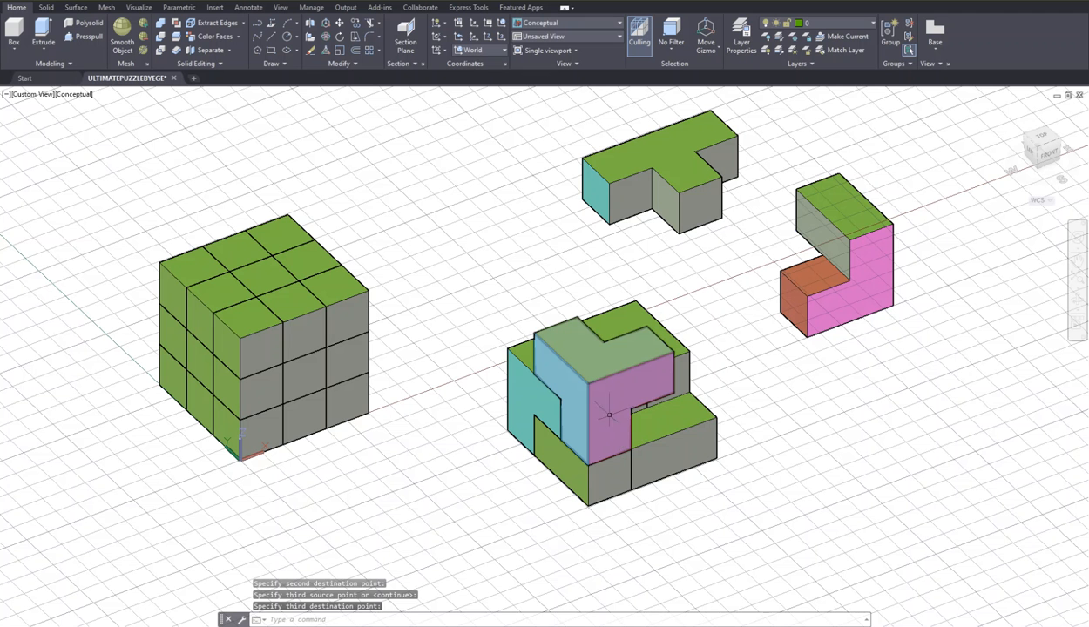
Step: Align the magenta-faced four-box piece by three corner pairs so it sits on the bottom layer against the cyan and magenta piece
{"action": "key", "text": "Return"}
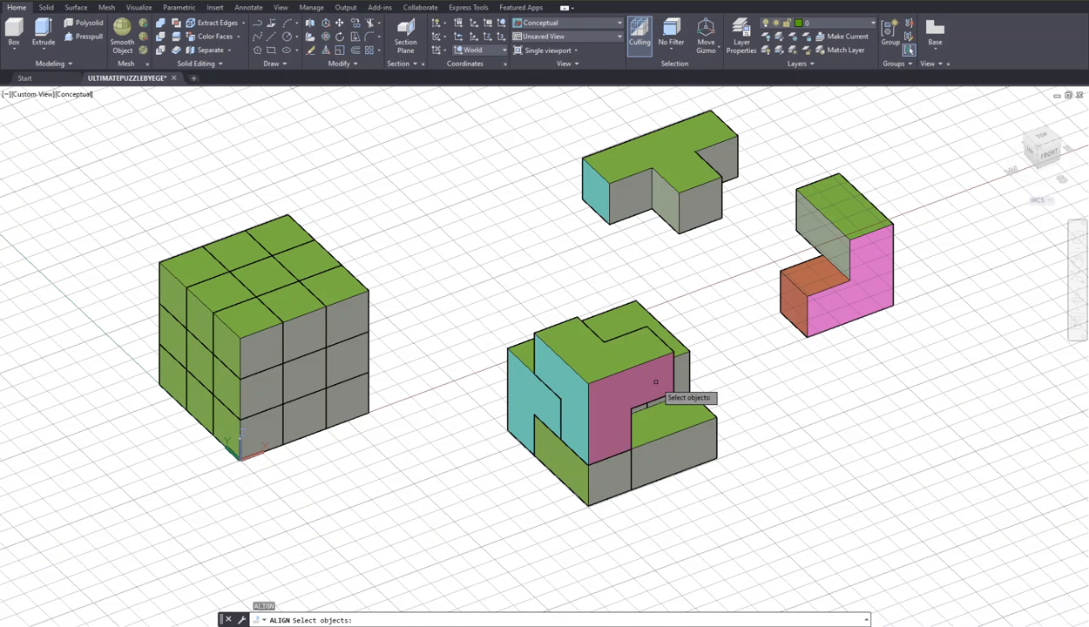
{"action": "left_click", "coordinate": [823, 312]}
{"action": "key", "text": "Return"}
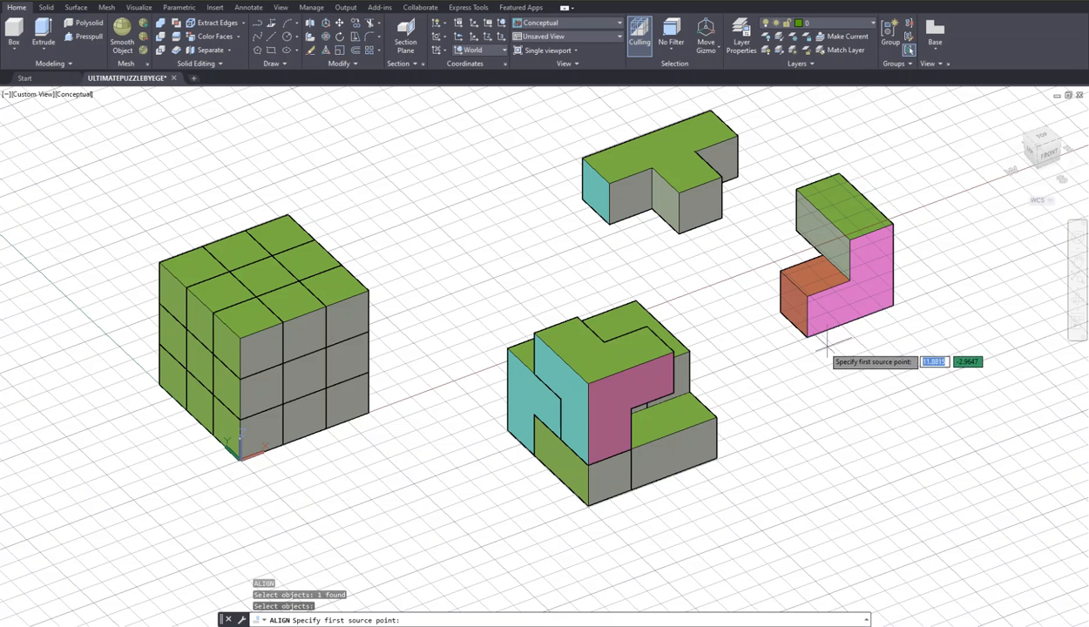
{"action": "left_click", "coordinate": [807, 336]}
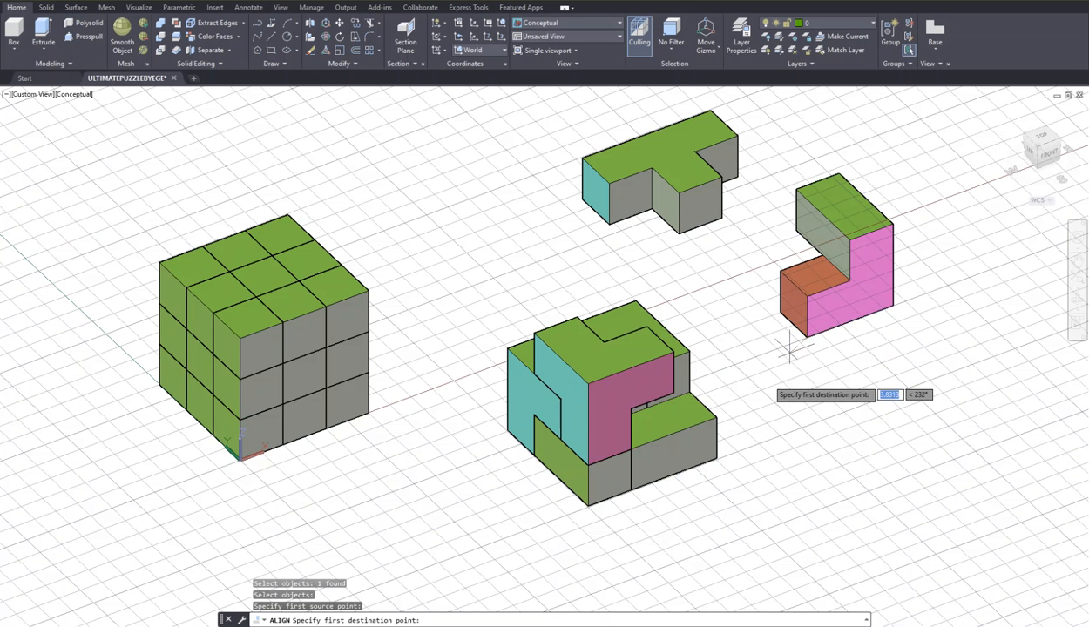
{"action": "left_click", "coordinate": [630, 450]}
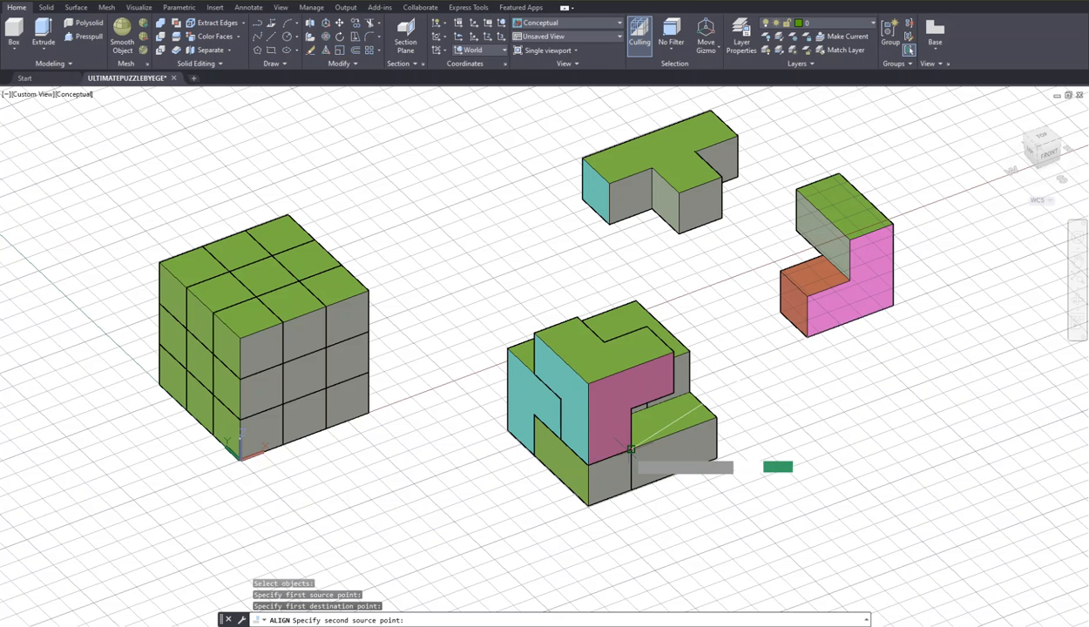
{"action": "left_click", "coordinate": [892, 305]}
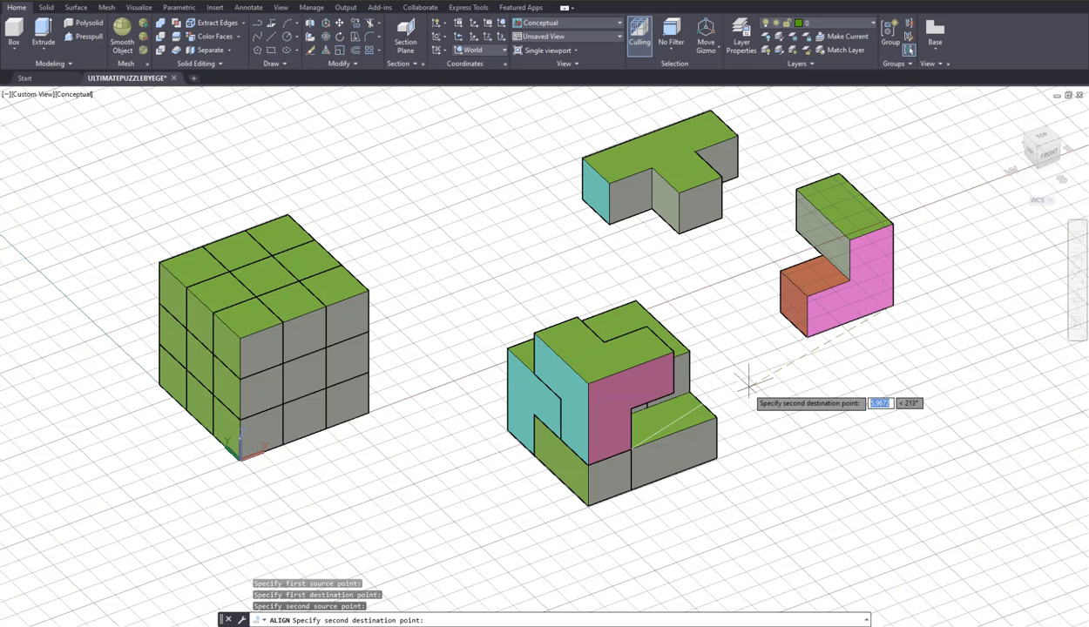
{"action": "left_click", "coordinate": [714, 418]}
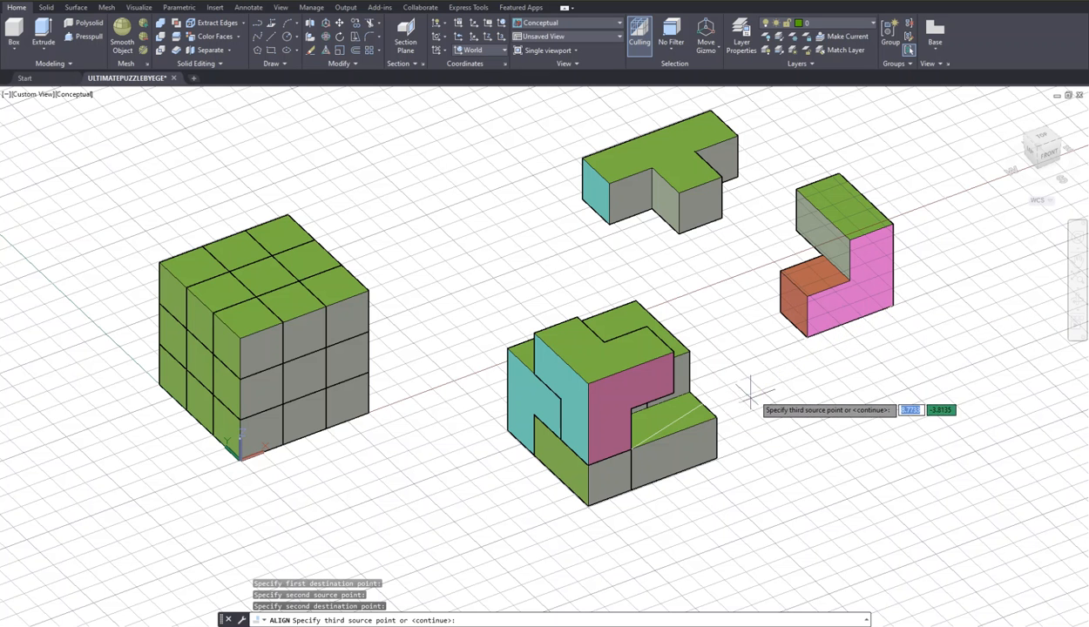
{"action": "left_click", "coordinate": [806, 297]}
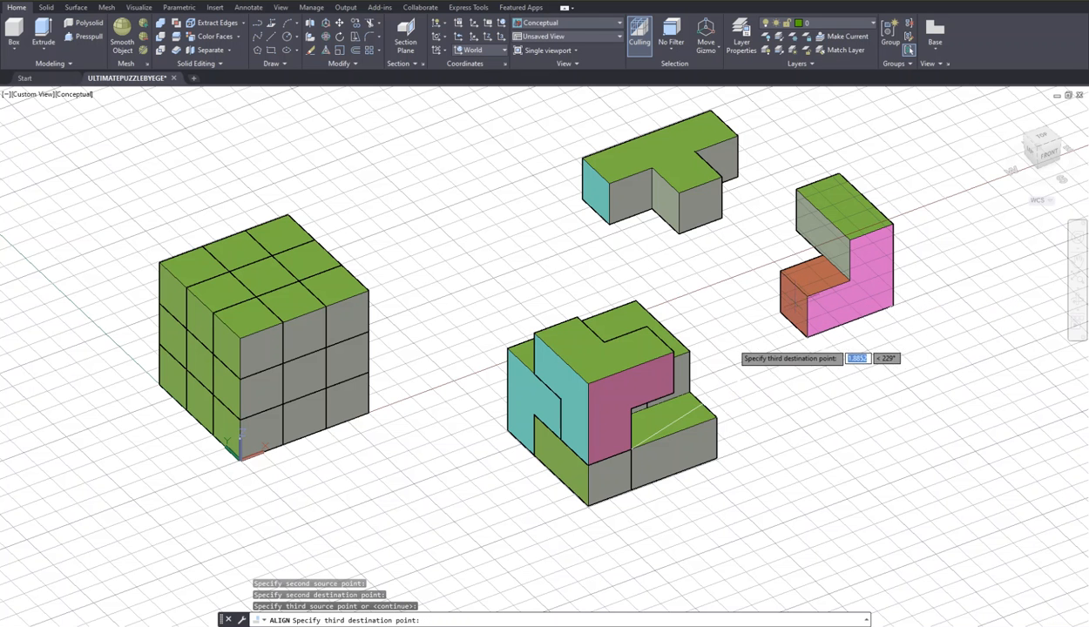
{"action": "left_click", "coordinate": [632, 407]}
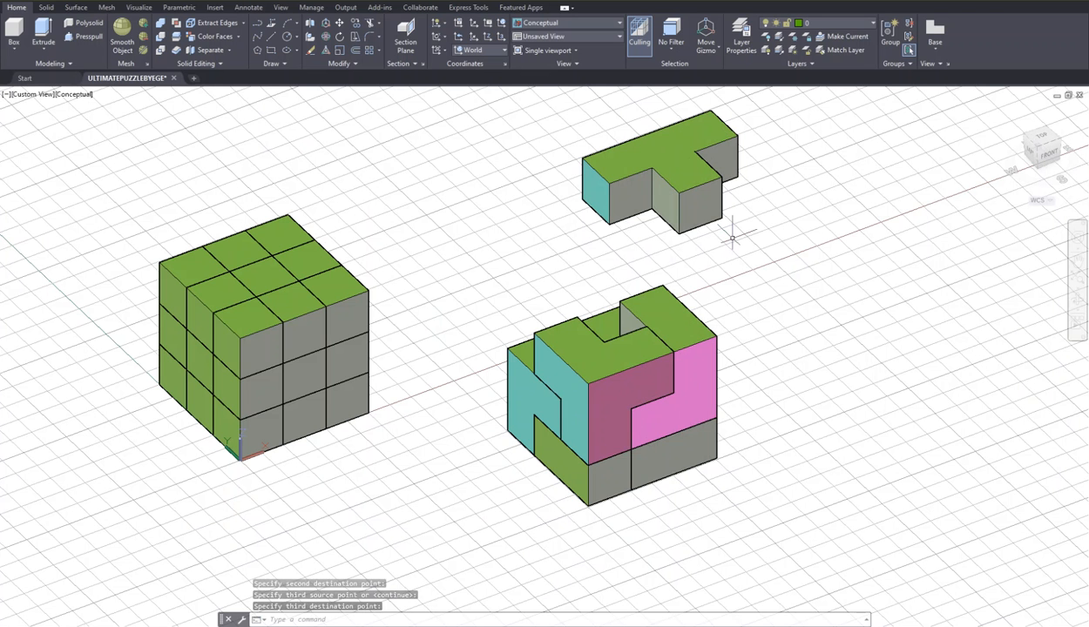
Step: Align the T-shaped piece by three corner pairs so it fills the remaining gap in the reassembled cube's top layer
{"action": "key", "text": "Return"}
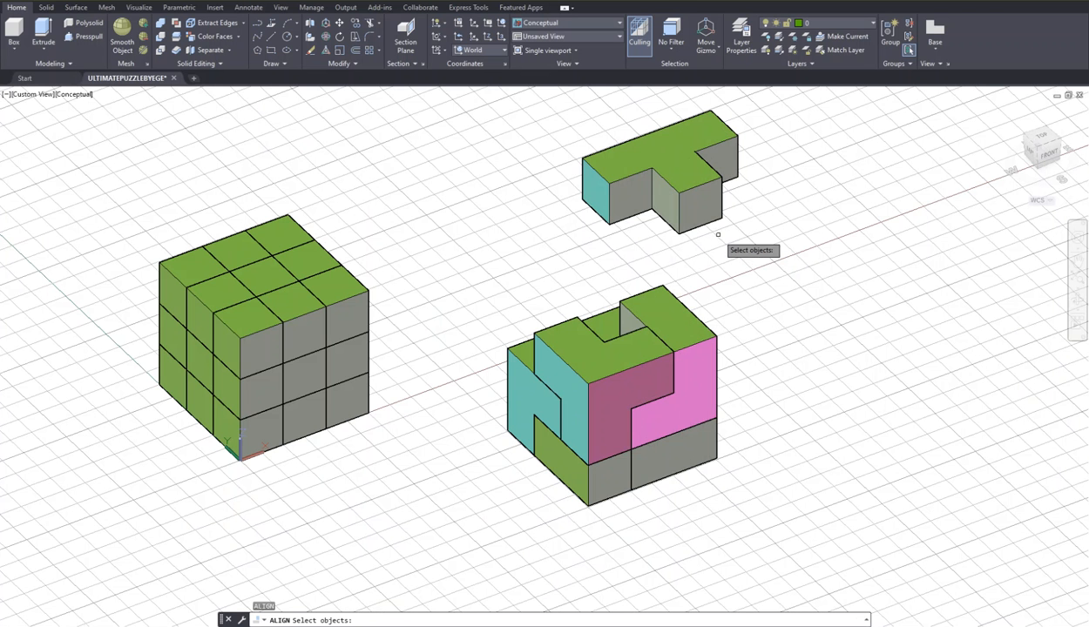
{"action": "left_click", "coordinate": [689, 203]}
{"action": "key", "text": "Return"}
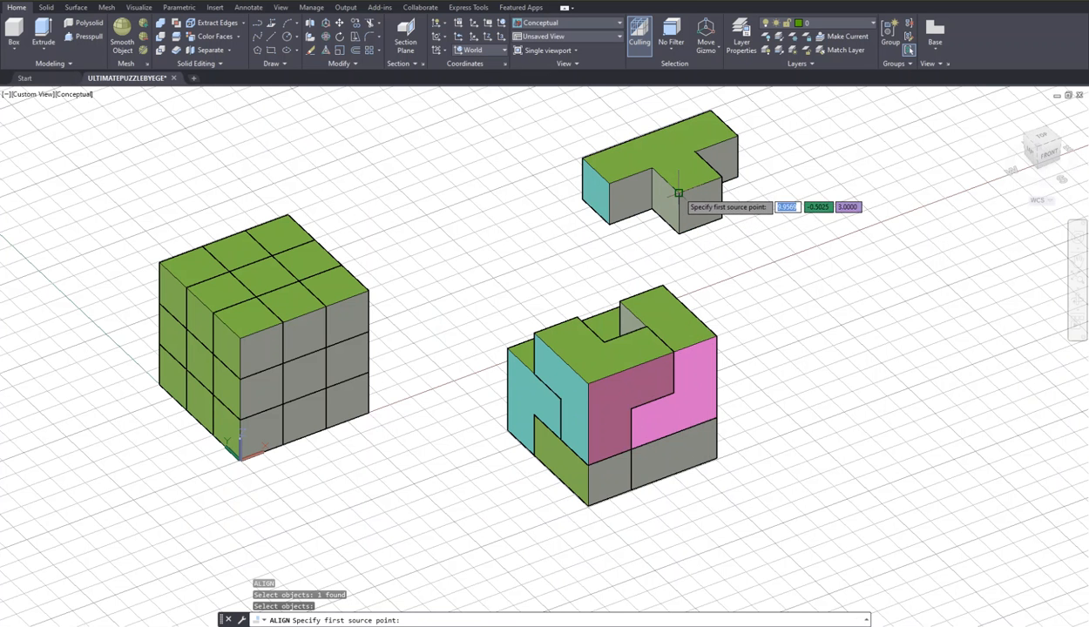
{"action": "left_click", "coordinate": [679, 192]}
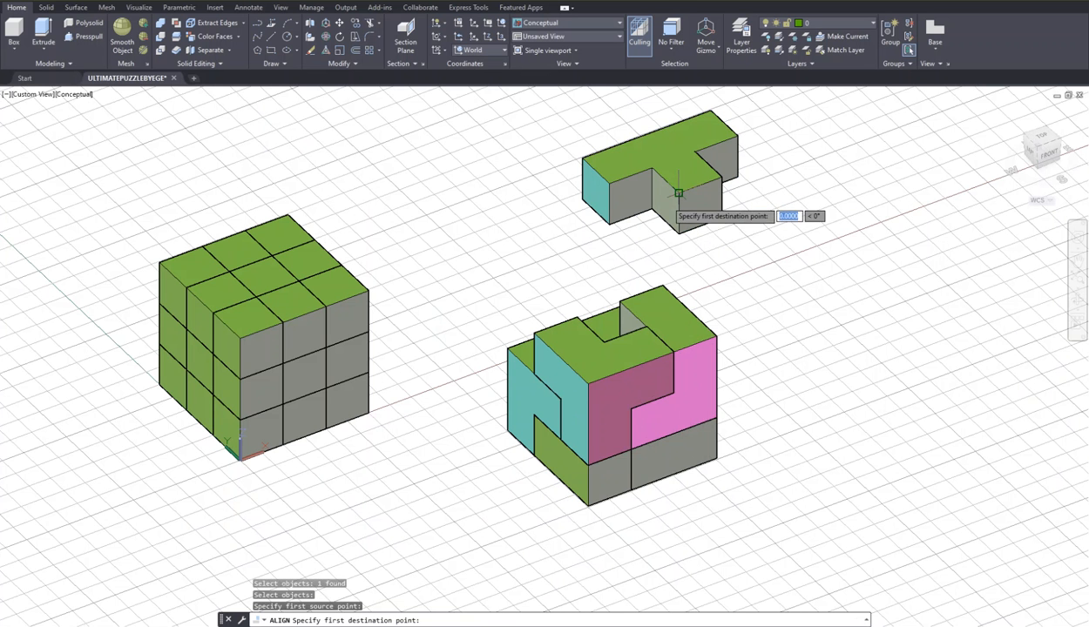
{"action": "left_click", "coordinate": [604, 343]}
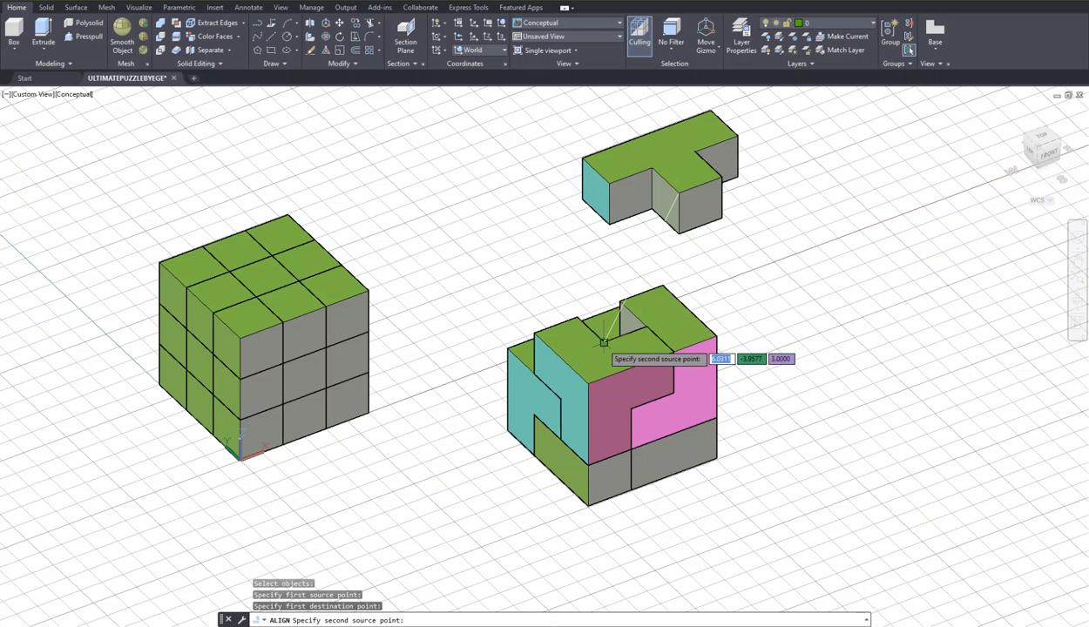
{"action": "left_click", "coordinate": [715, 184]}
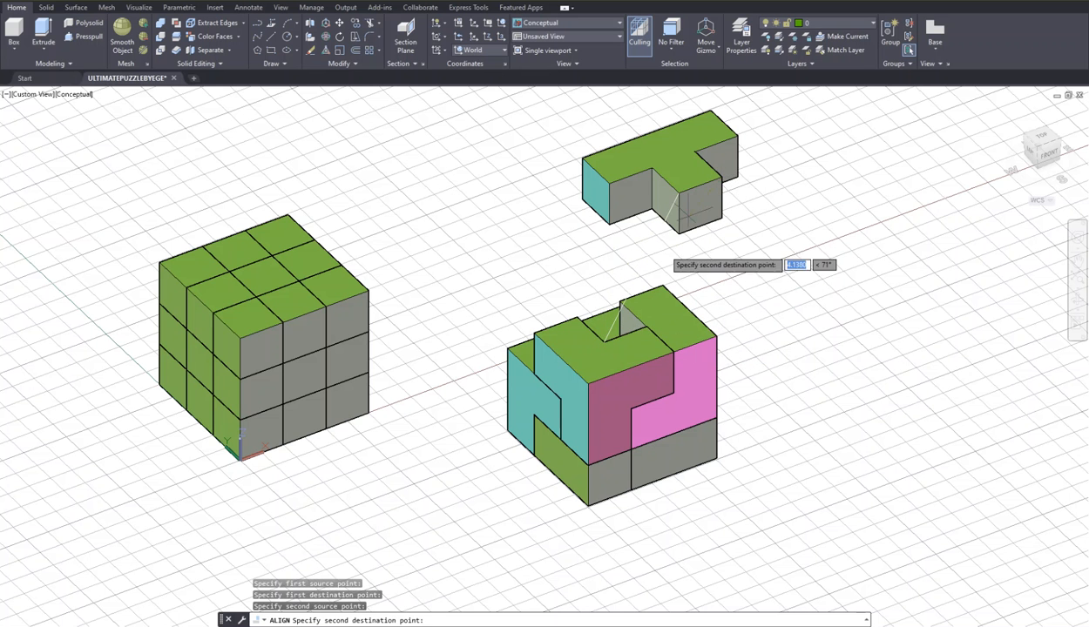
{"action": "left_click", "coordinate": [645, 329]}
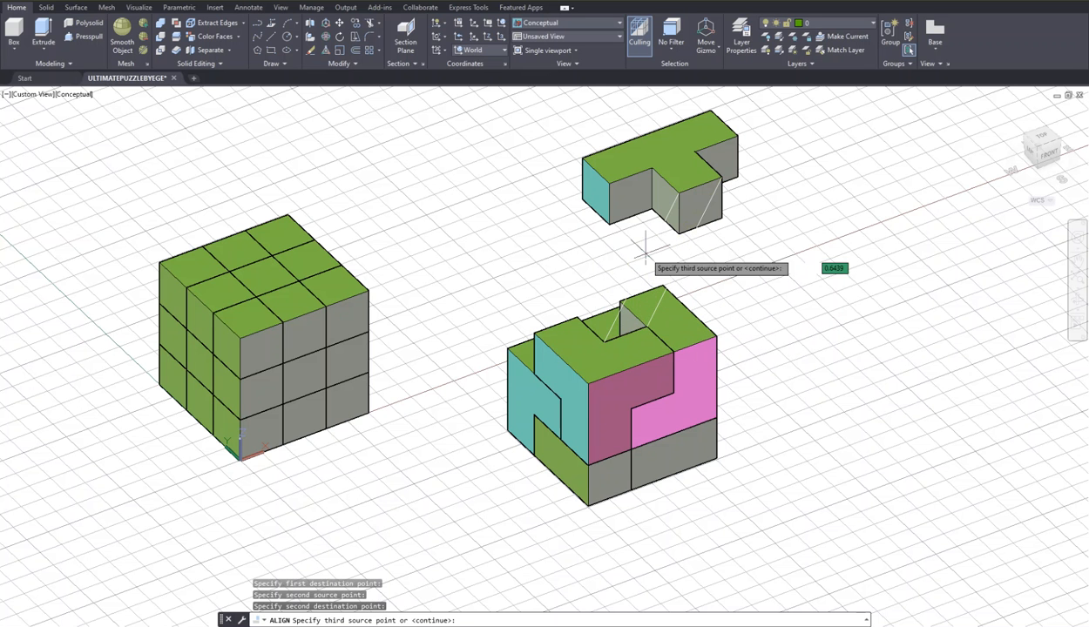
{"action": "left_click", "coordinate": [653, 169]}
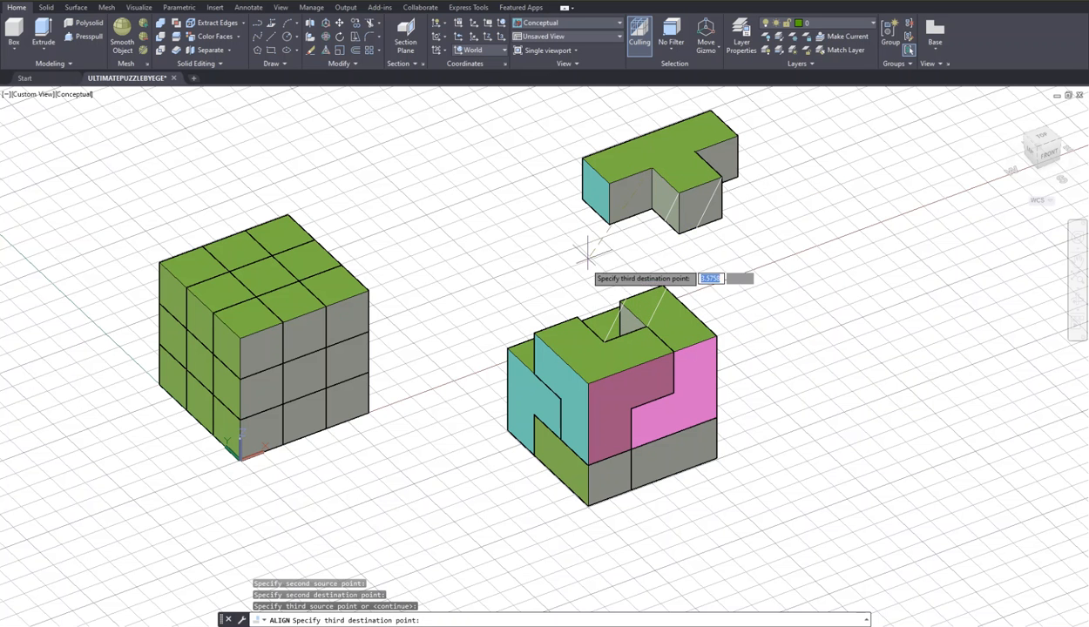
{"action": "left_click", "coordinate": [577, 313]}
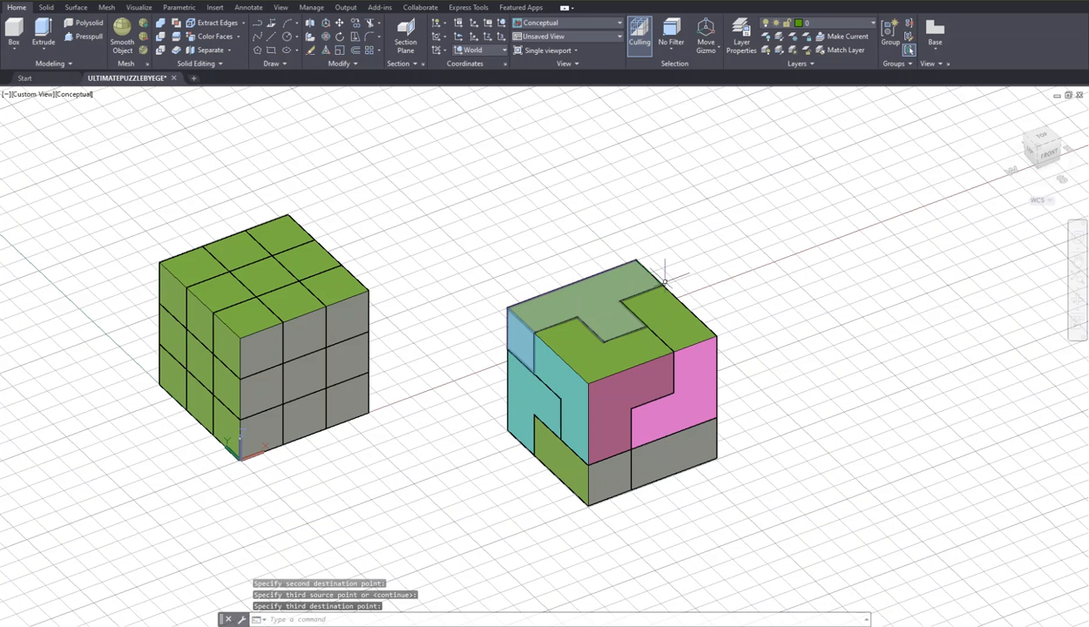
Step: Color the green side face of the S-shaped bottom-layer piece cyan, matching the other faces on that side of the cube
{"action": "middle_click_drag", "start_coordinate": [843, 236], "coordinate": [810, 205]}
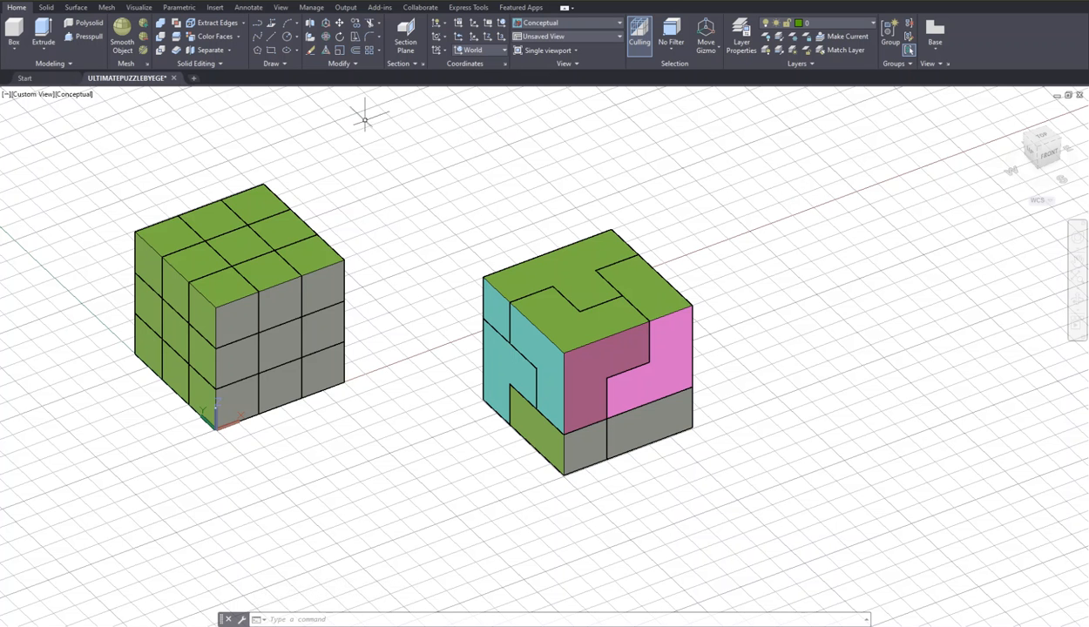
{"action": "left_click", "coordinate": [210, 36]}
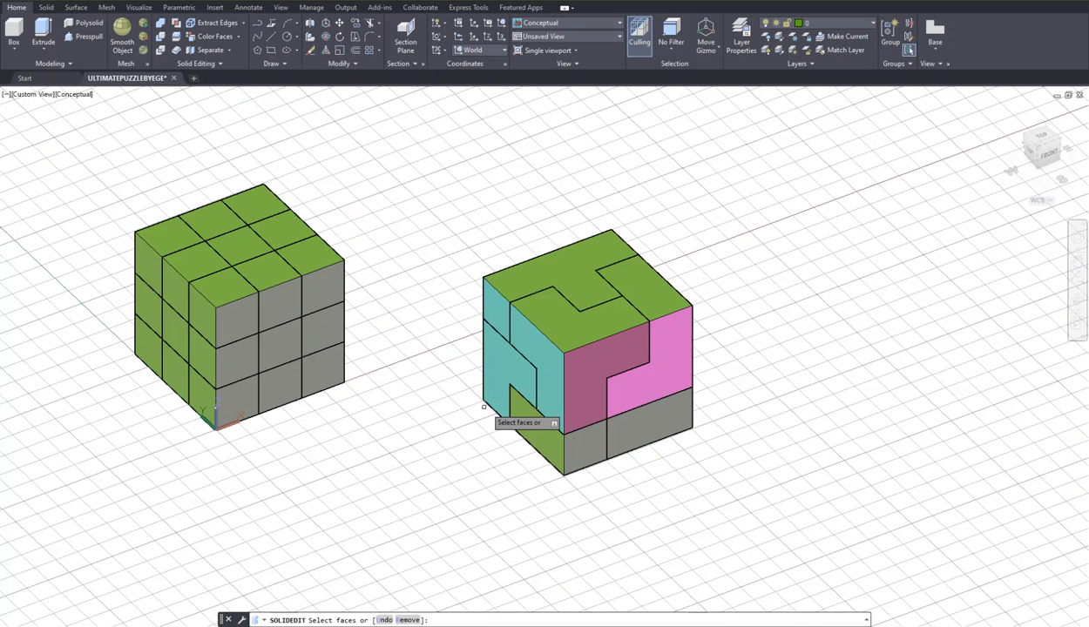
{"action": "left_click", "coordinate": [556, 412]}
{"action": "left_click", "coordinate": [545, 434]}
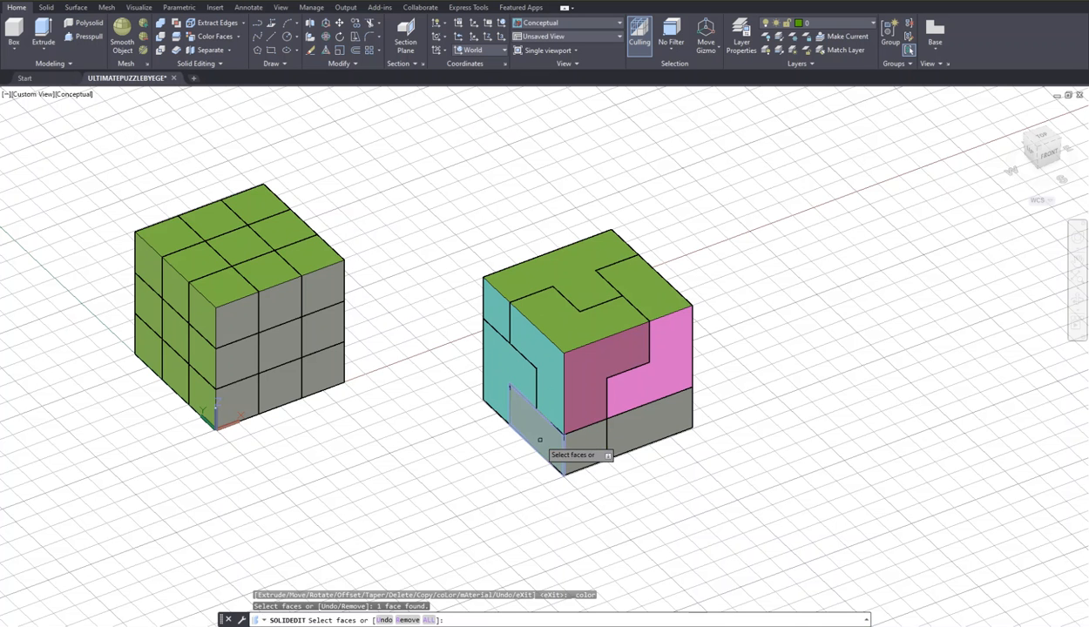
{"action": "key", "text": "Return"}
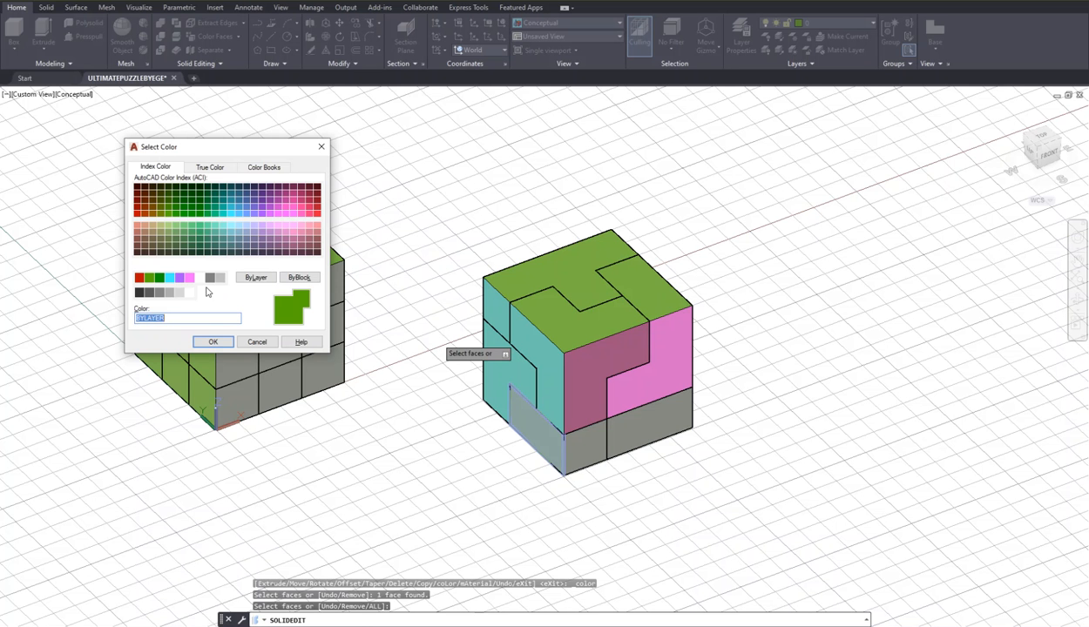
{"action": "left_click", "coordinate": [169, 278]}
{"action": "left_click", "coordinate": [212, 341]}
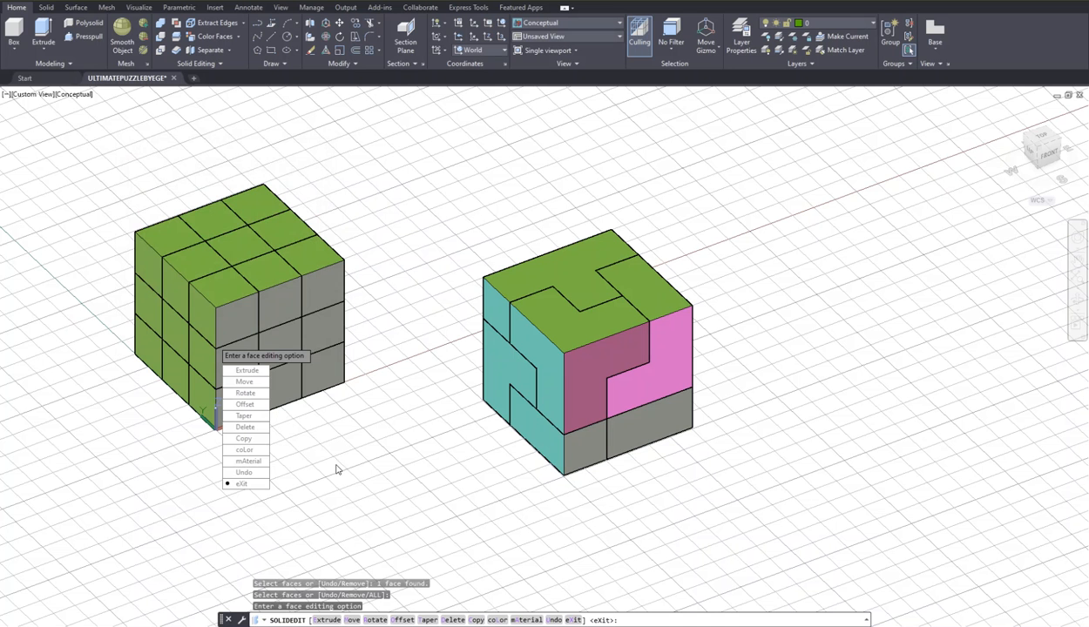
{"action": "key", "text": "Return"}
{"action": "key", "text": "Return"}
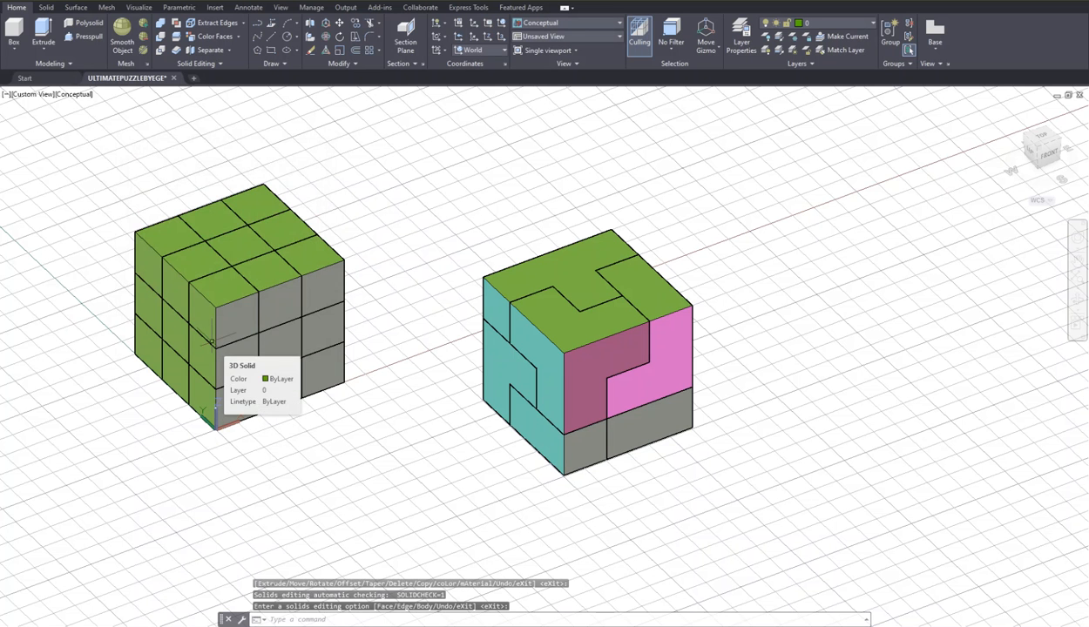
{"action": "left_click", "coordinate": [271, 266]}
{"action": "key", "text": "Escape"}
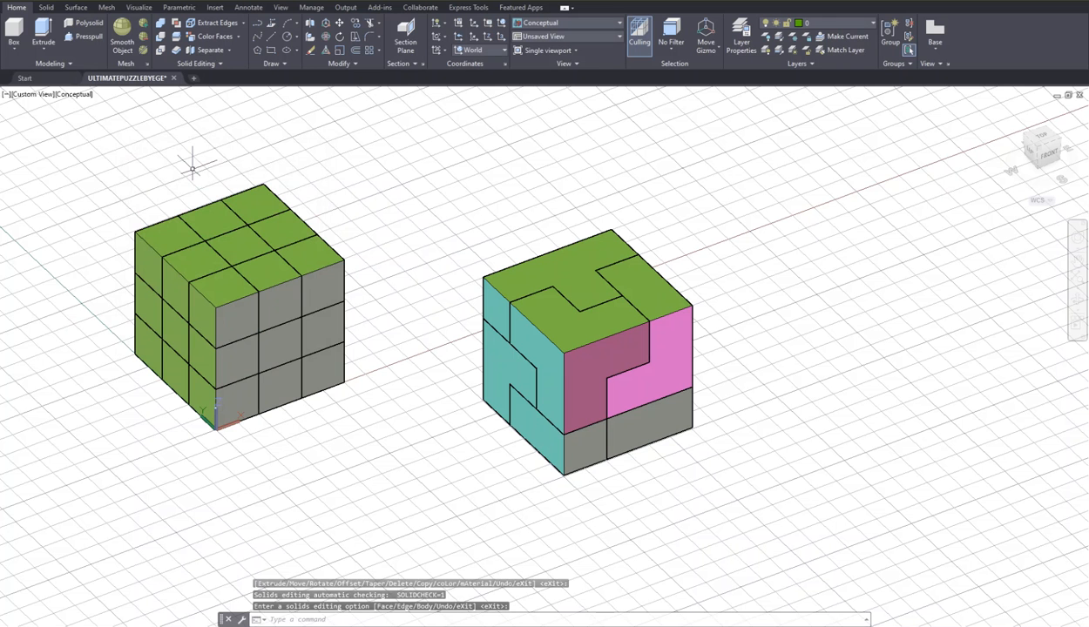
Step: Try to color the gray front face of the S-shaped bottom-layer piece red
{"action": "left_click", "coordinate": [193, 39]}
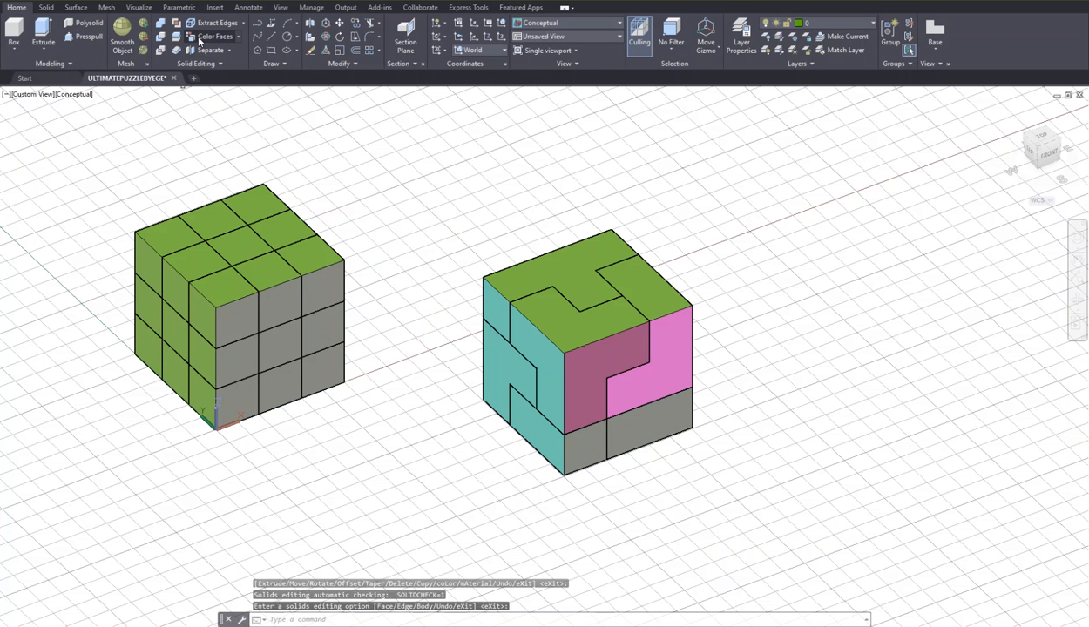
{"action": "left_click", "coordinate": [581, 438]}
{"action": "key", "text": "Return"}
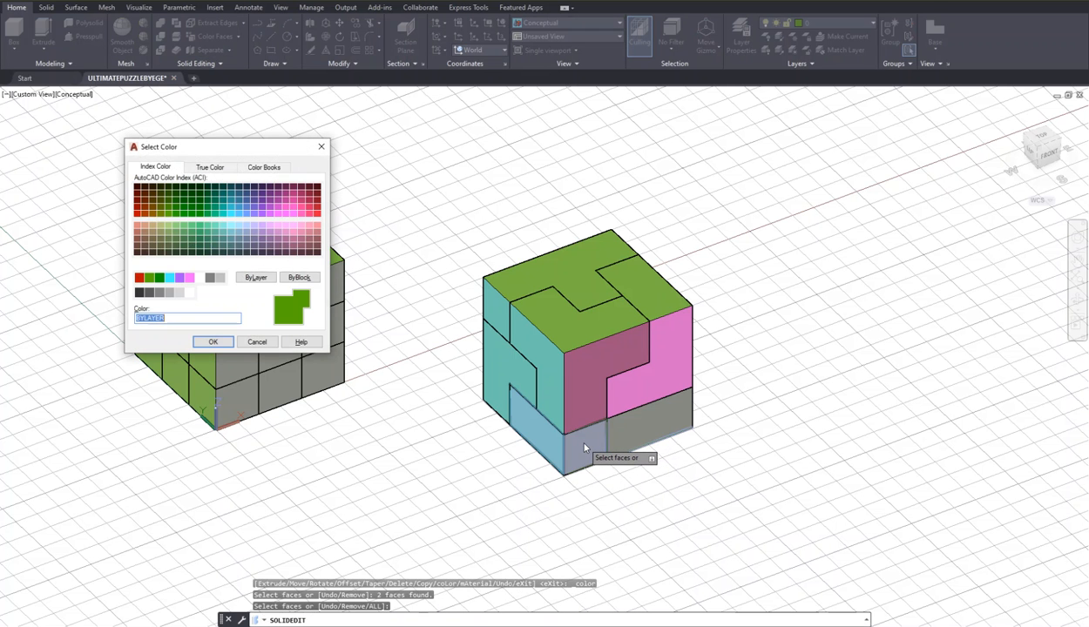
{"action": "left_click", "coordinate": [140, 279]}
{"action": "left_click", "coordinate": [212, 341]}
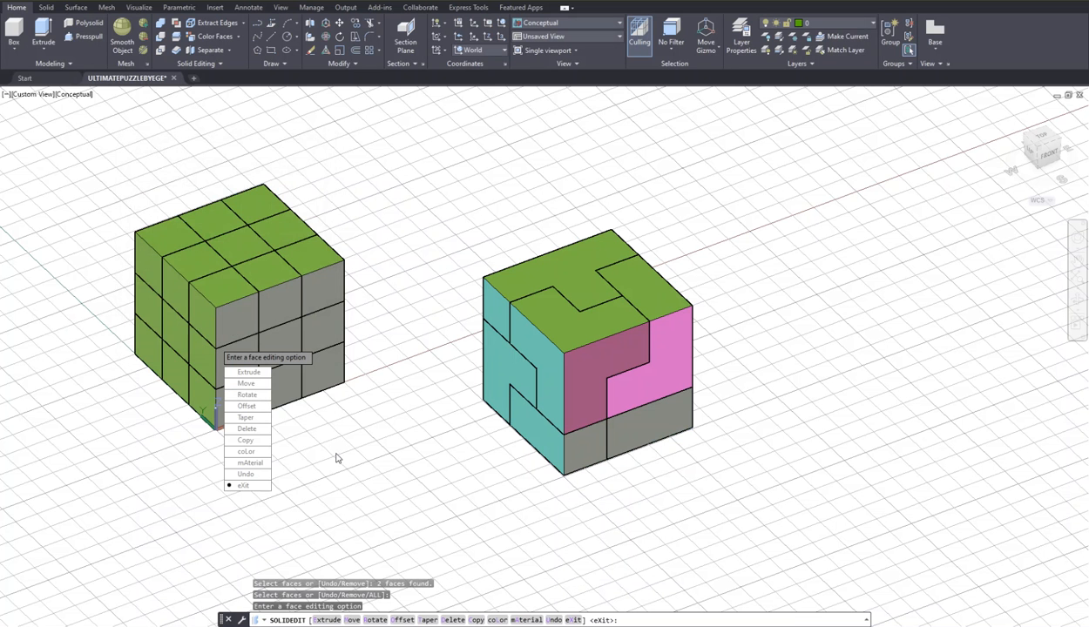
{"action": "key", "text": "Return"}
{"action": "key", "text": "Return"}
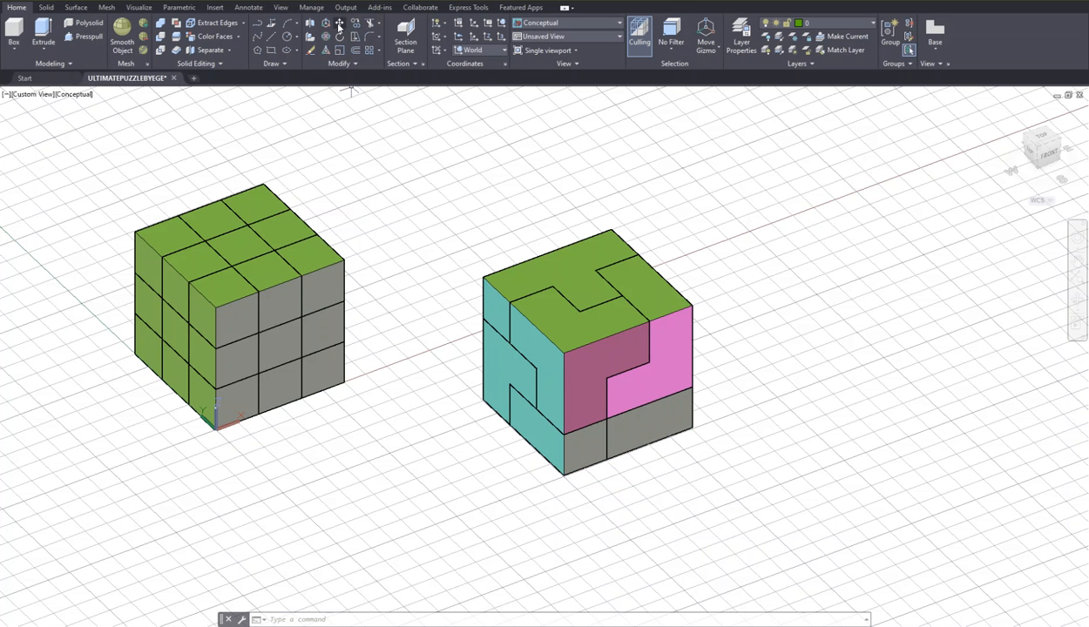
Step: Move the S-shaped bottom-layer piece out of the reassembled cube into the free space in front of it
{"action": "left_click", "coordinate": [339, 24]}
{"action": "left_click", "coordinate": [591, 450]}
{"action": "key", "text": "Return"}
{"action": "left_click", "coordinate": [594, 442]}
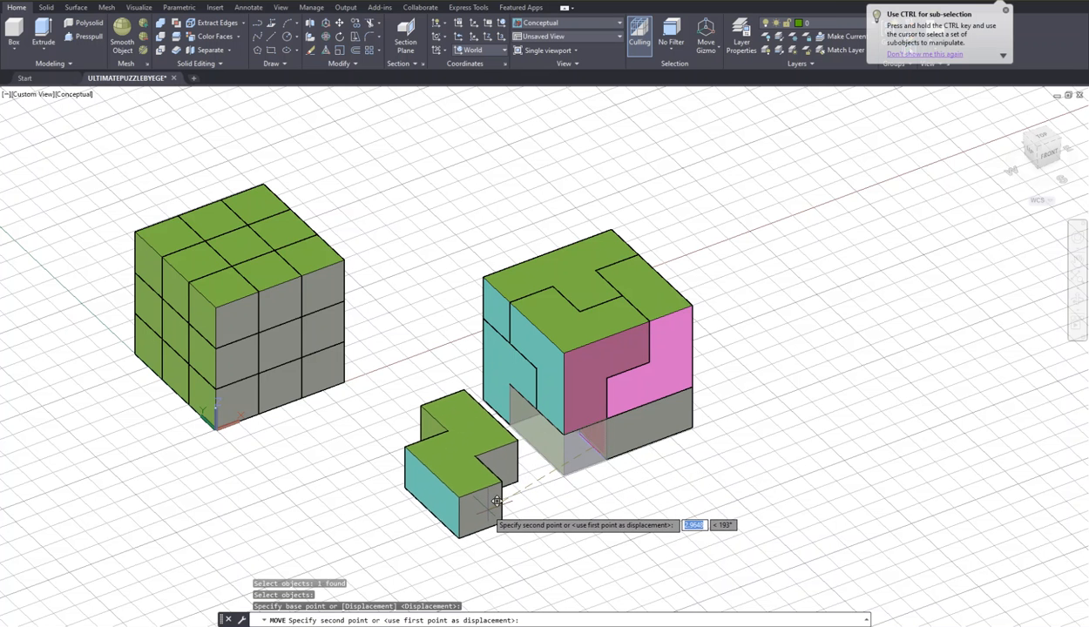
{"action": "left_click", "coordinate": [494, 504]}
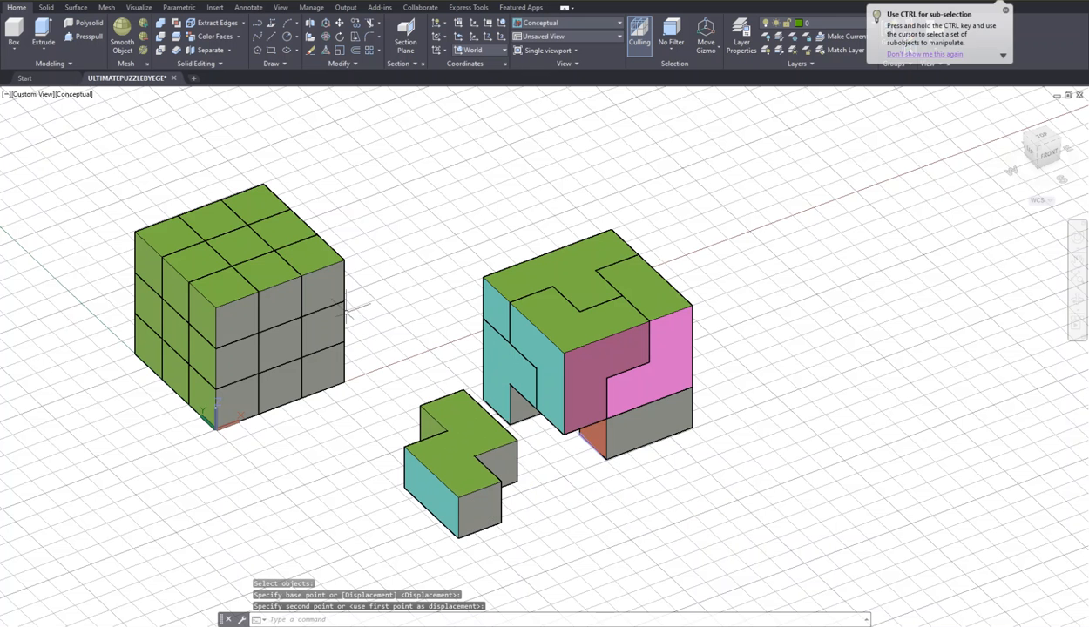
Step: Color the front end face of the moved S-shaped piece magenta
{"action": "left_click", "coordinate": [195, 39]}
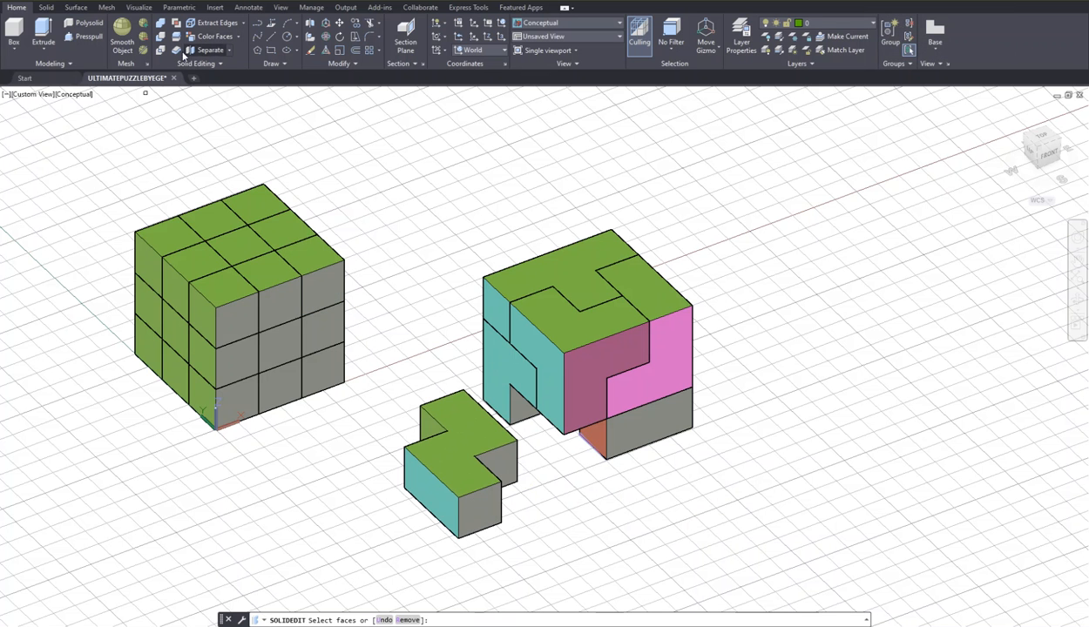
{"action": "left_click", "coordinate": [479, 516]}
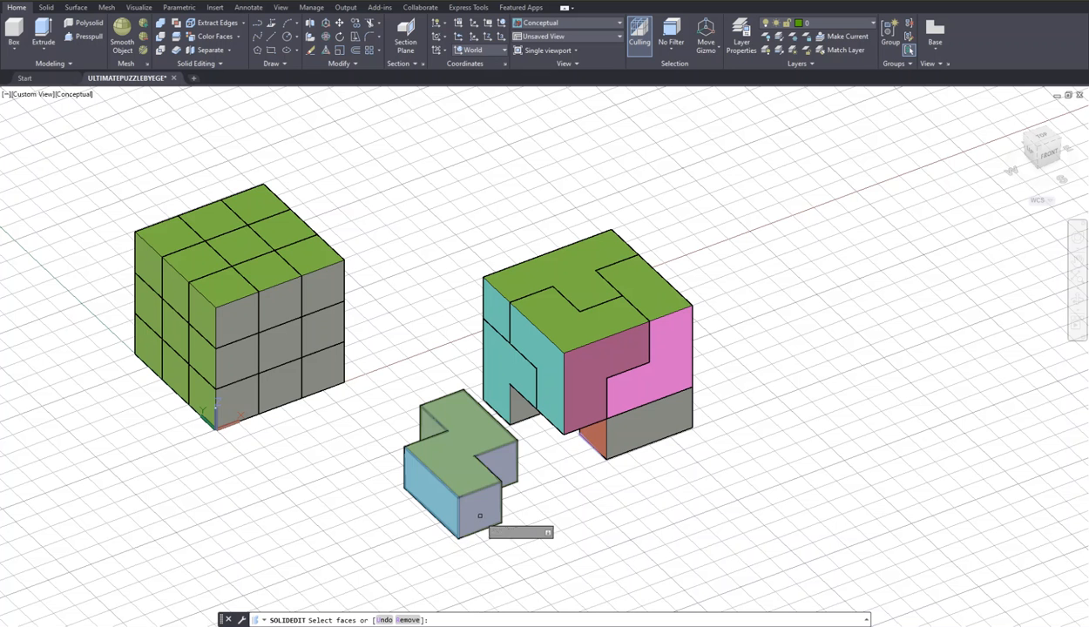
{"action": "left_click", "coordinate": [478, 514]}
{"action": "key", "text": "Return"}
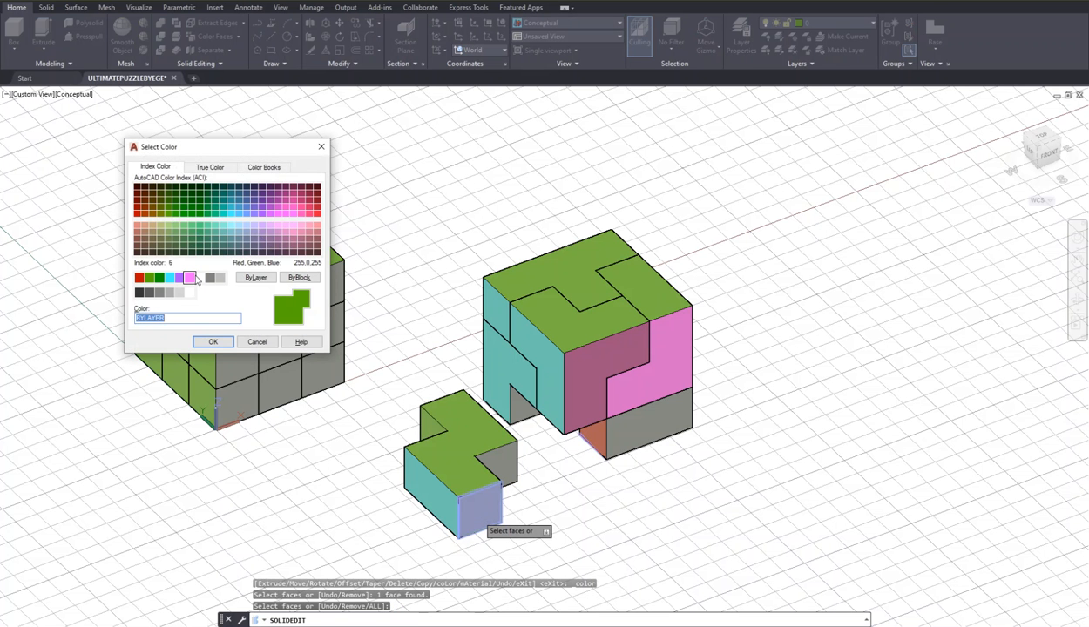
{"action": "left_click", "coordinate": [191, 278]}
{"action": "left_click", "coordinate": [213, 342]}
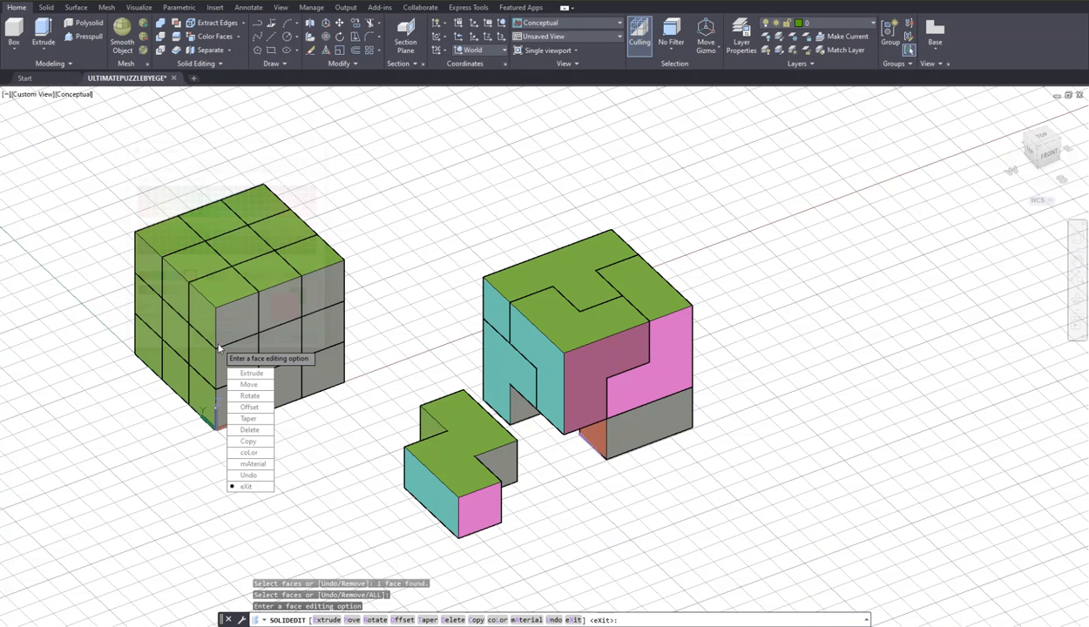
{"action": "key", "text": "Return"}
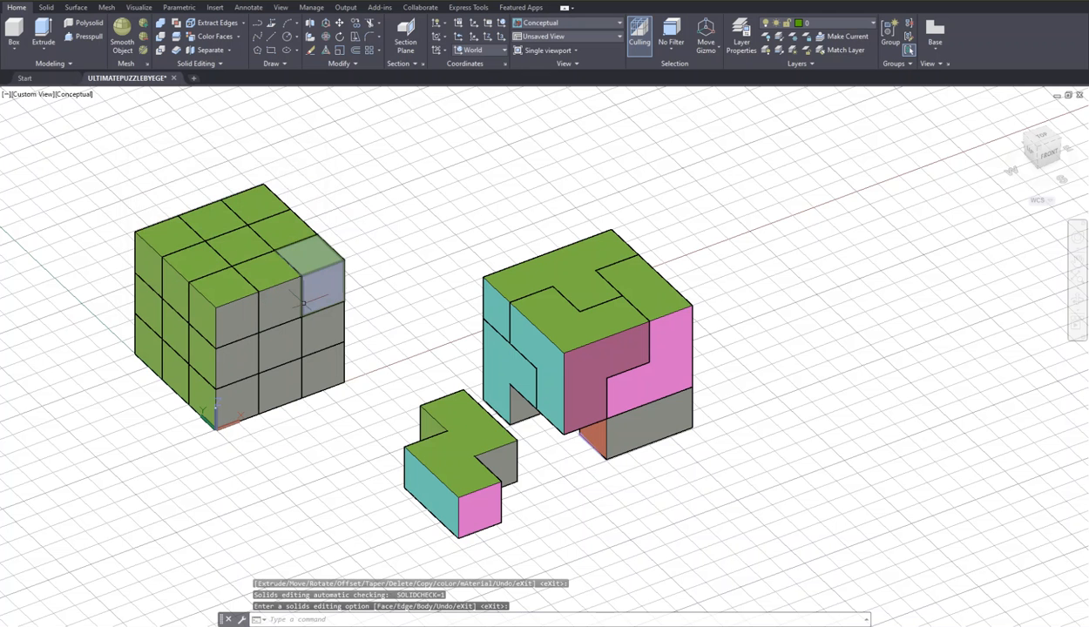
Step: Align the S-shaped piece back into its gap in the cube's bottom layer using three pairs of matching corner points
{"action": "type", "text": "A"}
{"action": "key", "text": "Return"}
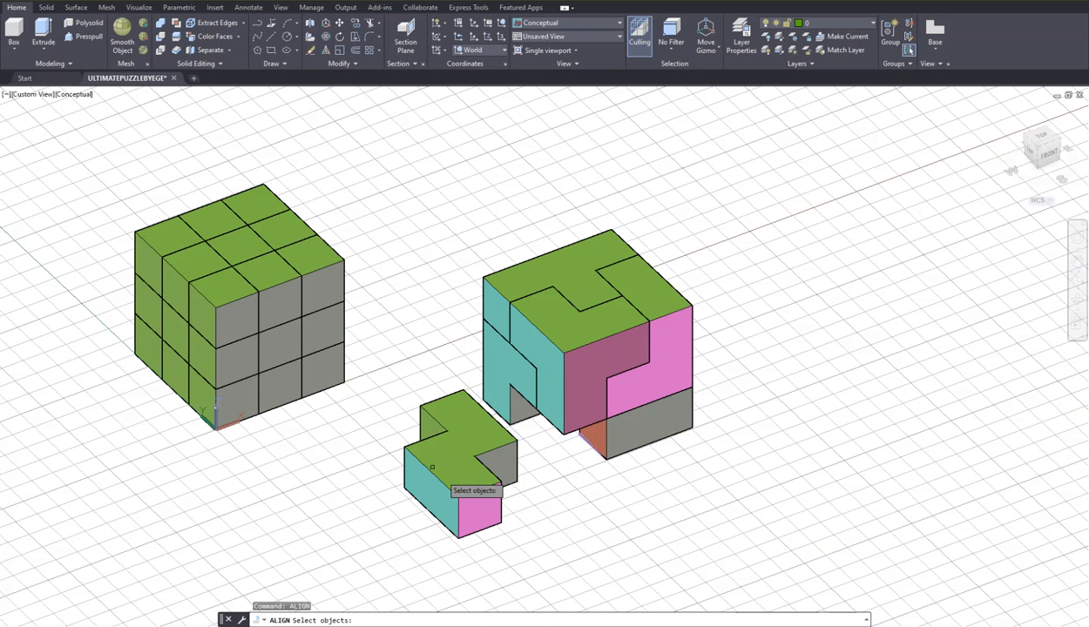
{"action": "left_click", "coordinate": [464, 478]}
{"action": "key", "text": "Return"}
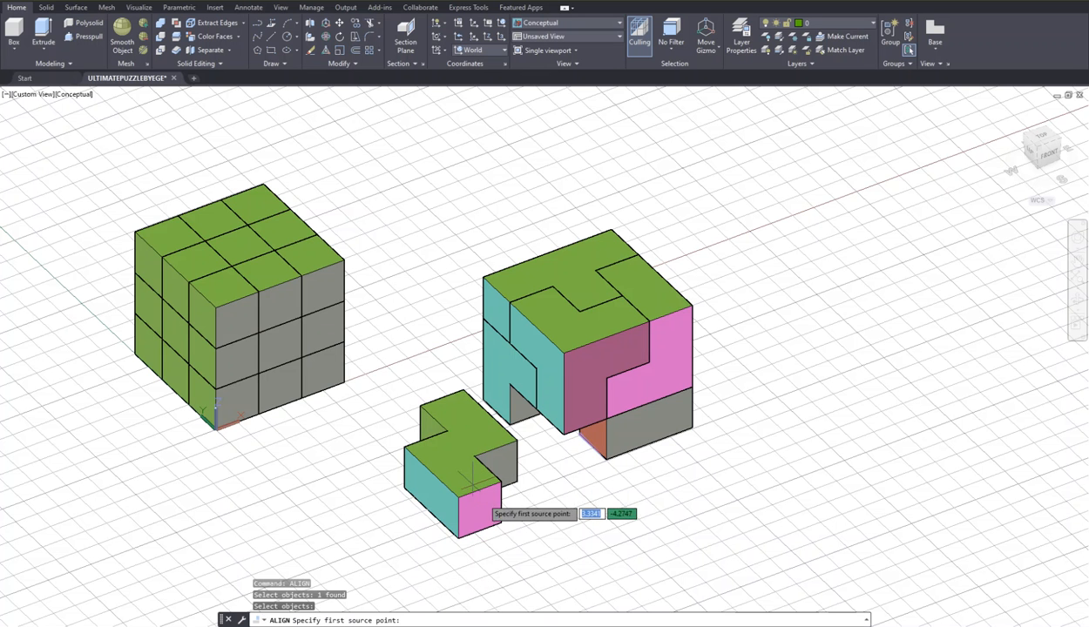
{"action": "left_click", "coordinate": [502, 523]}
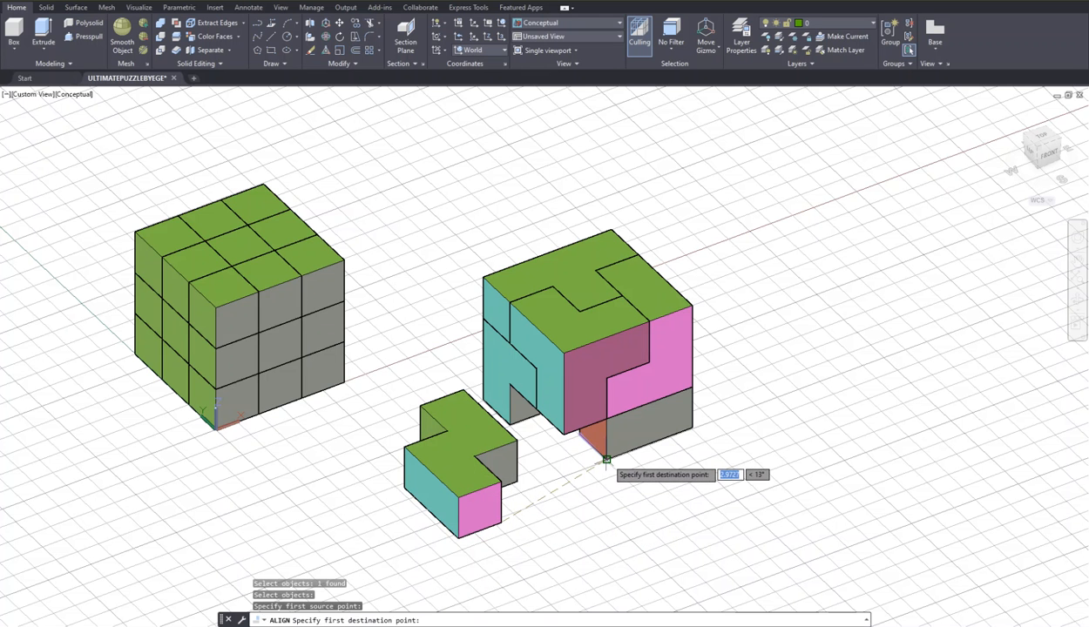
{"action": "left_click", "coordinate": [607, 459]}
{"action": "left_click", "coordinate": [501, 482]}
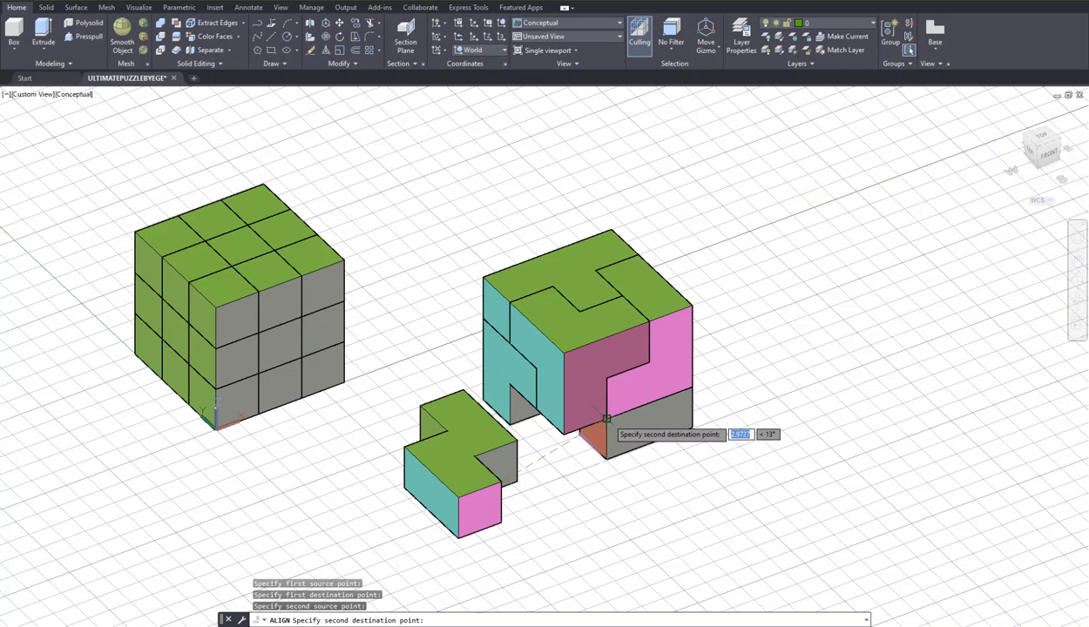
{"action": "left_click", "coordinate": [607, 419]}
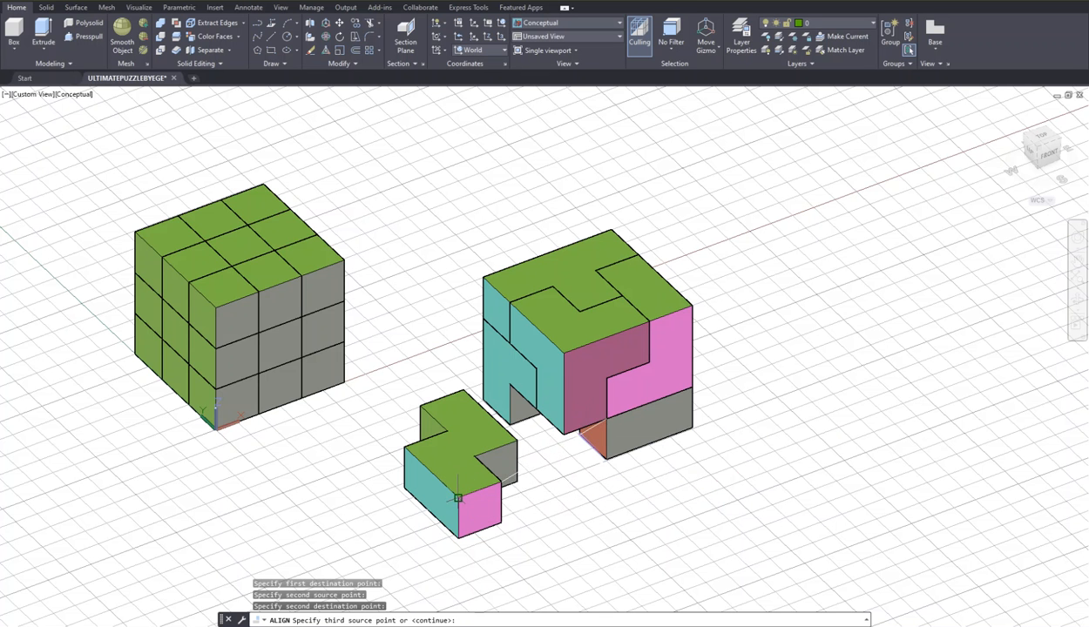
{"action": "left_click", "coordinate": [446, 488]}
{"action": "left_click", "coordinate": [546, 416]}
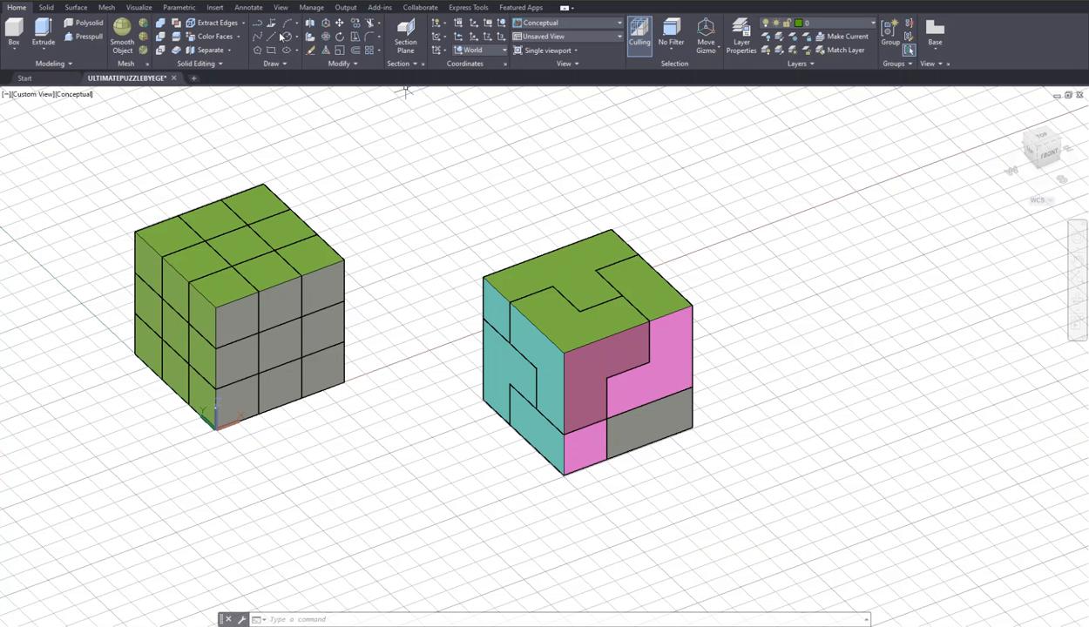
Step: Move the bottom-layer piece with the gray front face out of the reassembled cube into the free space beside it
{"action": "left_click", "coordinate": [341, 24]}
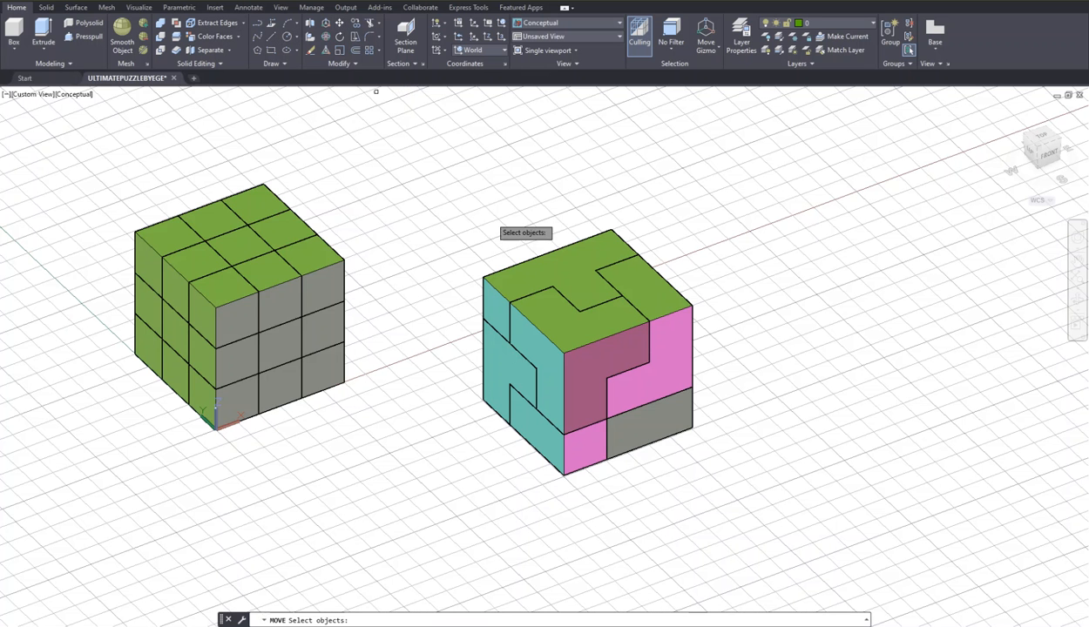
{"action": "left_click", "coordinate": [675, 429]}
{"action": "key", "text": "Return"}
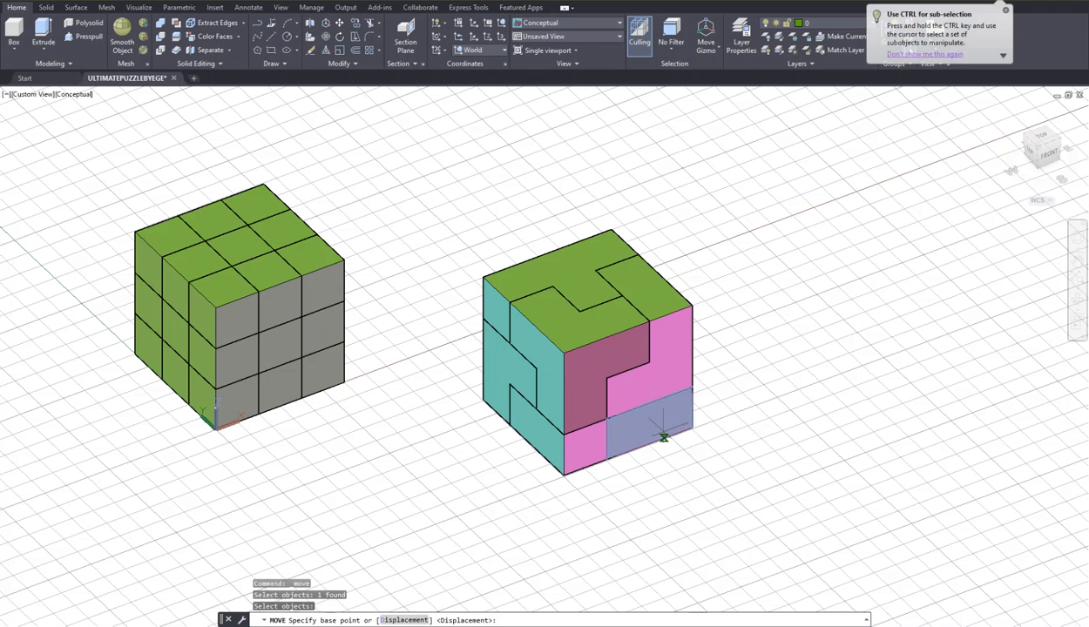
{"action": "left_click", "coordinate": [664, 434]}
{"action": "left_click", "coordinate": [821, 344]}
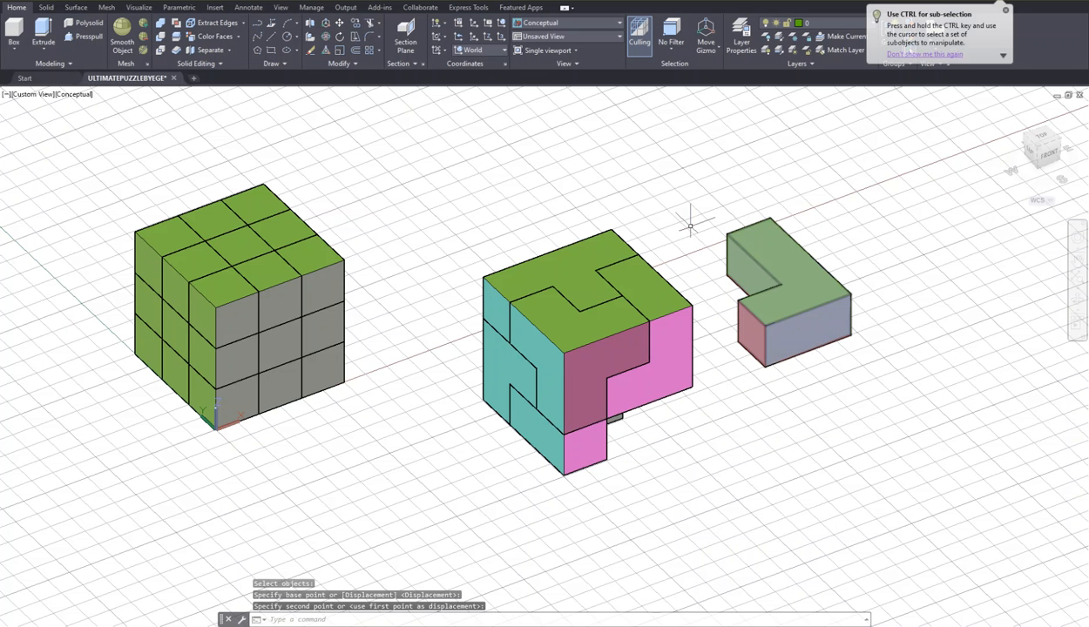
Step: Color the gray front face of the moved-out bottom-layer piece magenta
{"action": "left_click", "coordinate": [191, 39]}
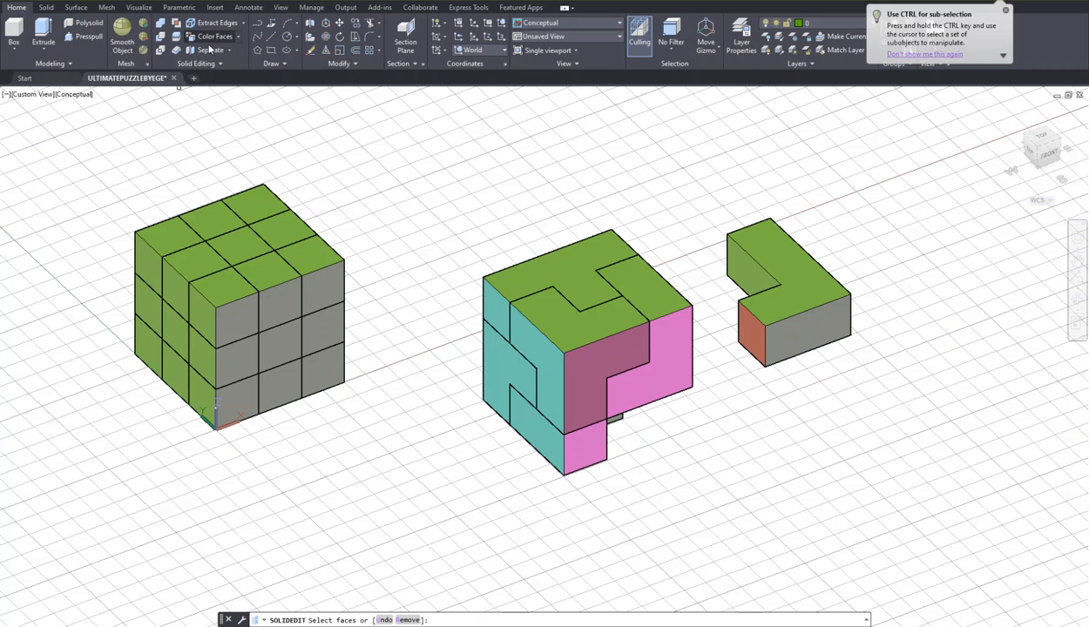
{"action": "left_click", "coordinate": [810, 319]}
{"action": "key", "text": "Return"}
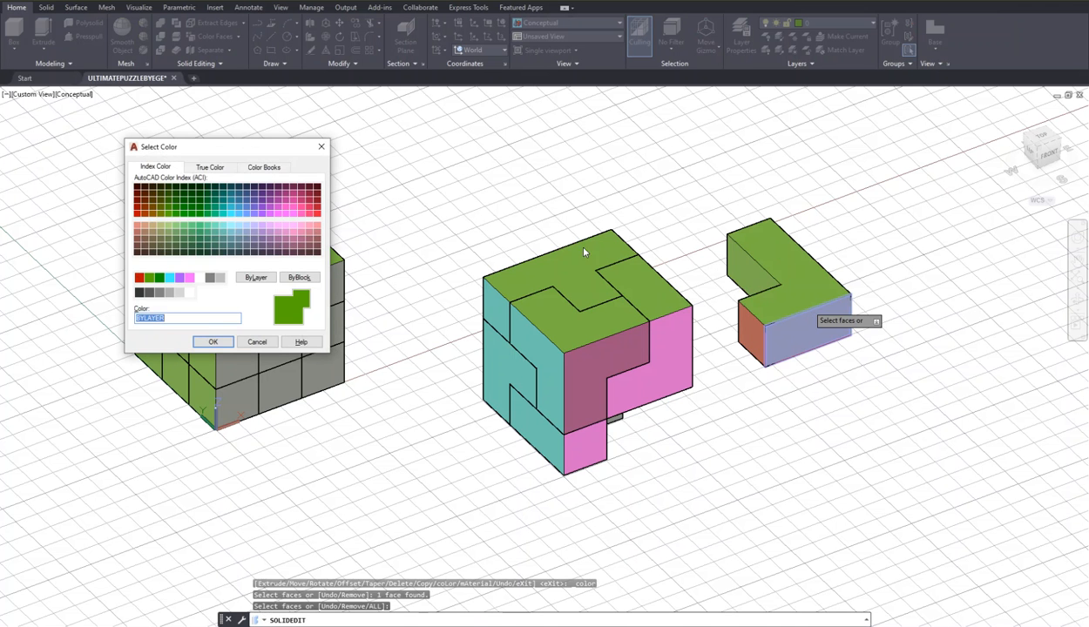
{"action": "left_click", "coordinate": [189, 277]}
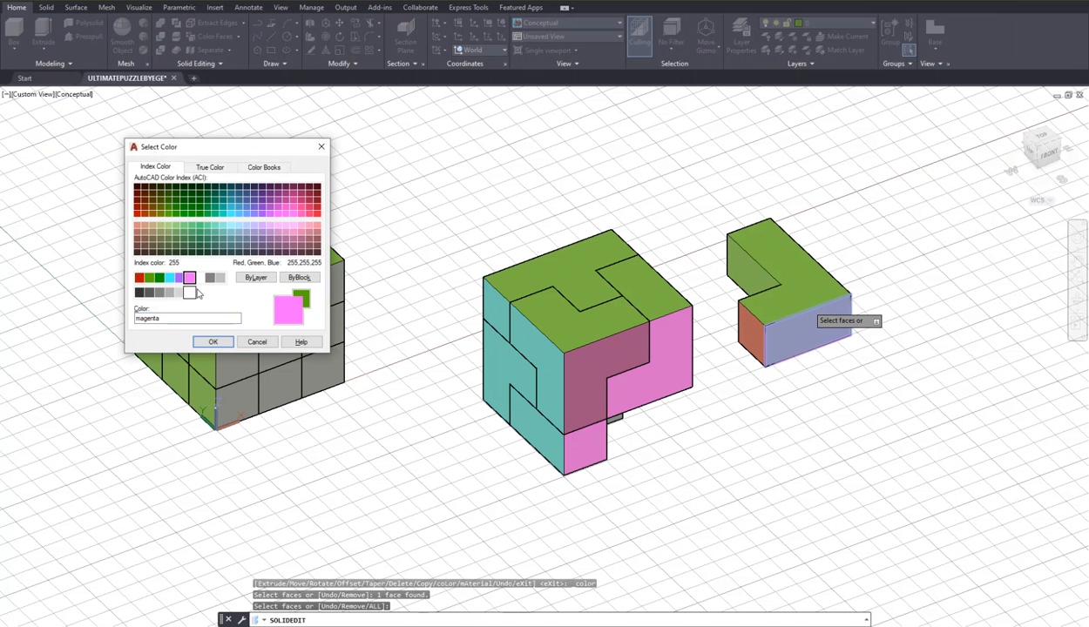
{"action": "left_click", "coordinate": [211, 342]}
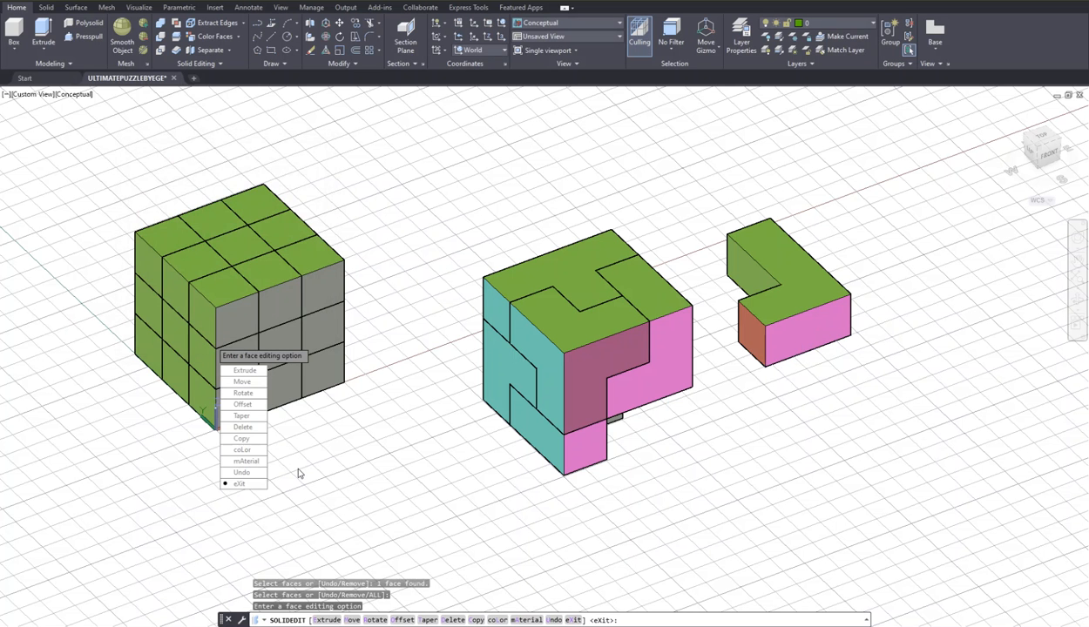
{"action": "key", "text": "Return"}
{"action": "key", "text": "Return"}
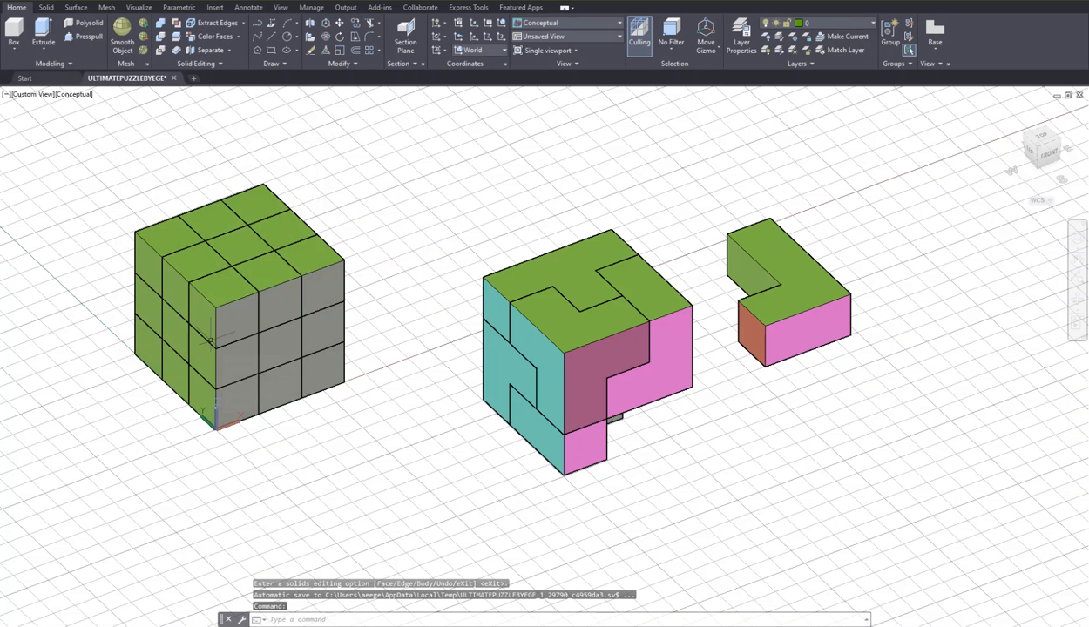
Step: Align the magenta-faced piece back into the cube's bottom layer with three pairs of corner points, and save the drawing
{"action": "type", "text": "ALIGN"}
{"action": "key", "text": "Return"}
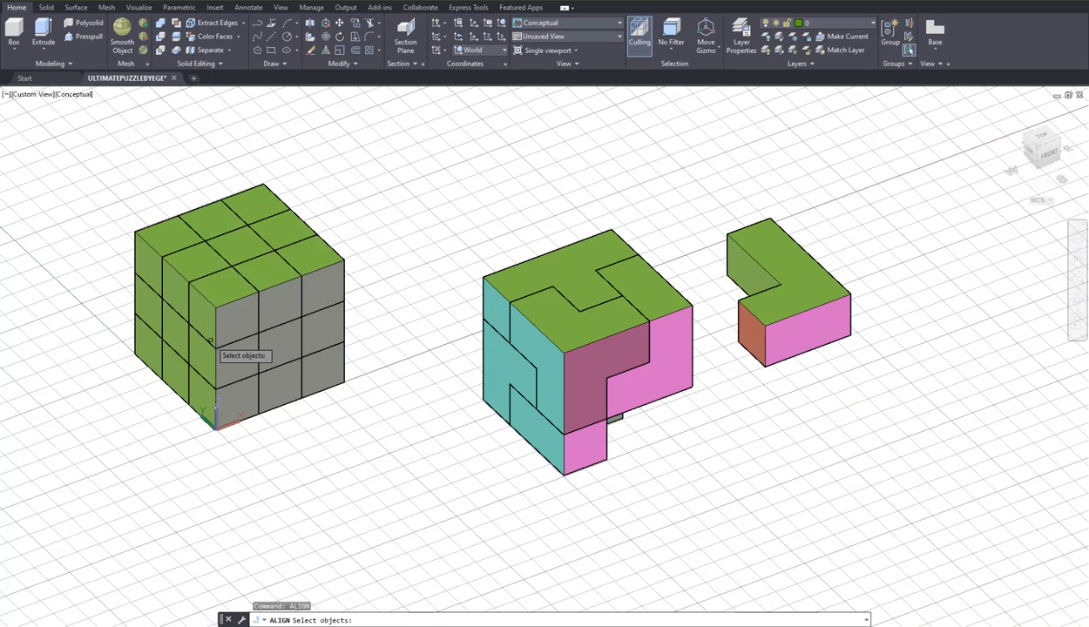
{"action": "left_click", "coordinate": [800, 307]}
{"action": "key", "text": "Return"}
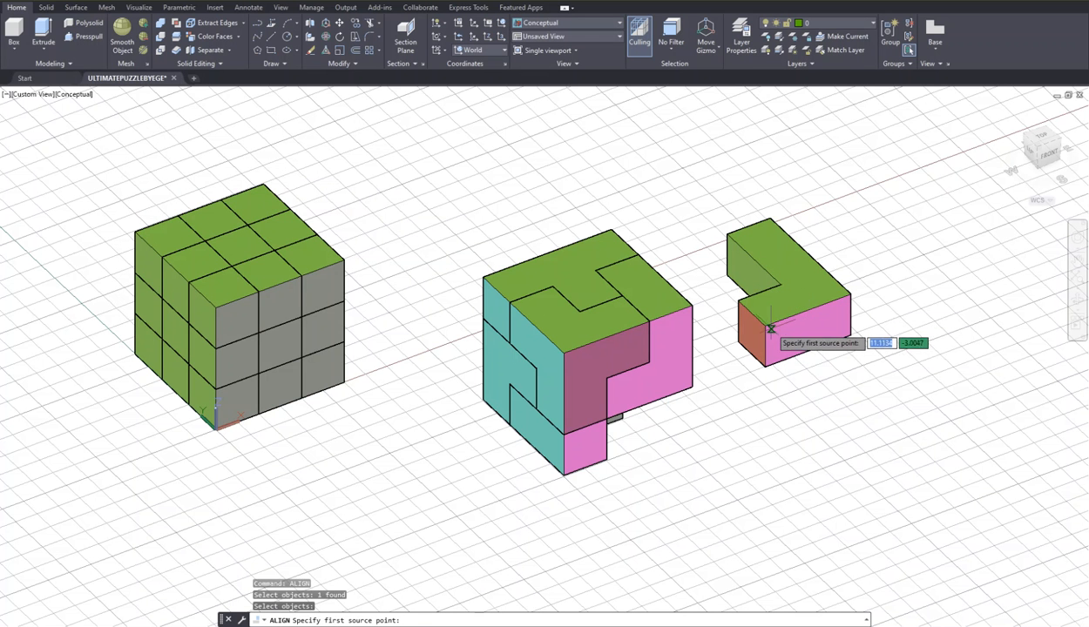
{"action": "left_click", "coordinate": [765, 367]}
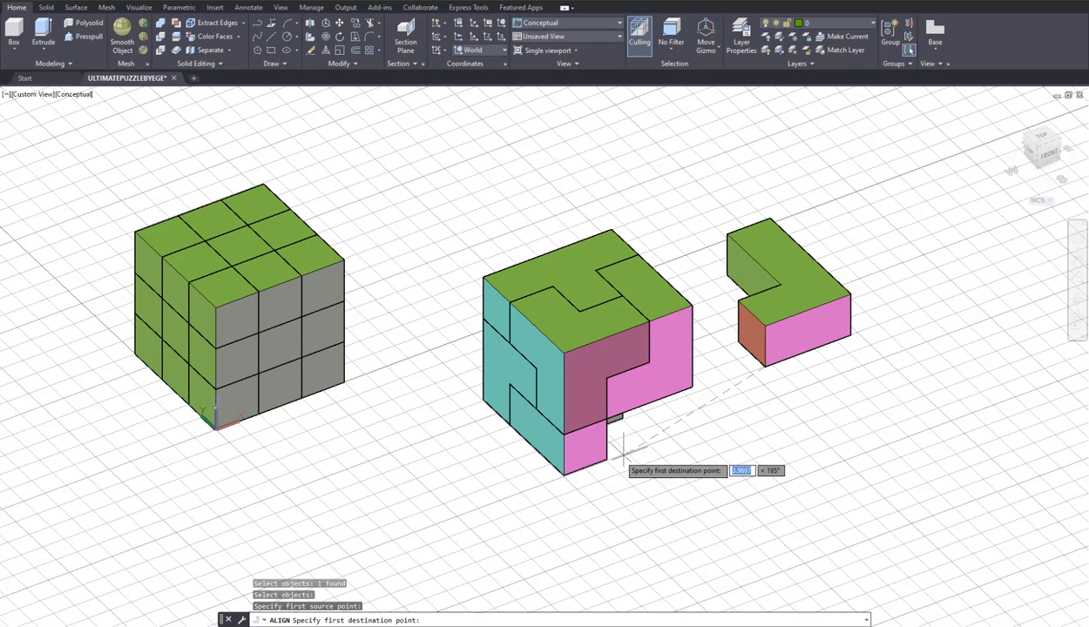
{"action": "left_click", "coordinate": [605, 431]}
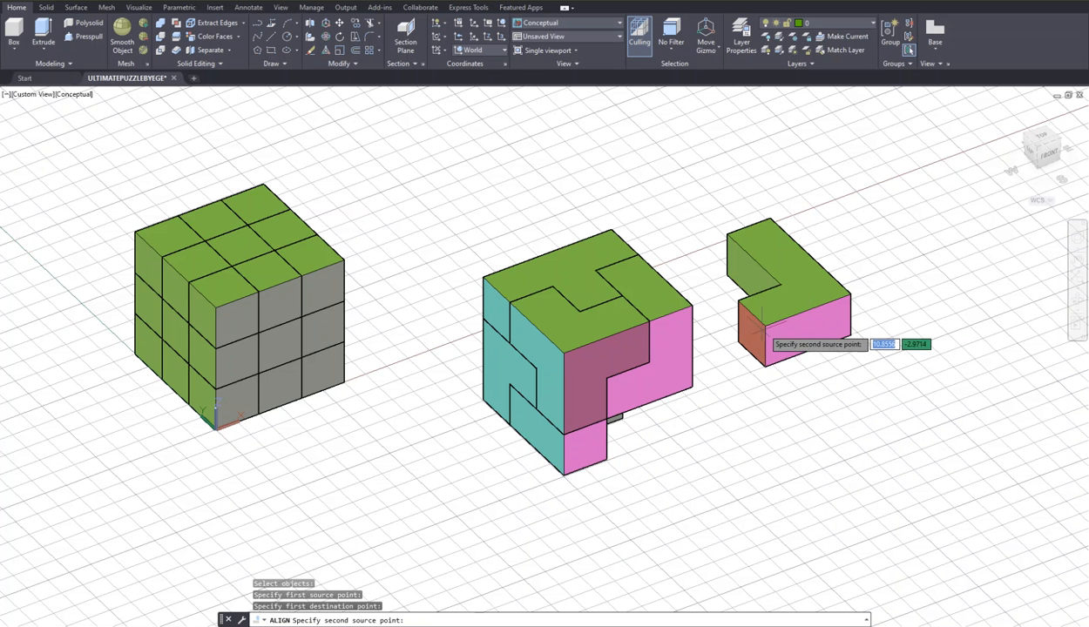
{"action": "left_click", "coordinate": [756, 318]}
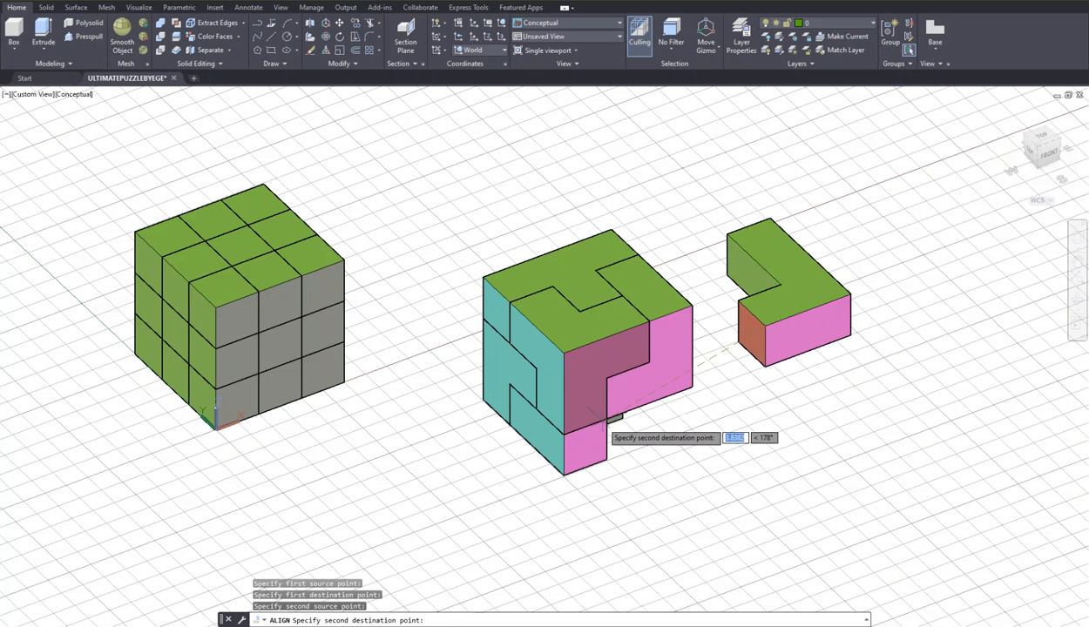
{"action": "left_click", "coordinate": [607, 419]}
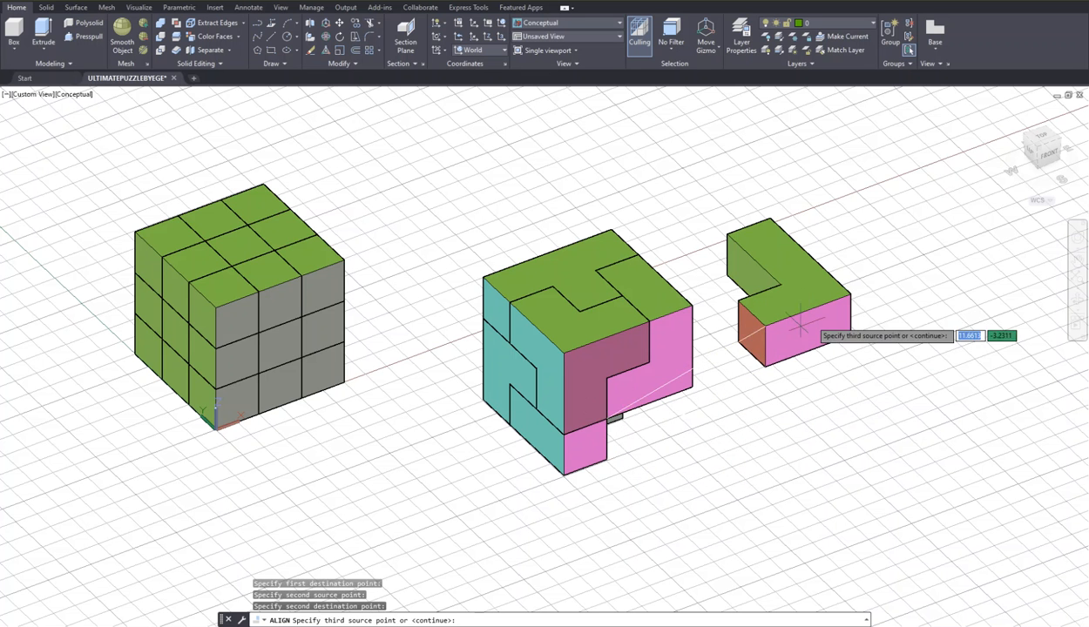
{"action": "left_click", "coordinate": [850, 297]}
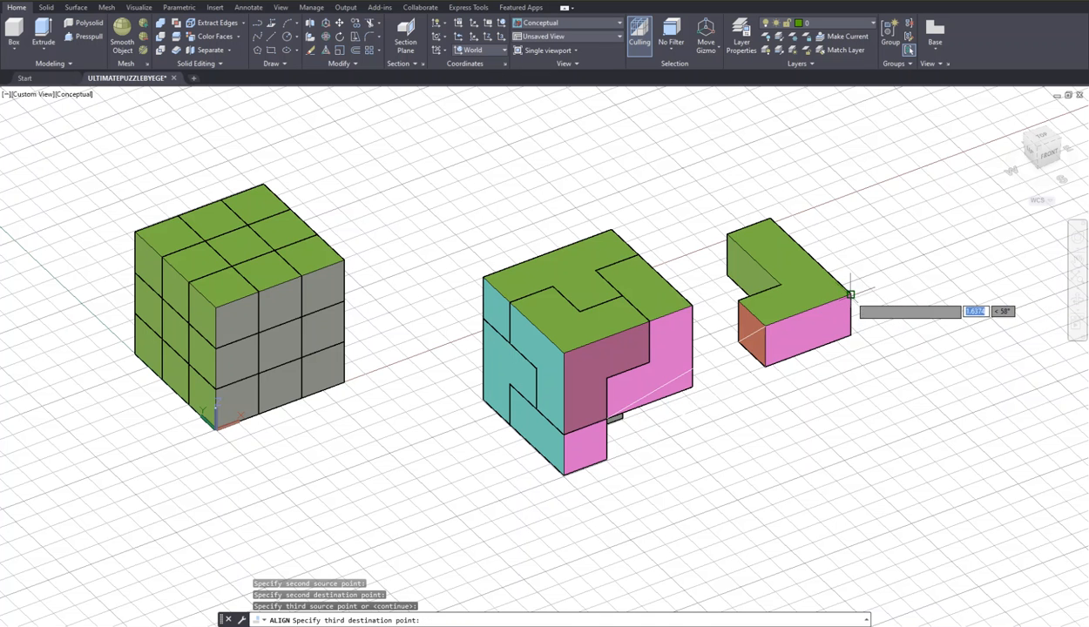
{"action": "left_click", "coordinate": [692, 383]}
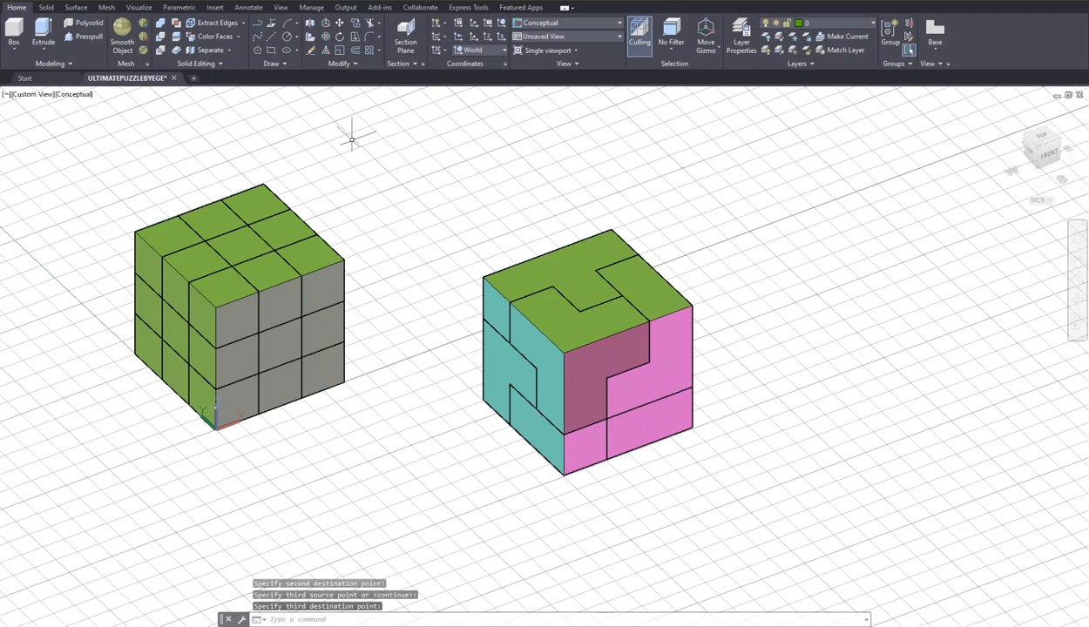
{"action": "key", "text": "ctrl+s"}
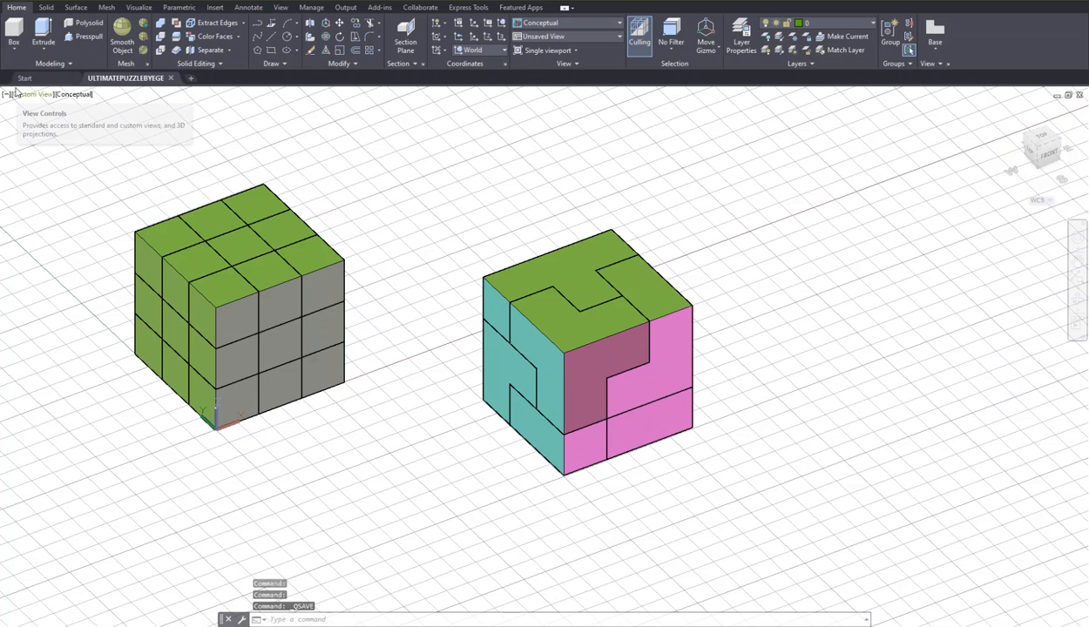